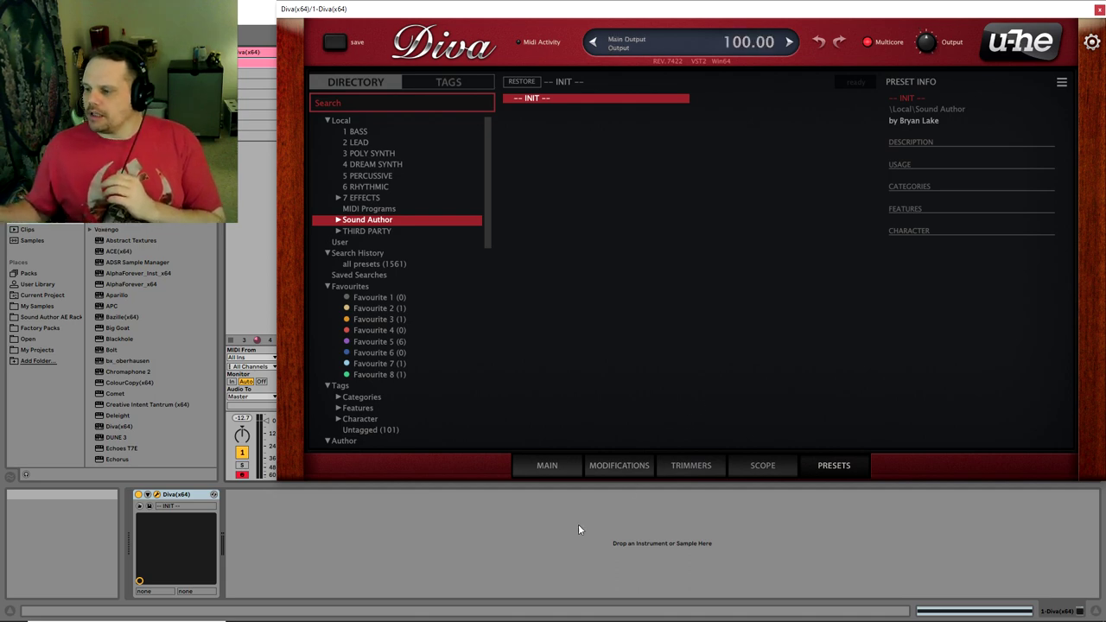
Set the oscillator model to Dual VCO and the high-pass filter model to HPF BITE.
click(545, 466)
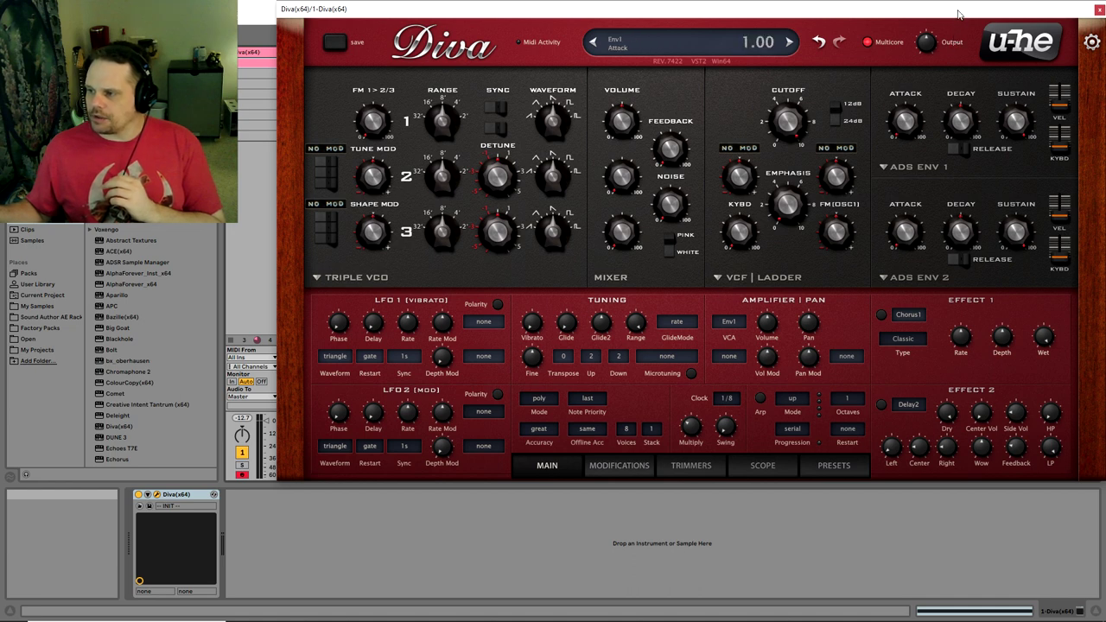
click(325, 276)
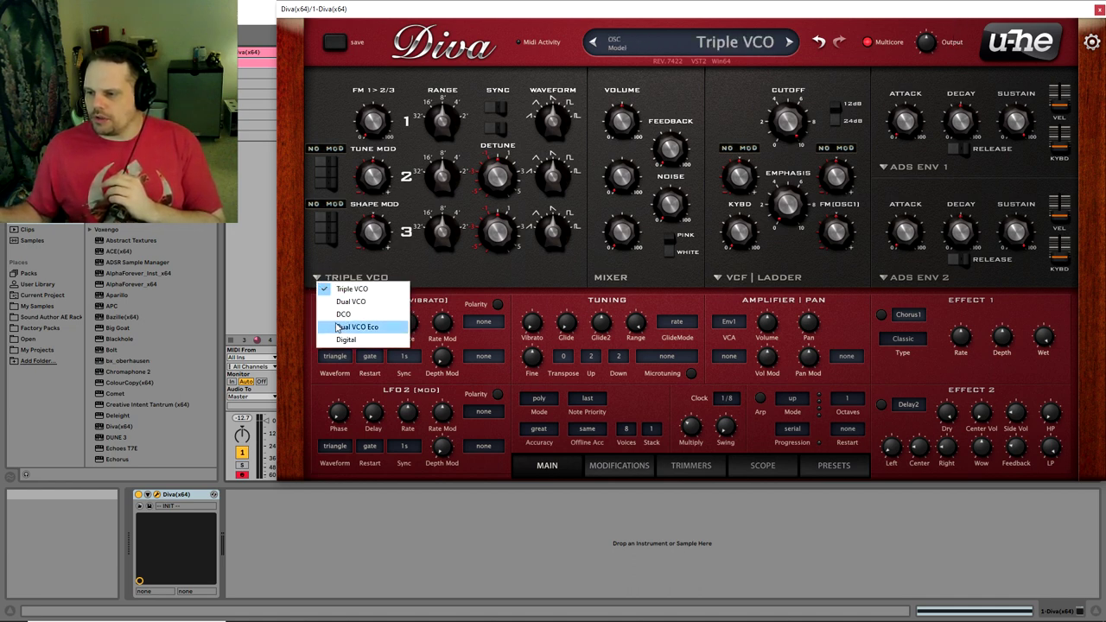
click(357, 301)
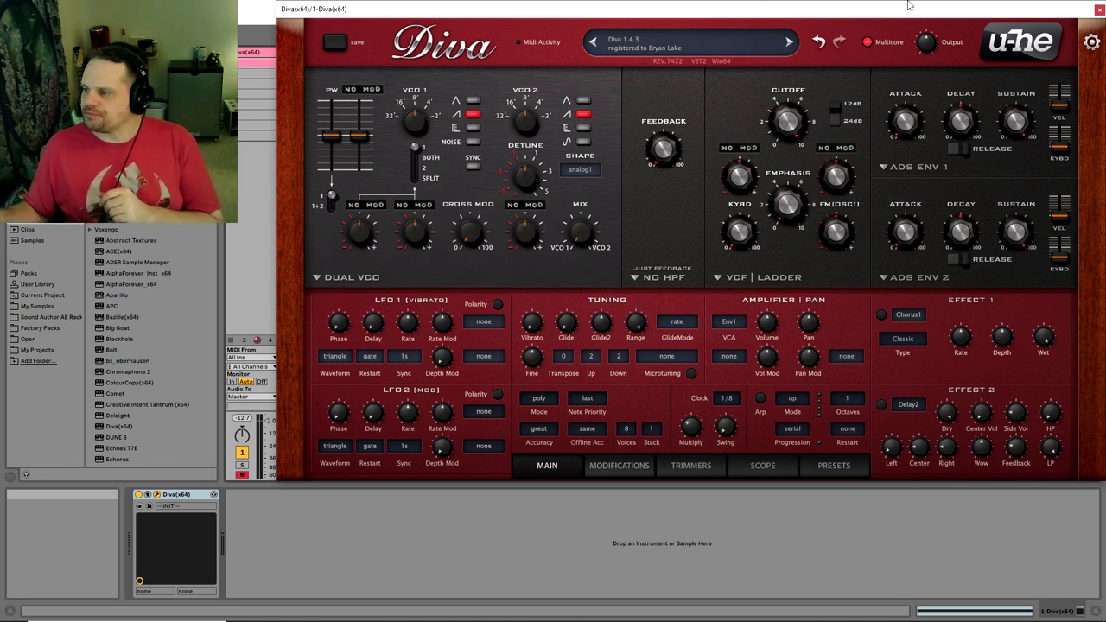
click(640, 279)
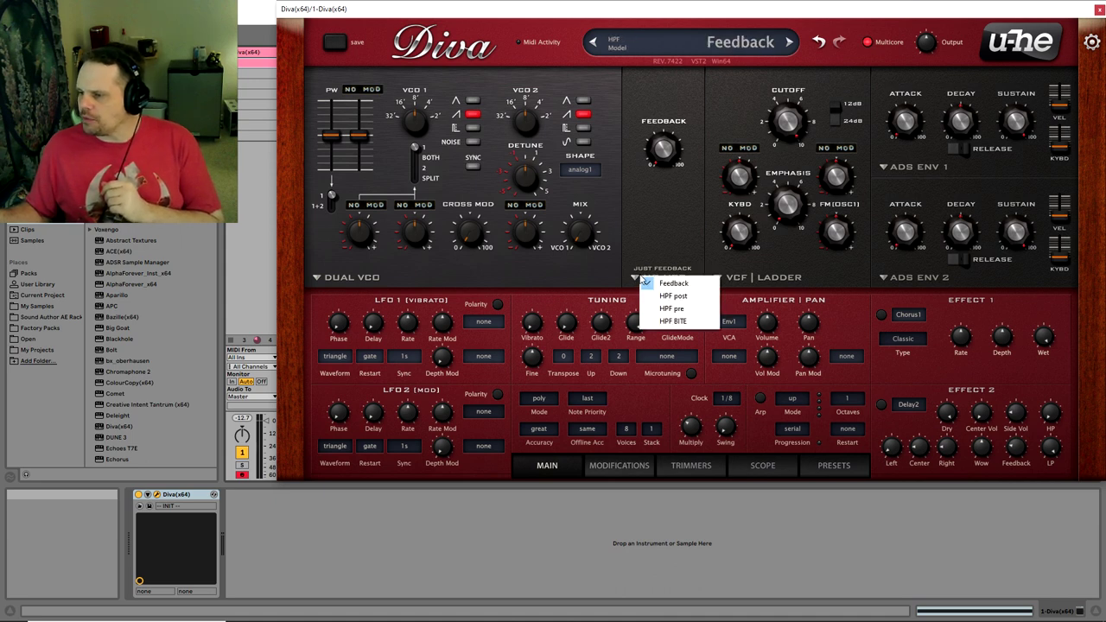
click(672, 321)
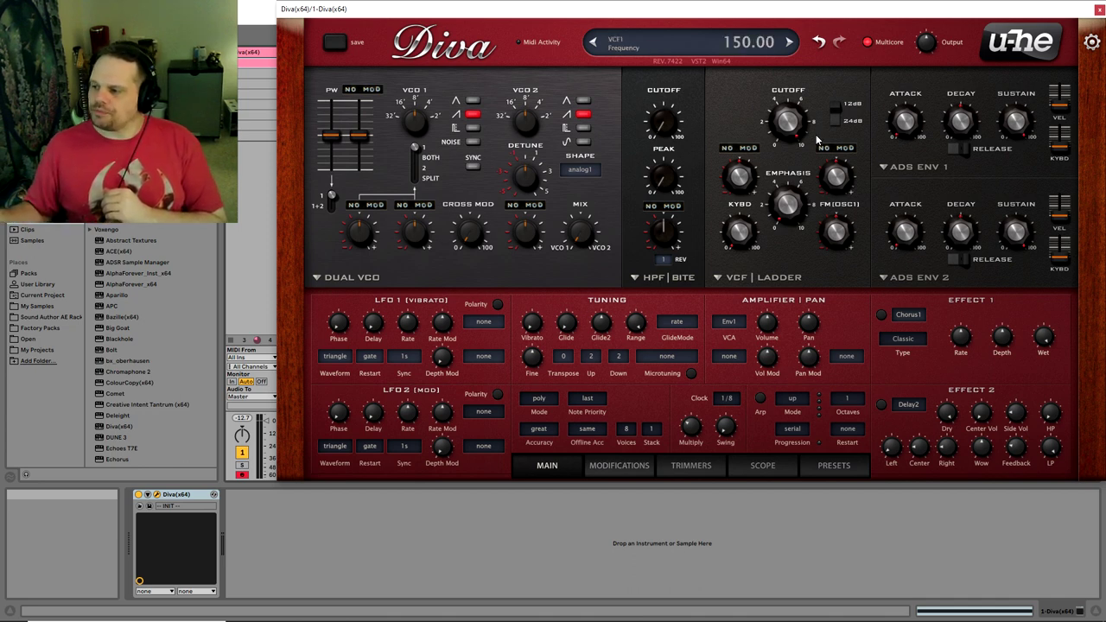
Assign KeyFollow as the HPF BITE frequency modulation source and raise its modulation depth.
click(663, 207)
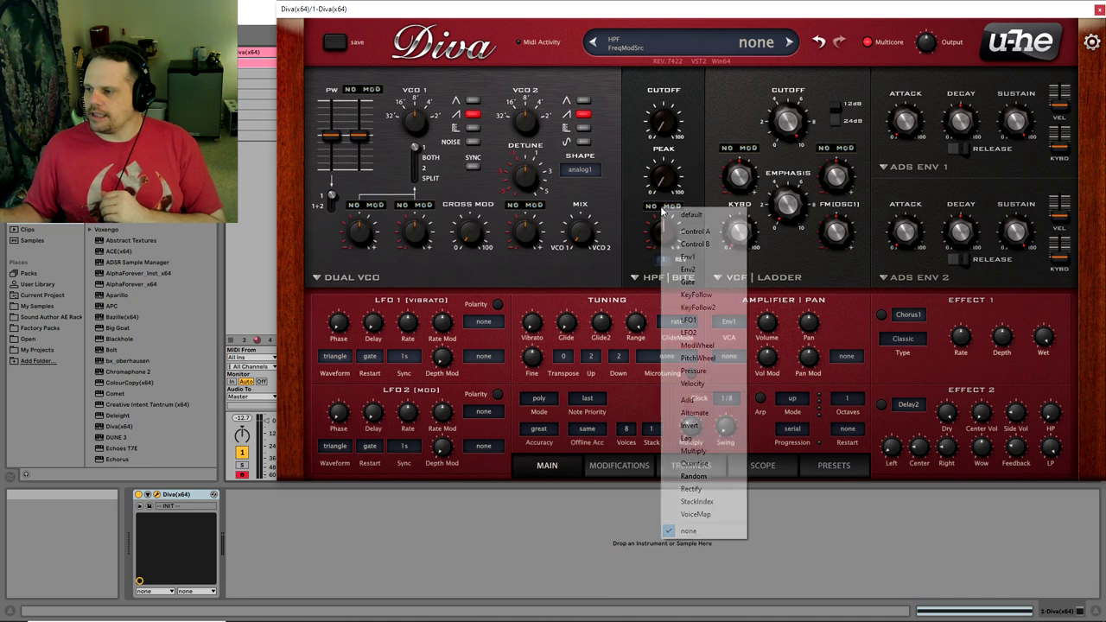
click(695, 295)
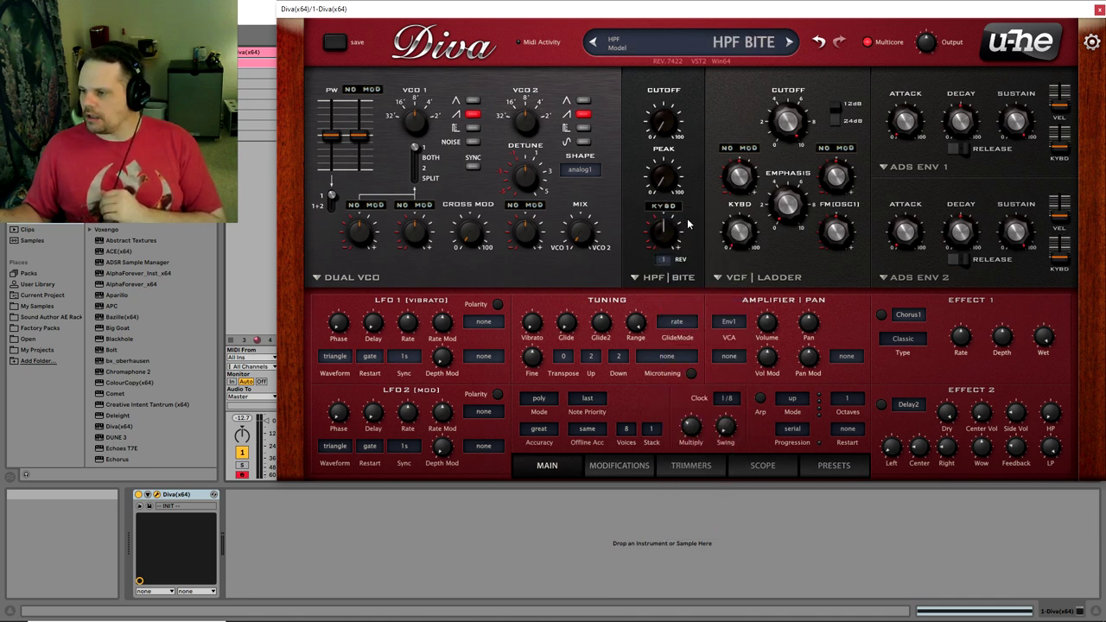
mouse_move(665, 233)
mouse_down()
mouse_move(668, 224)
mouse_move(666, 235)
mouse_up()
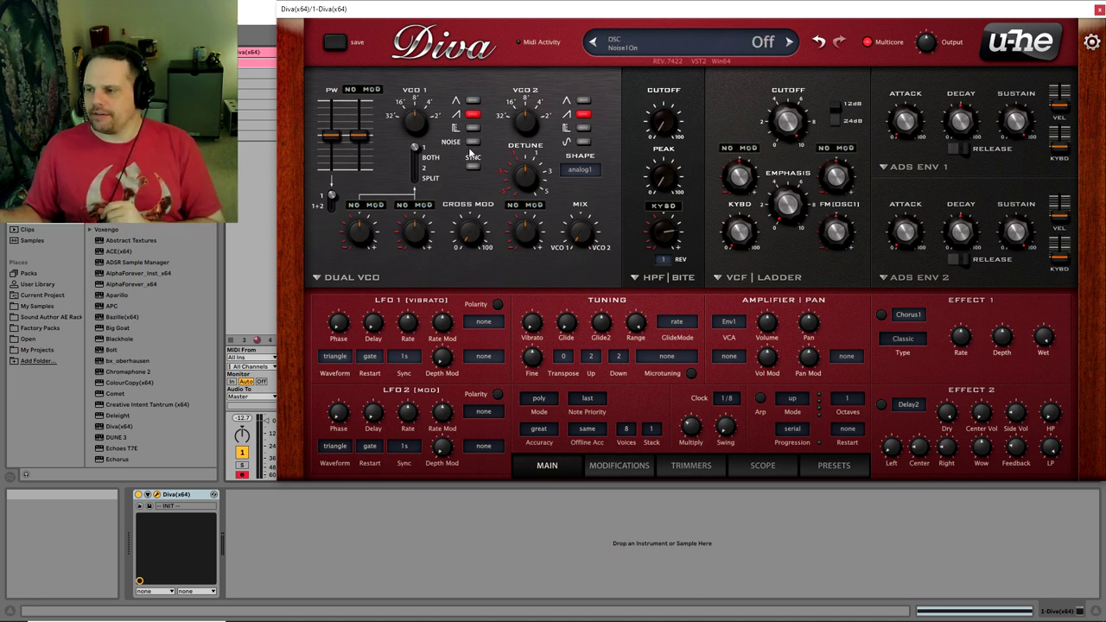
Enable VCO 1 noise with the sawtooth waves of both oscillators switched off, and lower the amplifier volume.
click(472, 141)
click(472, 115)
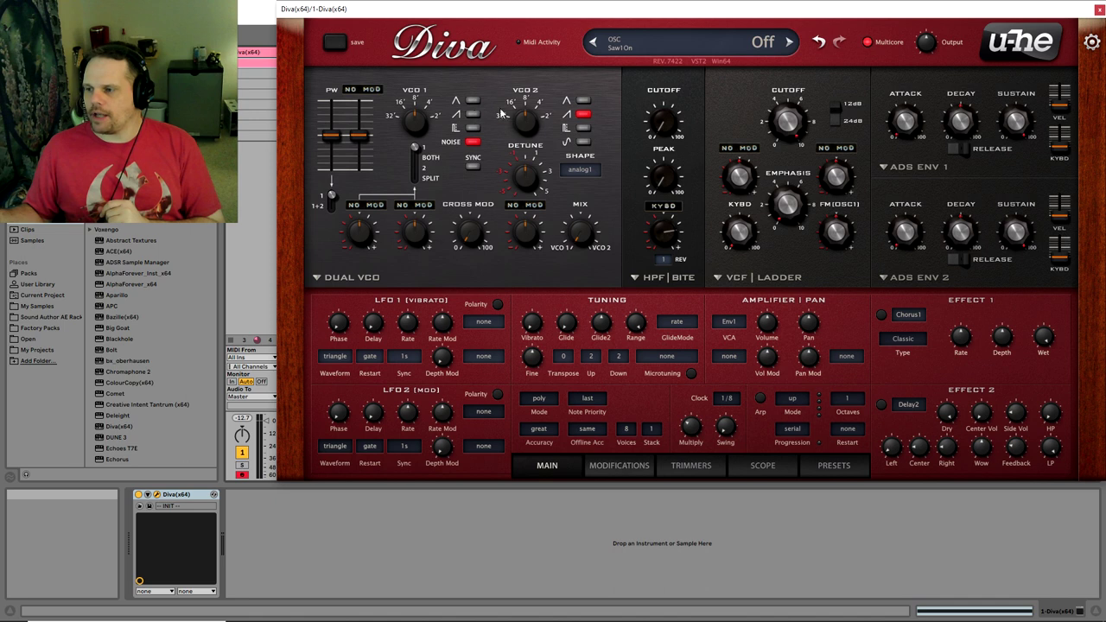
click(584, 114)
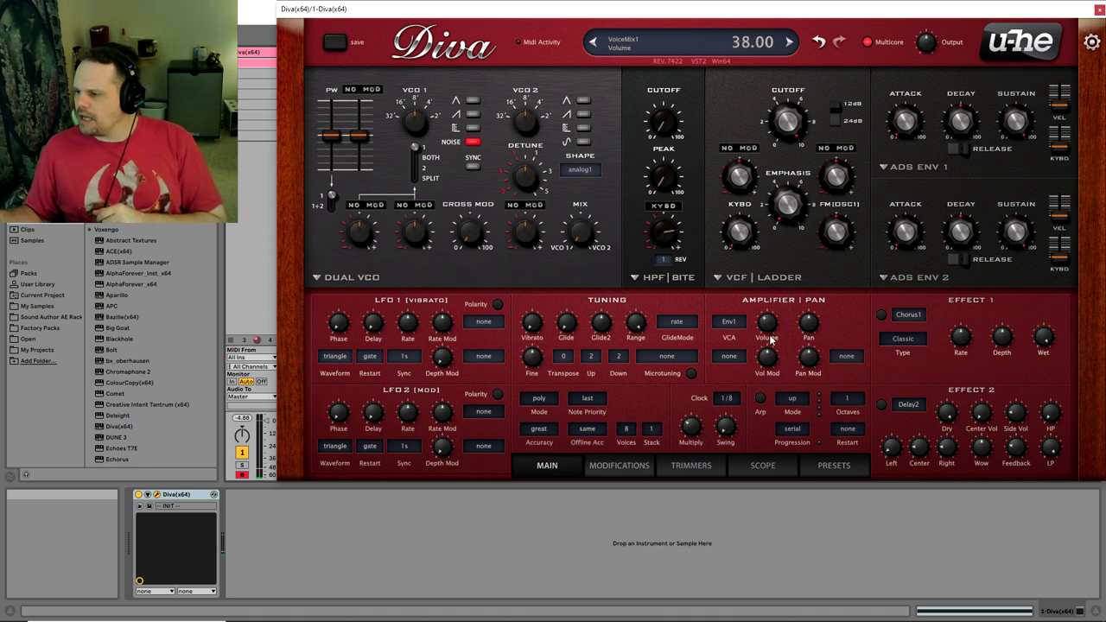
scroll(771, 337, down, 5)
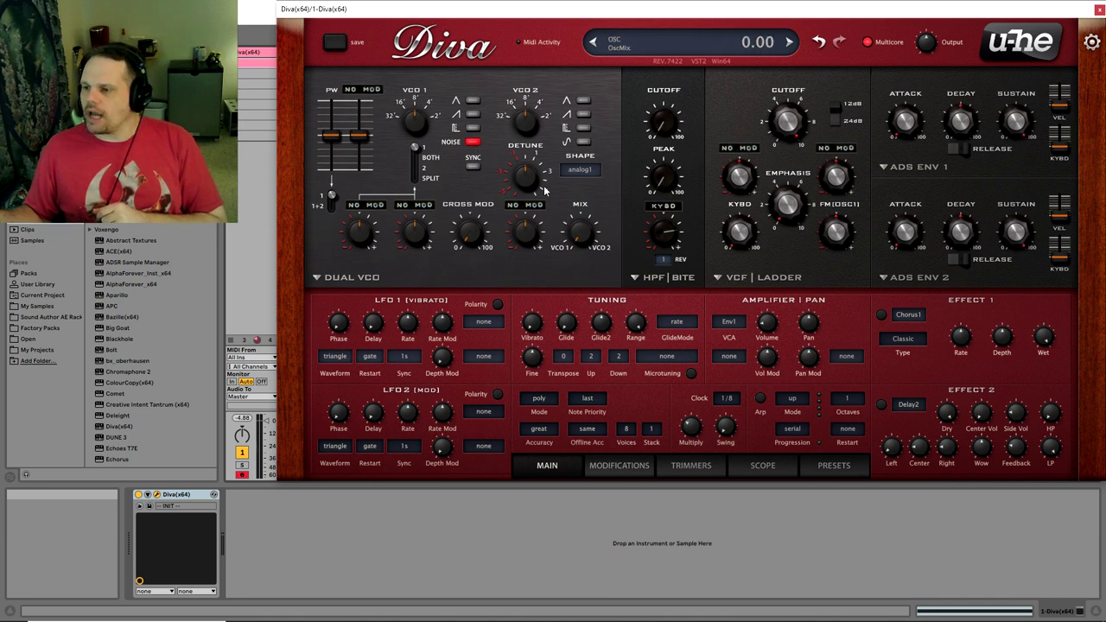
Route Env2 to the Noise & Dual VCO Mix modulation and adjust its depth.
drag(595, 239, 654, 3)
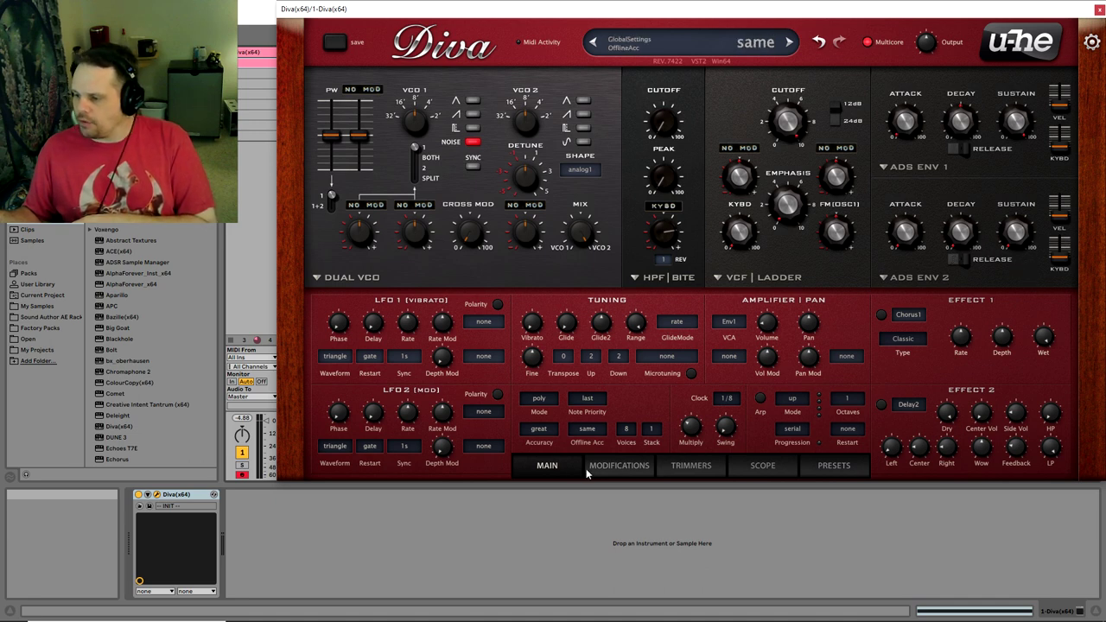
click(622, 465)
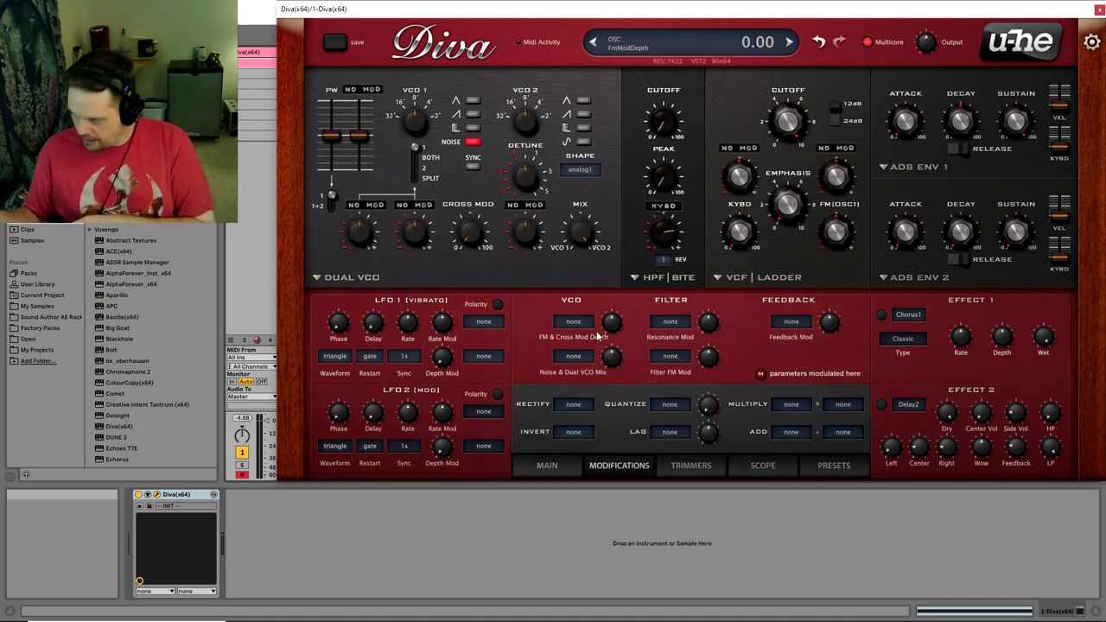
click(573, 361)
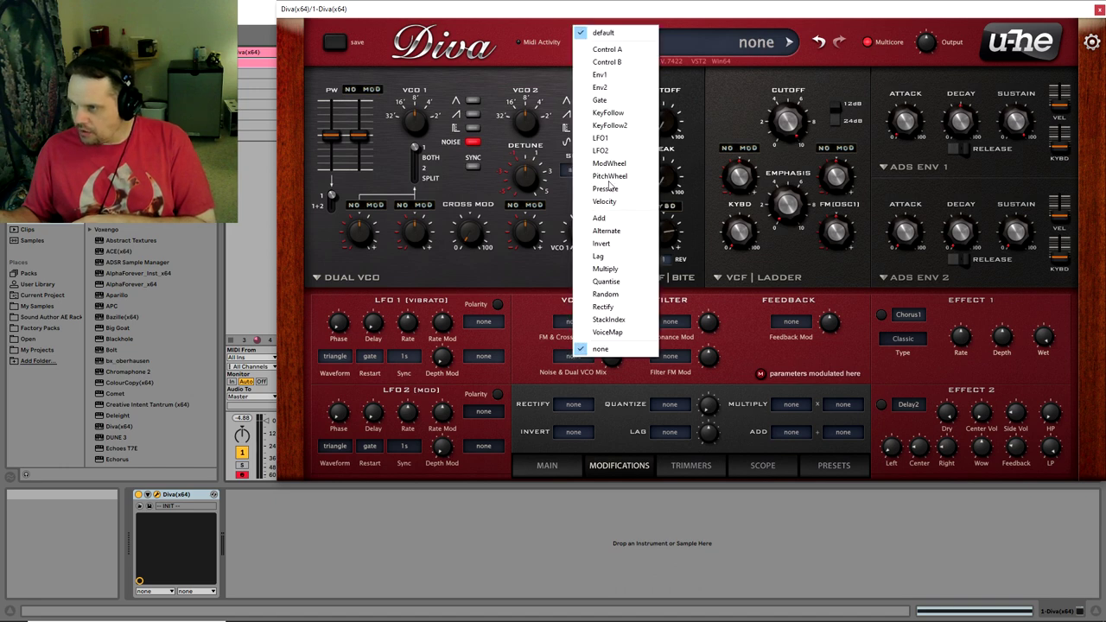
click(605, 89)
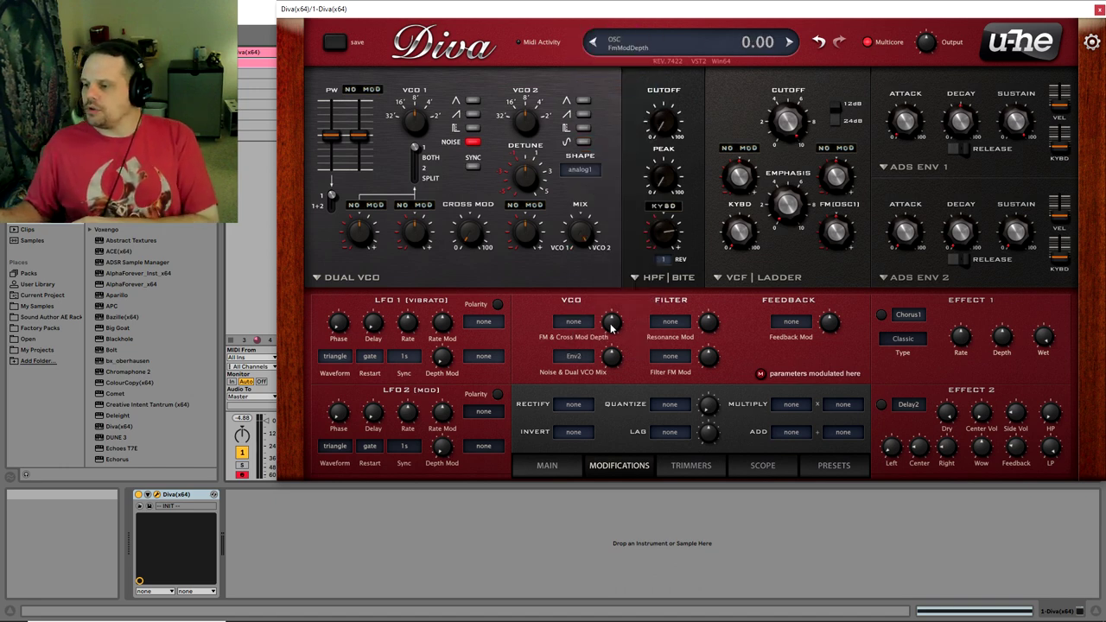
drag(611, 355, 611, 358)
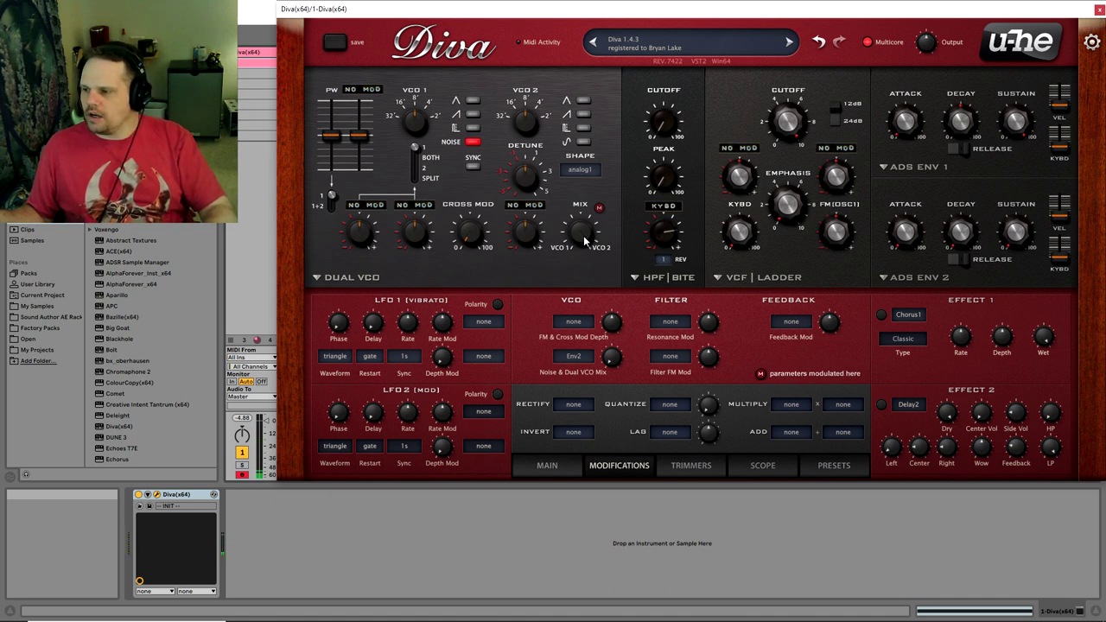
Set the amplifier volume to 28.50.
click(545, 467)
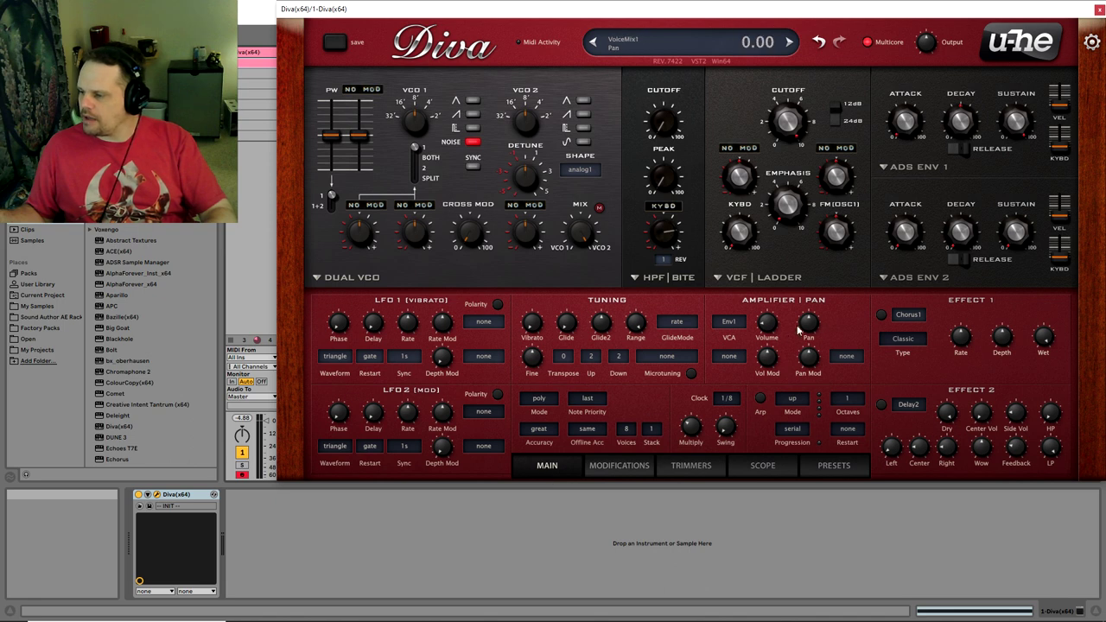
drag(788, 332, 785, 315)
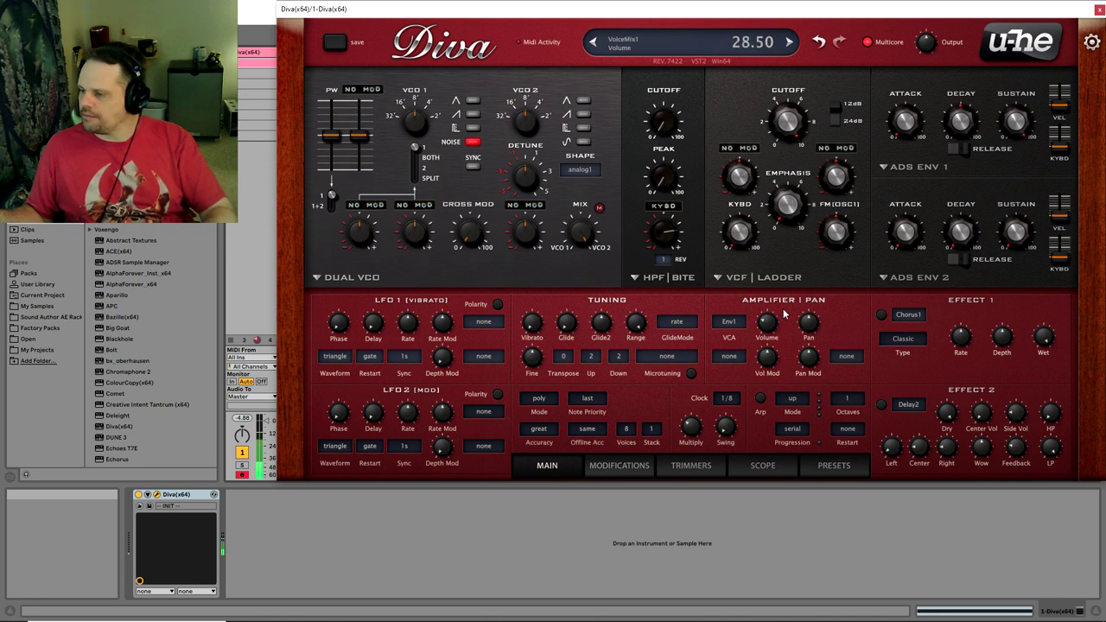
Keep KeyFollow as the high-pass modulation source and raise the HPF BITE peak to 91.00.
click(663, 207)
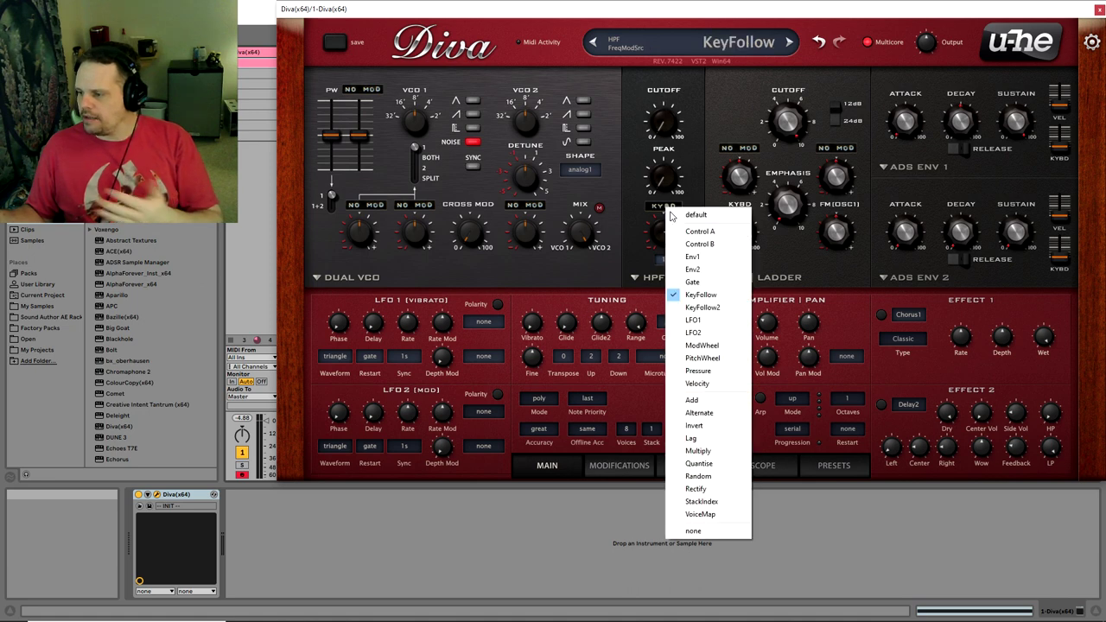
click(657, 247)
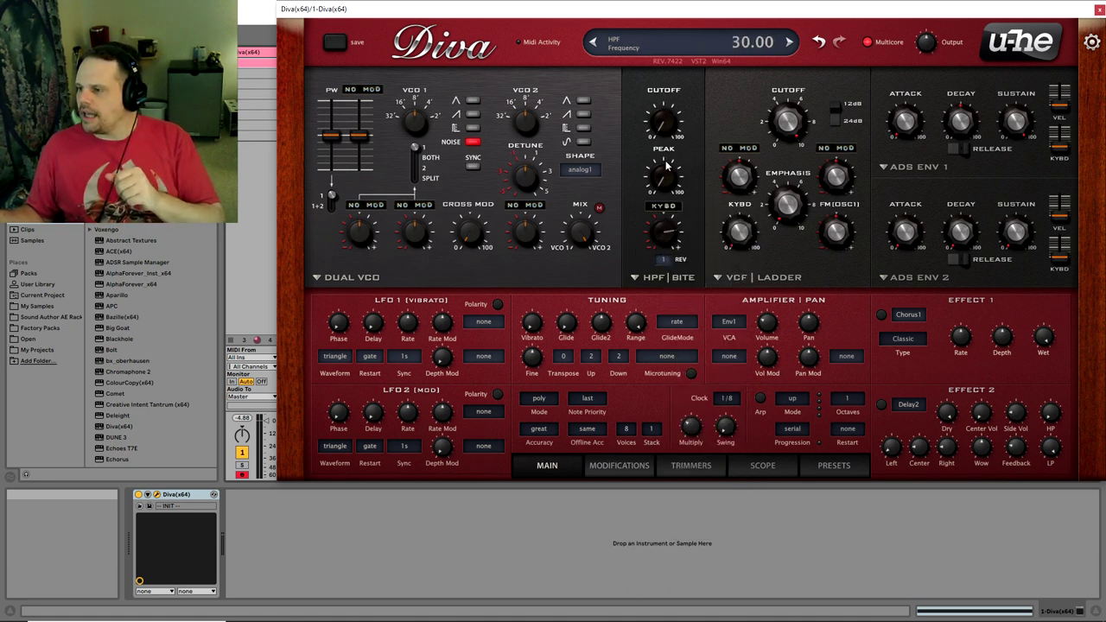
drag(667, 180, 679, 169)
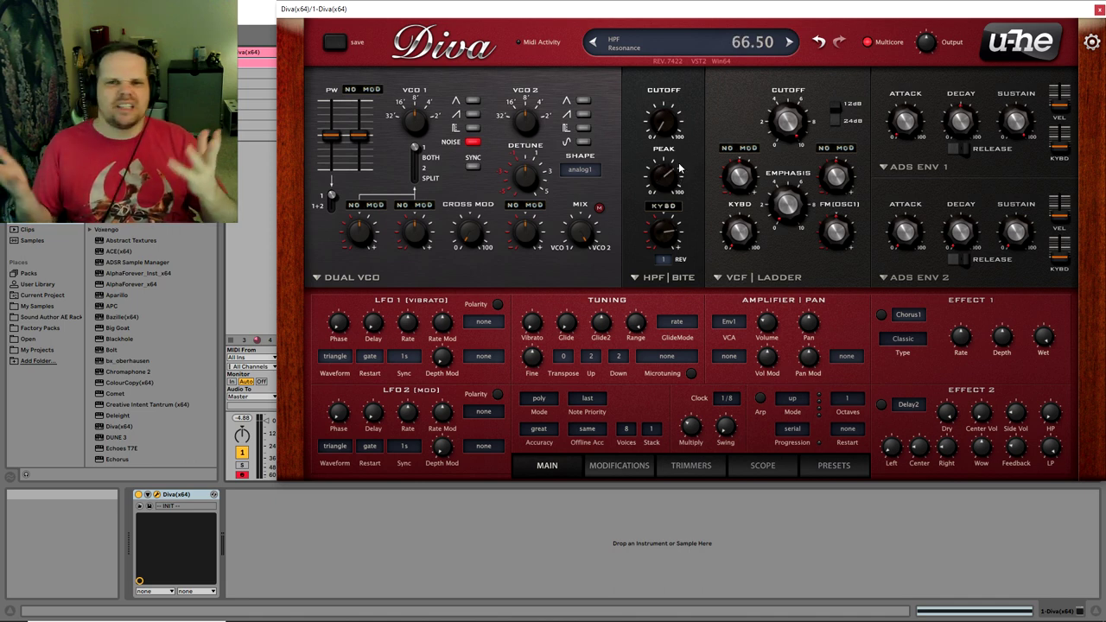
drag(680, 168, 680, 161)
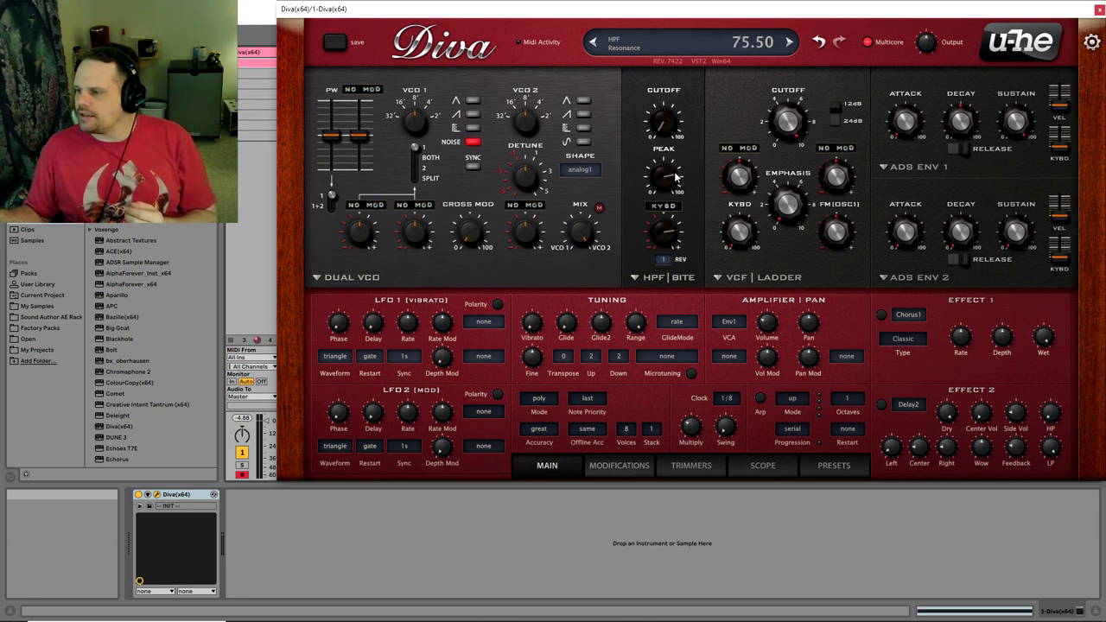
scroll(676, 175, up, 1)
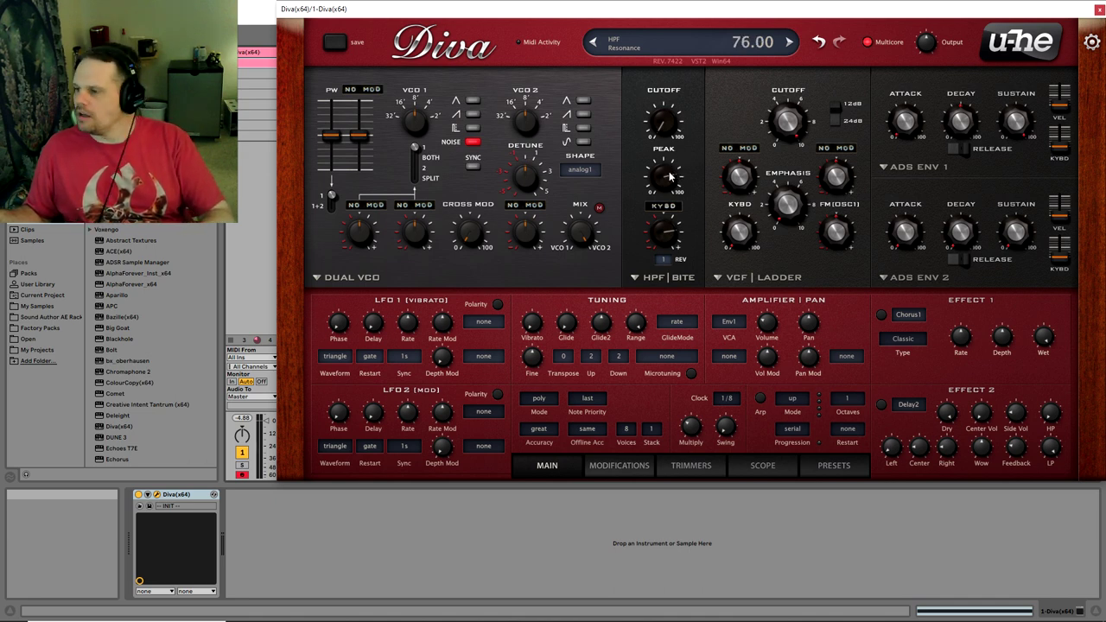
drag(663, 189, 679, 167)
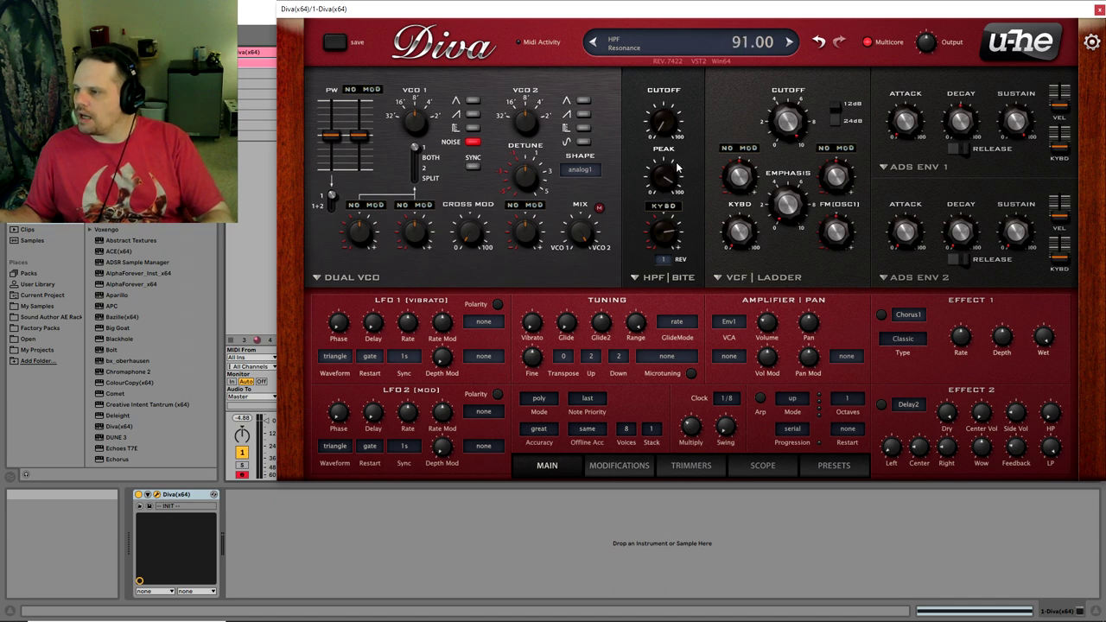
Raise the HPF BITE cutoff and undo the last change to its key-follow modulation depth.
drag(664, 127, 696, 34)
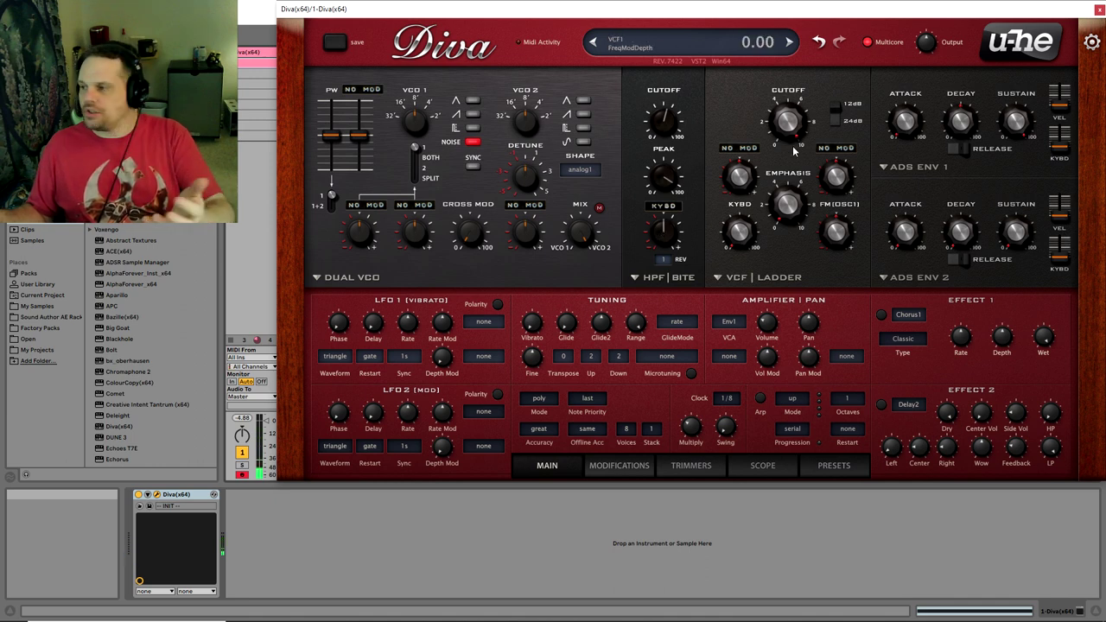
click(821, 42)
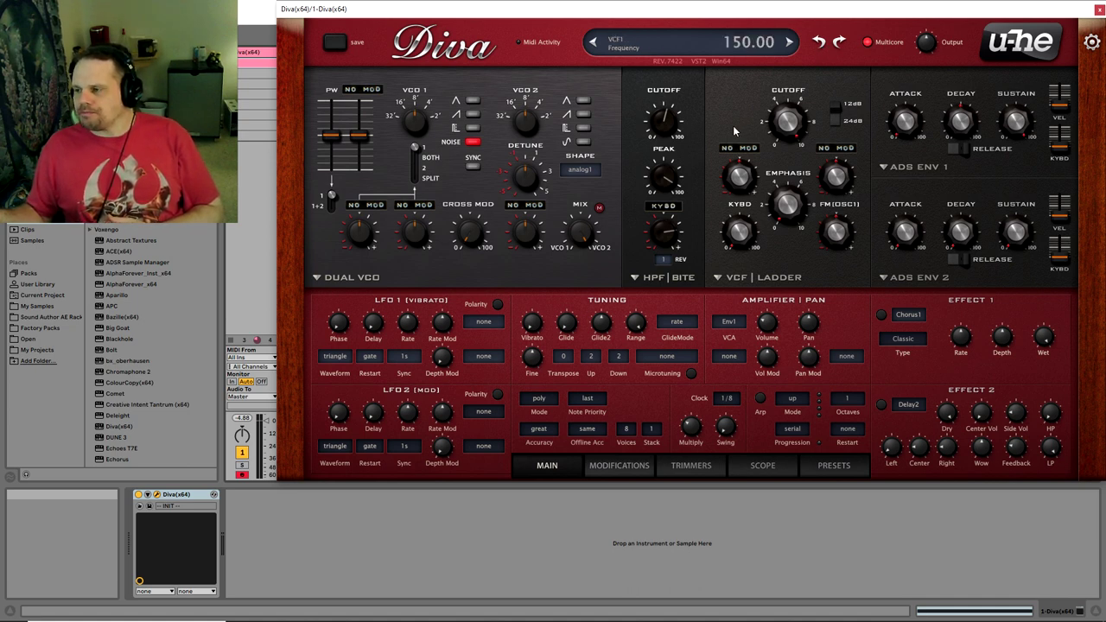
mouse_move(660, 177)
scroll(661, 177, up, 3)
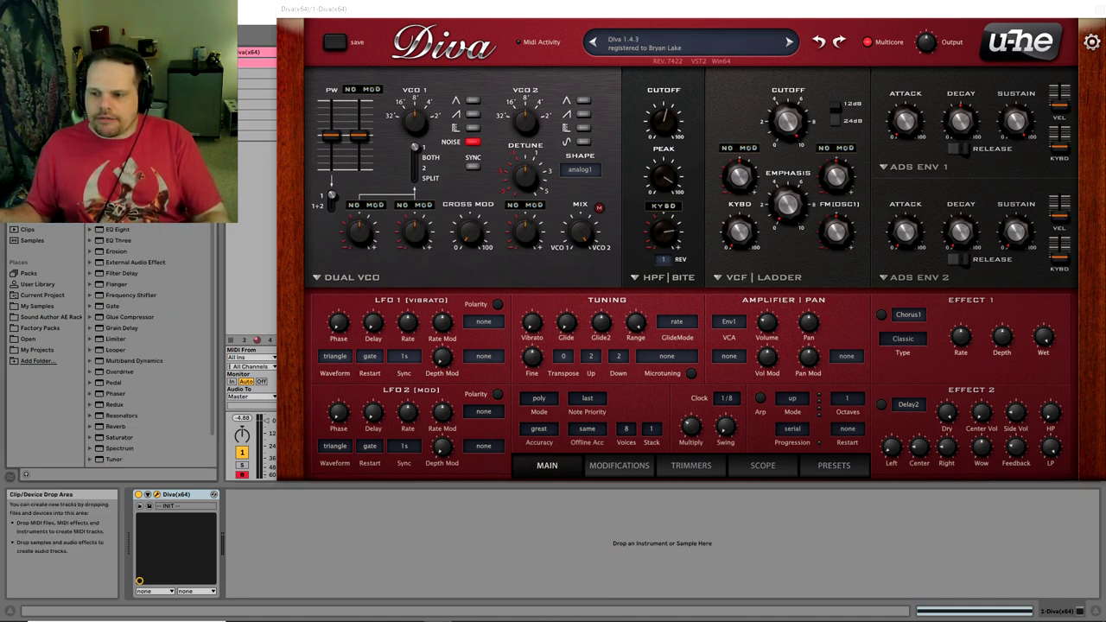
Add Live's Tuner audio effect after Diva on the track.
click(34, 184)
scroll(155, 346, down, 1)
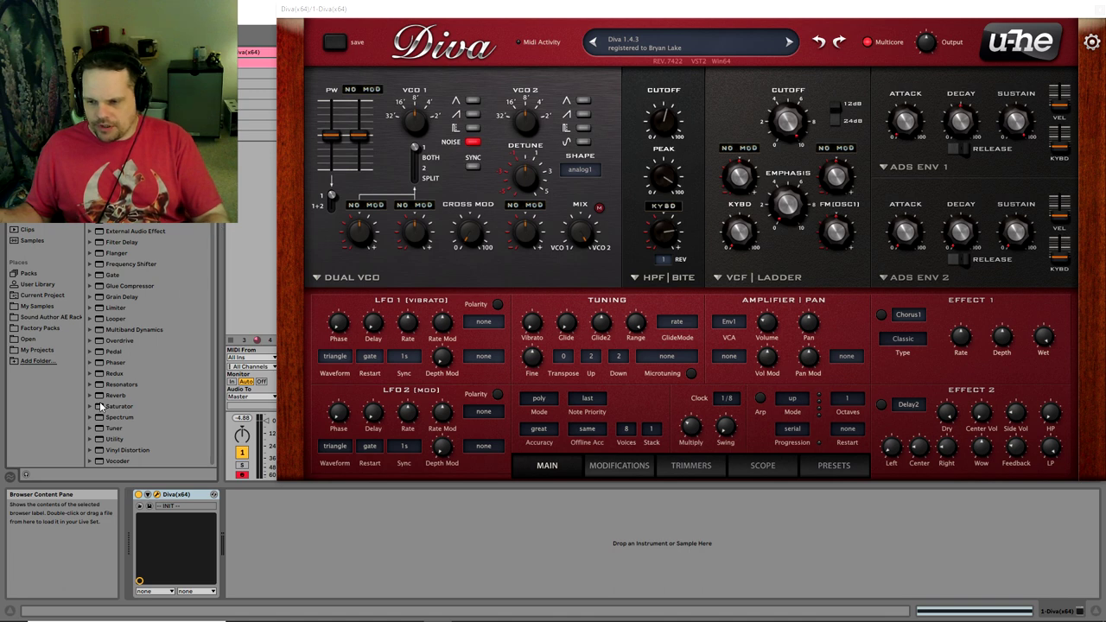
click(111, 428)
key(Return)
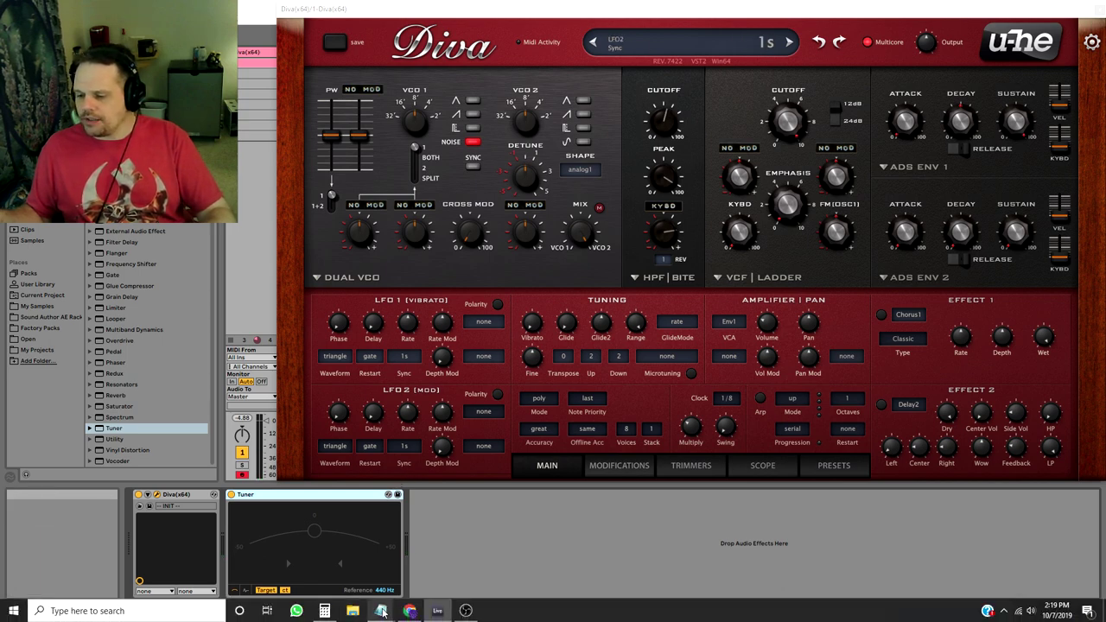
Consult the high-pass frequency and peak tuning values in the "Diva BITE Highpass Tunings" Notepad file, and return to Diva.
mouse_move(381, 611)
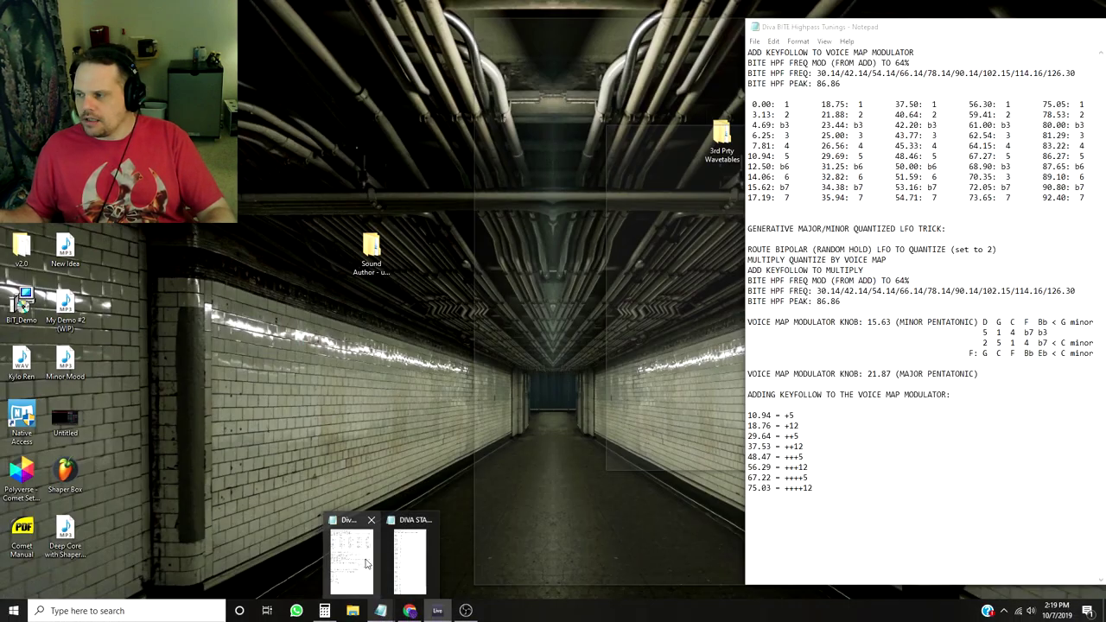
click(364, 558)
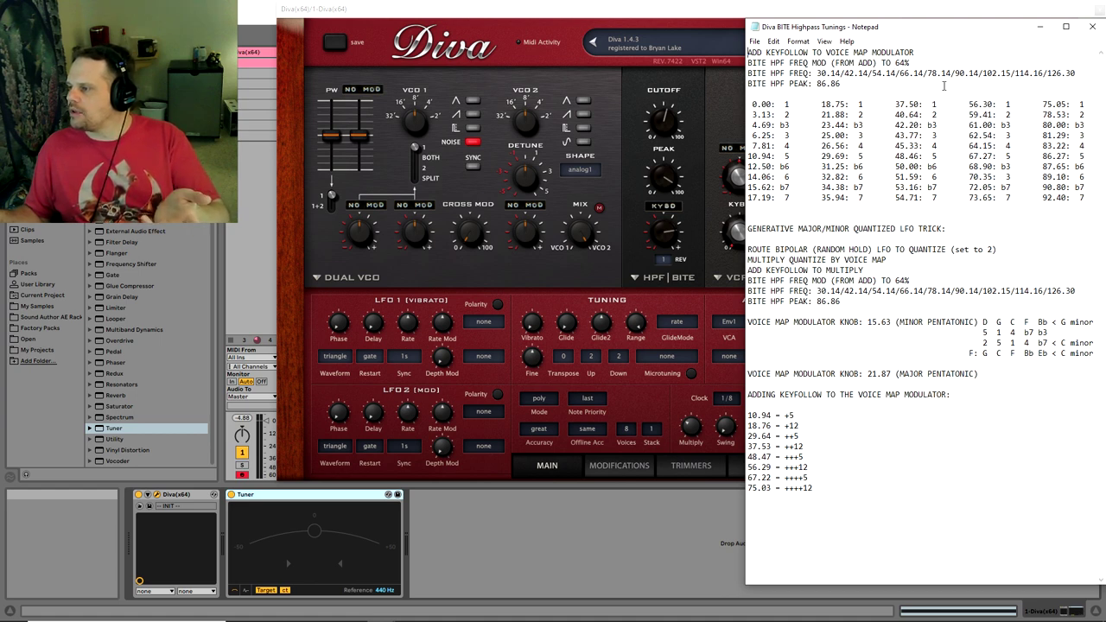
click(698, 14)
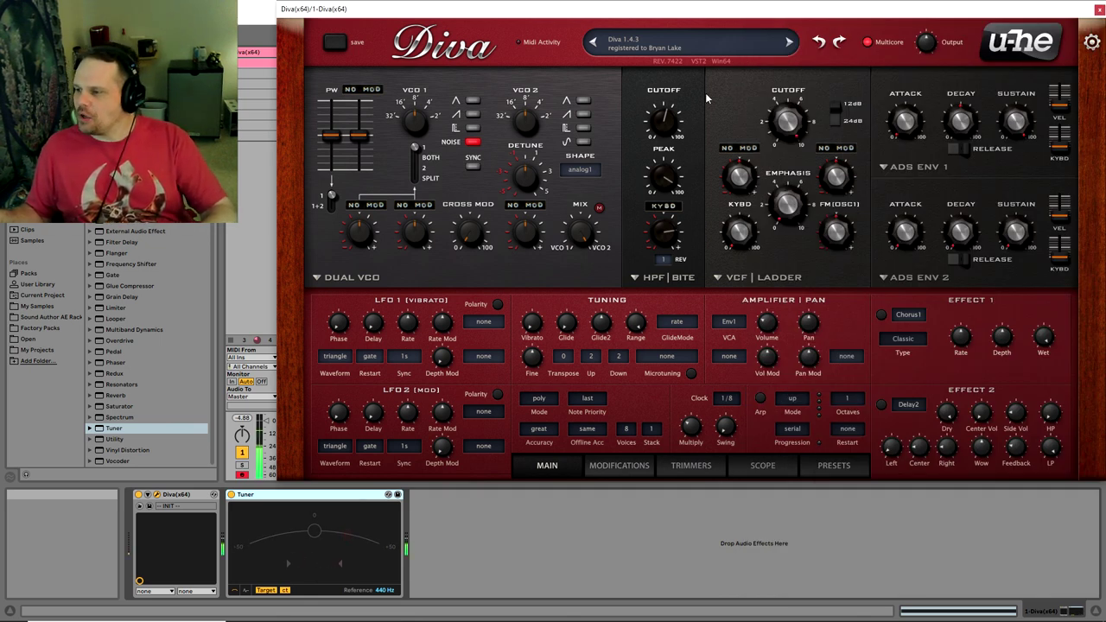
Fine-tune the HPF BITE cutoff frequency to 78.14.
mouse_move(667, 125)
drag(666, 125, 661, 147)
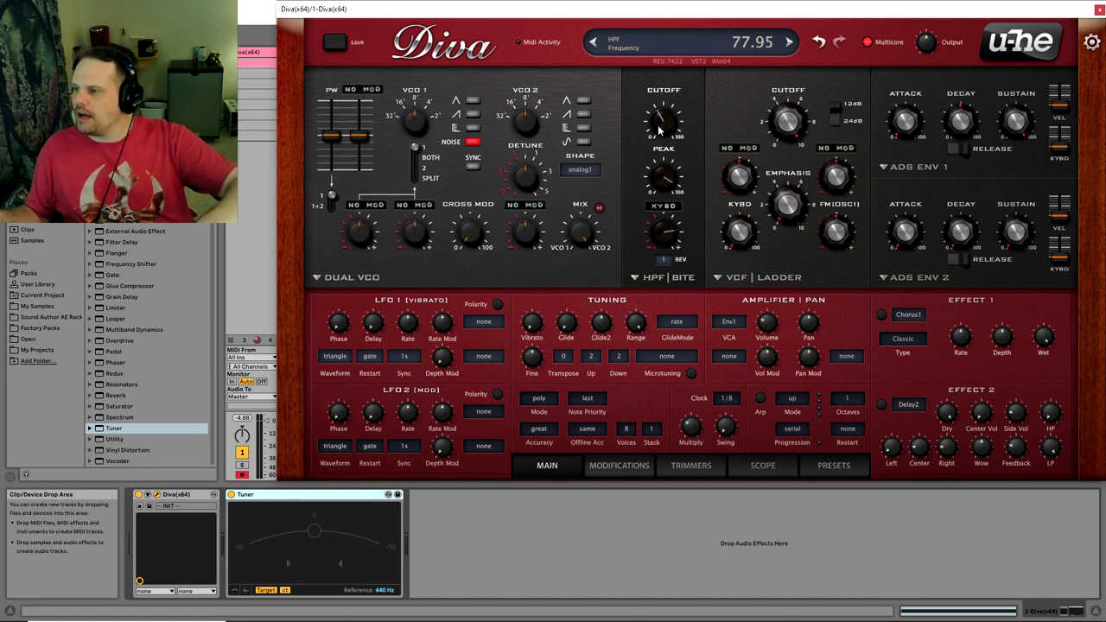
drag(659, 129, 659, 128)
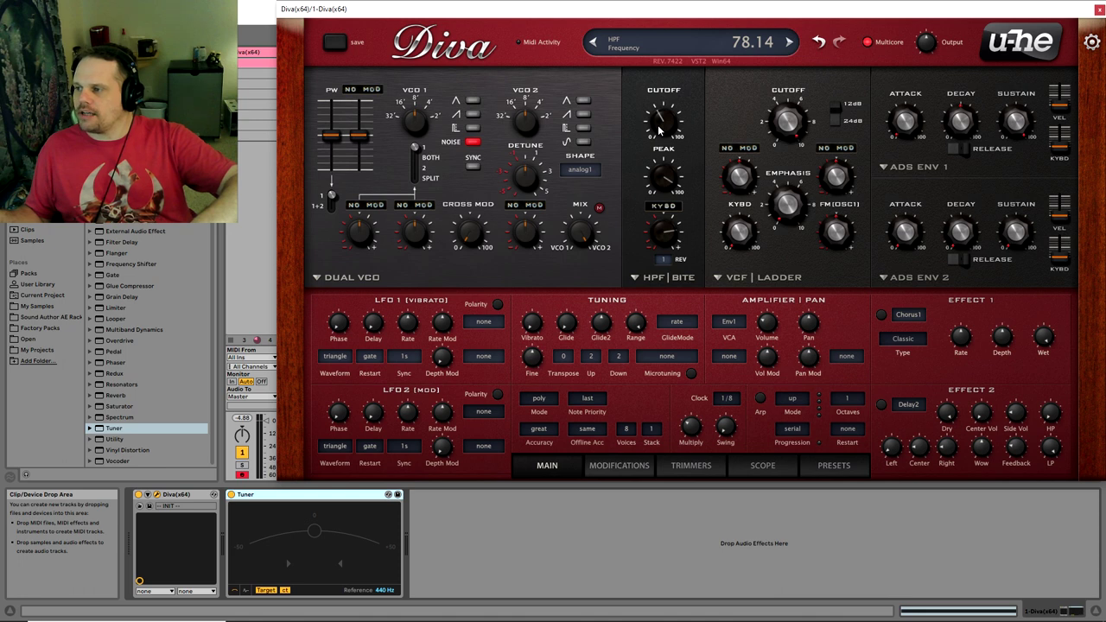
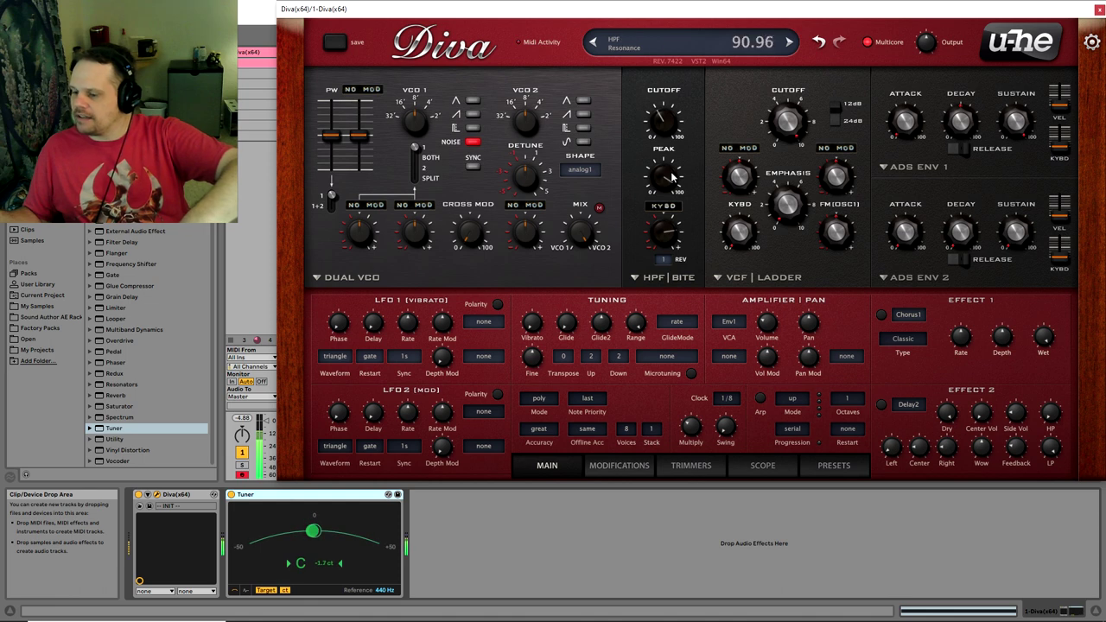
Fine-tune the HPF BITE peak to 86.86, the value listed in the Notepad tuning file.
scroll(672, 176, down, 3)
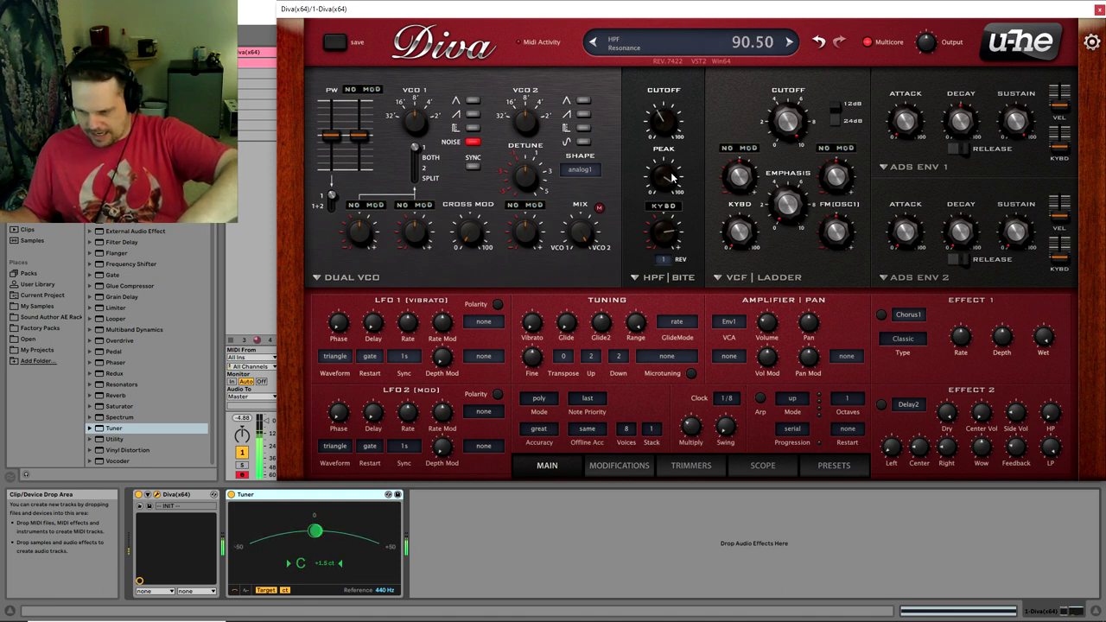
scroll(671, 178, down, 4)
scroll(671, 178, down, 2)
mouse_move(383, 609)
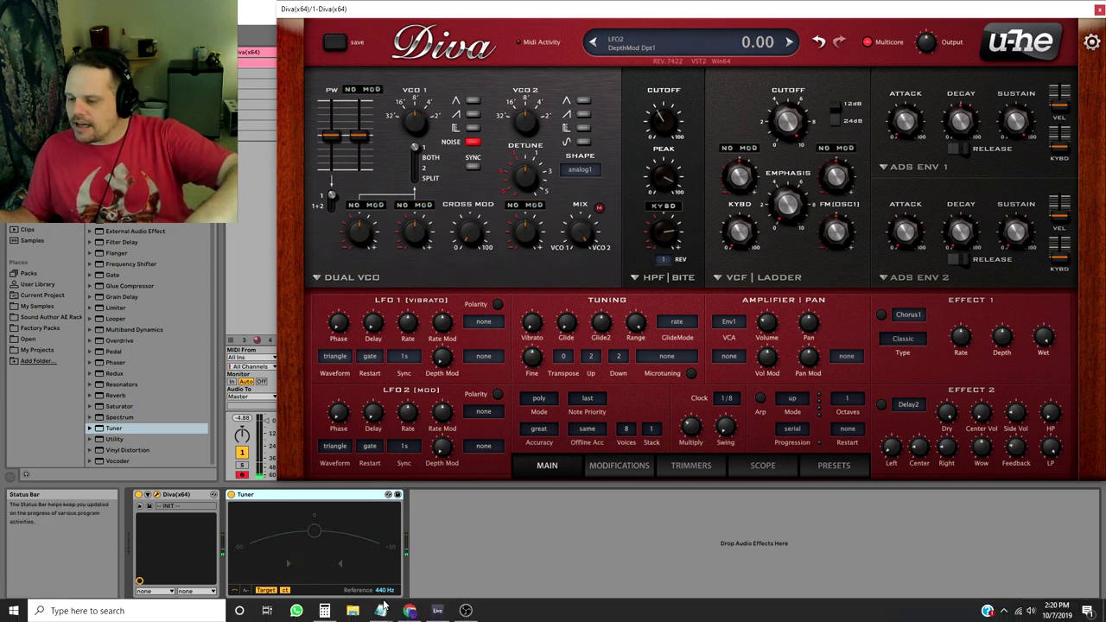
click(368, 571)
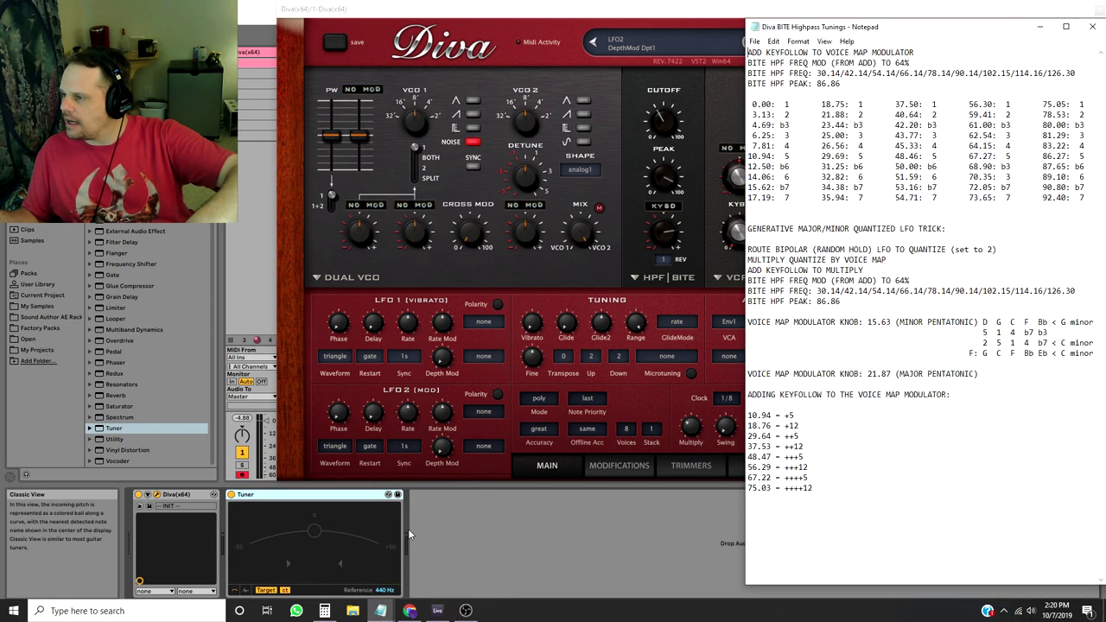
click(678, 17)
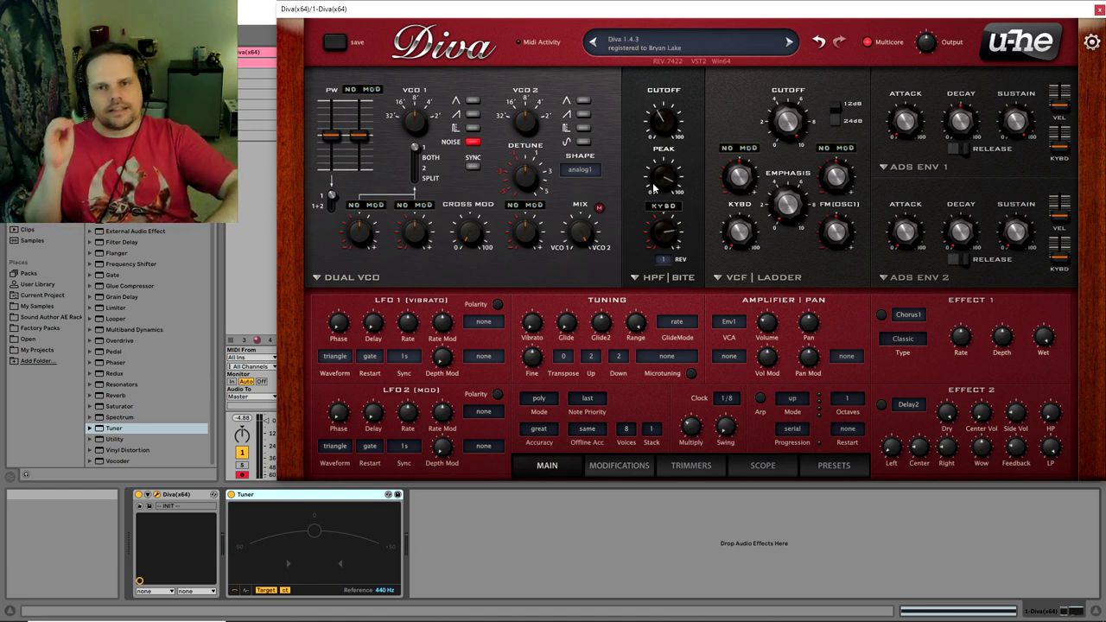
mouse_move(660, 190)
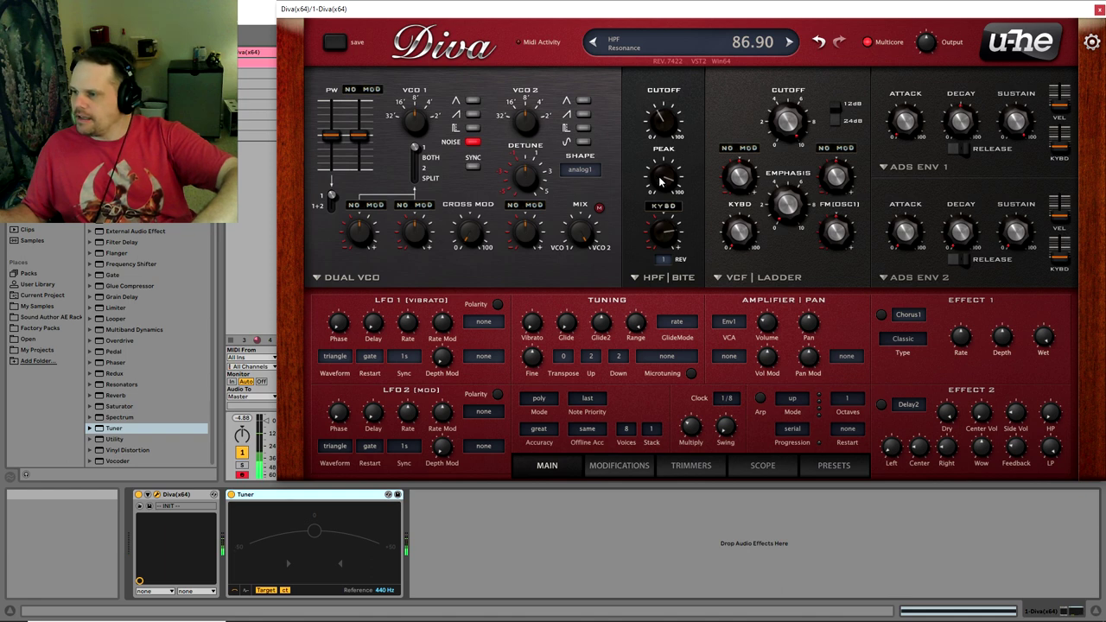
scroll(660, 180, down, 2)
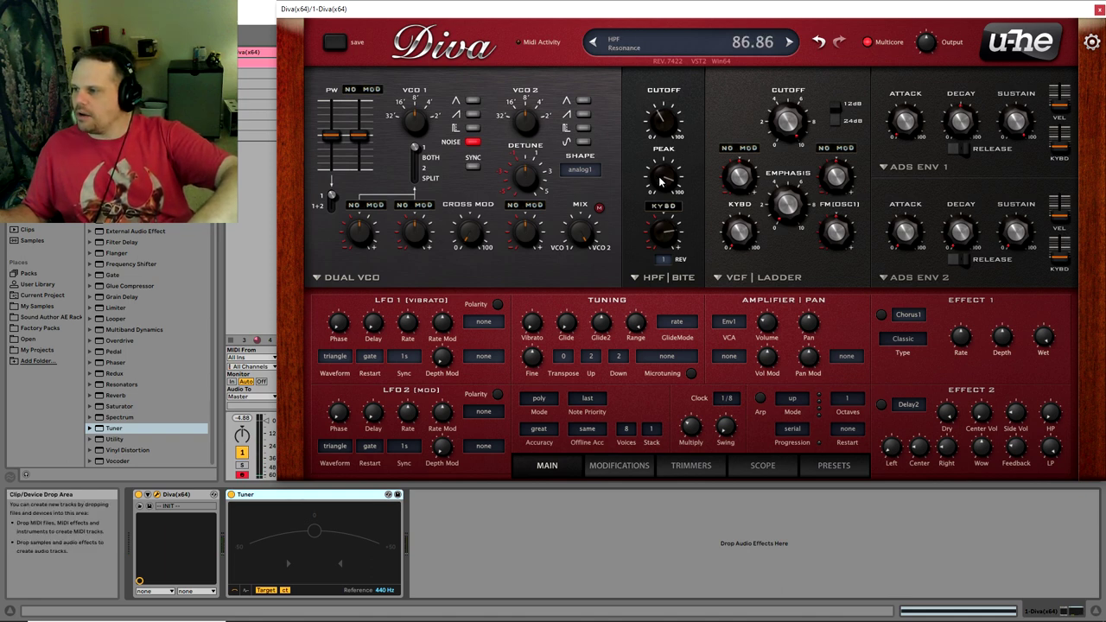
scroll(661, 180, up, 3)
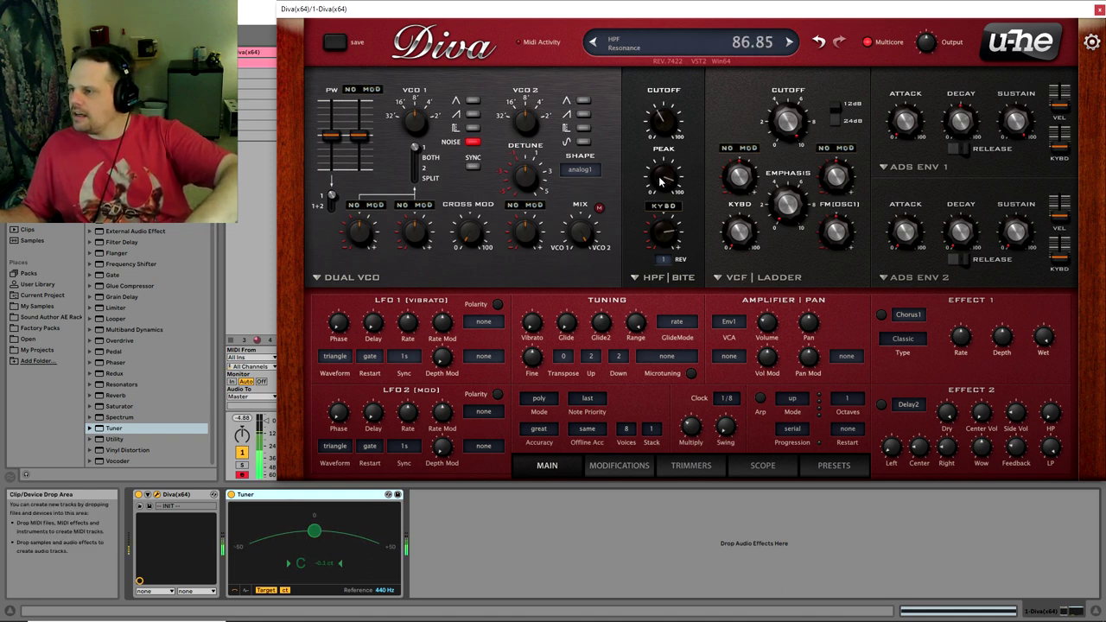
scroll(661, 180, down, 1)
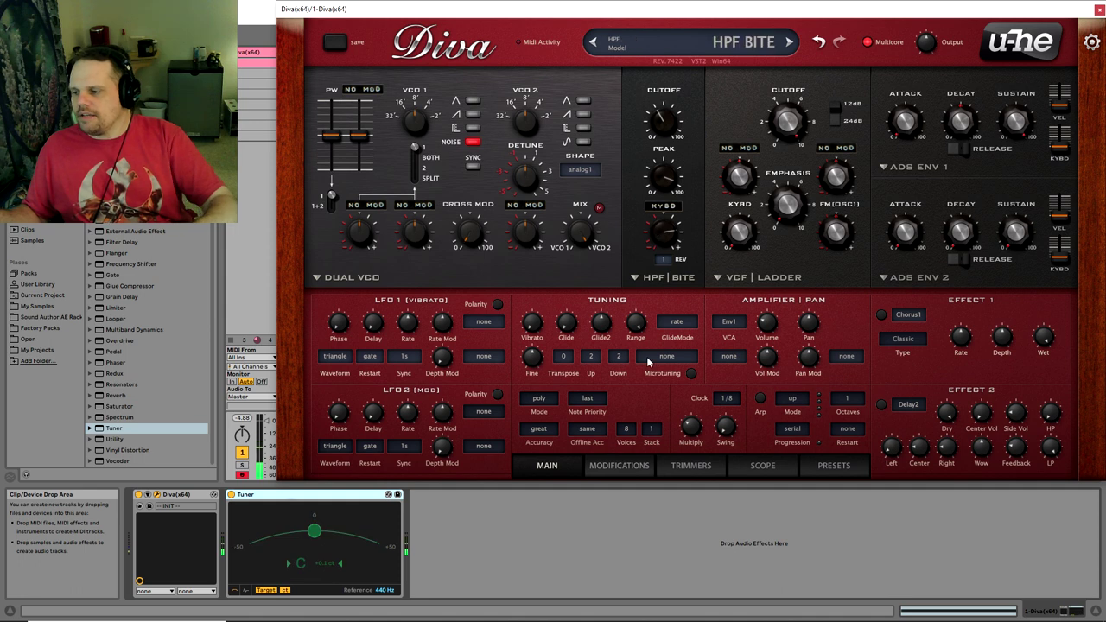
Examine the Env2 modulation of the Noise & Dual VCO Mix among Diva's modifications.
click(620, 465)
mouse_move(611, 363)
mouse_down()
mouse_move(649, 291)
mouse_move(624, 376)
mouse_up()
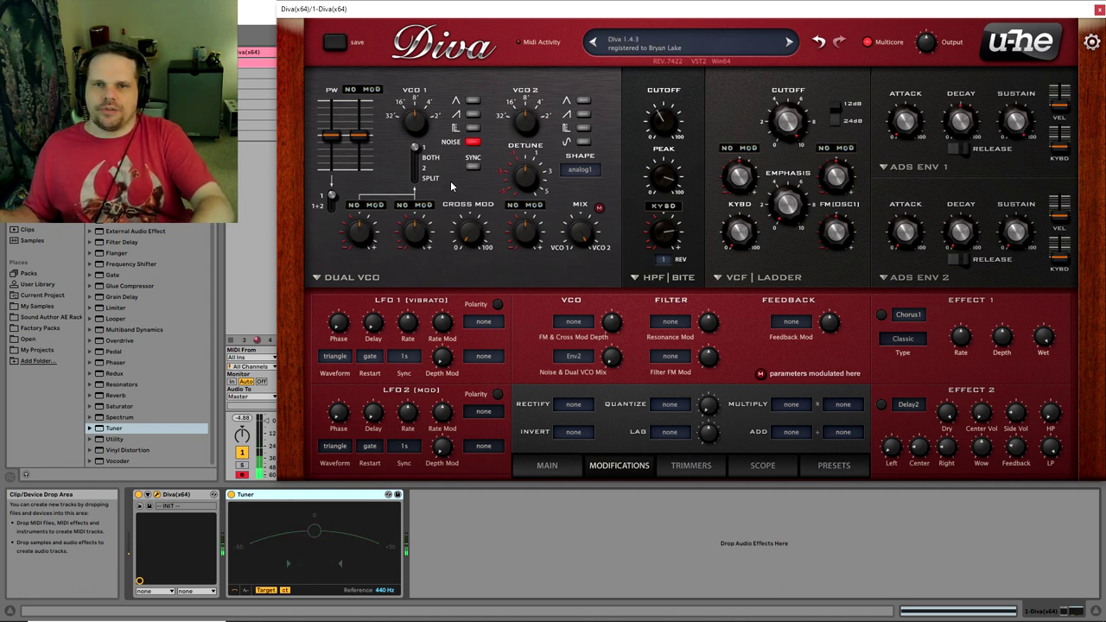
mouse_move(532, 127)
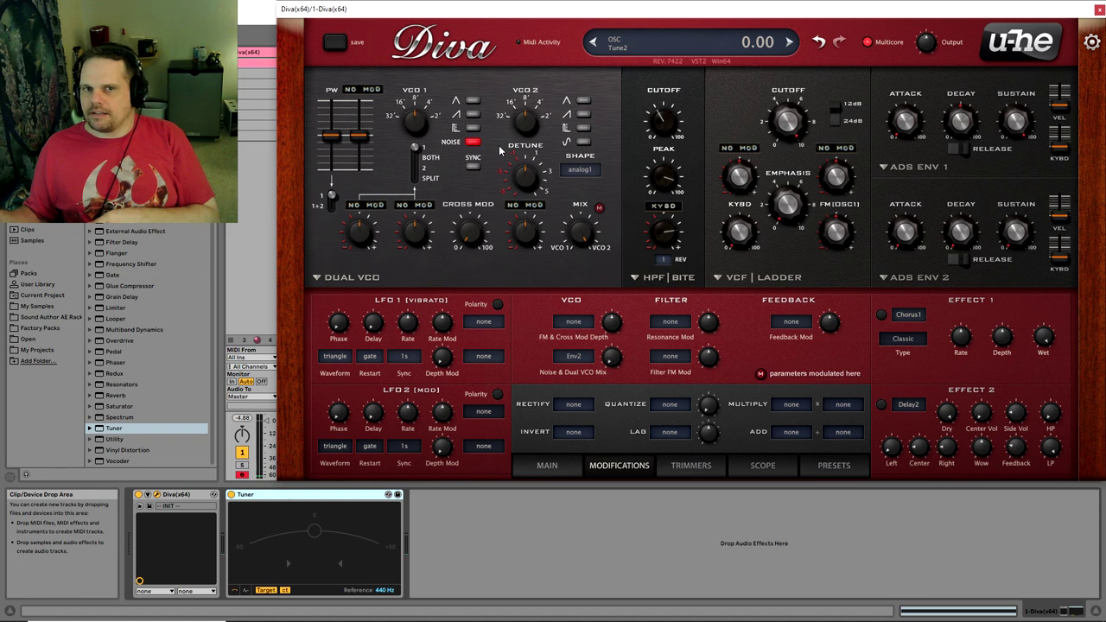
Reset the patch to INIT and select the Dual VCO oscillator model.
click(678, 45)
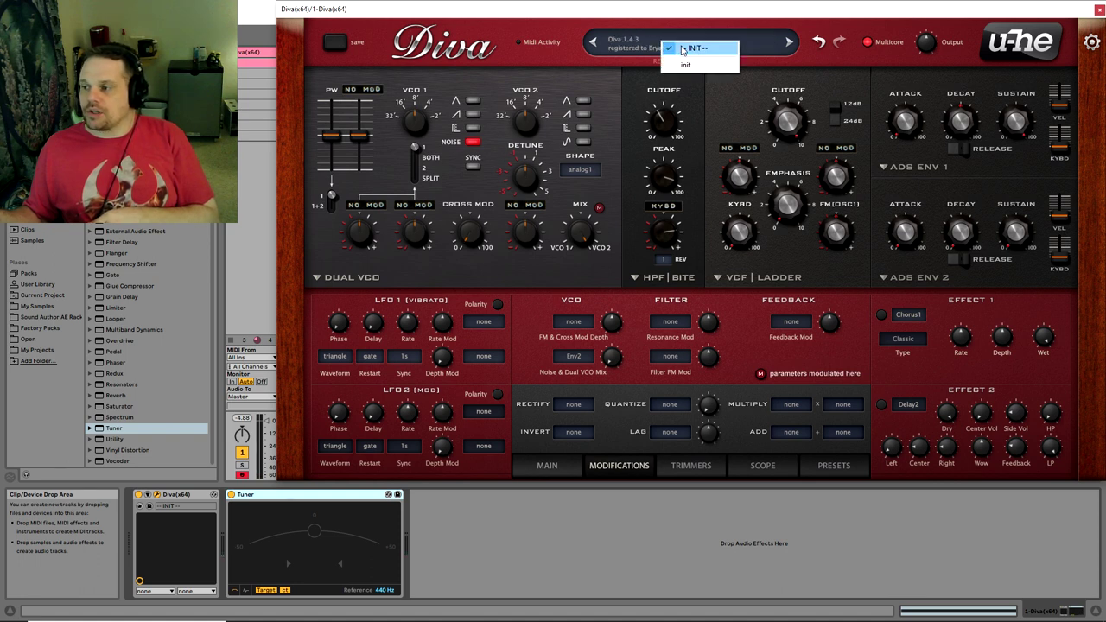
click(682, 49)
click(318, 277)
click(339, 295)
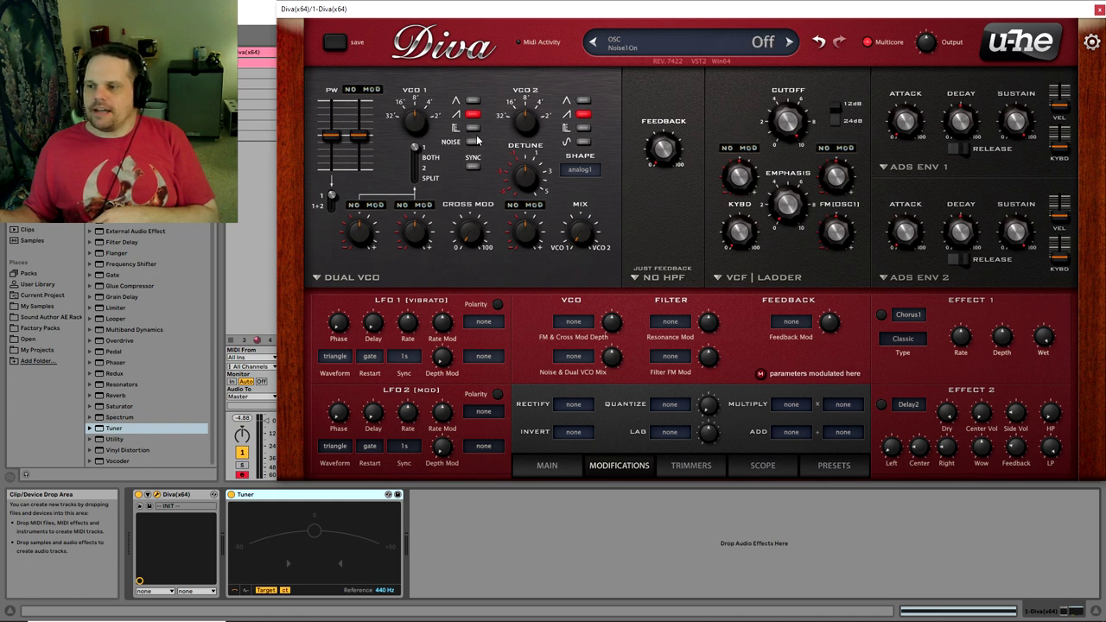
Switch off the sawtooth waves of VCO 1 and VCO 2 and turn on VCO 1's pulse wave.
click(475, 114)
click(474, 115)
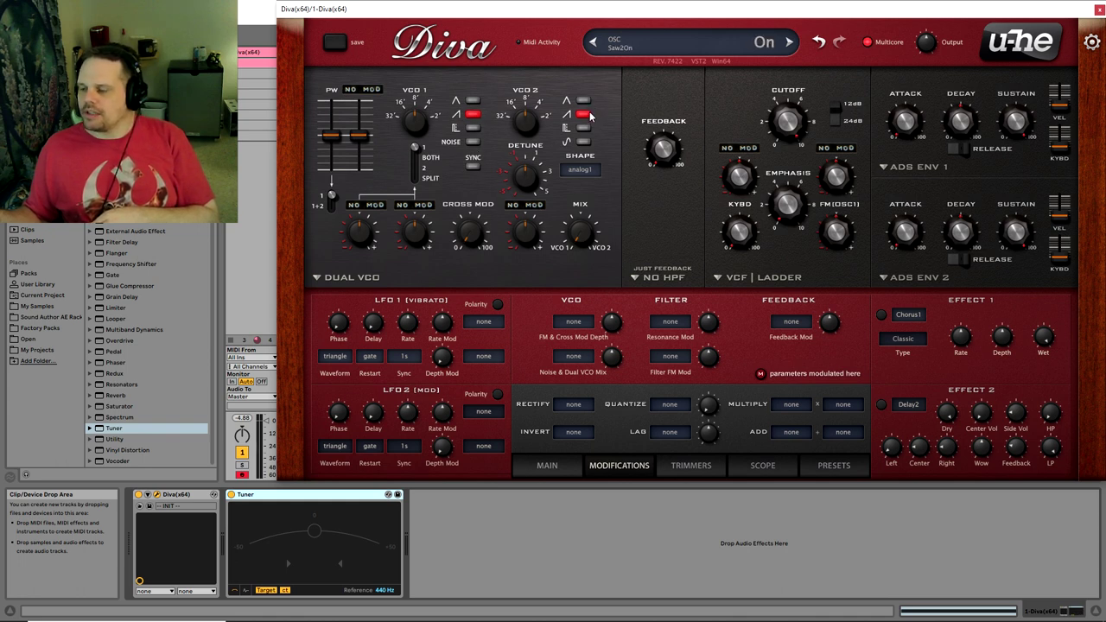
click(475, 115)
click(472, 129)
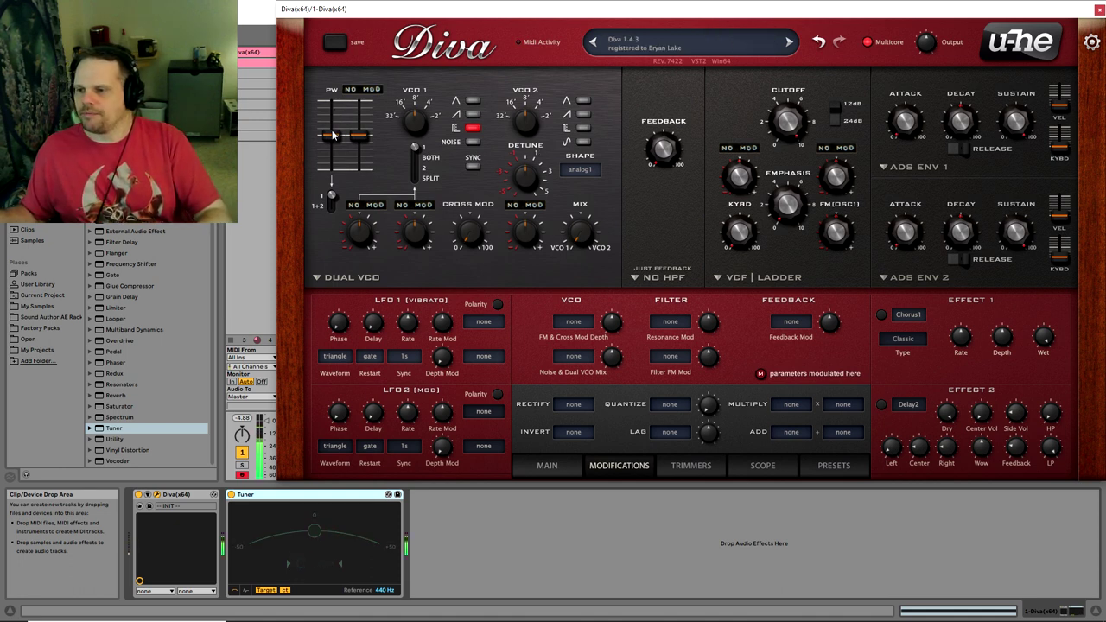
Show Diva's main settings and raise the oscillator's pulse width to its maximum.
click(543, 474)
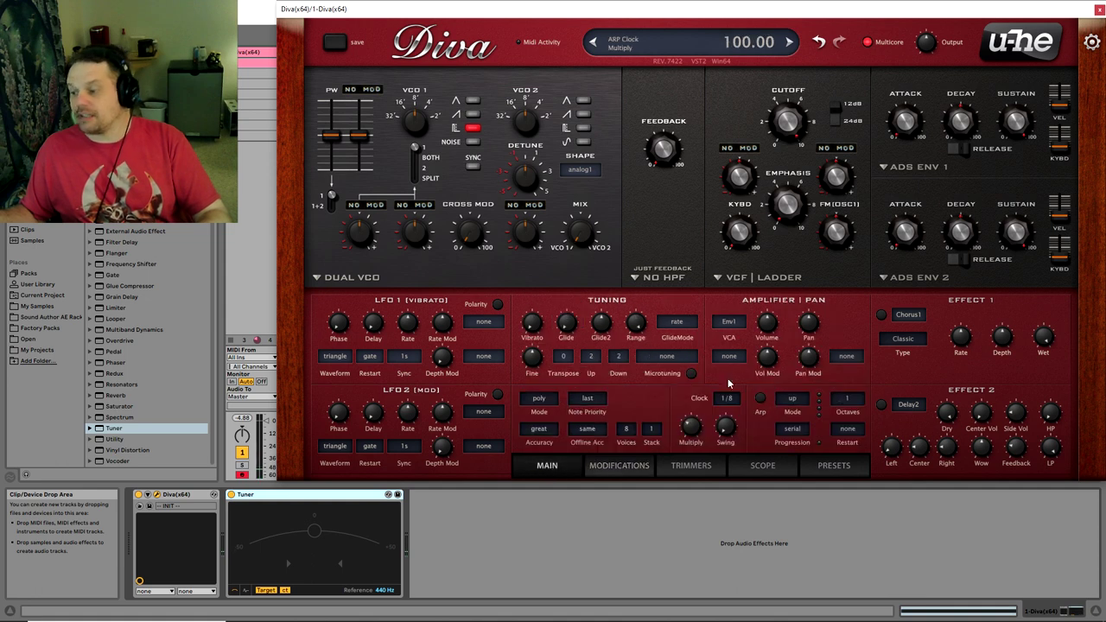
drag(756, 357, 754, 370)
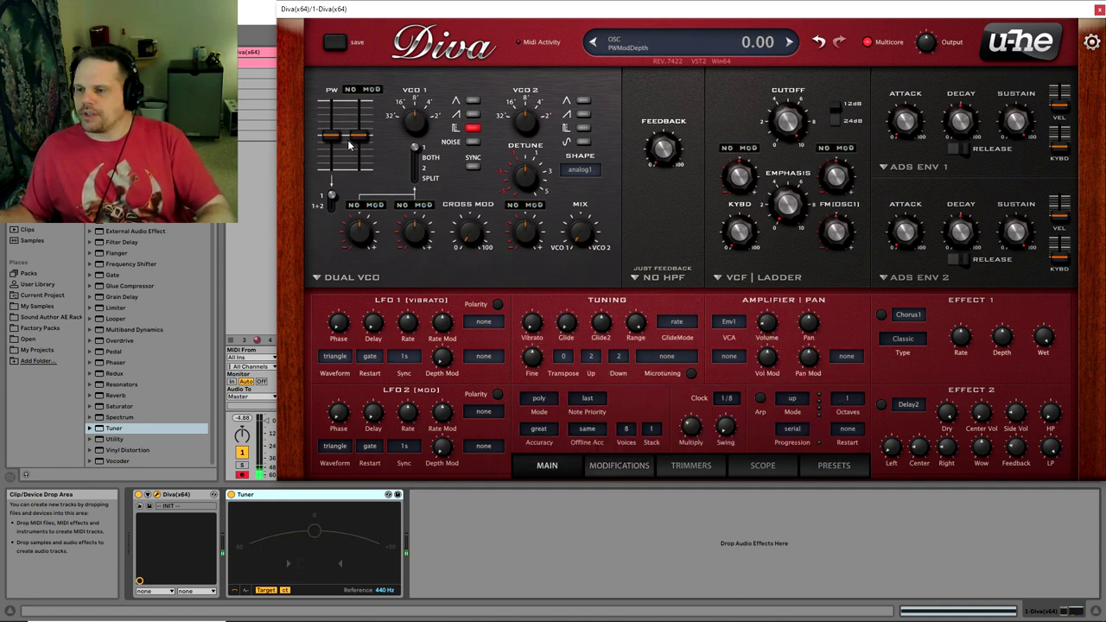
drag(332, 137, 332, 69)
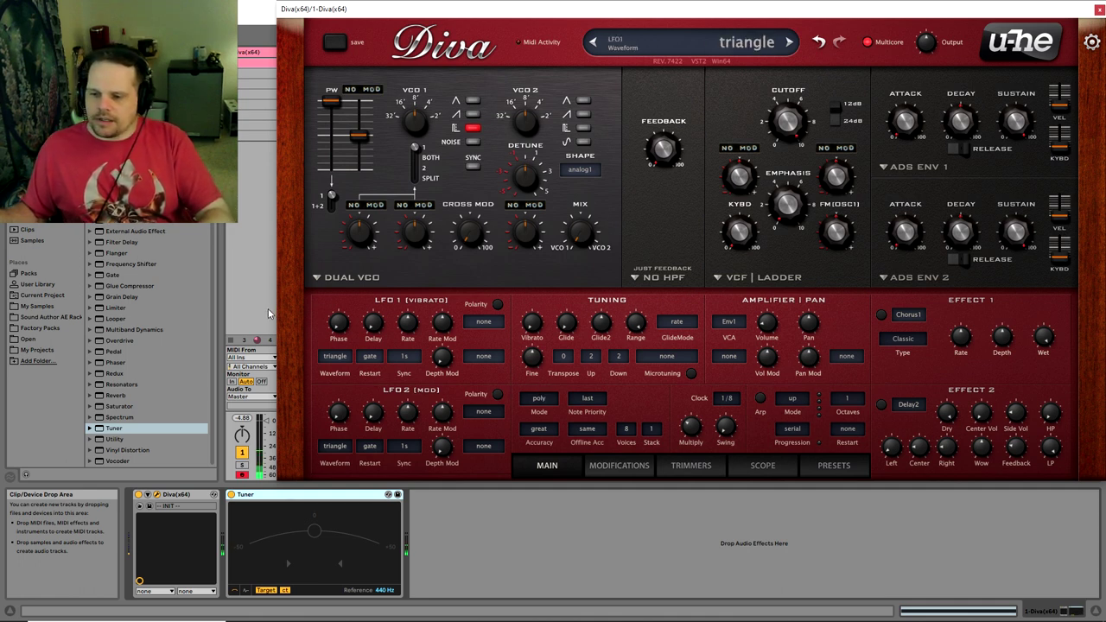
Add Live's Spectrum audio effect after the Tuner on the track.
click(213, 236)
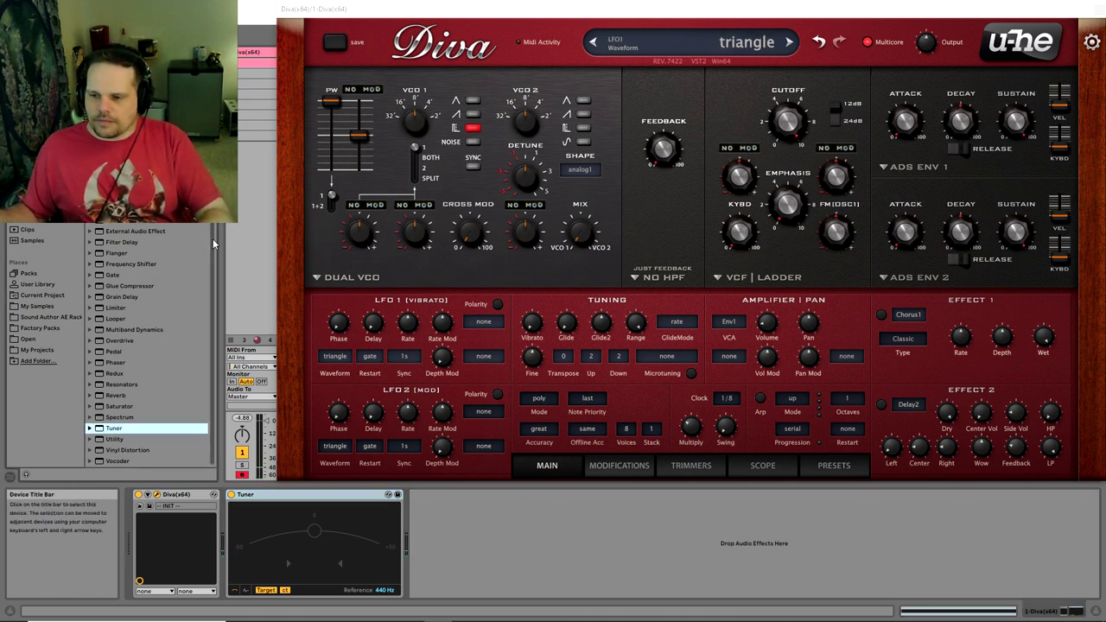
drag(117, 417, 415, 540)
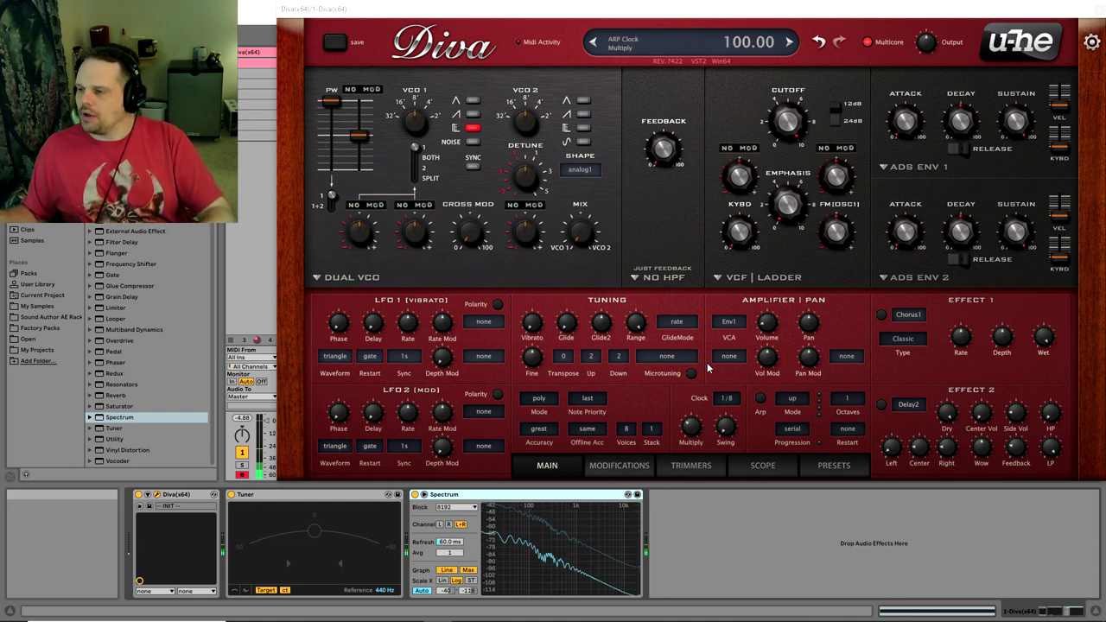
Sweep Diva's pulse width down to 0 and back up to its maximum while watching the Spectrum.
click(343, 86)
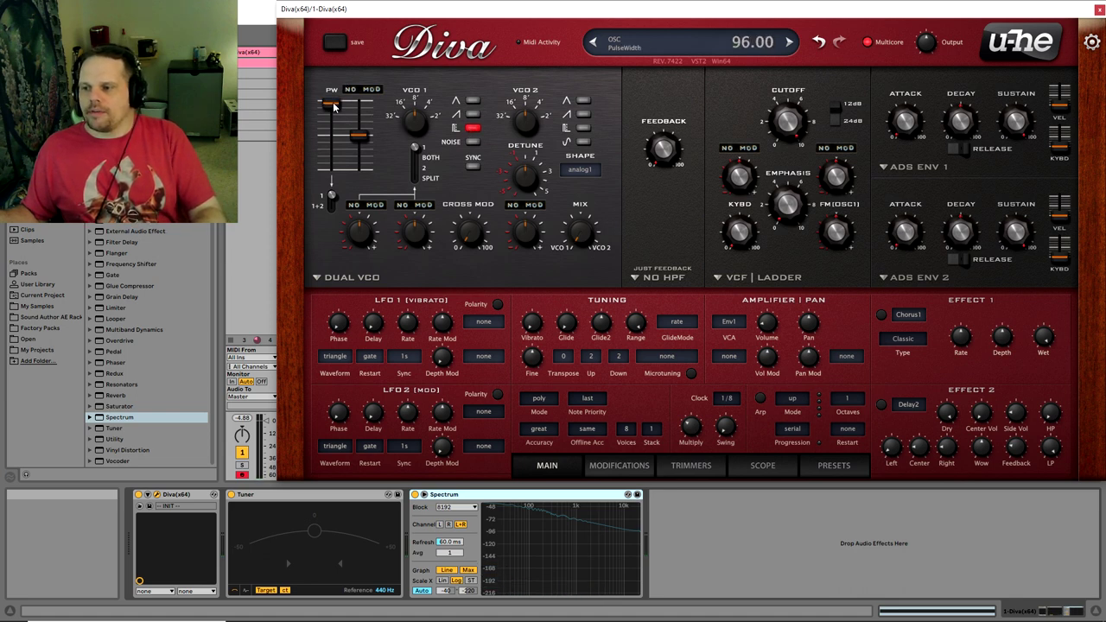
drag(334, 95, 323, 207)
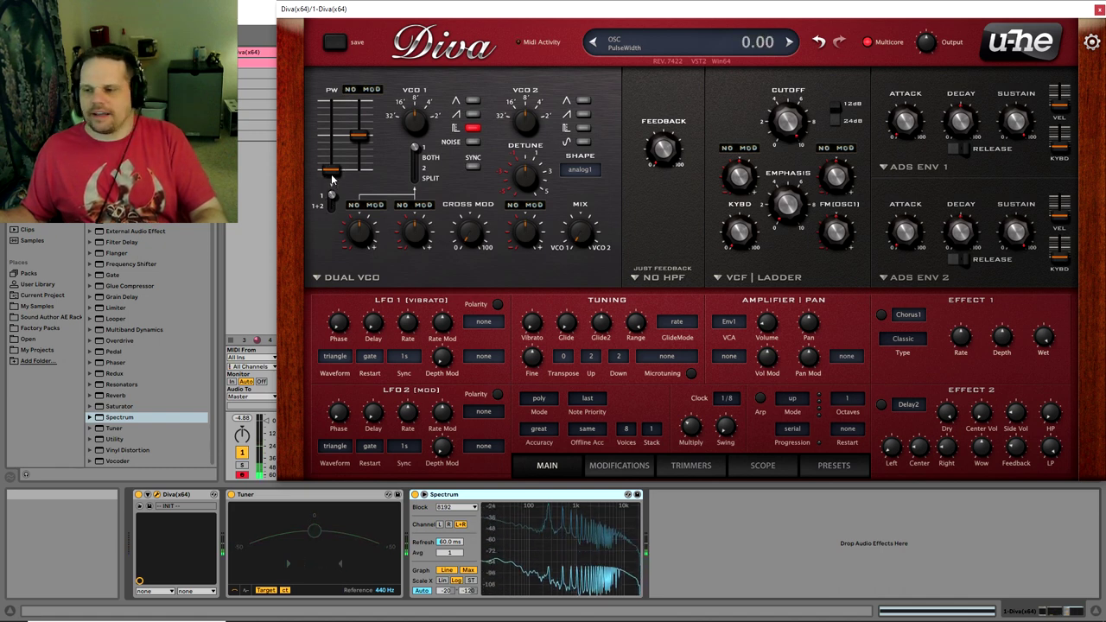
drag(333, 171, 362, 9)
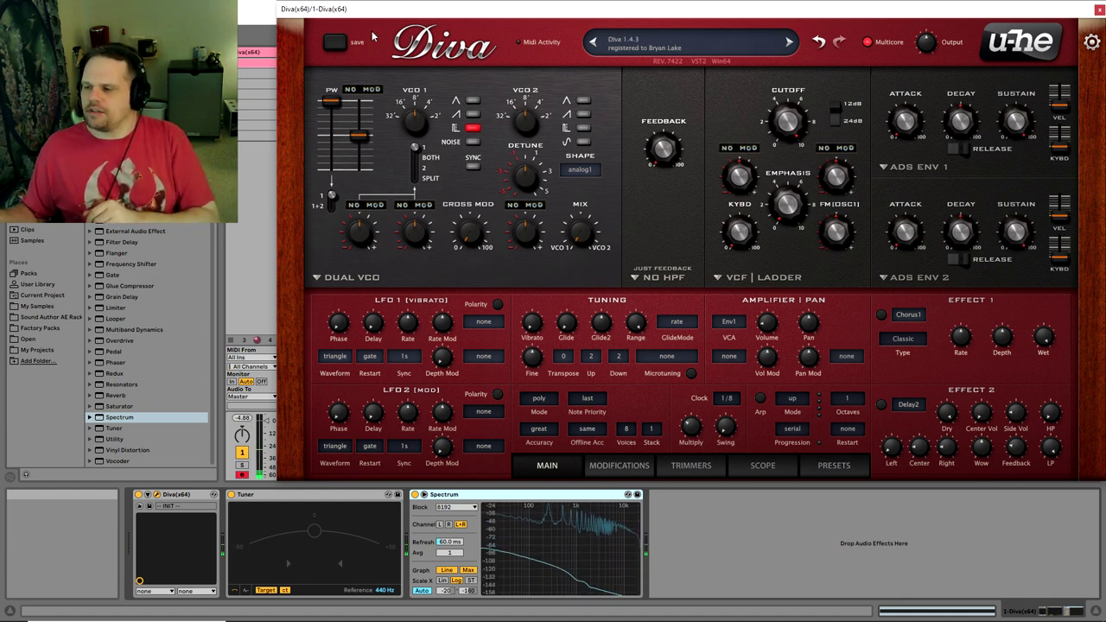
Change the high-pass module to HPF BITE and modulate its cutoff with KeyFollow at a raised positive depth.
click(649, 278)
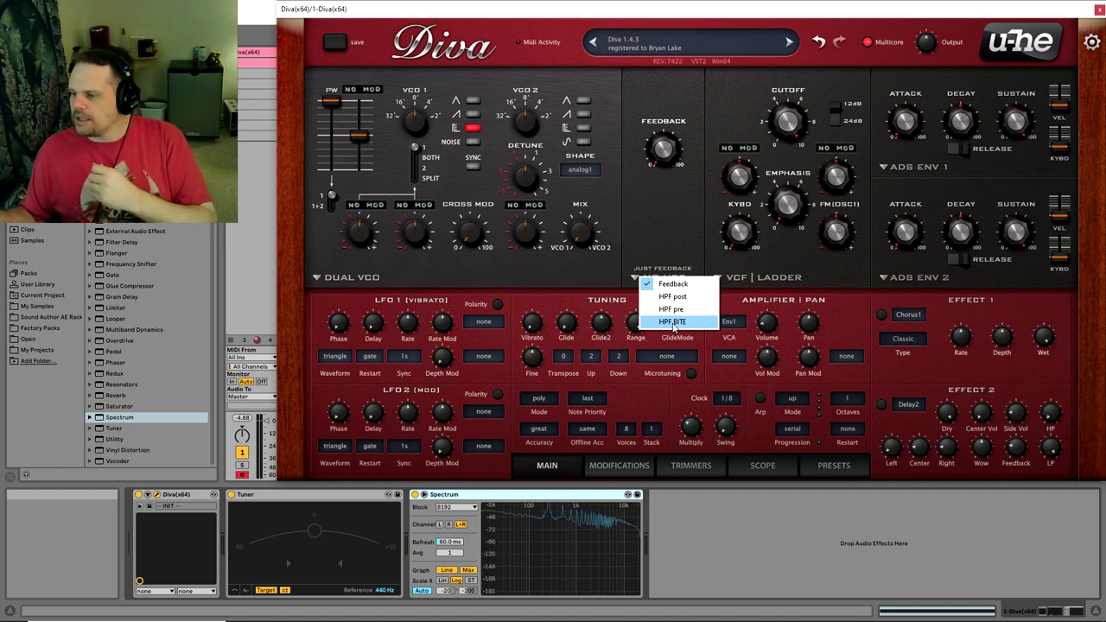
click(673, 321)
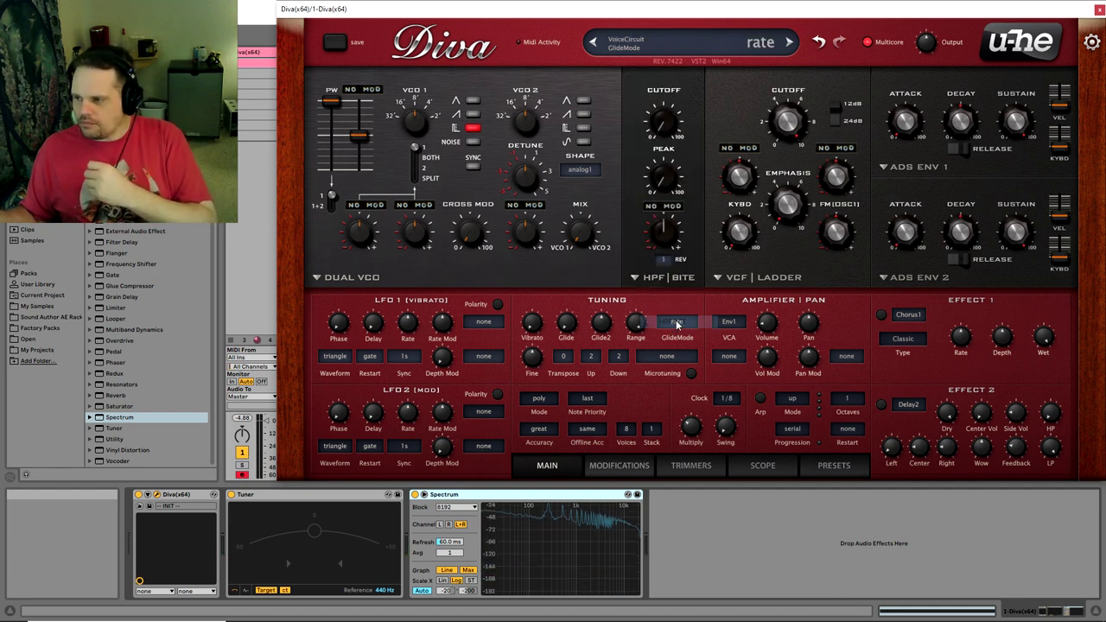
click(679, 209)
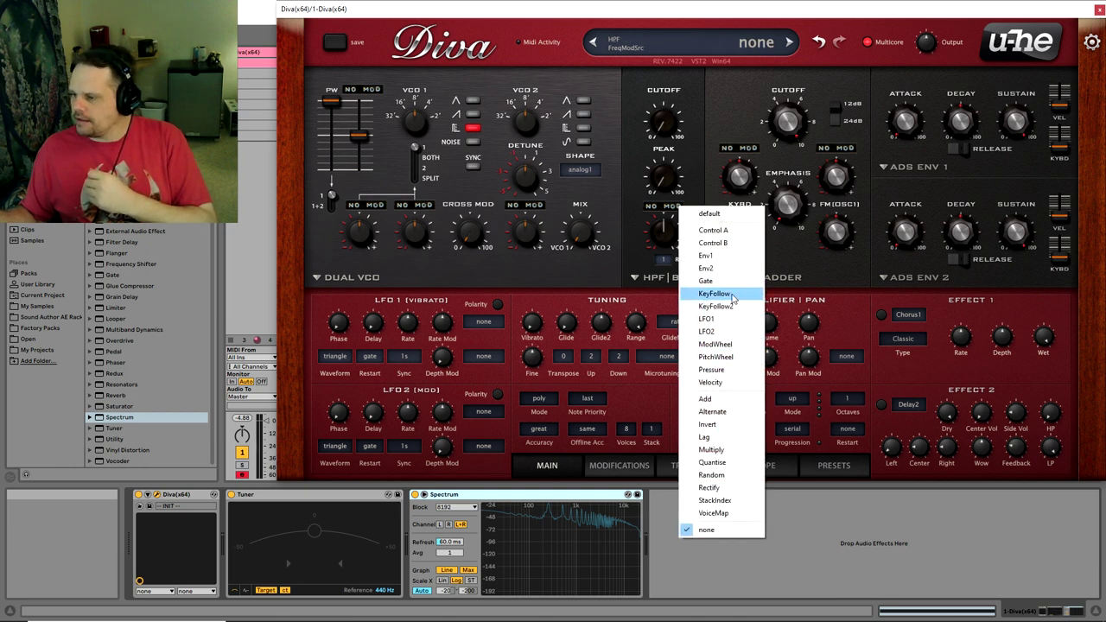
click(704, 293)
drag(680, 226, 683, 216)
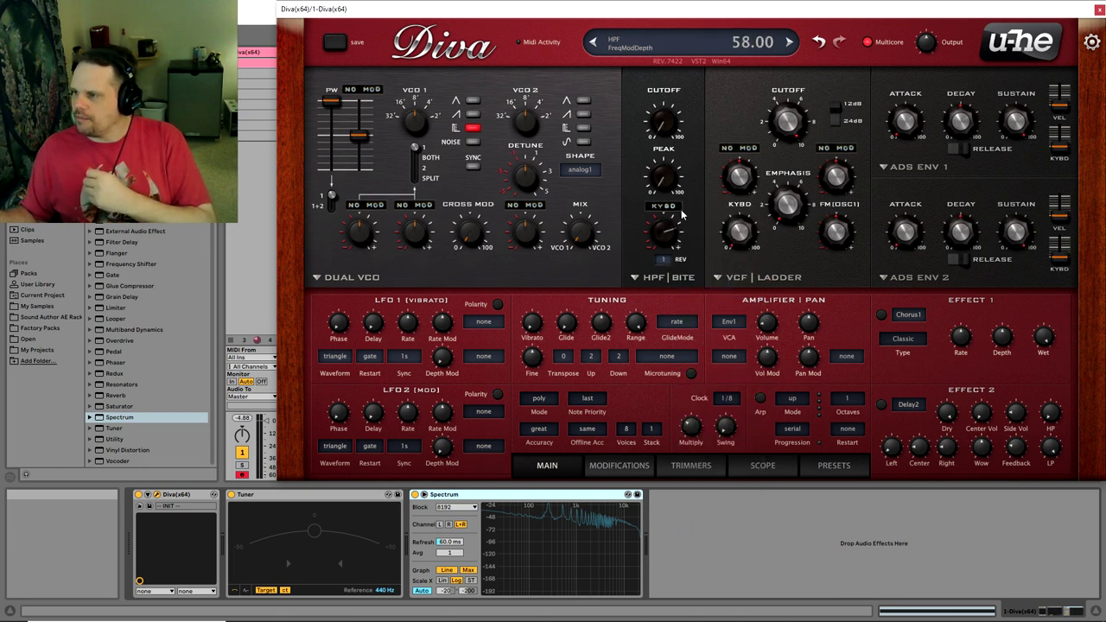
Set the HPF BITE cutoff to 78.14 and raise its peak until the filter resonates.
mouse_move(663, 122)
mouse_down()
mouse_move(662, 107)
mouse_move(665, 127)
mouse_up()
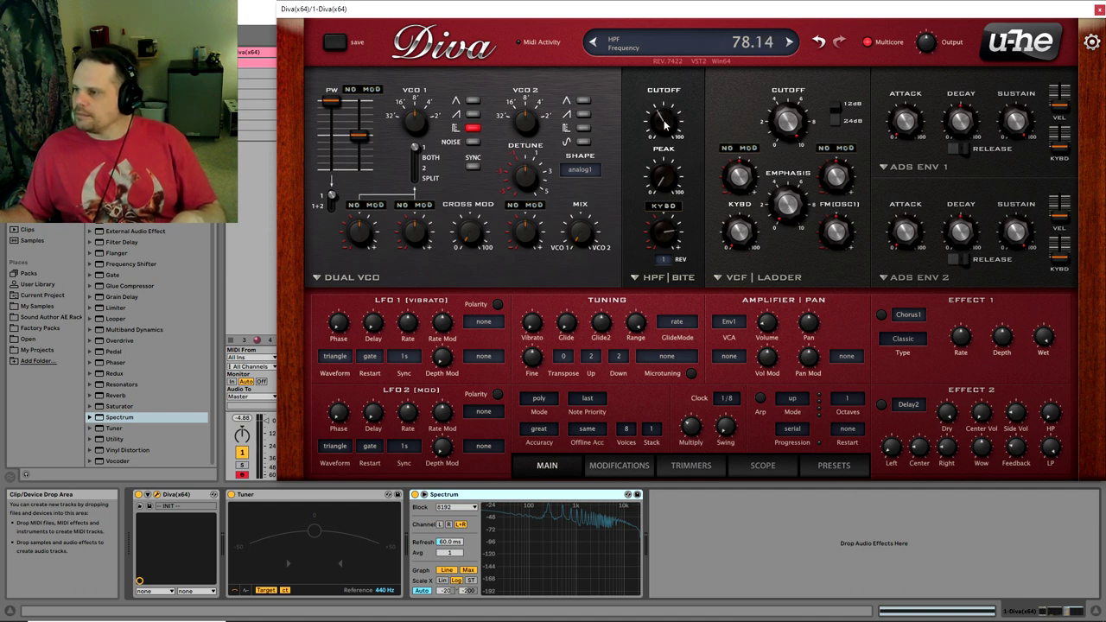
mouse_move(663, 175)
mouse_down()
mouse_move(679, 142)
mouse_move(679, 171)
mouse_move(686, 139)
mouse_move(672, 178)
mouse_up()
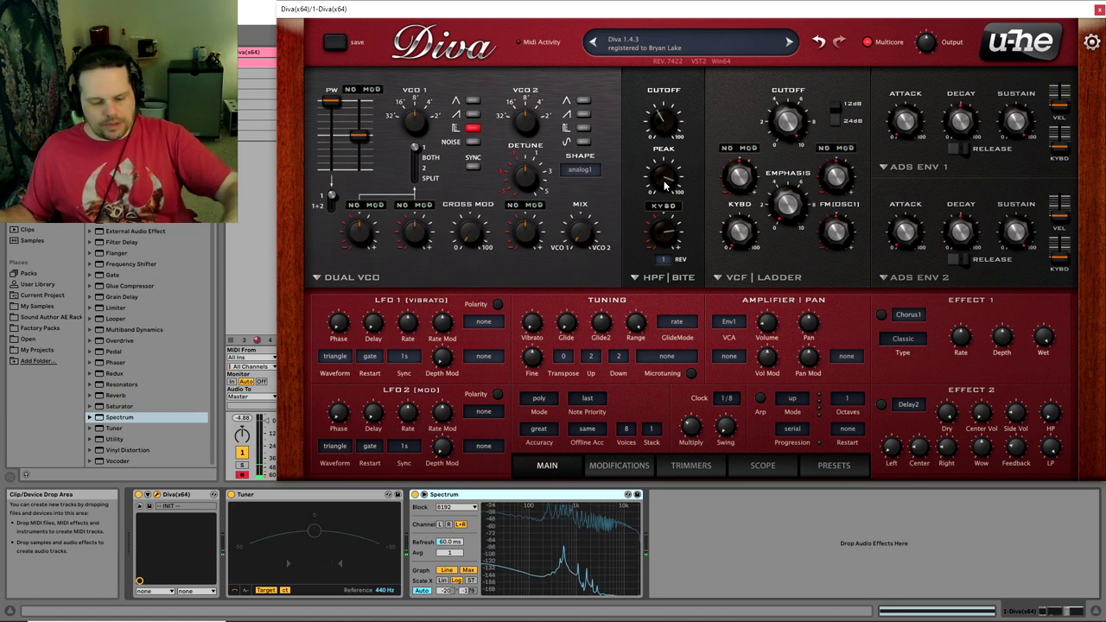
drag(665, 184, 675, 271)
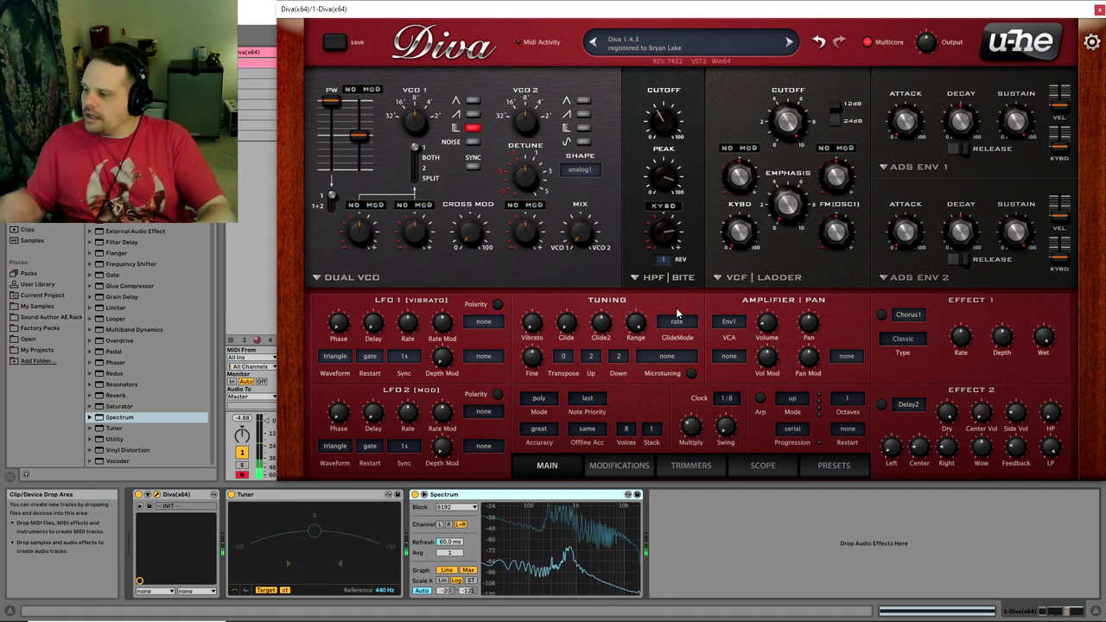
Turn on Effect 1 with the Plate1 module to audition the reverb, and switch the effect off again.
click(881, 315)
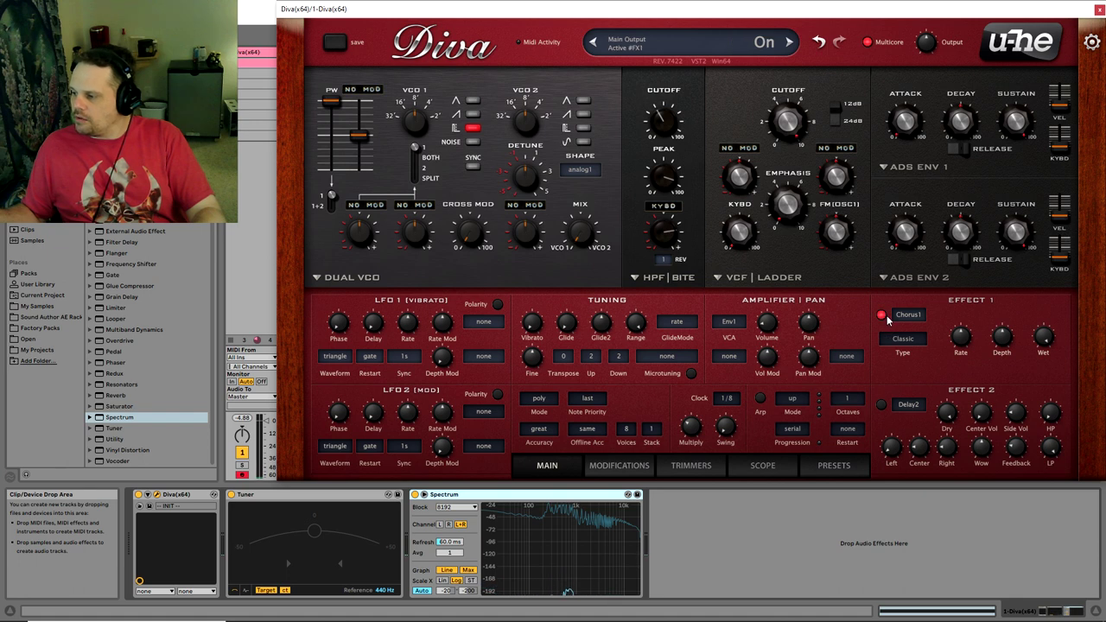
click(901, 313)
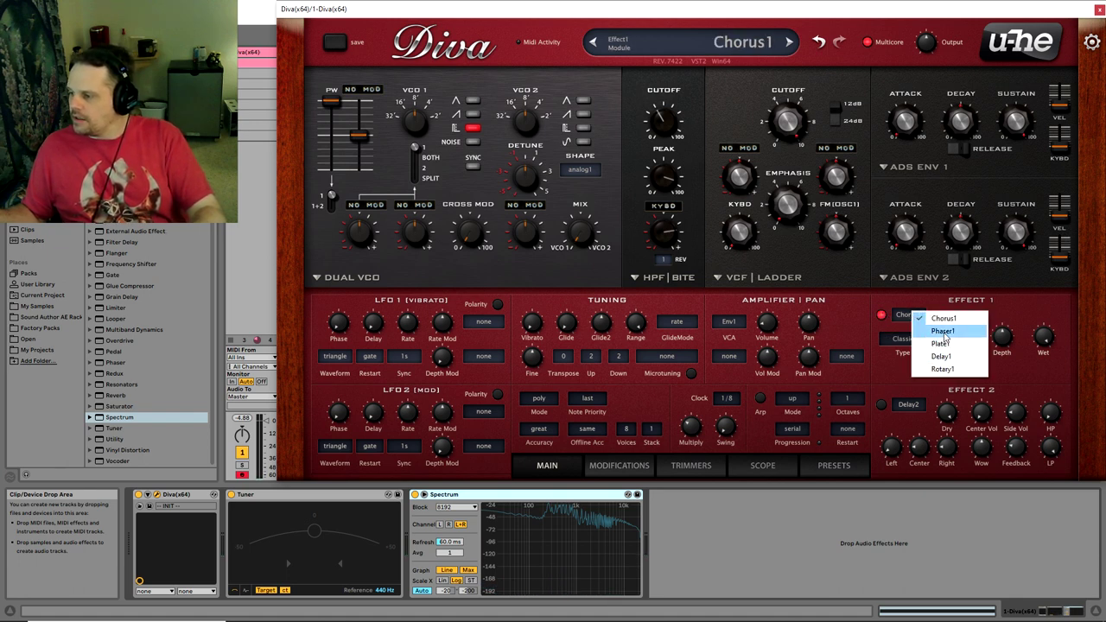
click(939, 344)
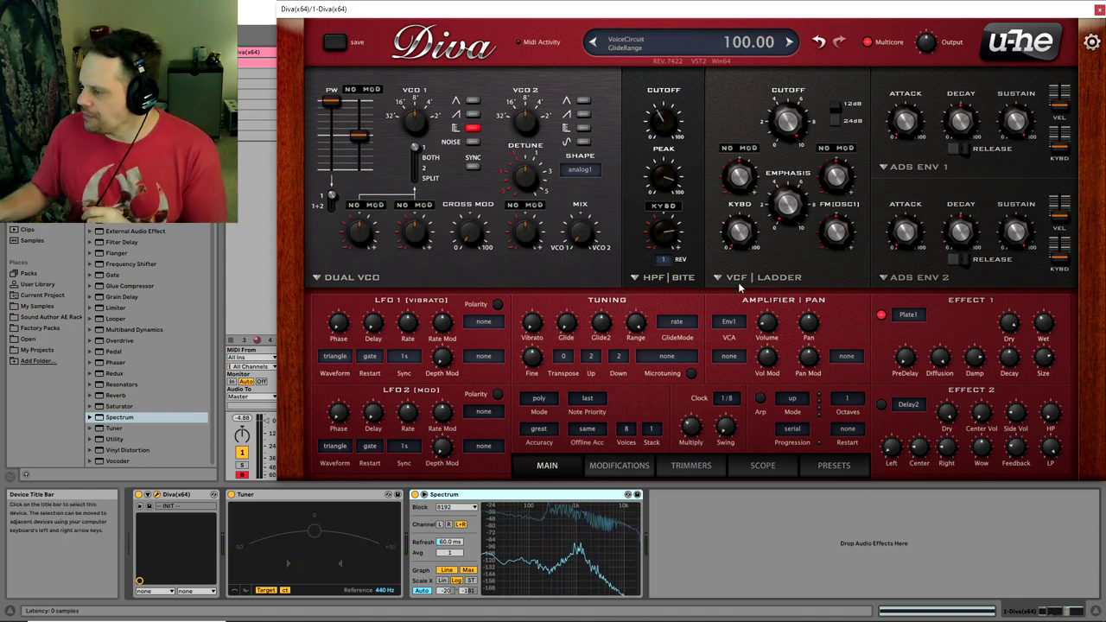
click(881, 315)
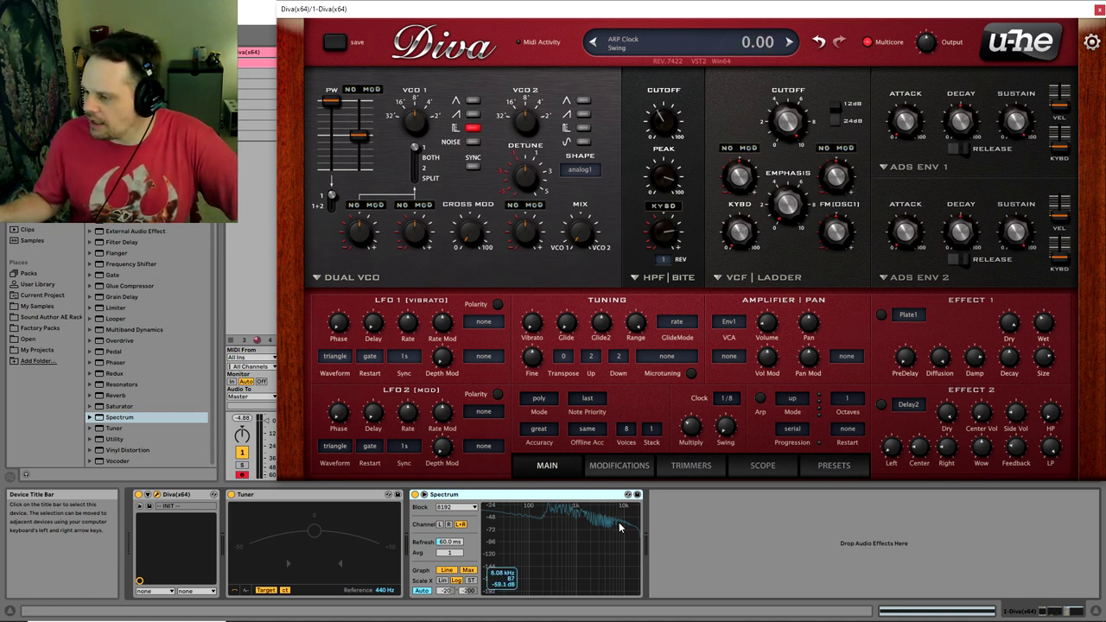
Set the first source of the Add modifier to StackIndex.
click(609, 471)
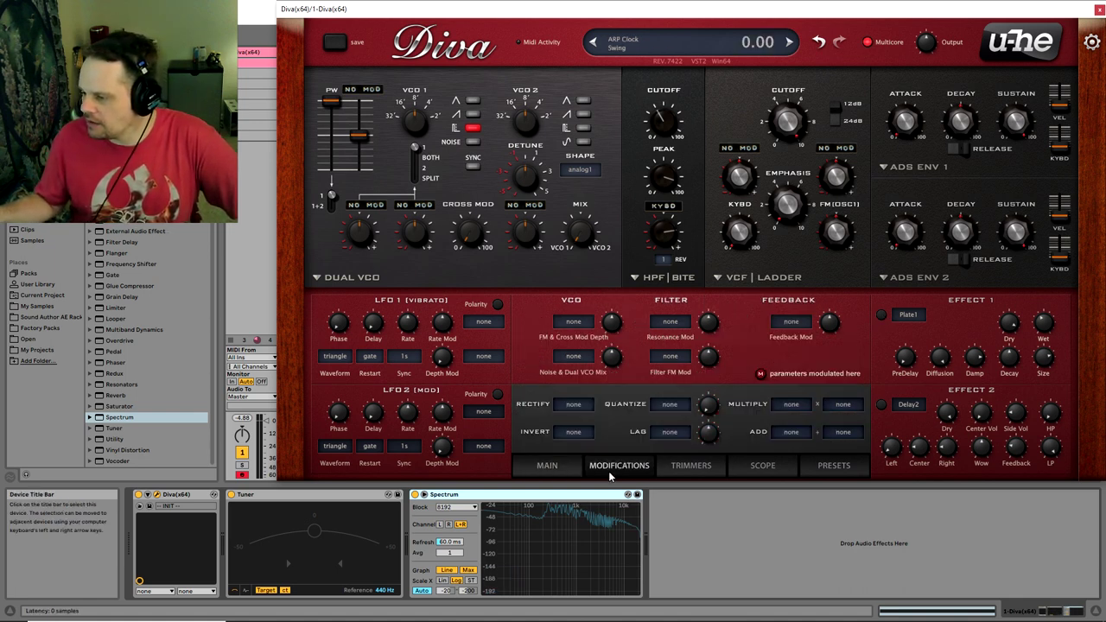
click(784, 437)
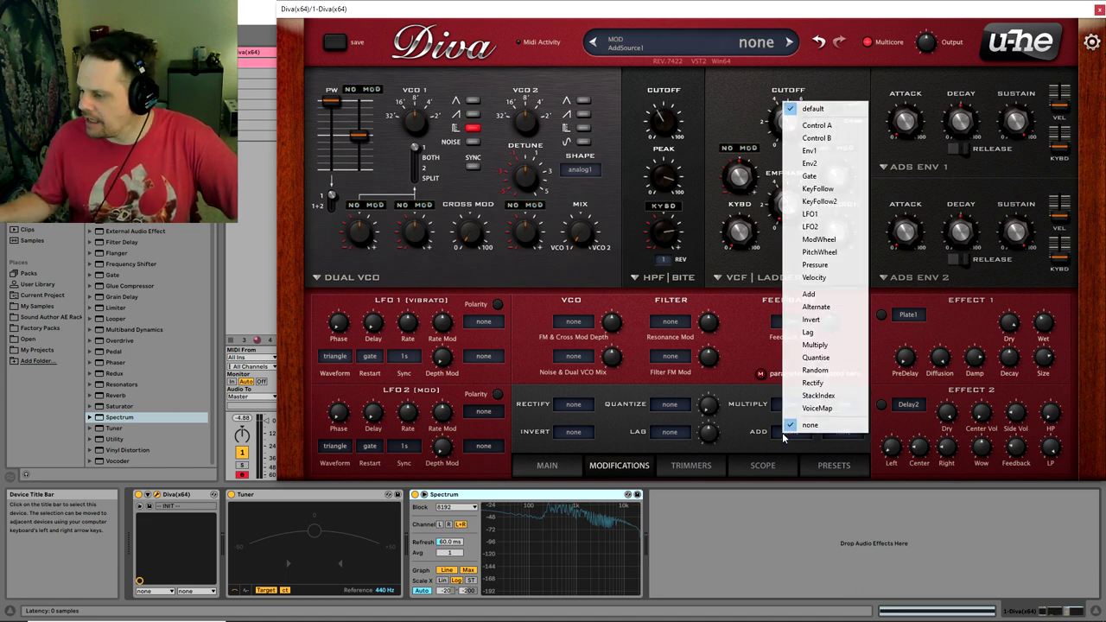
click(816, 396)
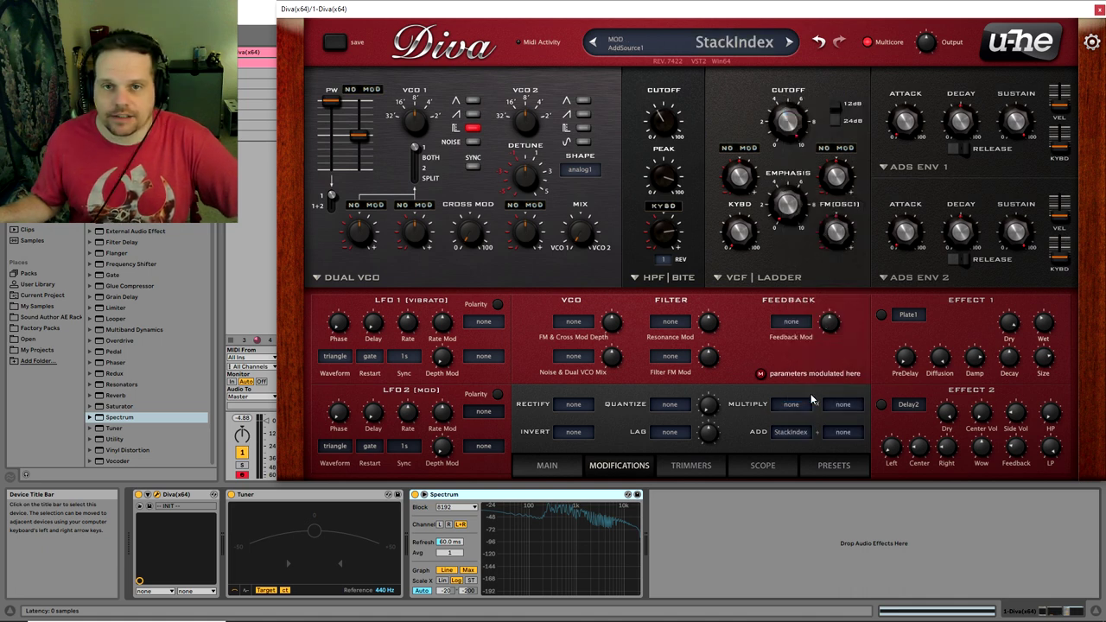
Show Diva's trimmers, consult the Diva BITE Highpass Tunings notes in Notepad, and return to Diva.
click(693, 465)
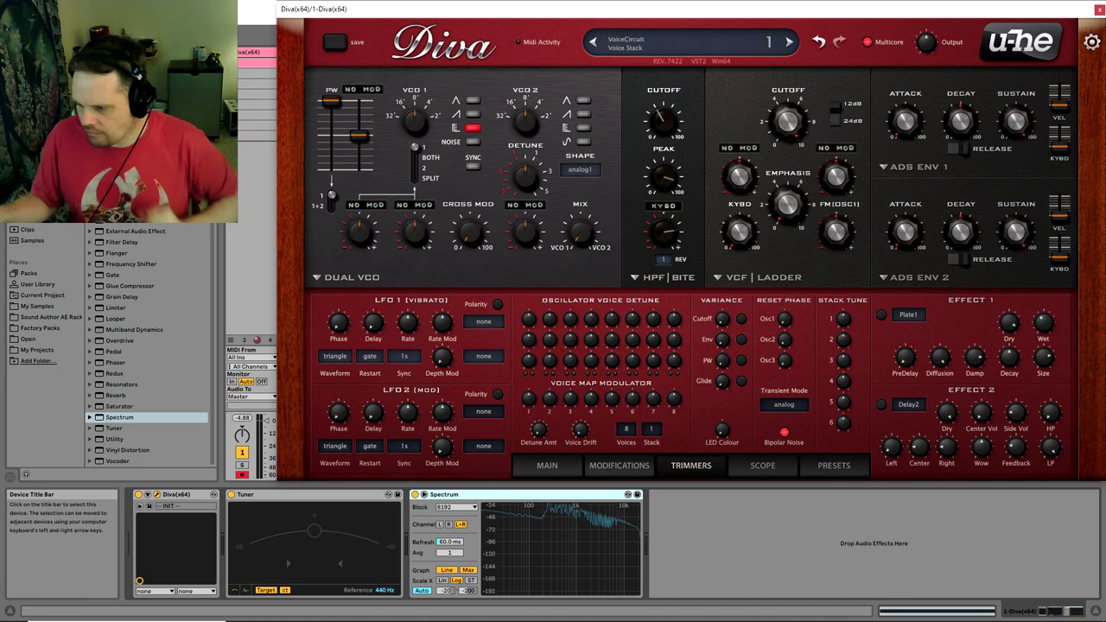
mouse_move(450, 609)
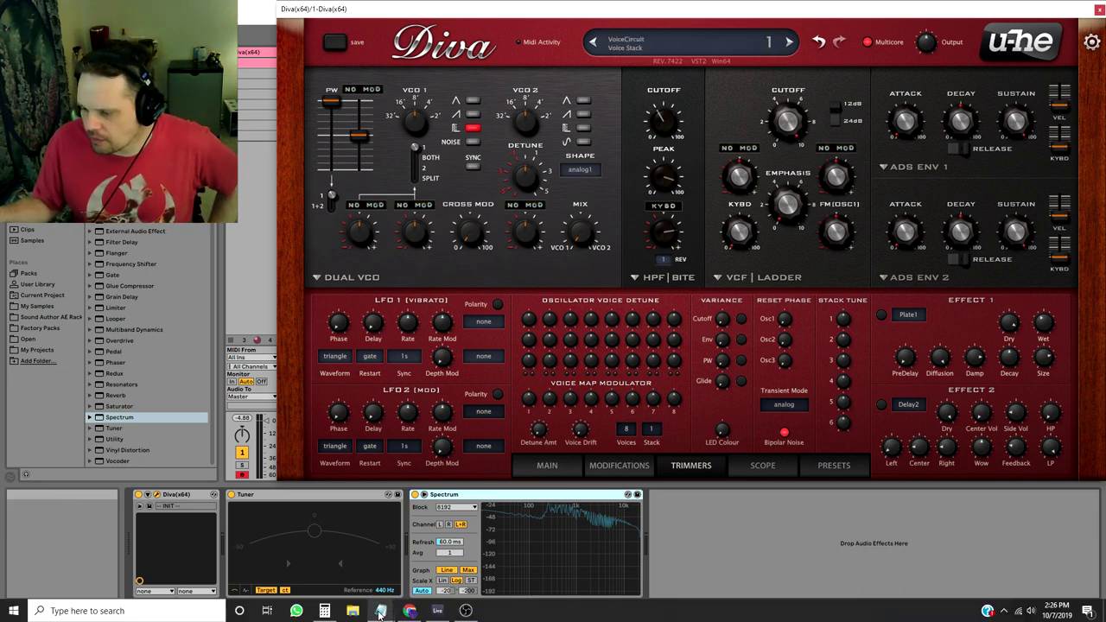
mouse_move(379, 613)
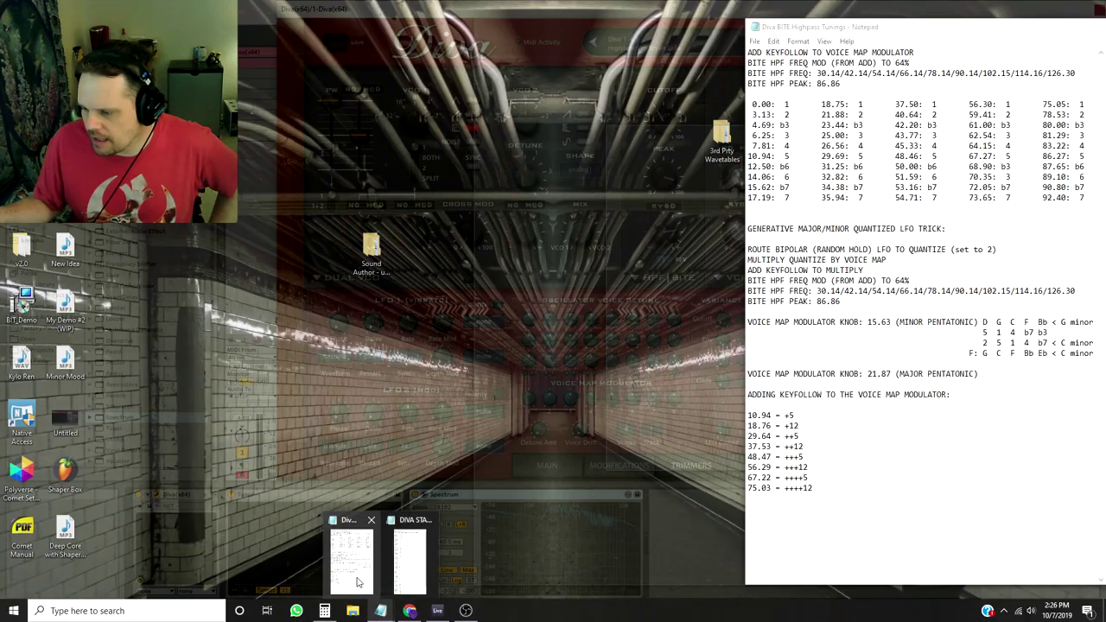
click(351, 557)
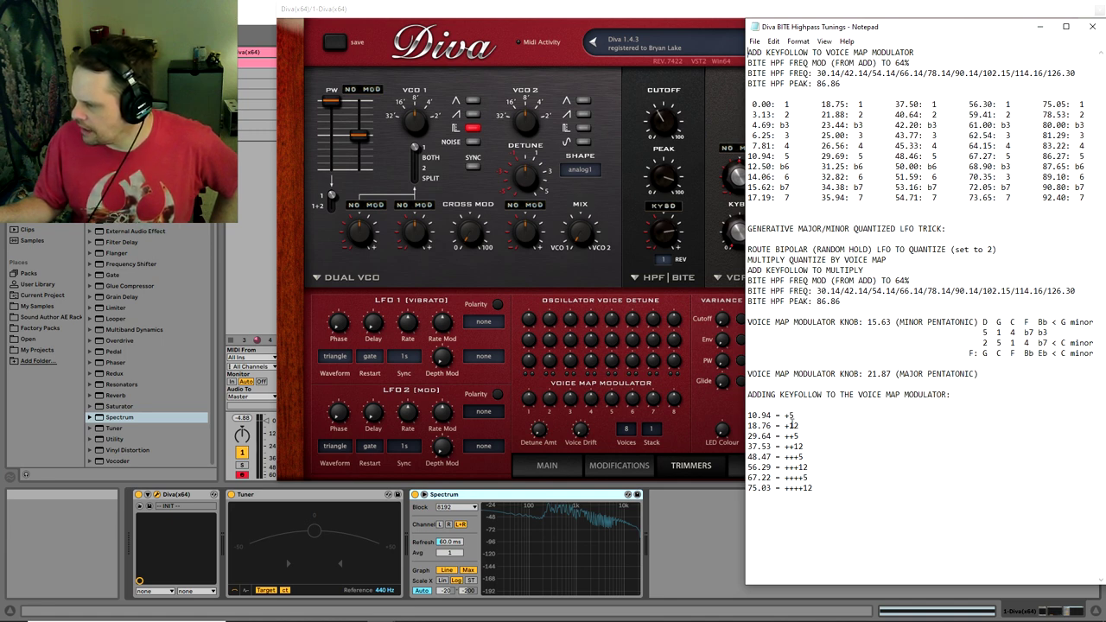
click(664, 16)
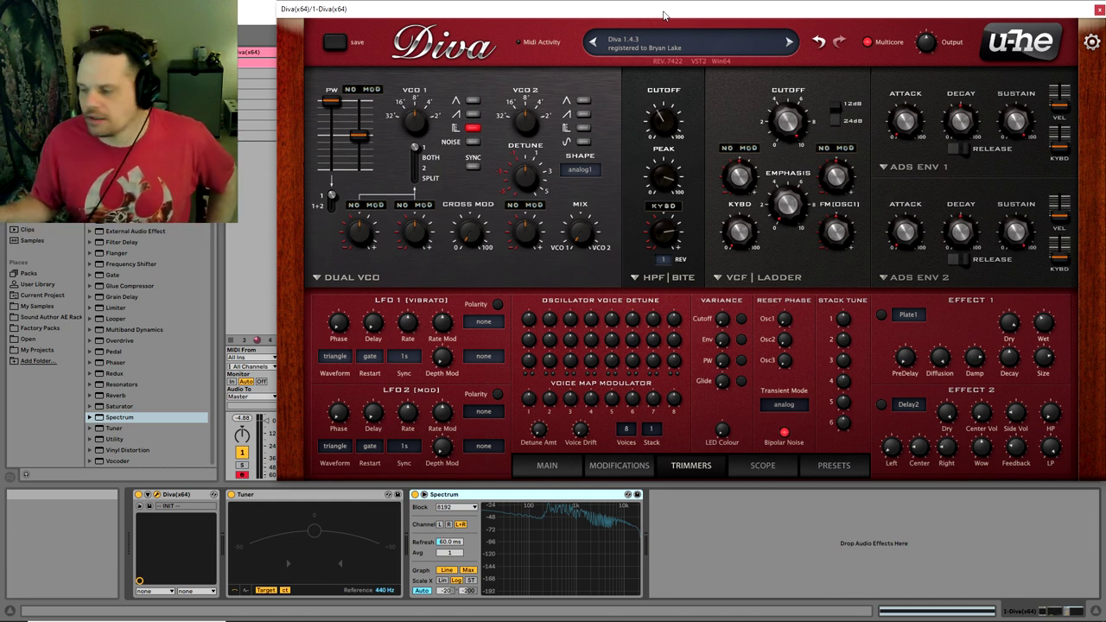
Set the voice stack to 6 and the amplifier volume to 7.50.
click(651, 429)
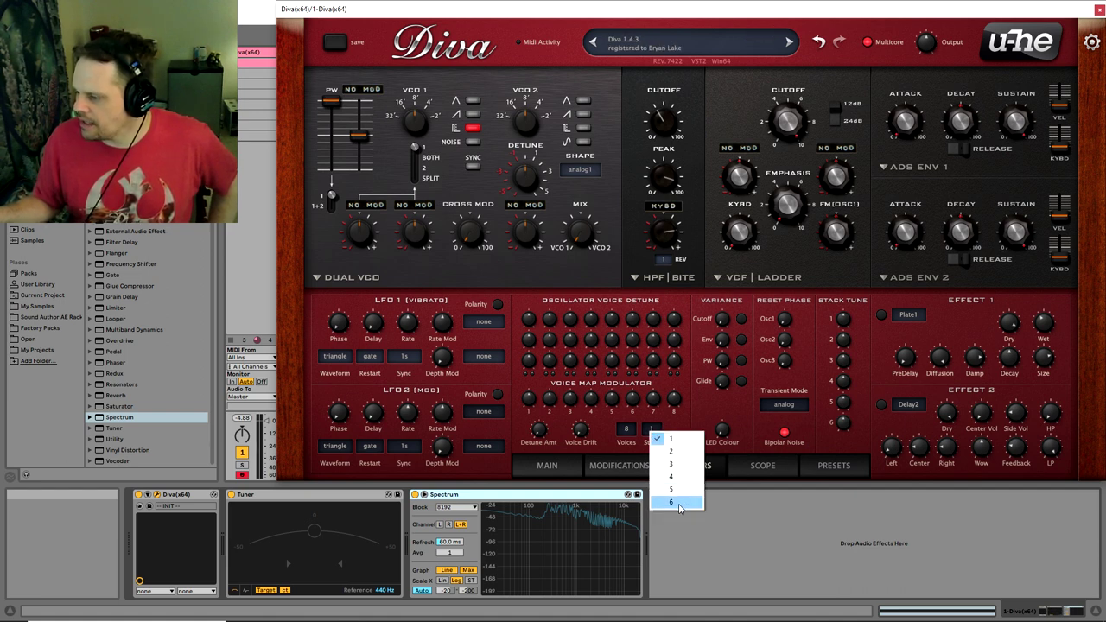
click(677, 503)
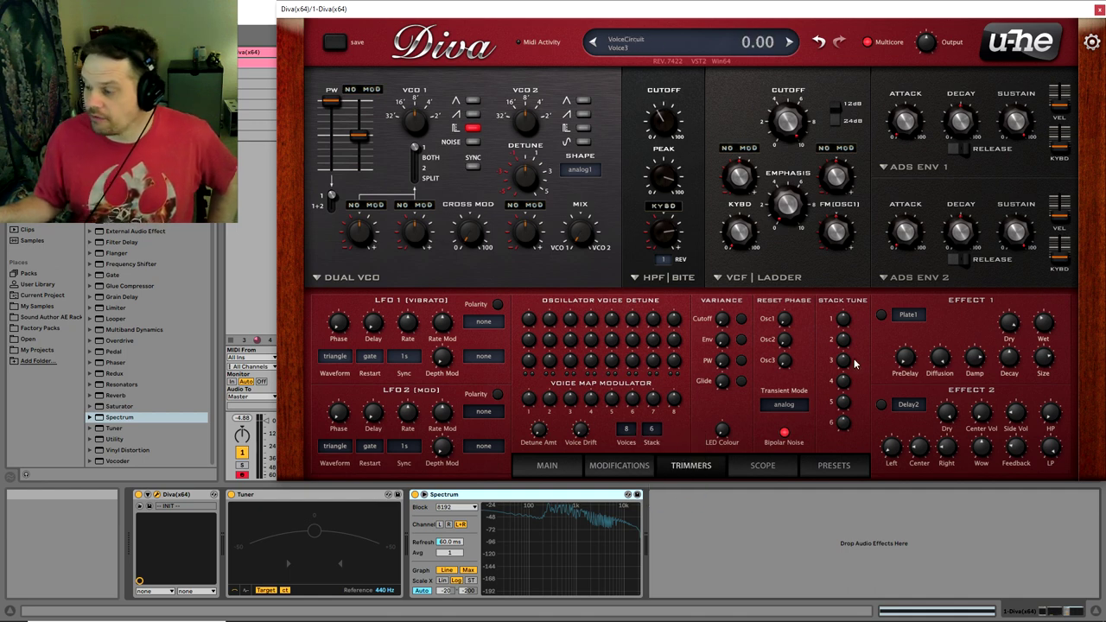
click(536, 467)
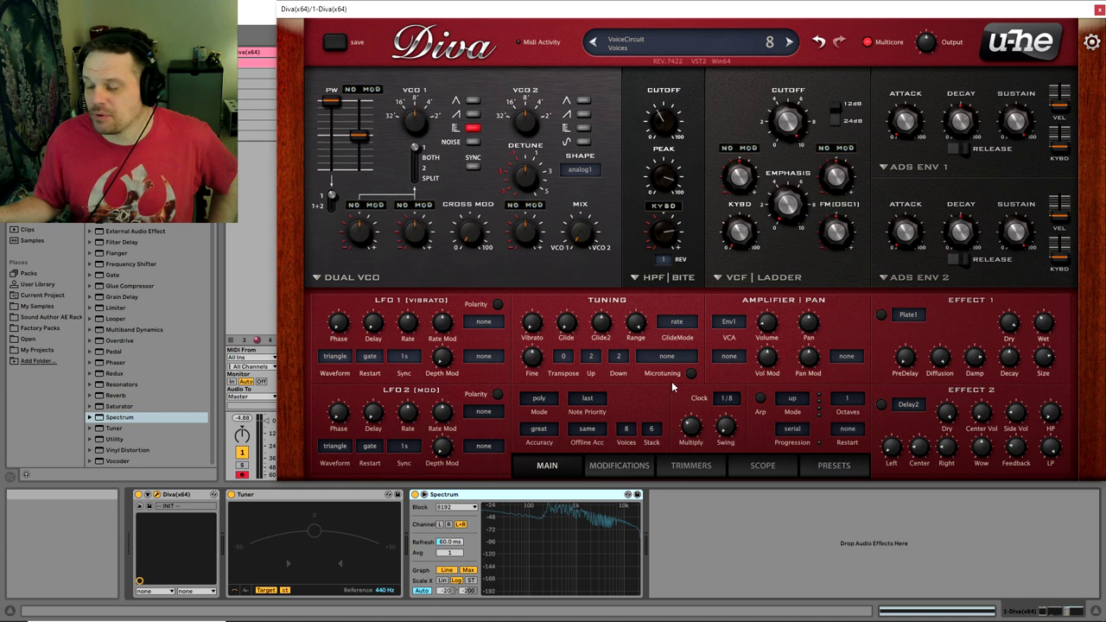
drag(778, 326, 780, 337)
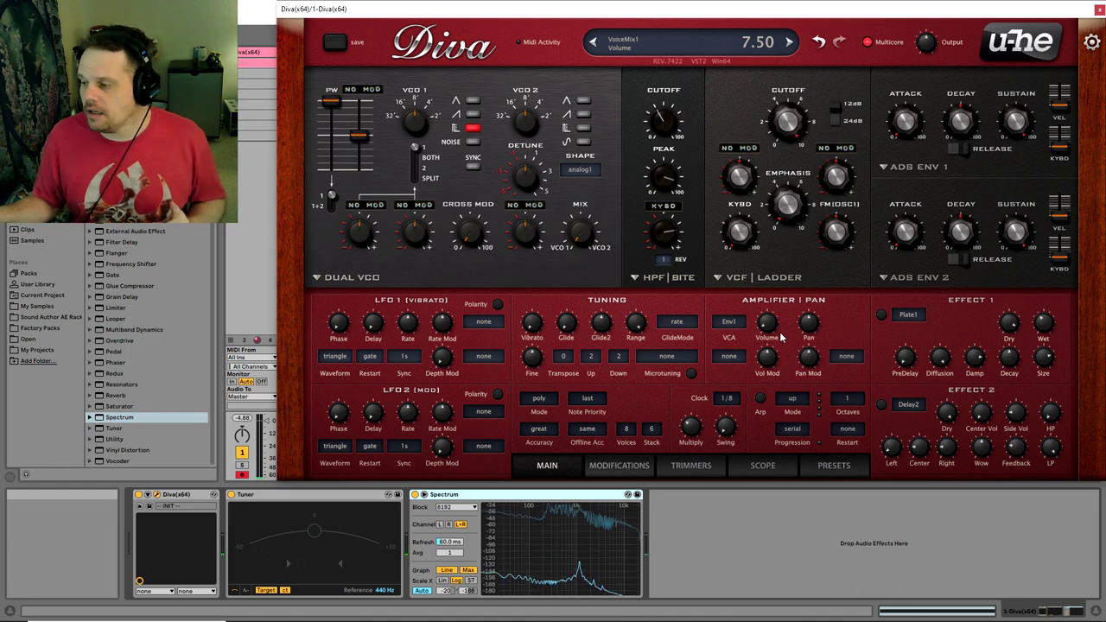
Set the Multiply modifier's two sources to Rectify and VoiceMap.
click(608, 467)
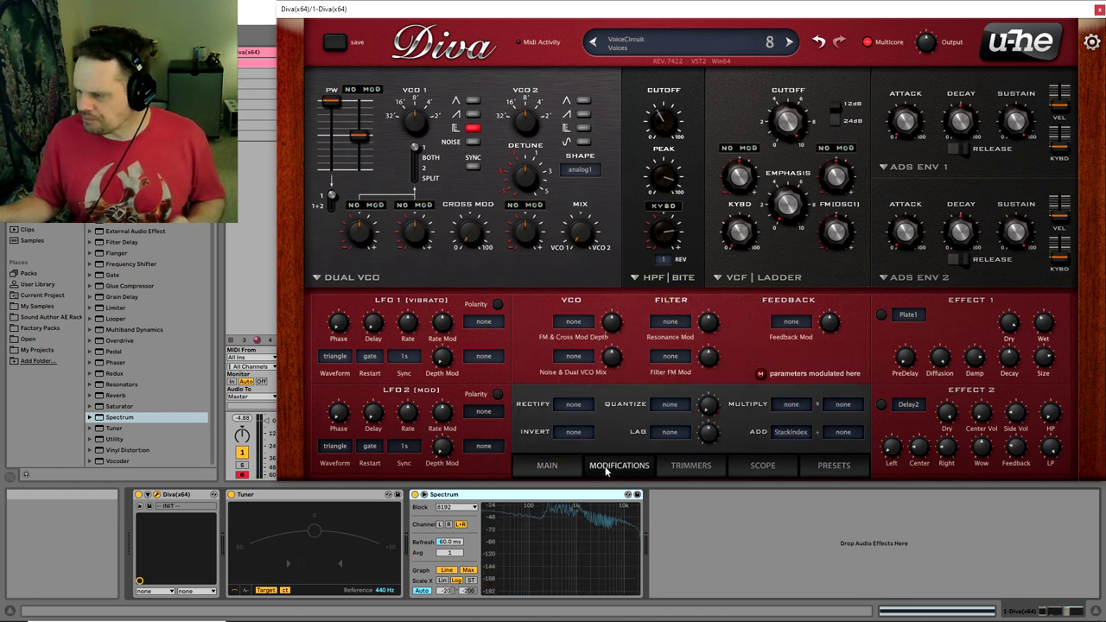
click(789, 404)
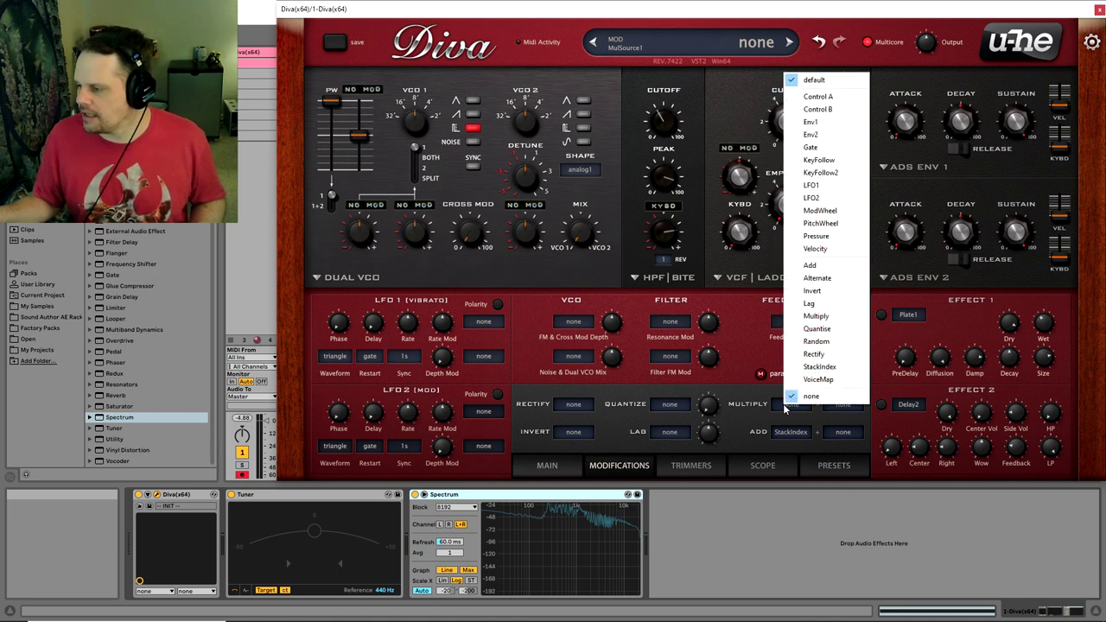
click(813, 354)
click(850, 405)
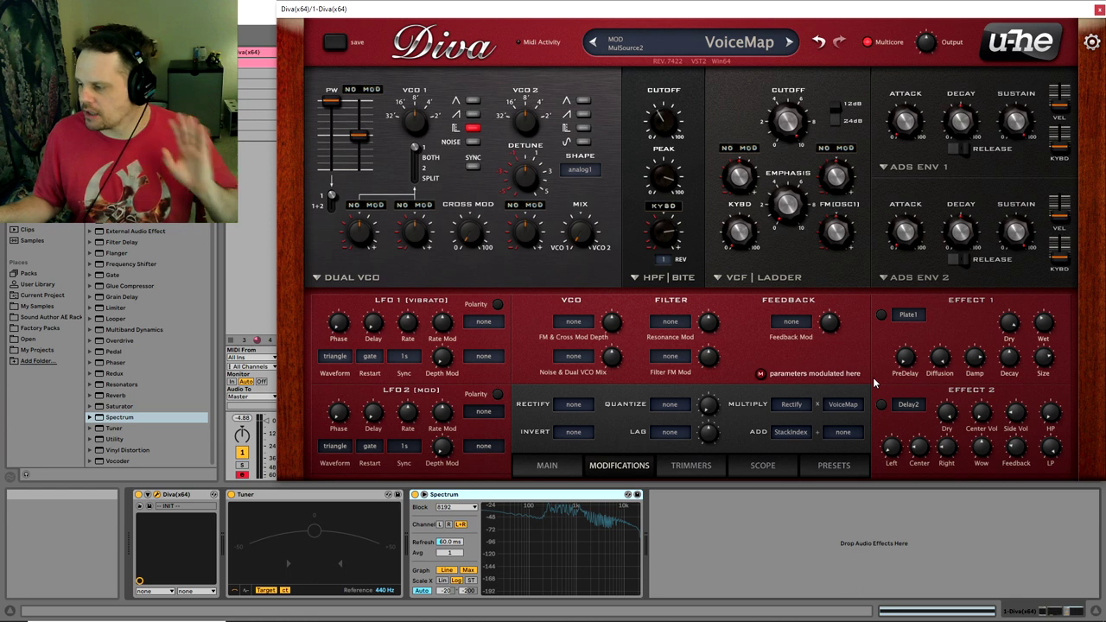
Set the Add modifier's first source to KeyFollow, and modulate the HPF BITE cutoff with Add, adjusting its depth.
click(792, 431)
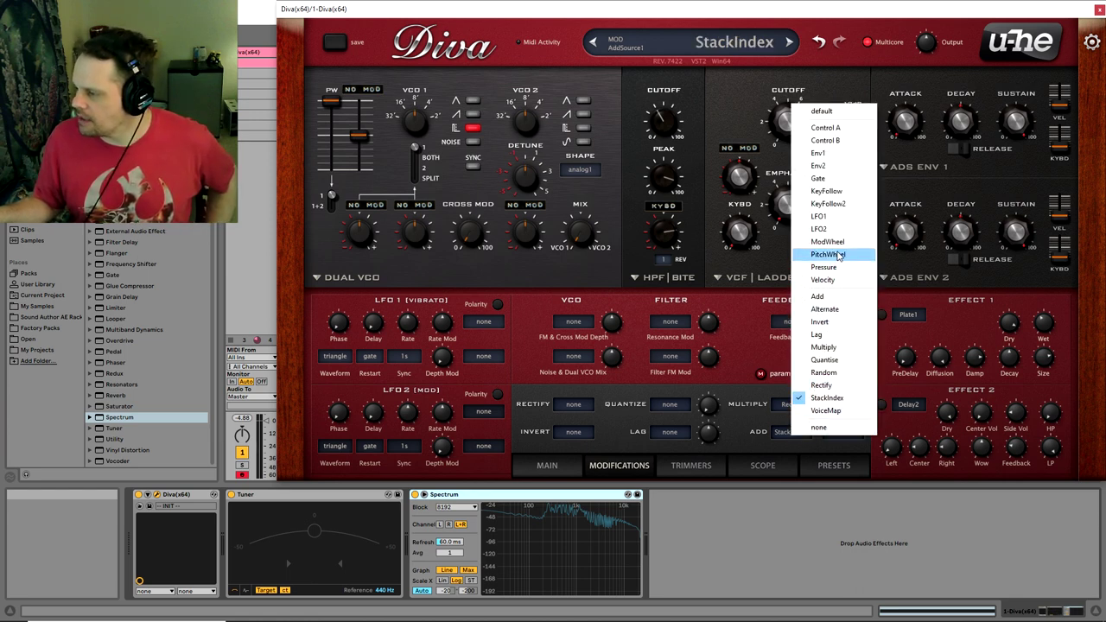
click(837, 192)
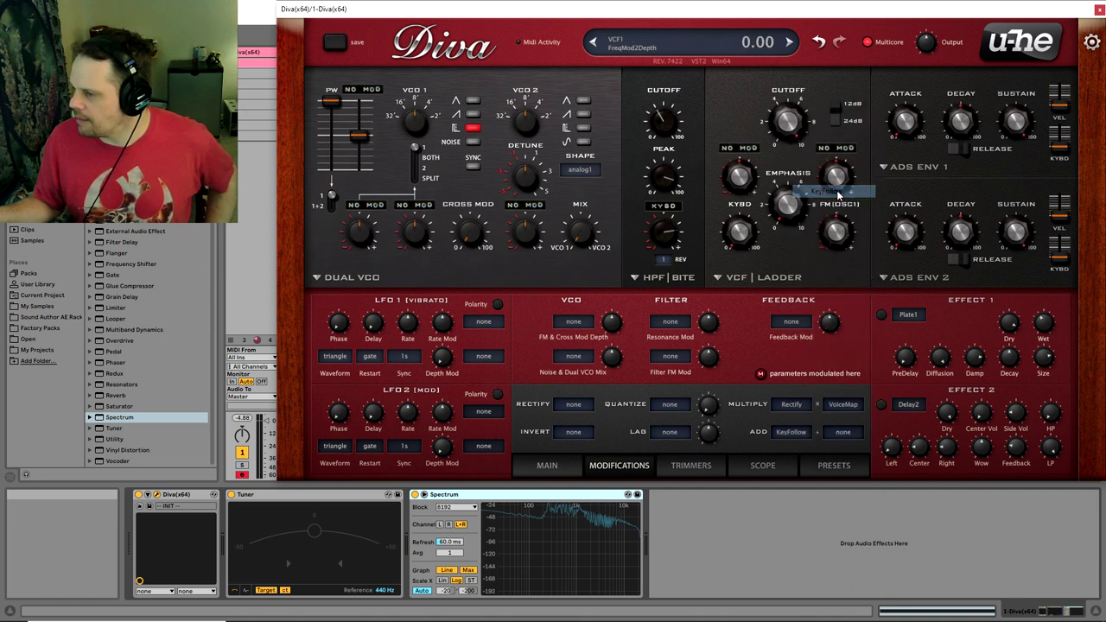
click(664, 211)
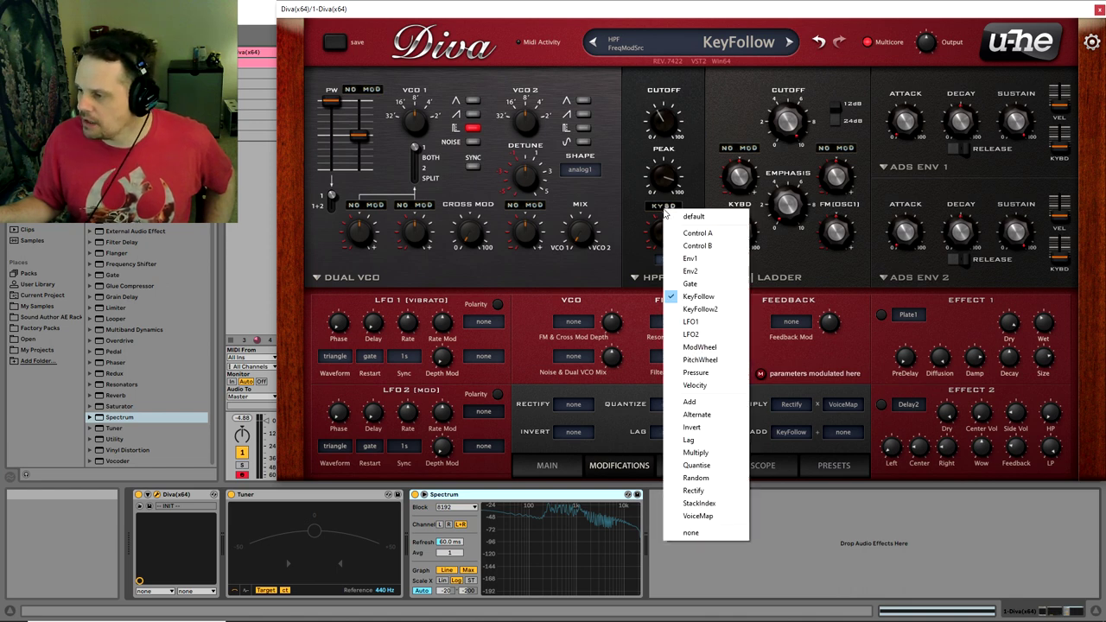
click(693, 399)
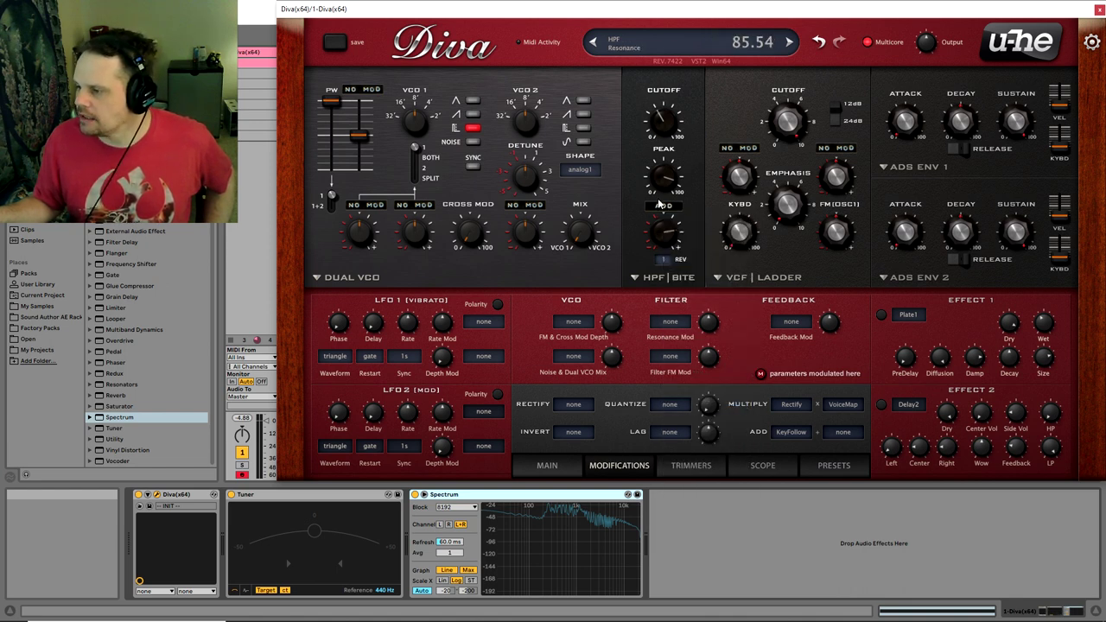
drag(666, 237, 753, 399)
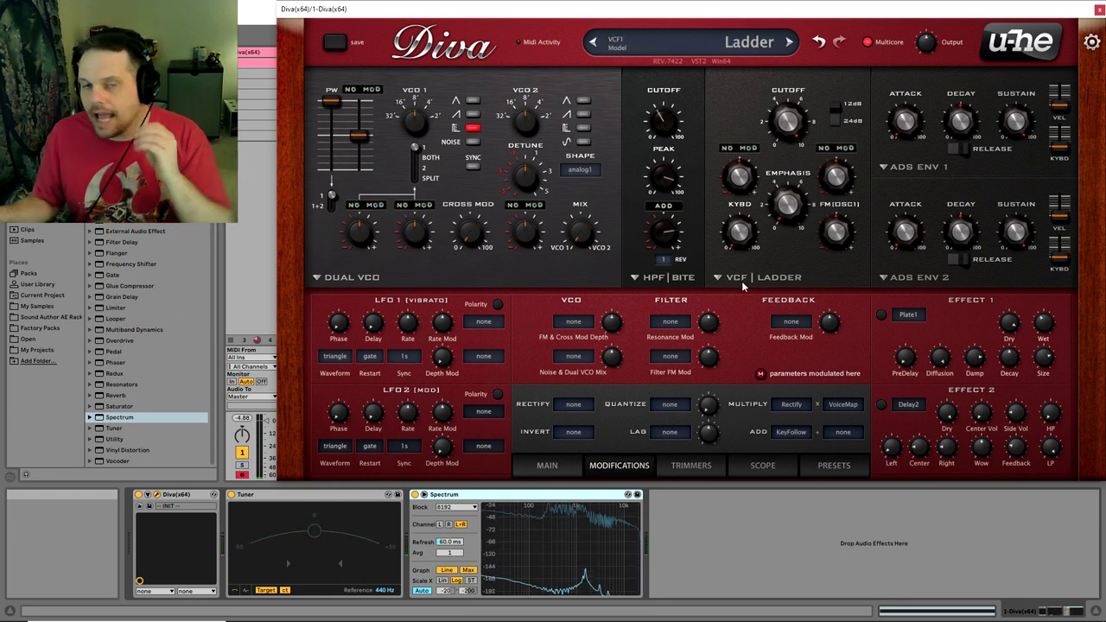
Change the Multiply modifier's first source to StackIndex and show the trimmers.
click(786, 407)
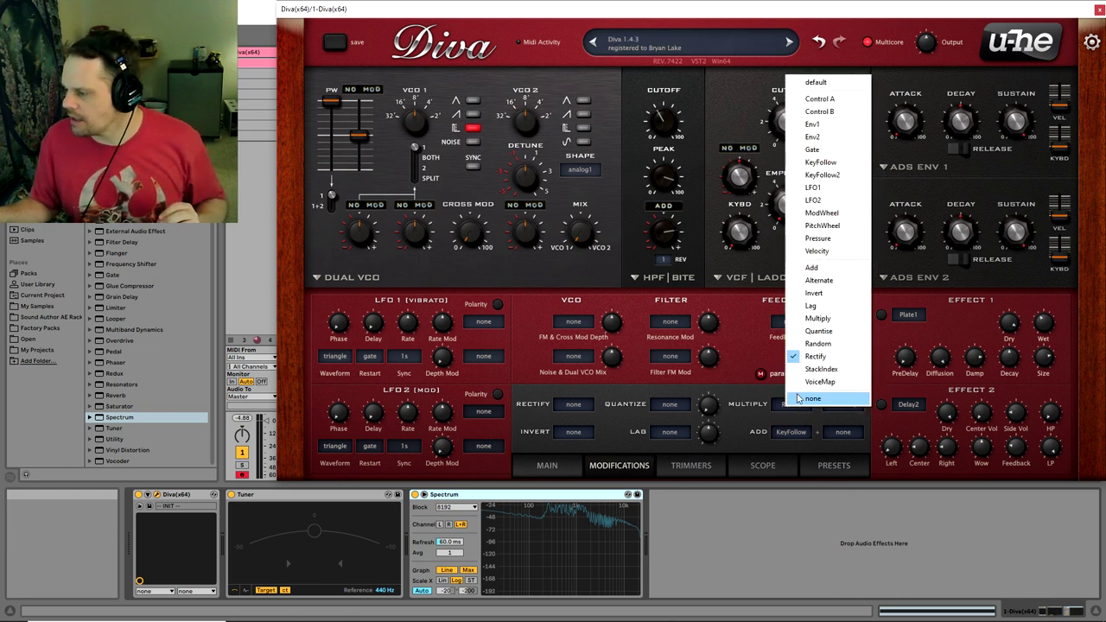
click(817, 373)
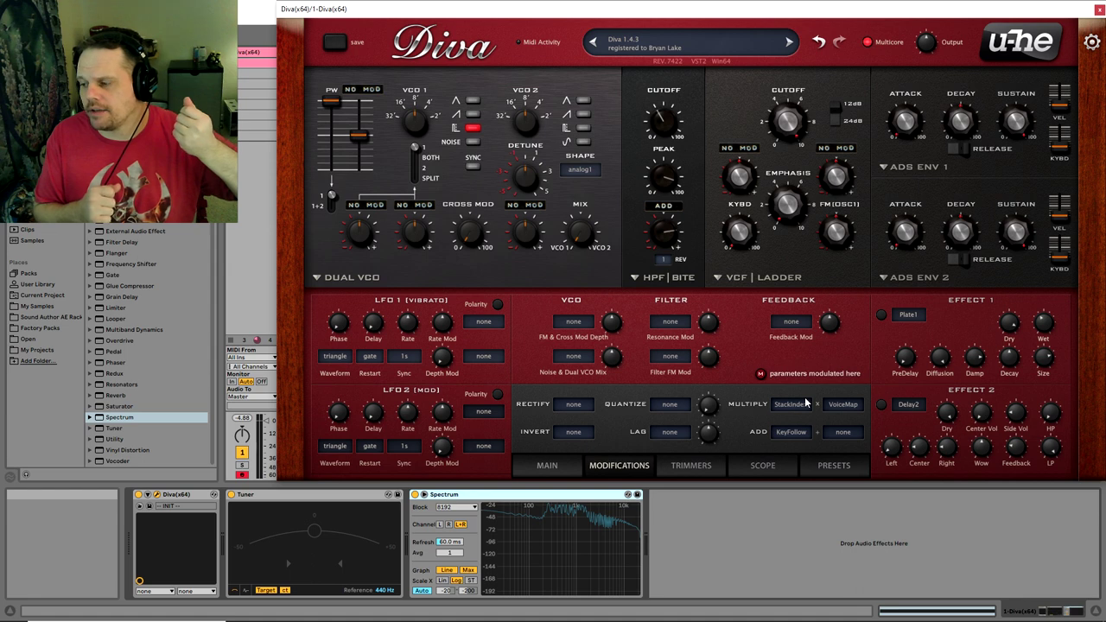
click(691, 468)
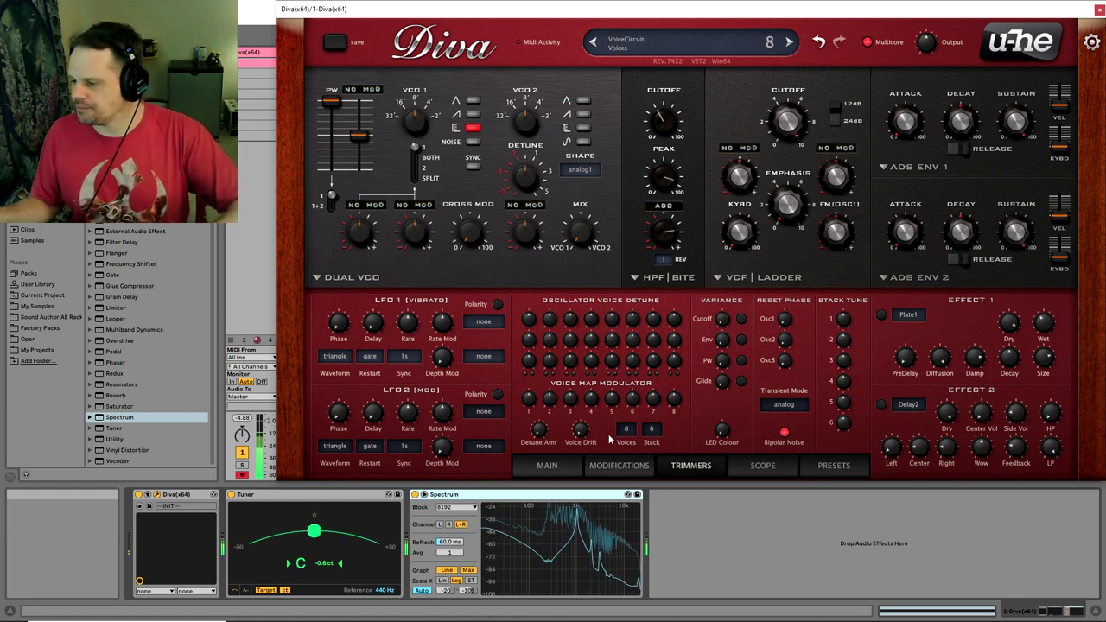
Switch the voice mode to mono and go back to the modifiers.
click(547, 465)
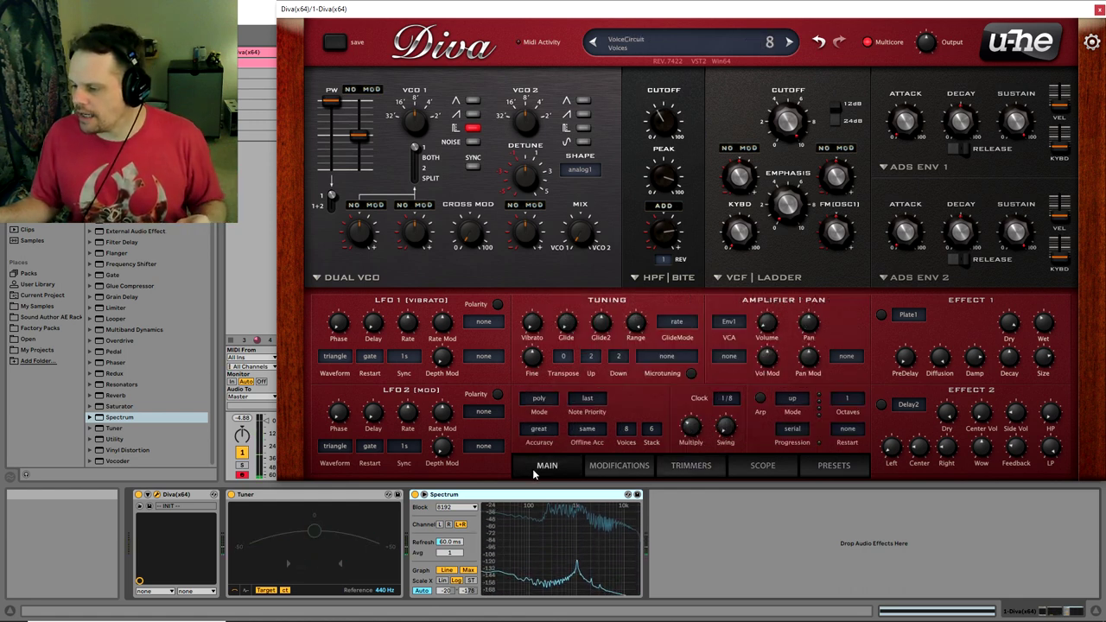
click(546, 404)
click(563, 417)
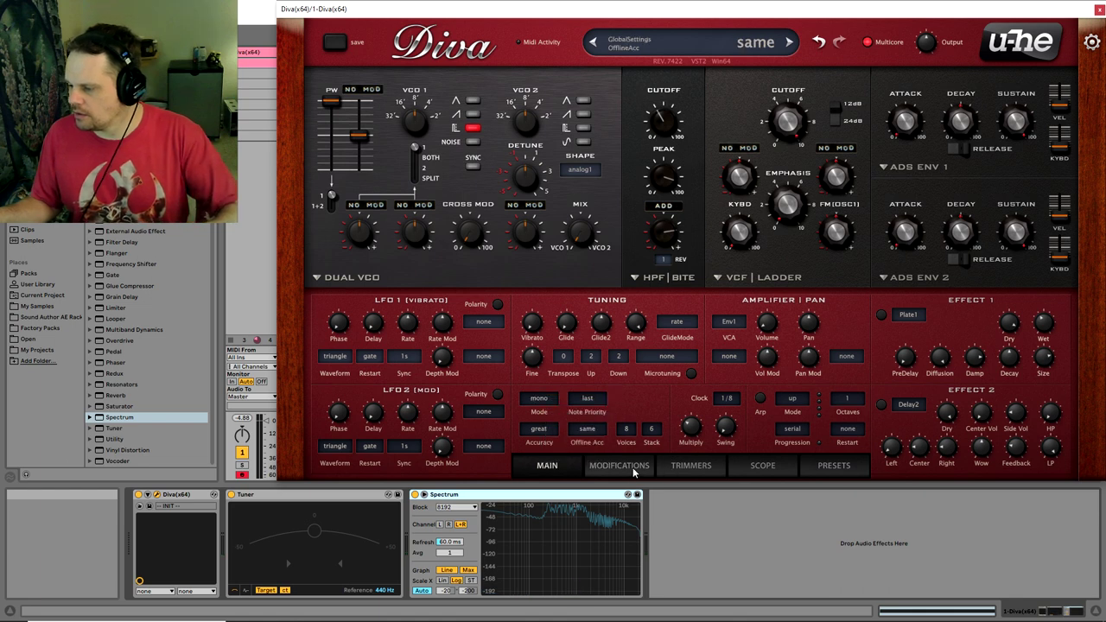
click(643, 466)
Reduce the voice stack to 1 and switch the voice mode to poly to audition separate voices.
click(689, 466)
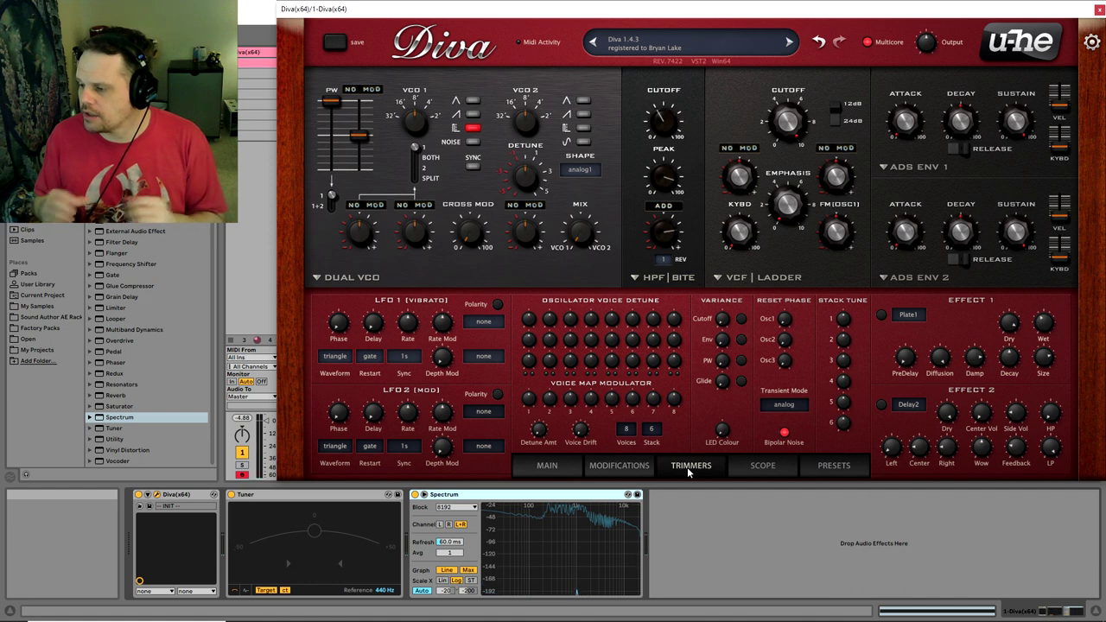
click(652, 430)
click(667, 434)
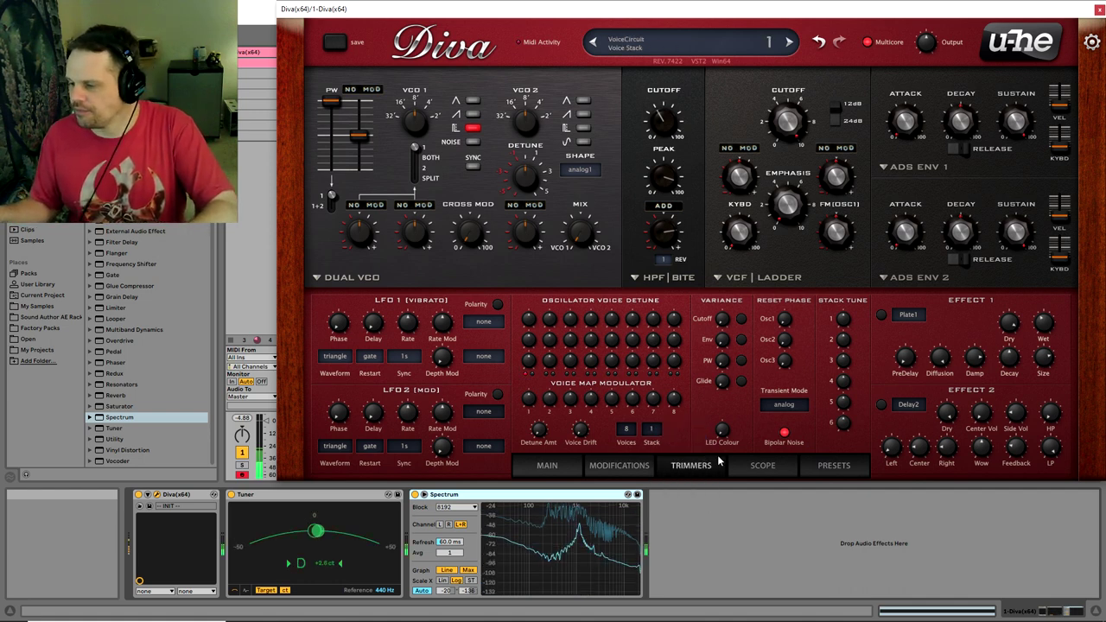
click(544, 467)
click(539, 398)
click(570, 412)
click(658, 463)
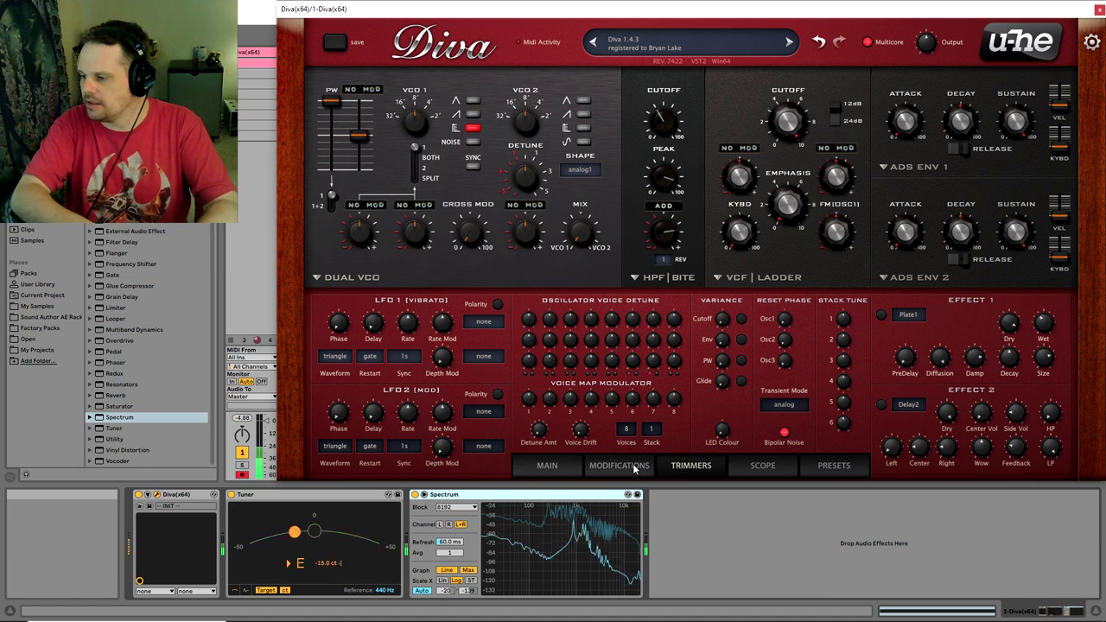
Set the voice stack to 6 and the voice mode to mono.
mouse_move(613, 415)
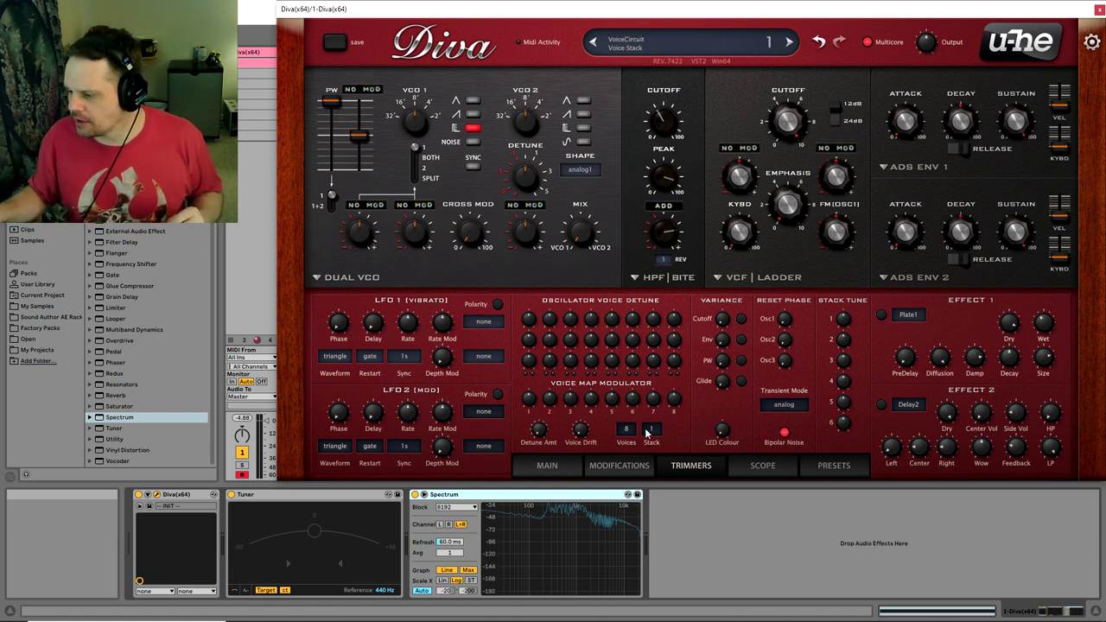
click(651, 428)
click(678, 503)
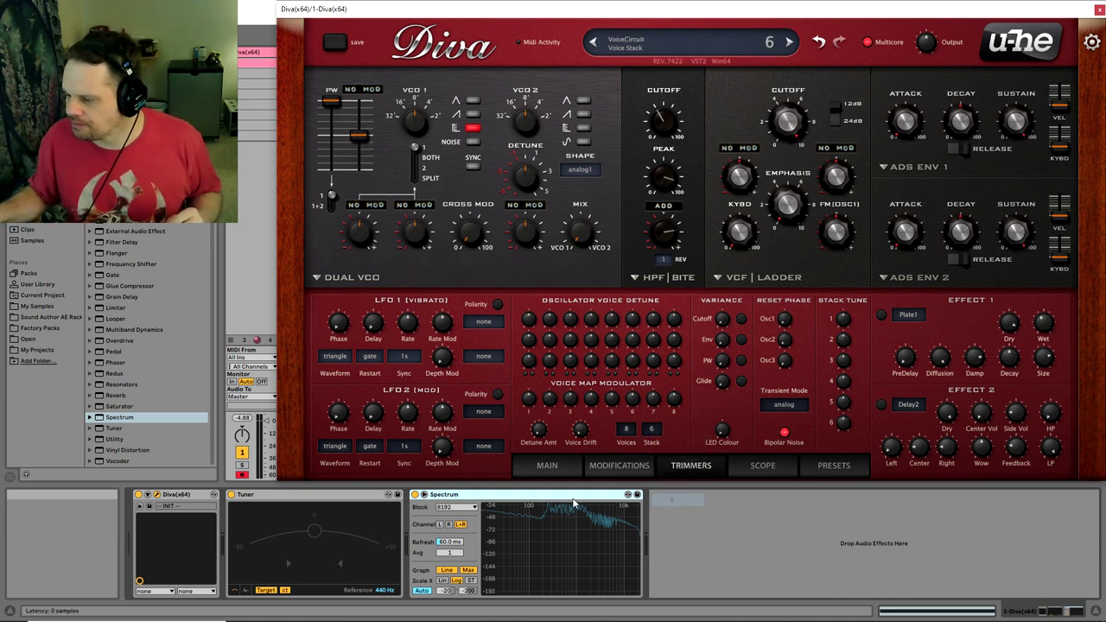
click(551, 464)
click(537, 399)
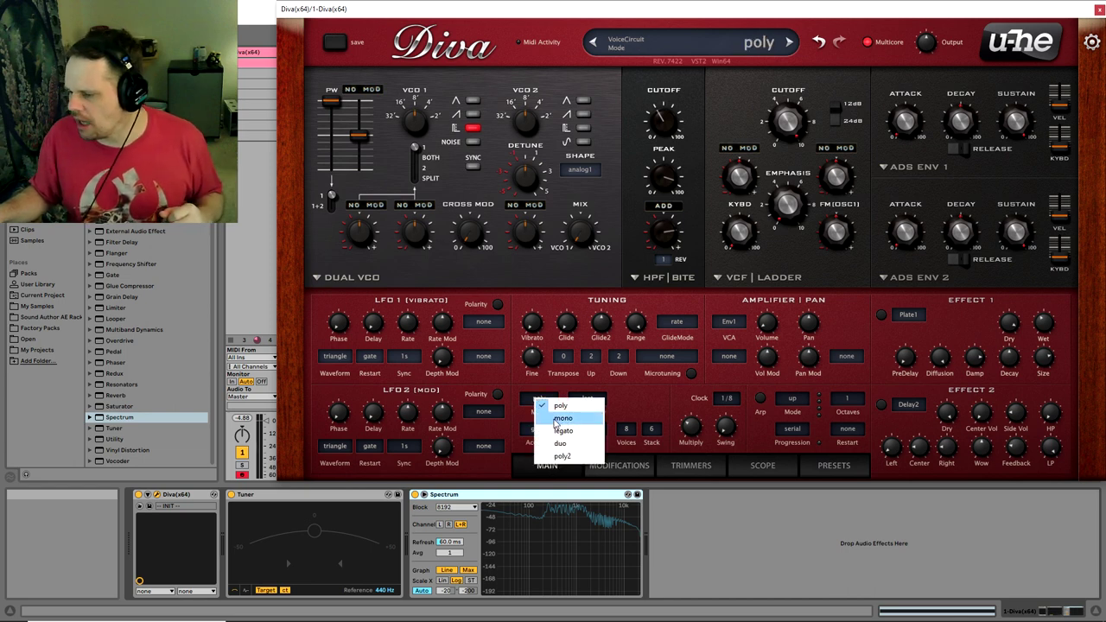
click(560, 419)
Raise the first Voice Map Modulator knob to 32.00.
click(619, 466)
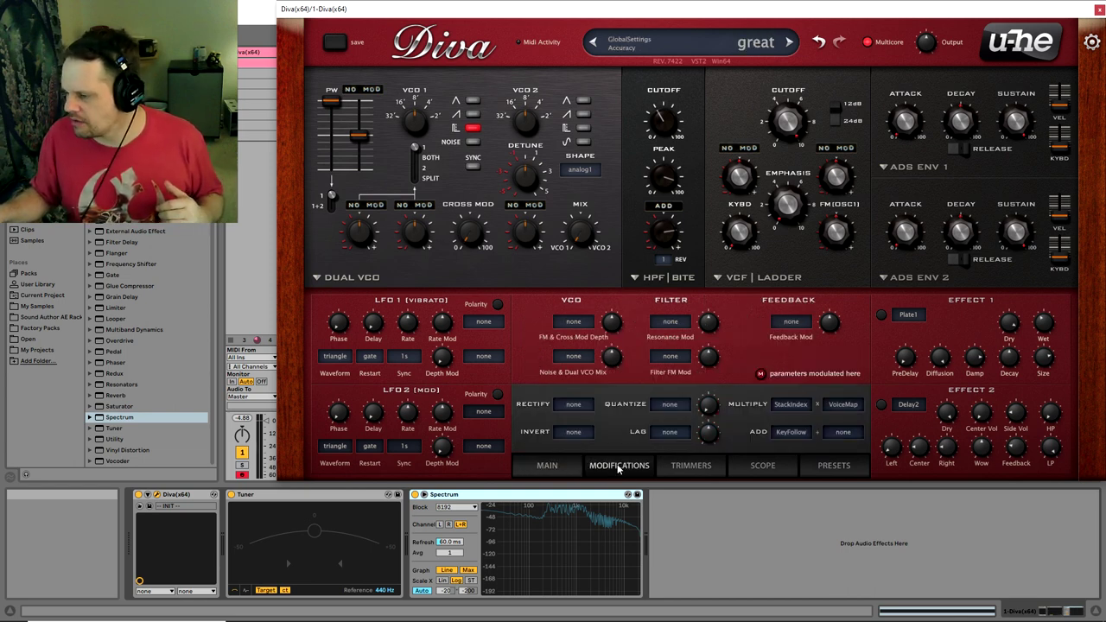
click(690, 466)
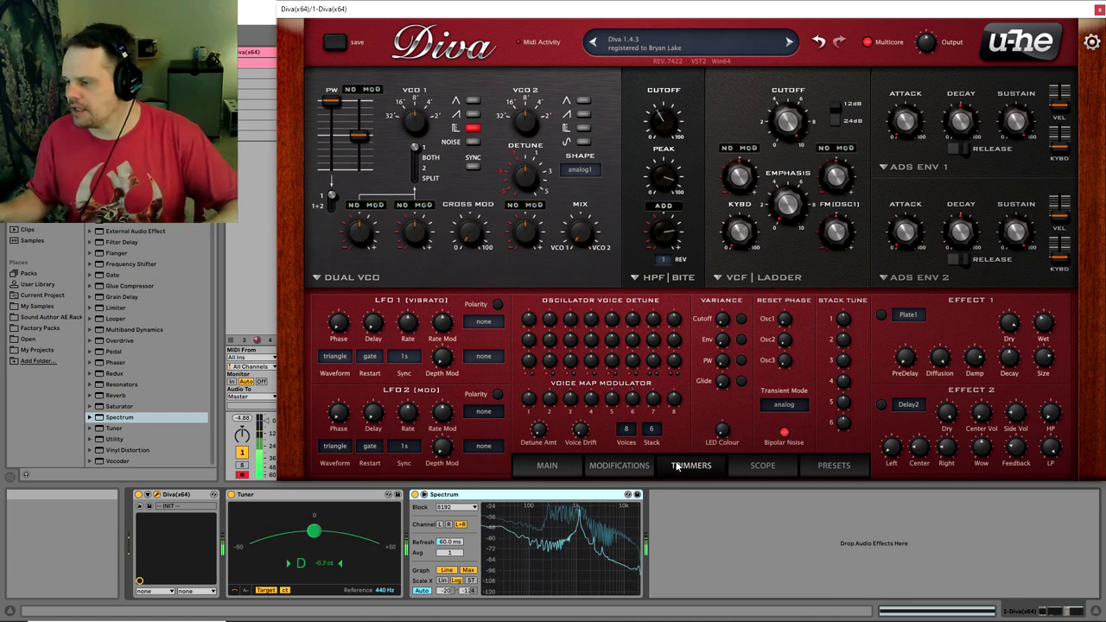
mouse_move(527, 403)
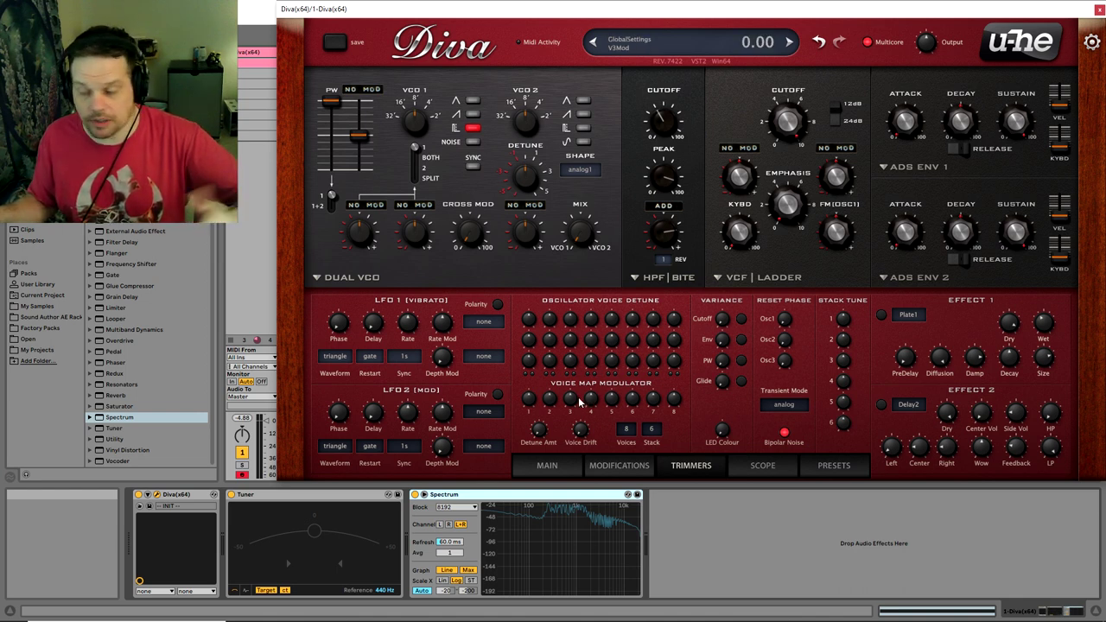
mouse_move(527, 405)
mouse_down()
mouse_move(535, 385)
mouse_move(533, 397)
mouse_up()
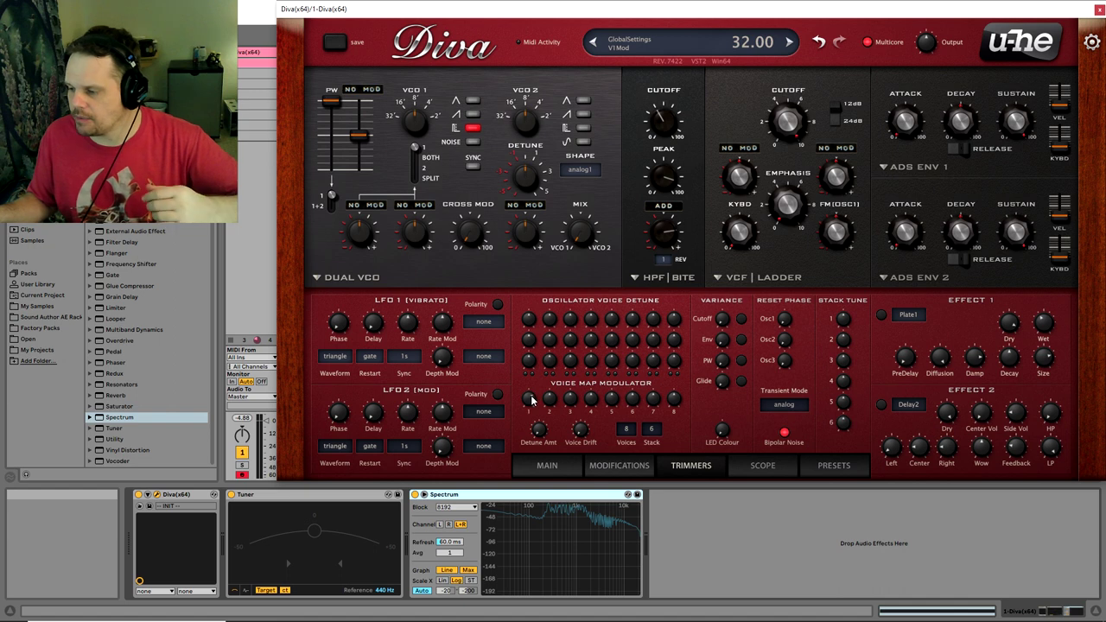
Reset the first Voice Map Modulator knob to 0.00 and check its role in the Multiply modifier.
double_click(531, 399)
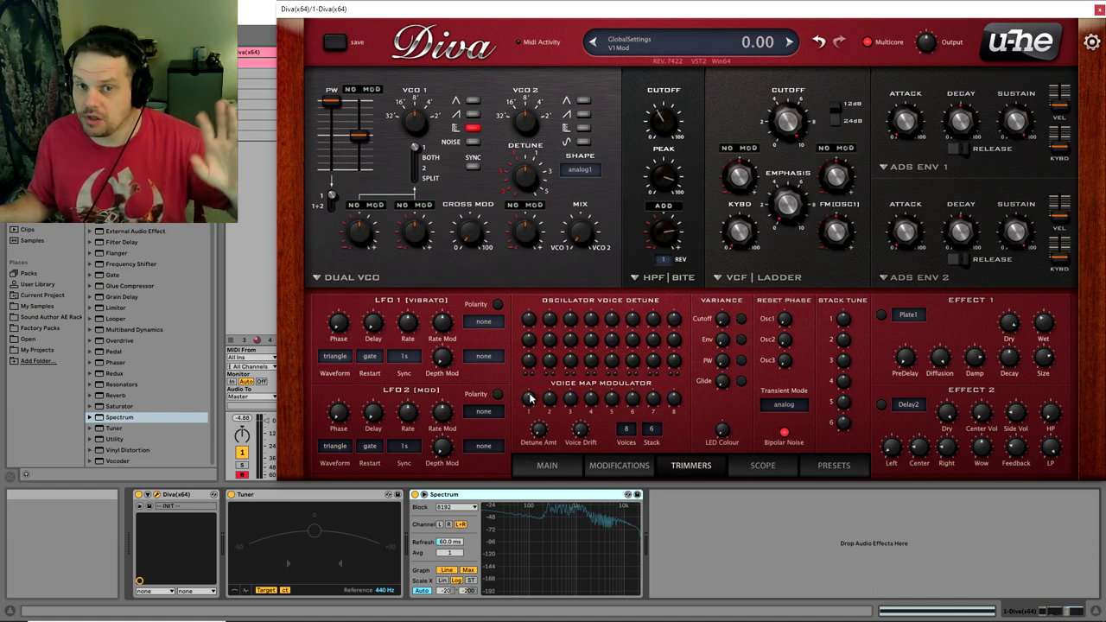
click(618, 465)
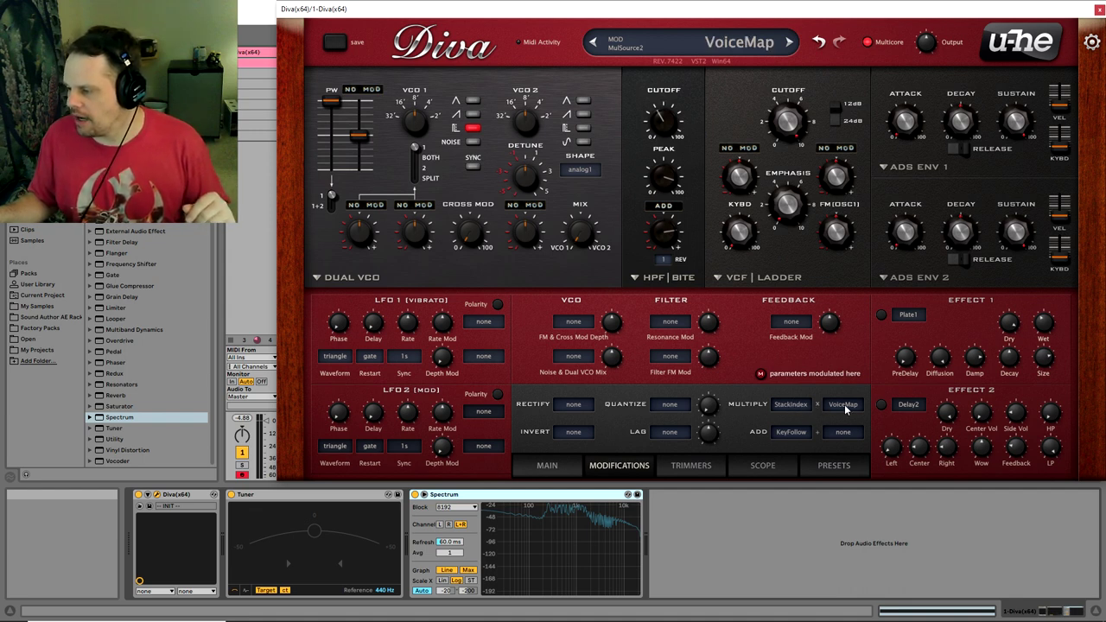
click(691, 466)
mouse_move(530, 397)
mouse_down()
mouse_move(525, 410)
mouse_move(529, 396)
mouse_up()
double_click(530, 406)
double_click(531, 398)
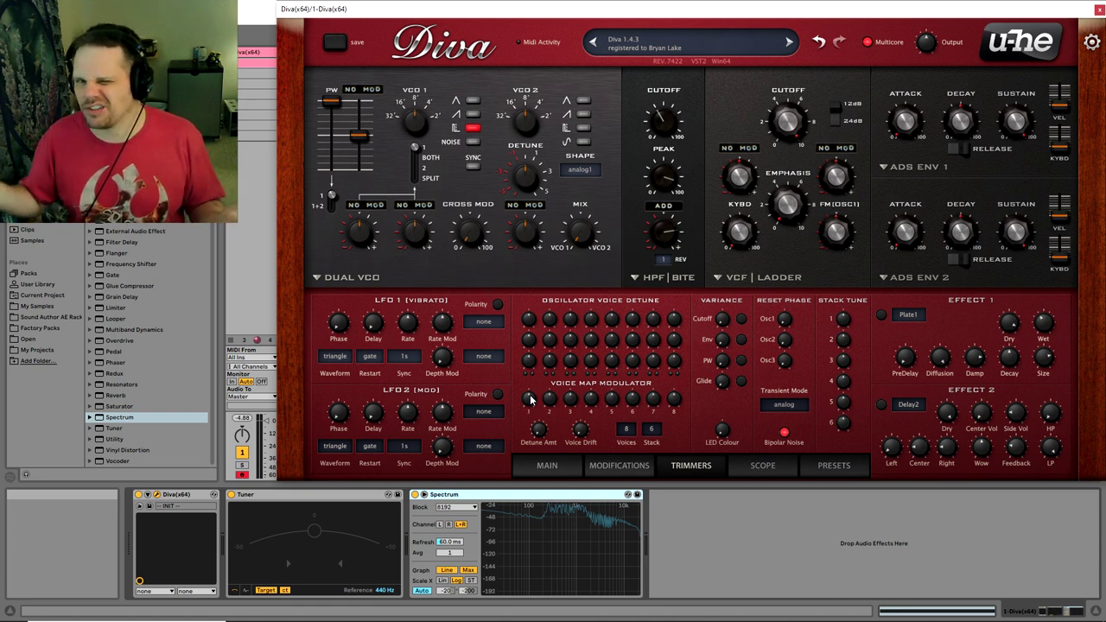
Set the second source of the Add modifier to Multiply, alongside KeyFollow.
click(619, 464)
click(566, 465)
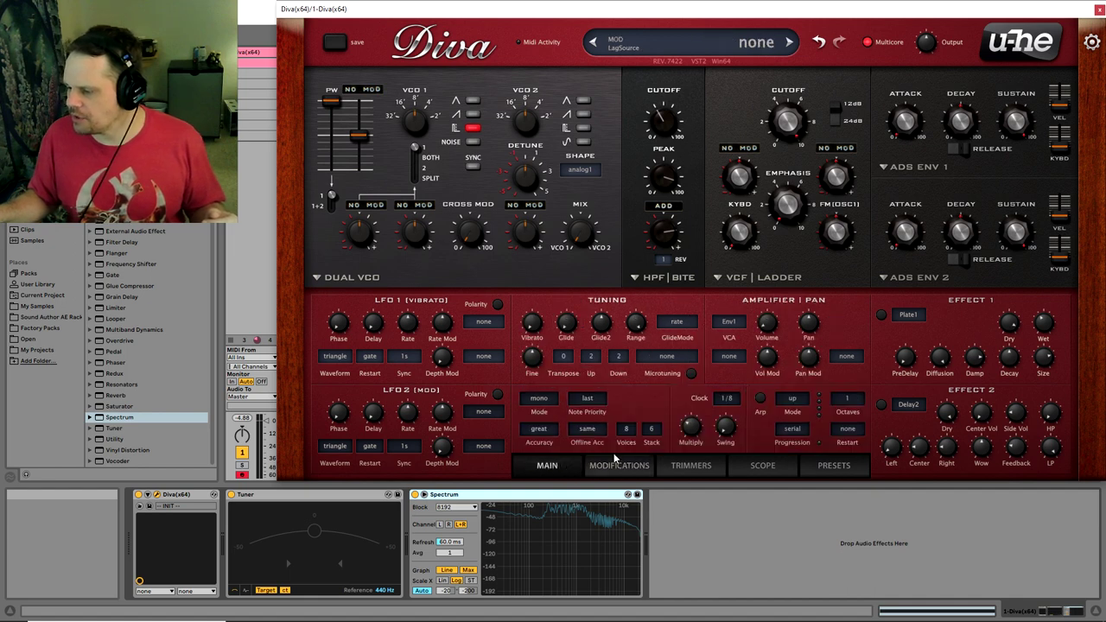
click(684, 465)
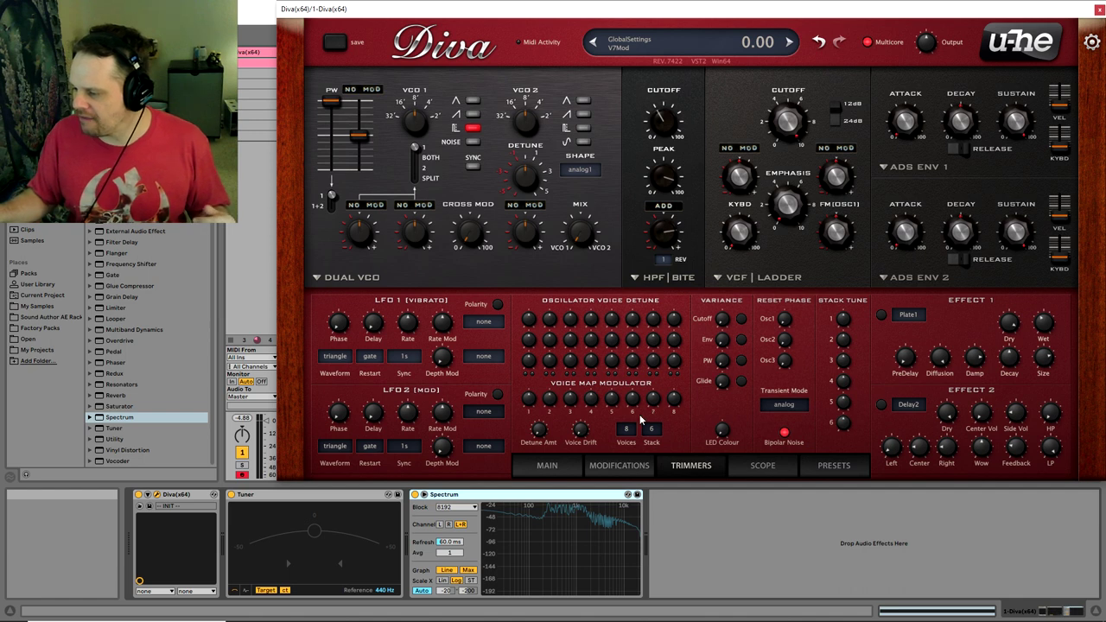
click(635, 466)
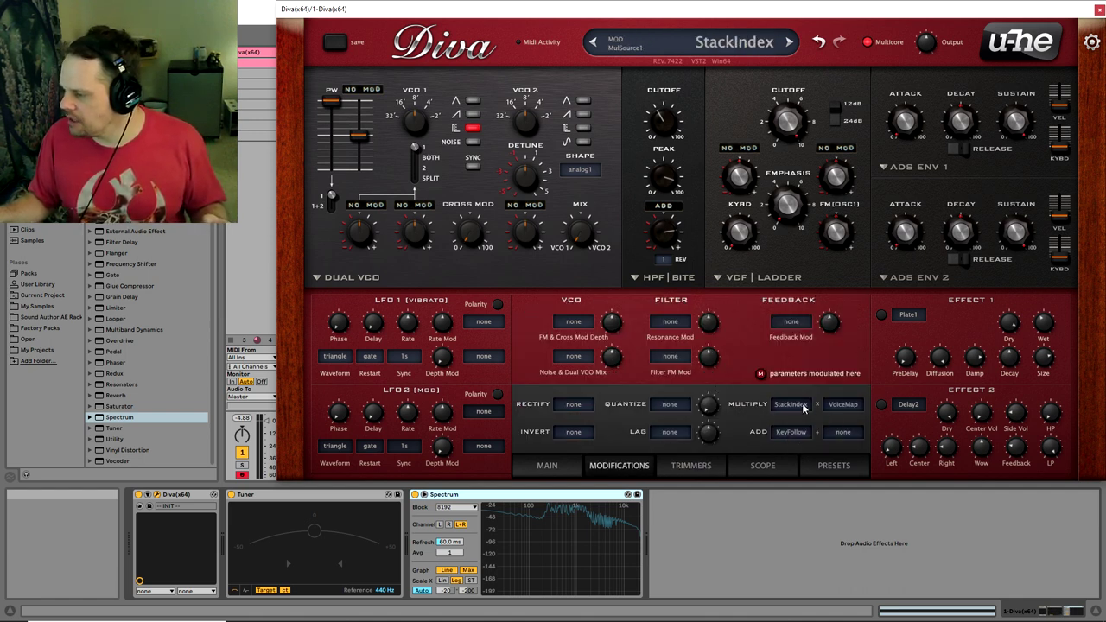
click(828, 434)
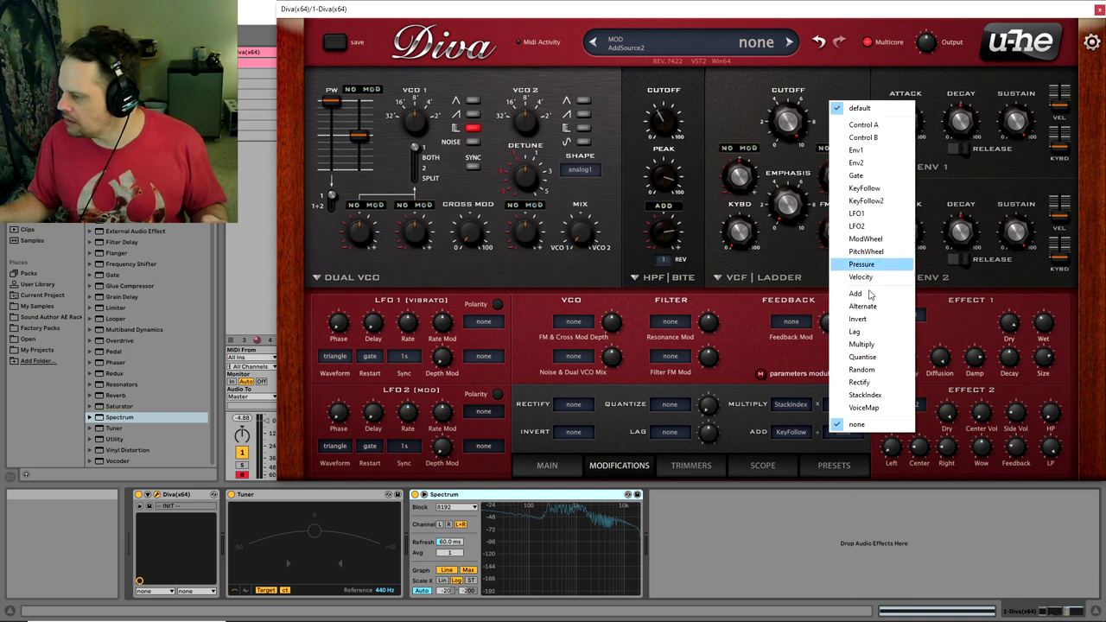
click(862, 343)
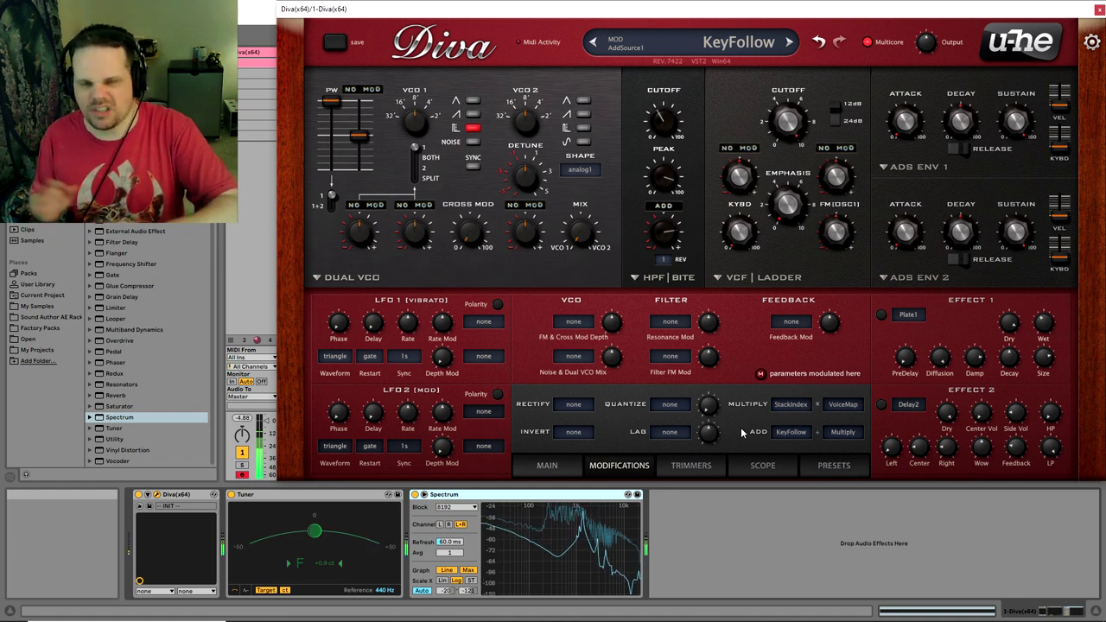
Raise the HPF BITE cutoff frequency to 92.64.
scroll(708, 431, up, 5)
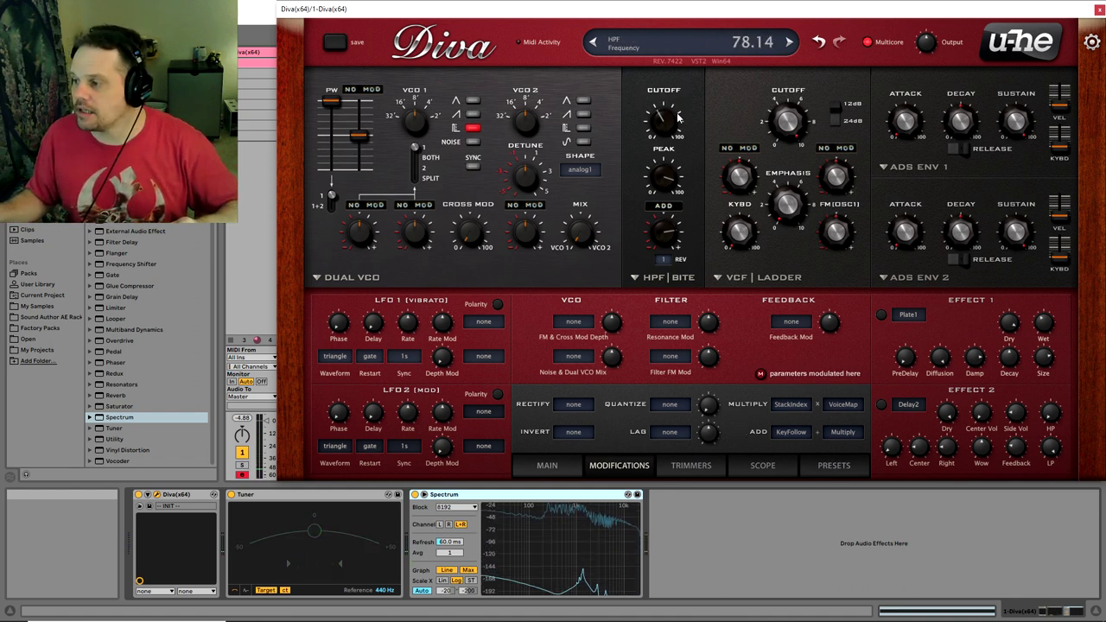
click(691, 465)
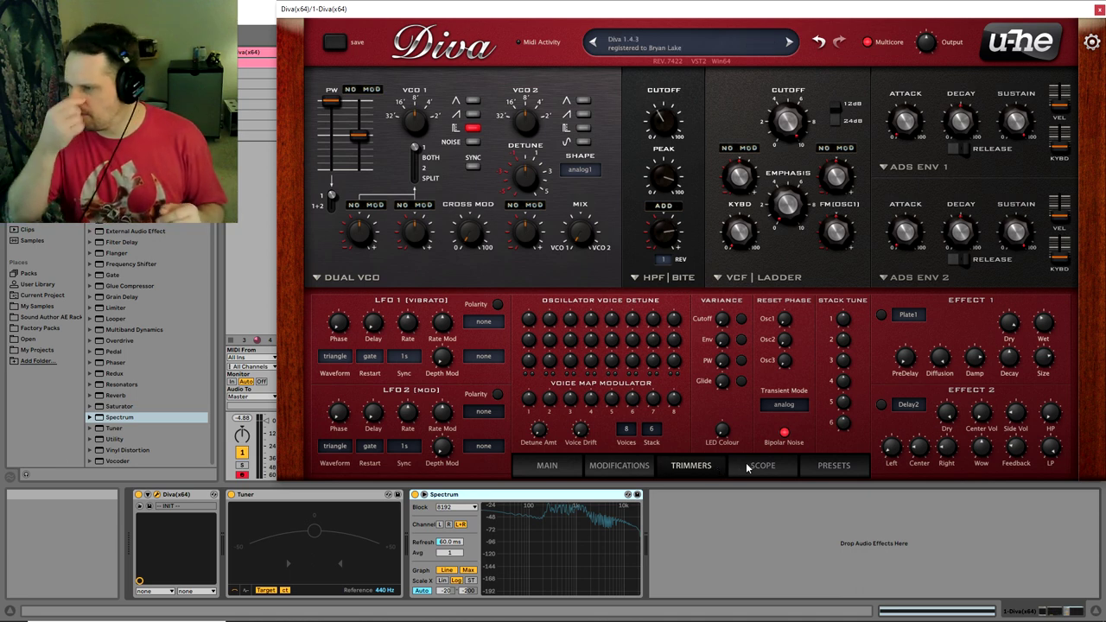
scroll(677, 183, up, 5)
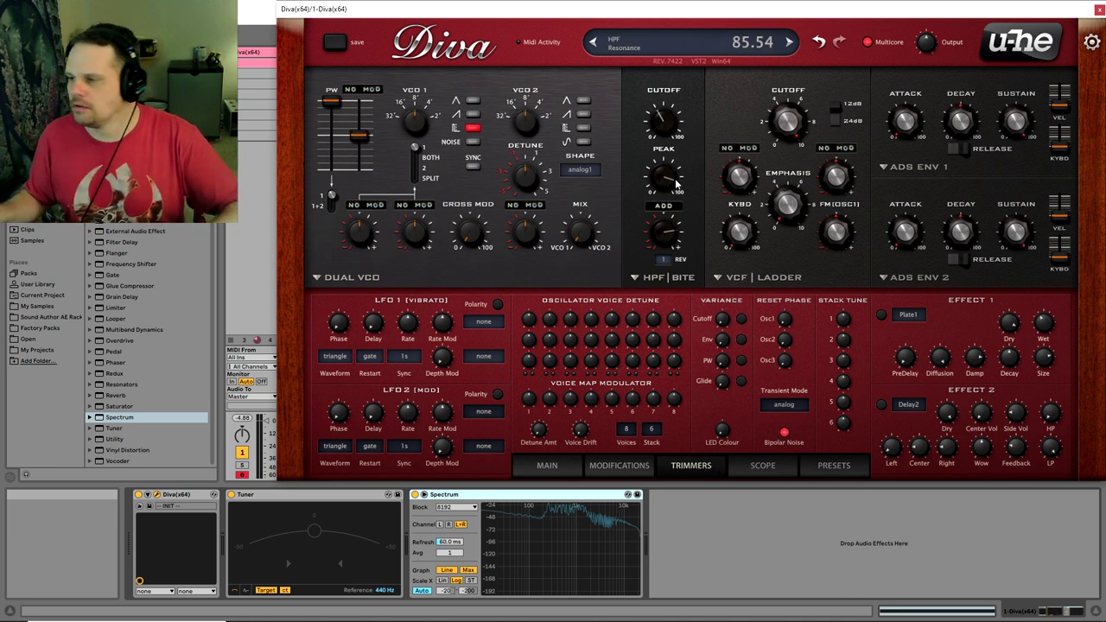
scroll(676, 183, up, 3)
scroll(671, 126, up, 3)
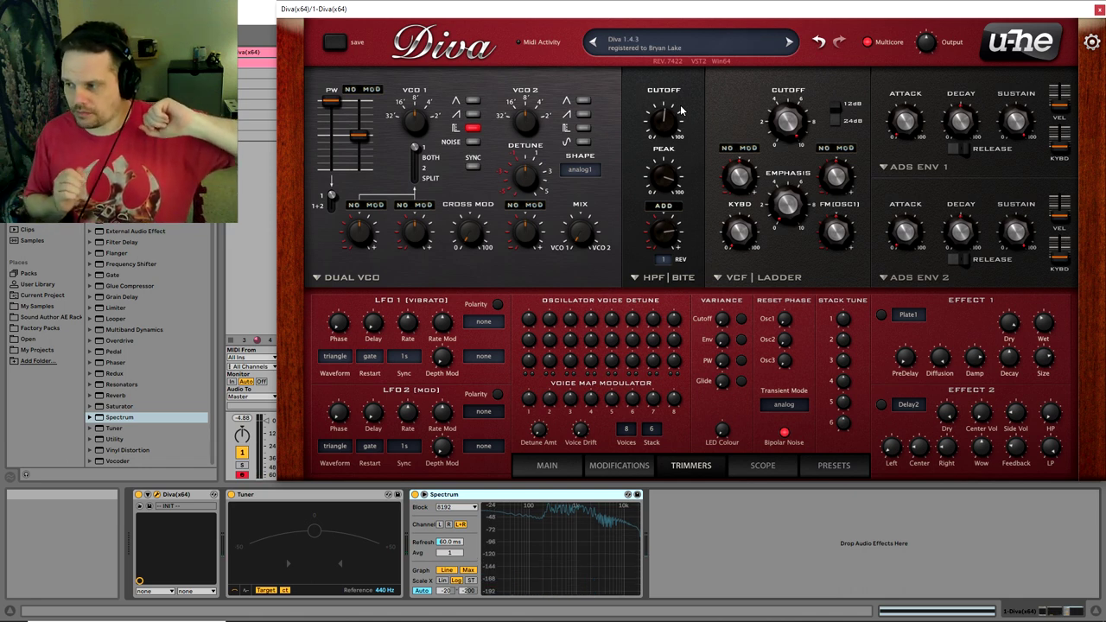
mouse_move(666, 128)
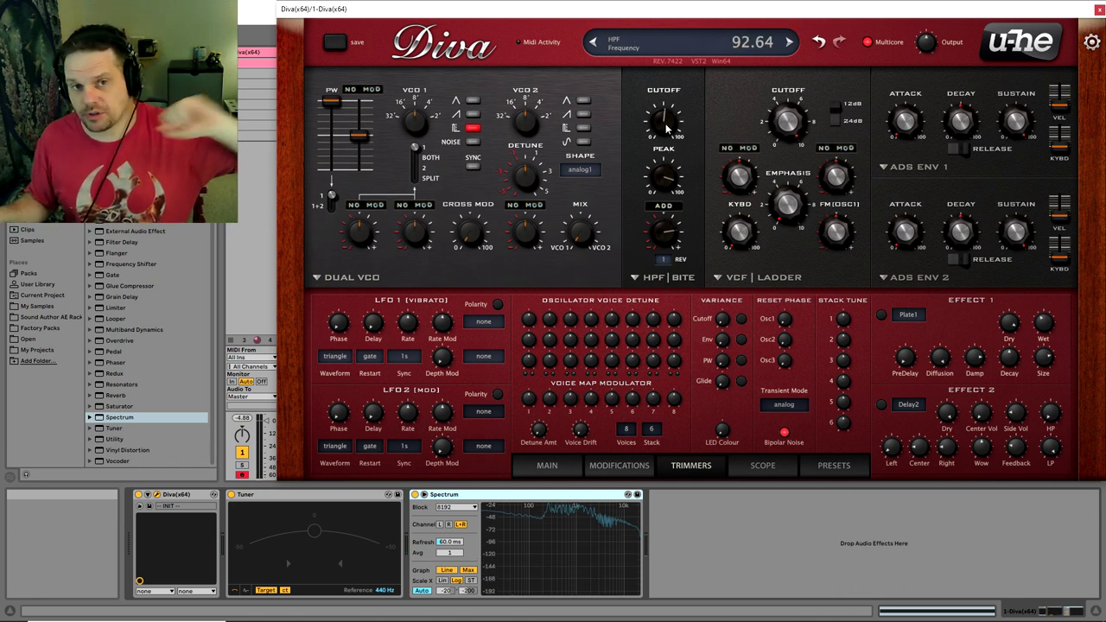
mouse_move(665, 204)
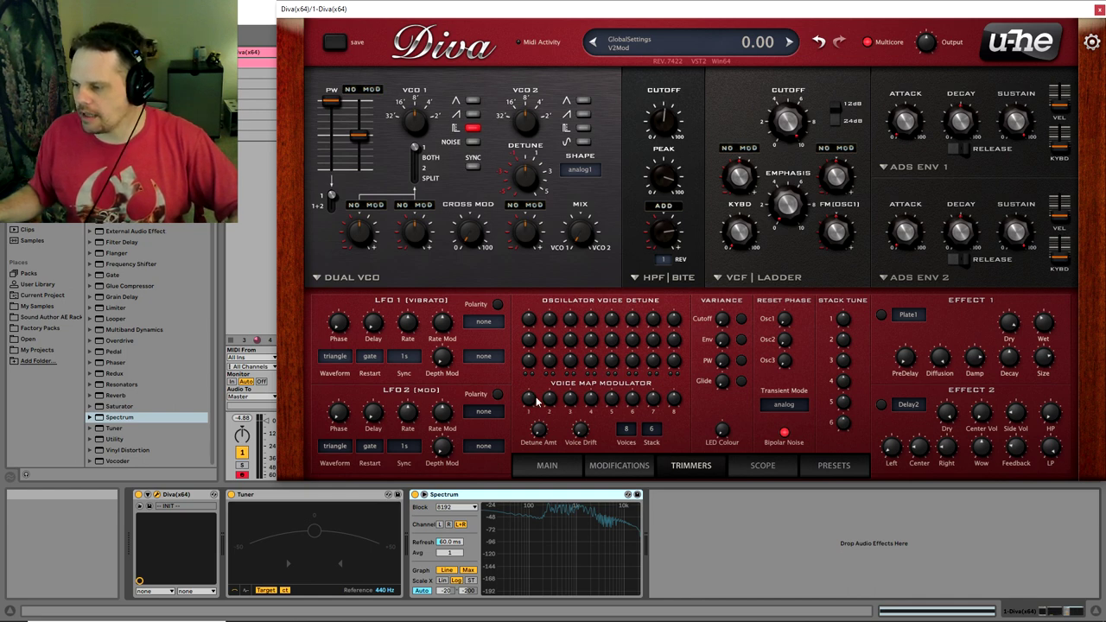
Consult the Diva stack index and BITE highpass tuning notes in Notepad, and return to Diva in Live.
click(648, 463)
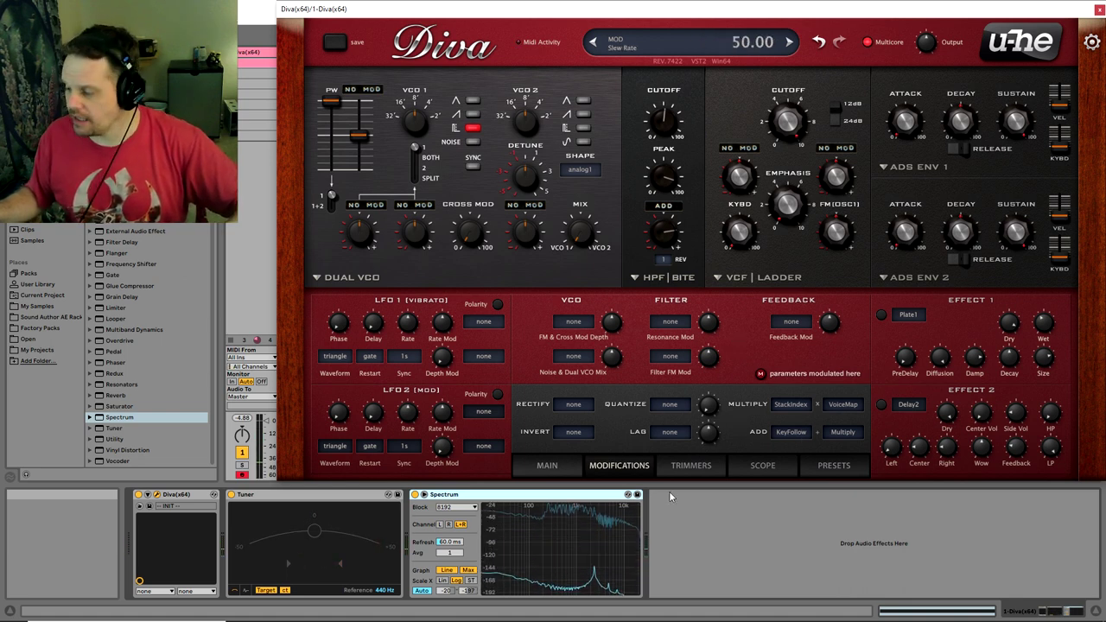
click(689, 465)
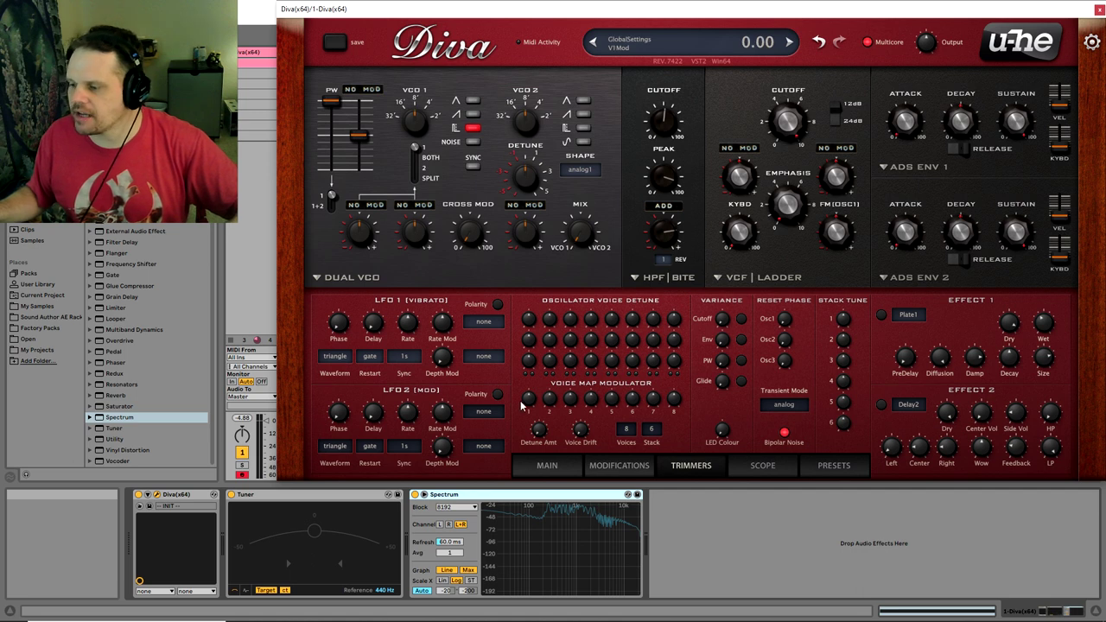
drag(521, 404, 537, 400)
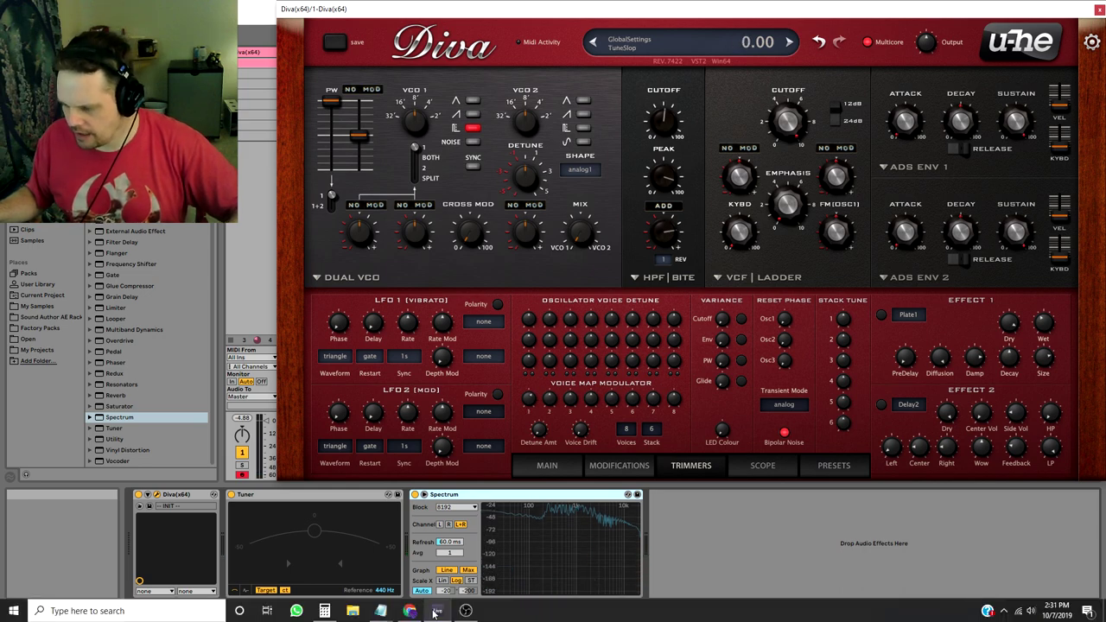
mouse_move(380, 610)
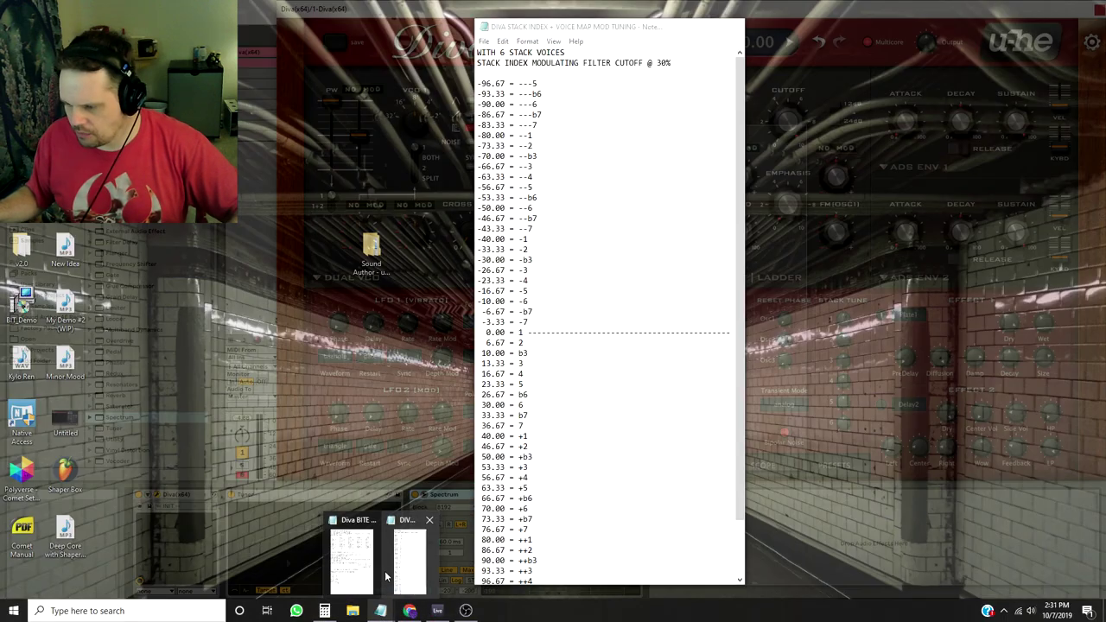
mouse_move(357, 577)
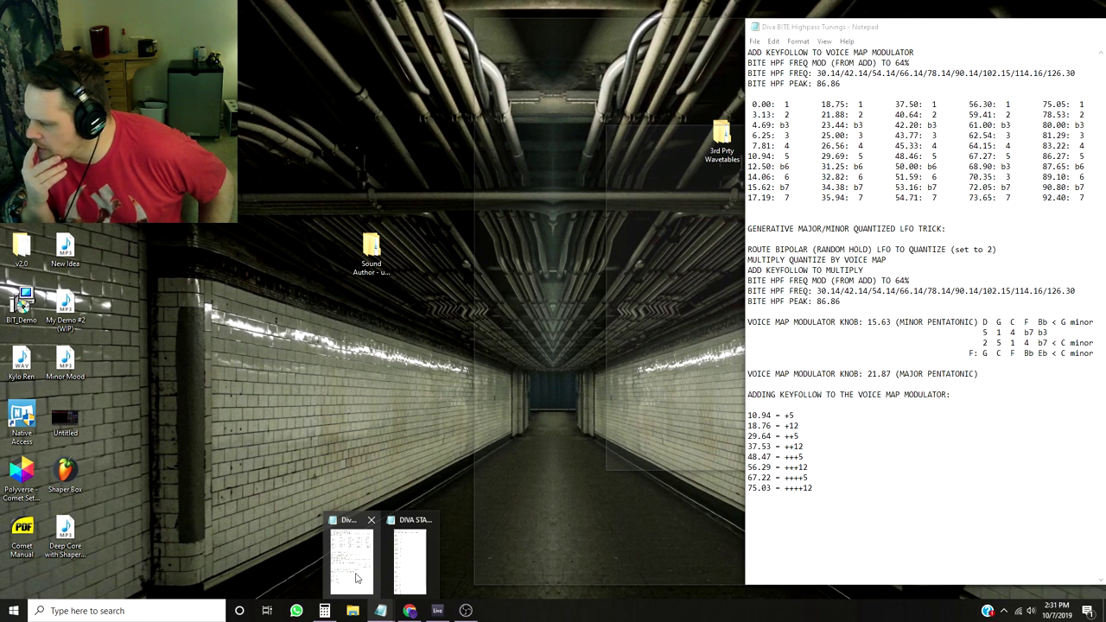
click(437, 611)
mouse_move(467, 613)
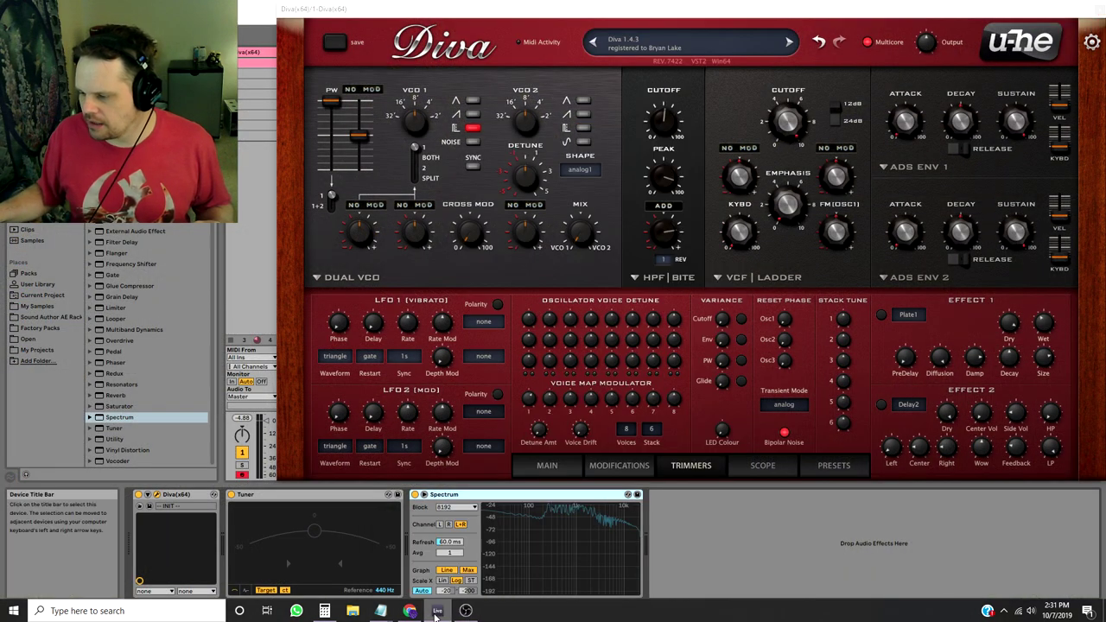
click(663, 15)
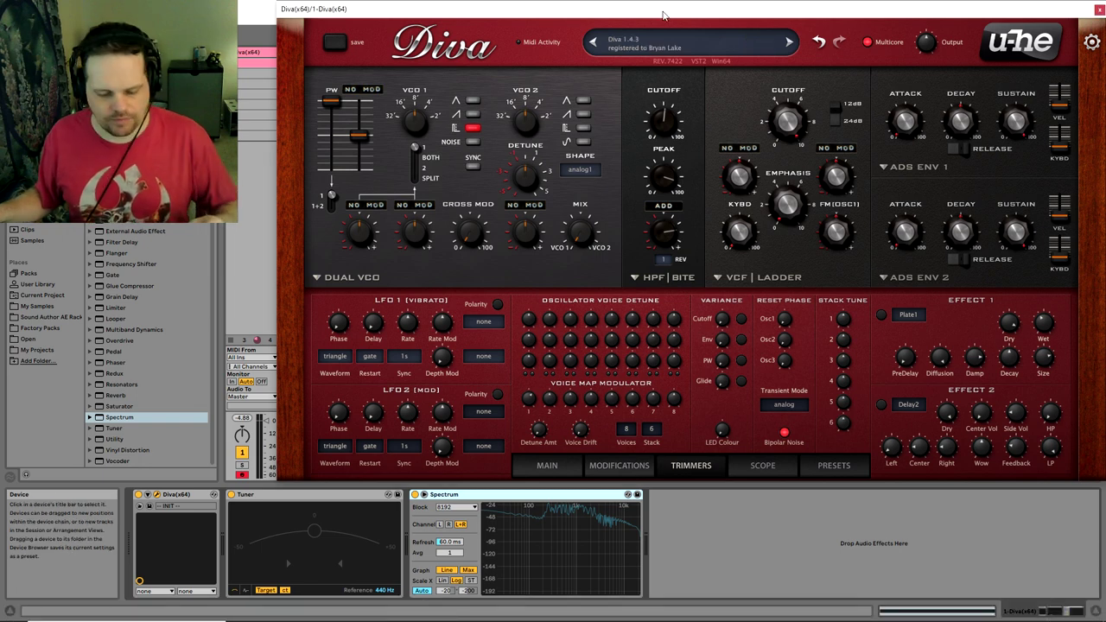
Adjust the Voice Map Modulator knobs one by one from the first, giving knobs 1, 4 and 5 a value of 20.00.
mouse_move(667, 136)
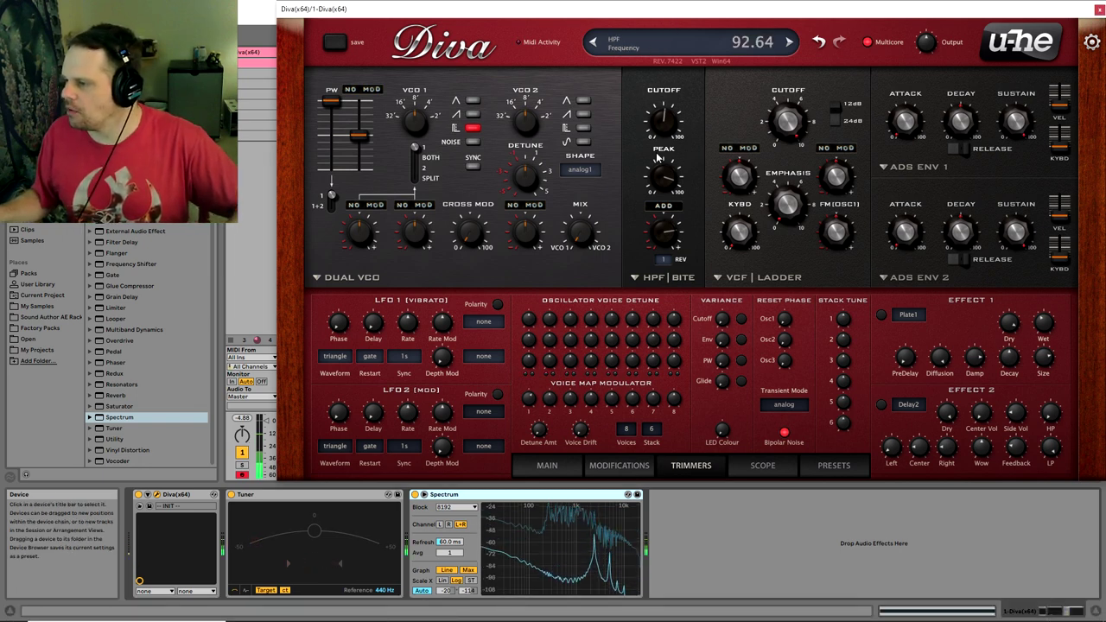
scroll(669, 135, down, 2)
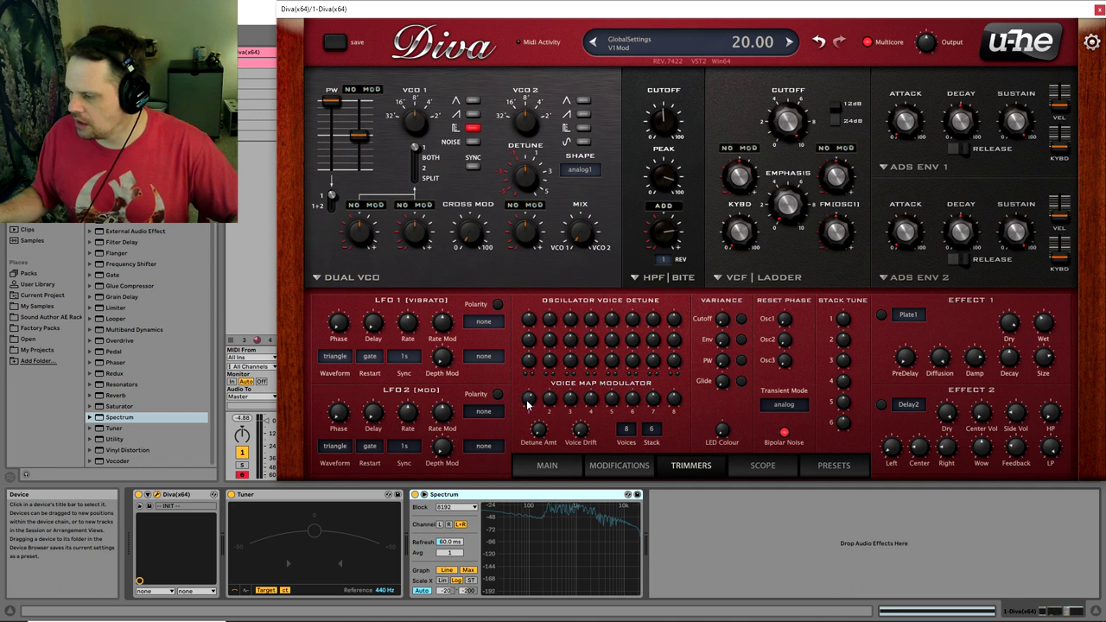
scroll(529, 400, up, 1)
scroll(528, 400, down, 6)
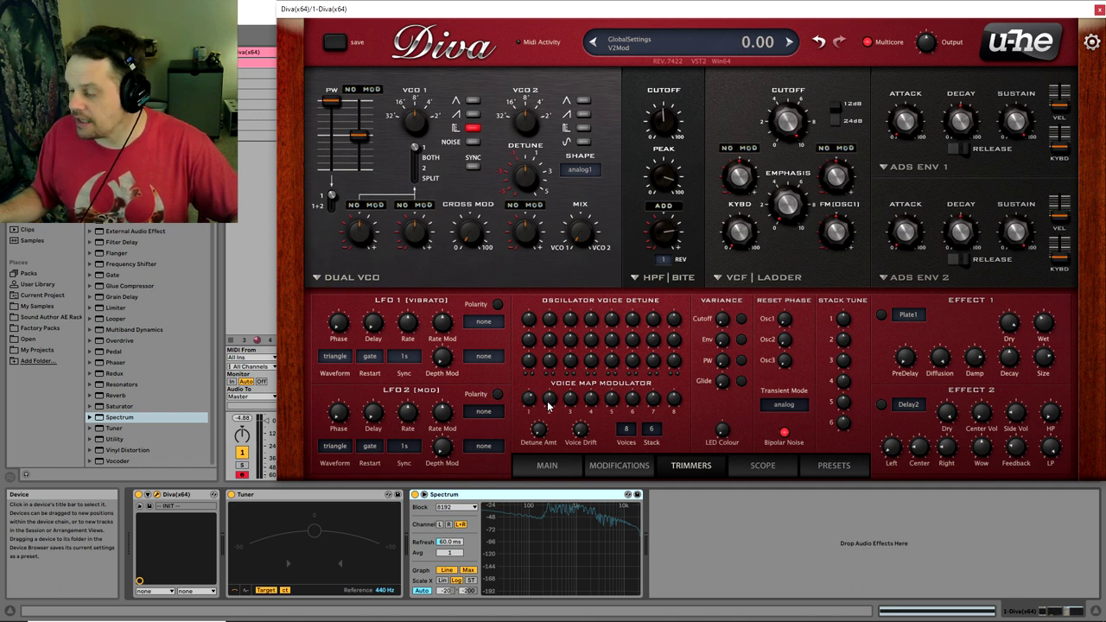
scroll(552, 401, up, 1)
scroll(551, 400, down, 5)
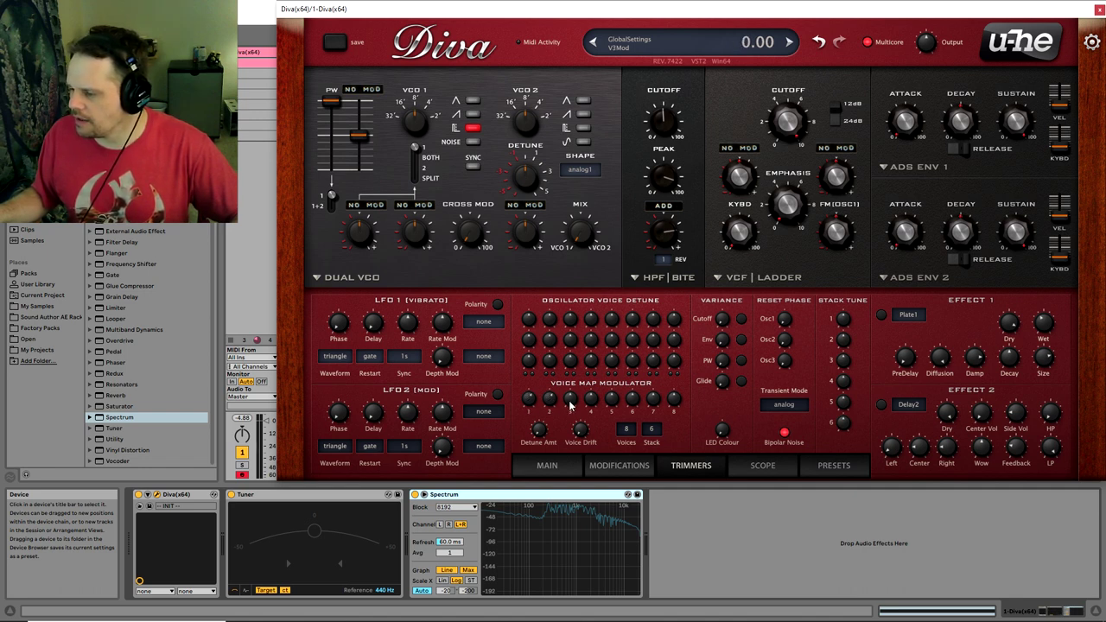
scroll(571, 400, up, 3)
scroll(571, 400, down, 2)
scroll(571, 400, up, 1)
scroll(571, 400, down, 1)
scroll(595, 397, up, 5)
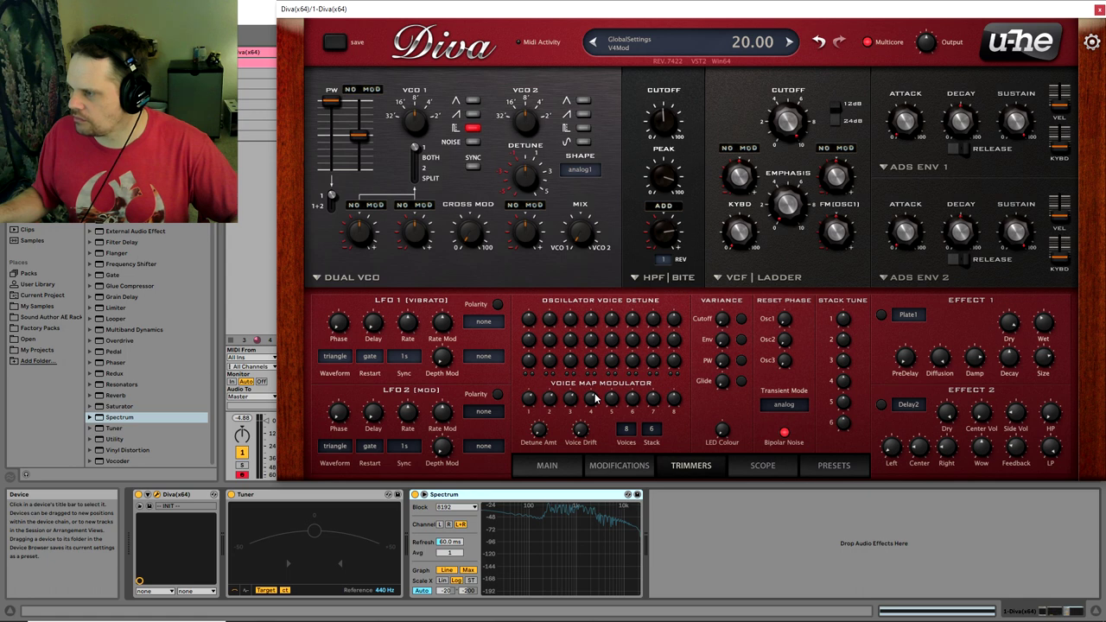
scroll(613, 397, up, 5)
scroll(615, 396, down, 1)
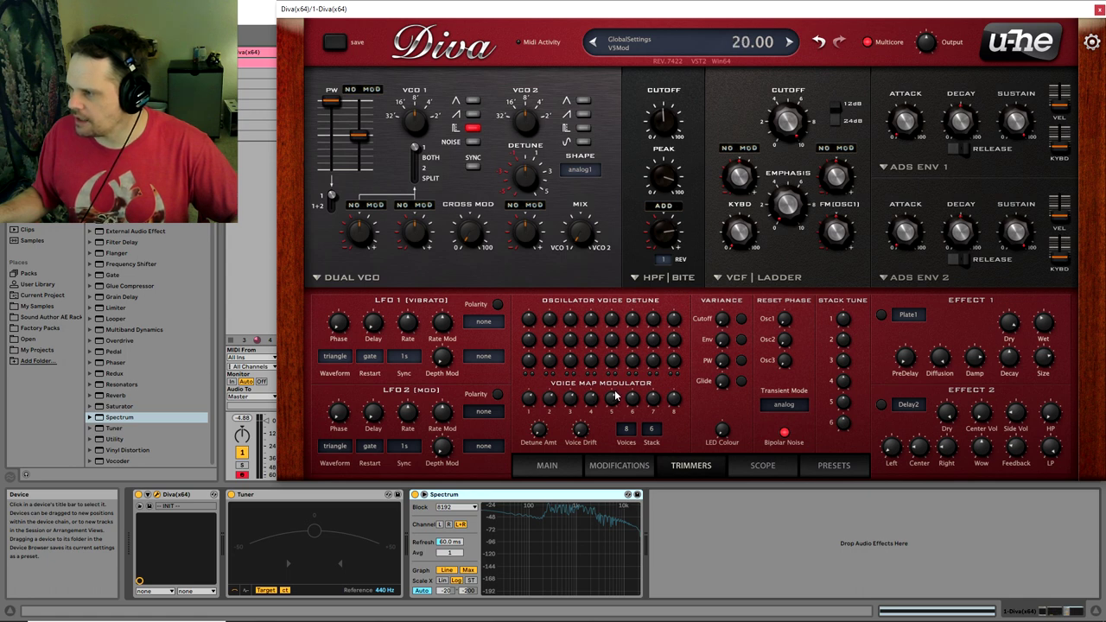
scroll(635, 397, up, 4)
scroll(639, 396, down, 1)
scroll(640, 395, up, 3)
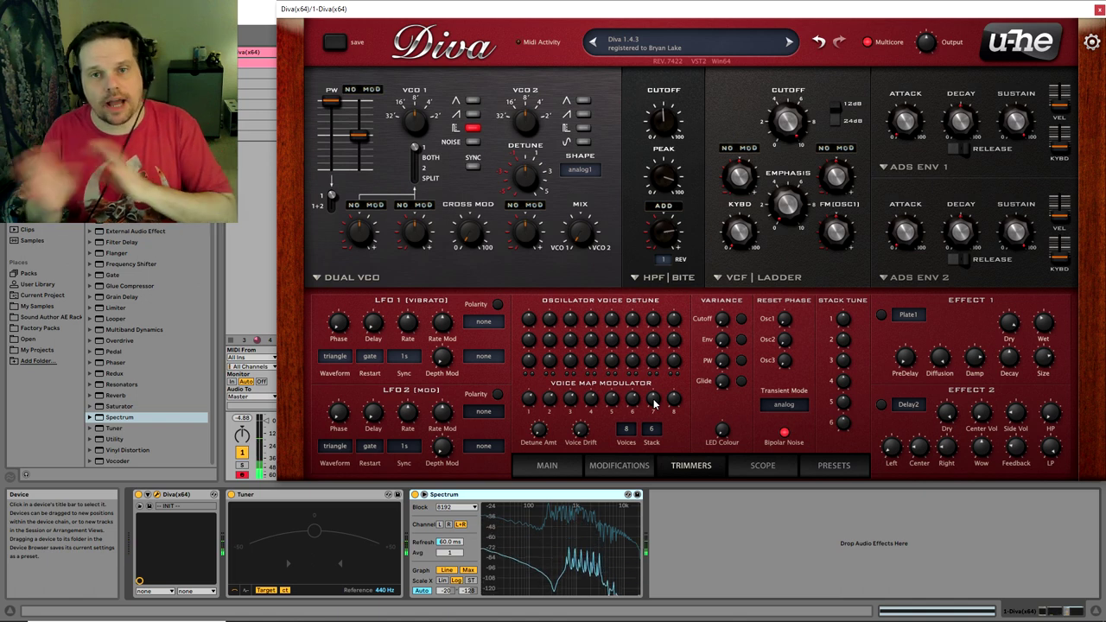
Audition the Add modifier with its first source set to none, and restore KeyFollow.
click(619, 465)
click(784, 434)
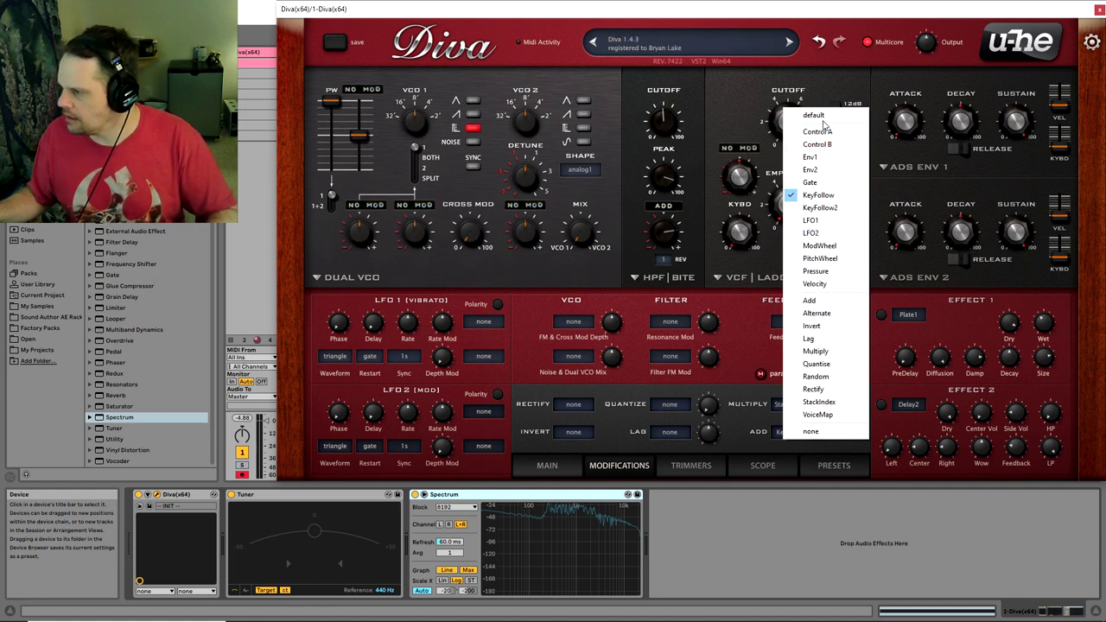
click(819, 431)
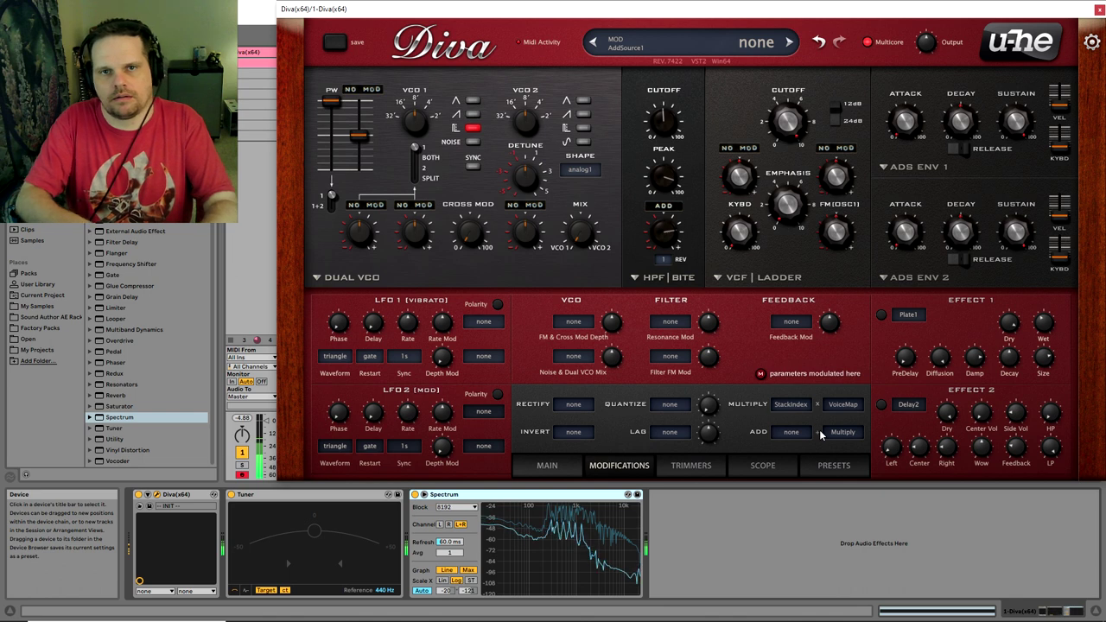
click(806, 429)
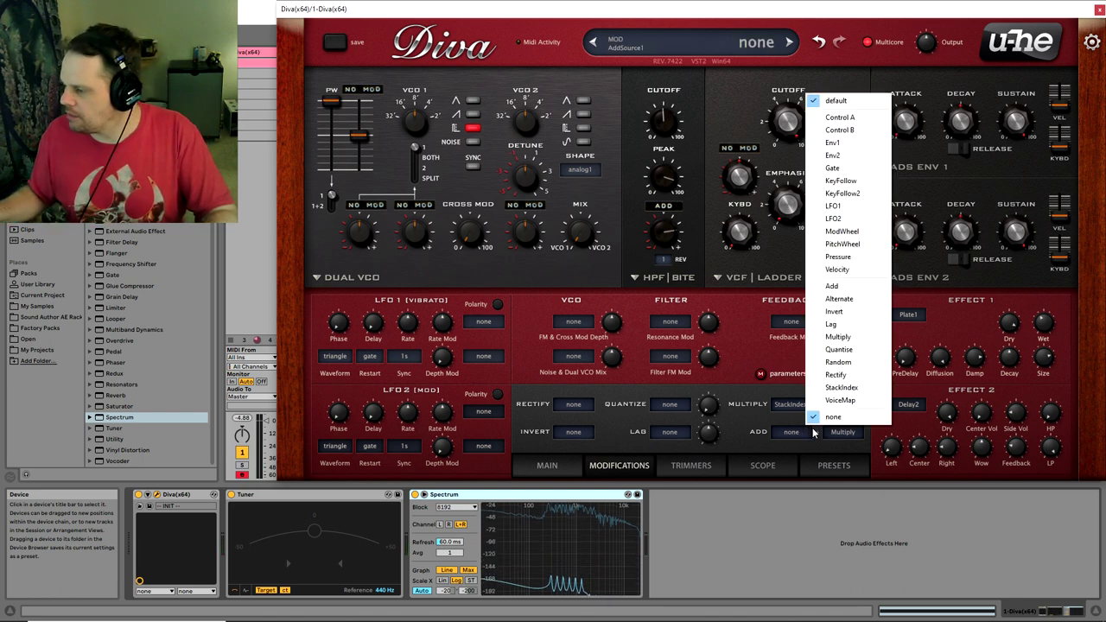
click(854, 183)
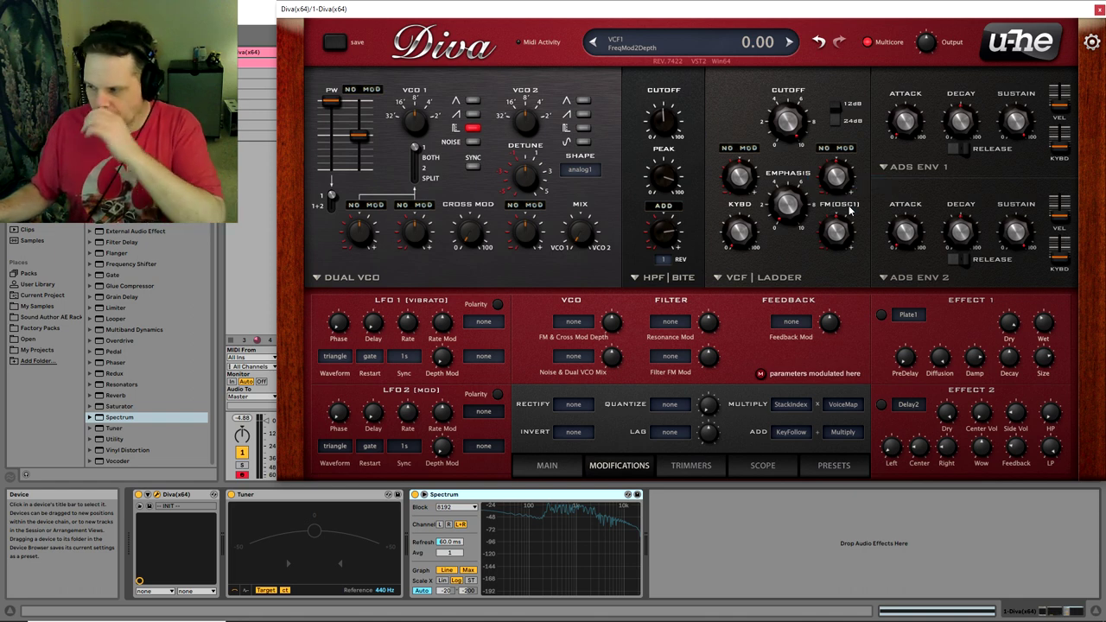
Change the second source of the Add modifier to StackIndex.
click(835, 435)
click(868, 411)
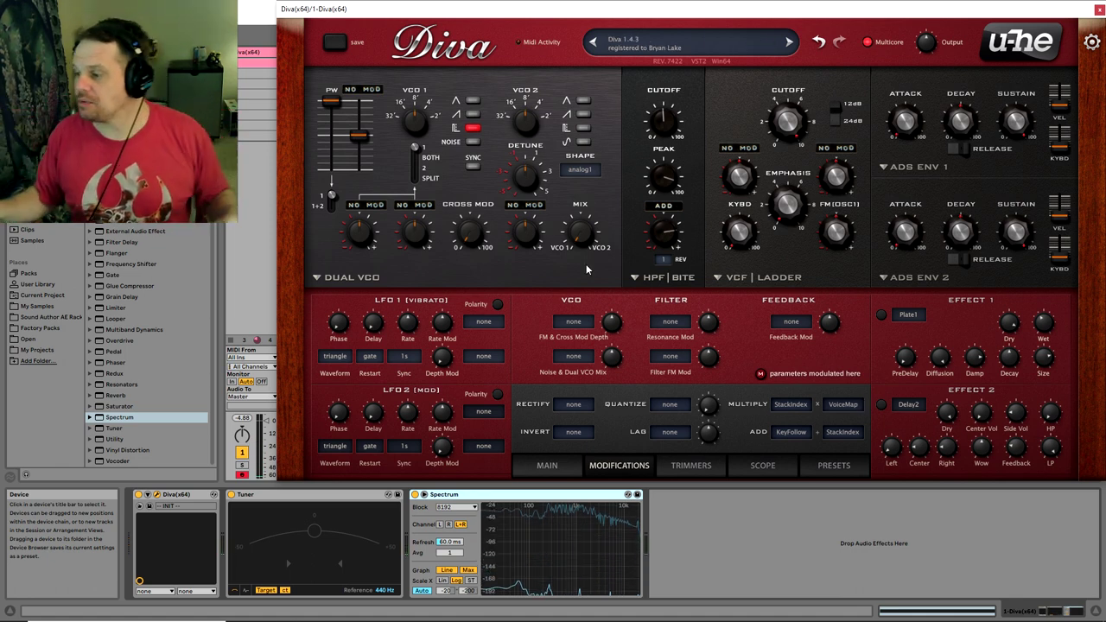
mouse_move(665, 241)
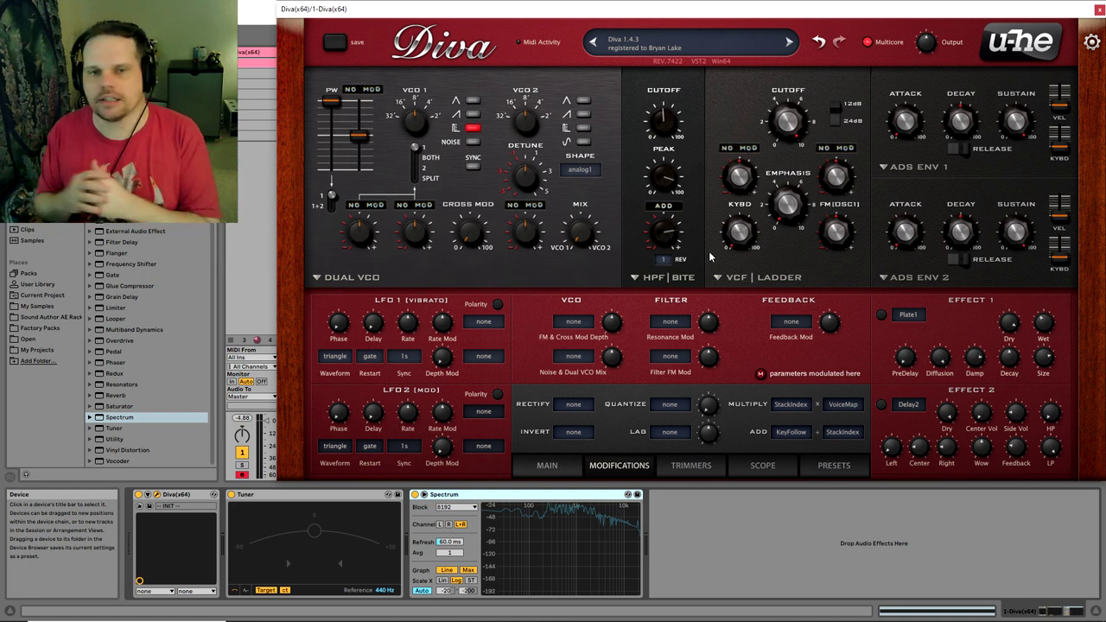
Change the second source of the Add modifier to Multiply and adjust the HPF peak.
click(845, 432)
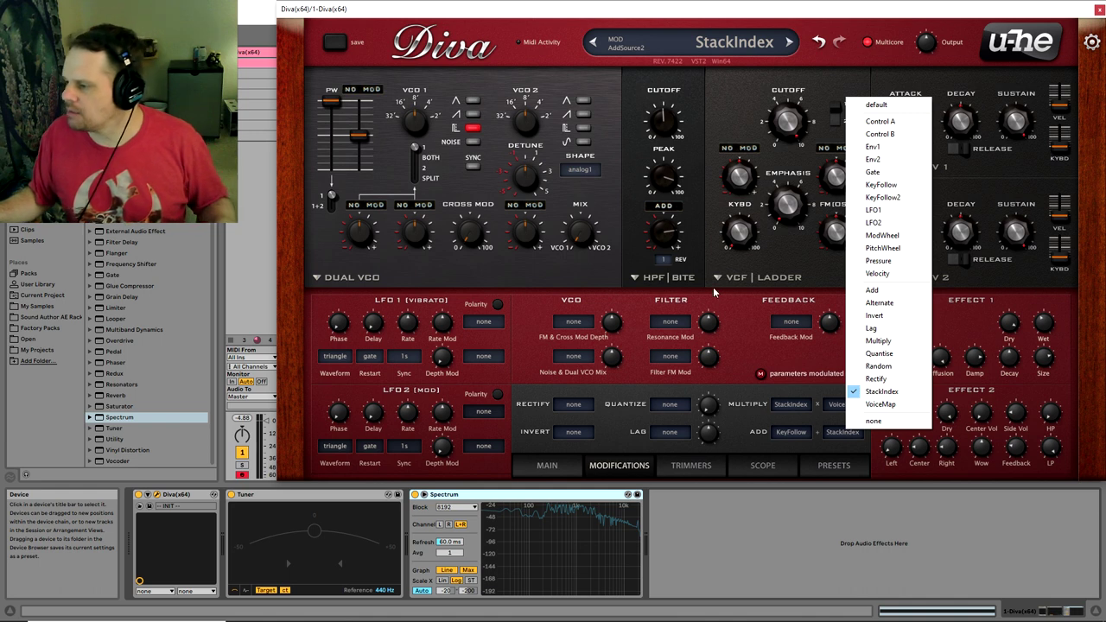
click(877, 341)
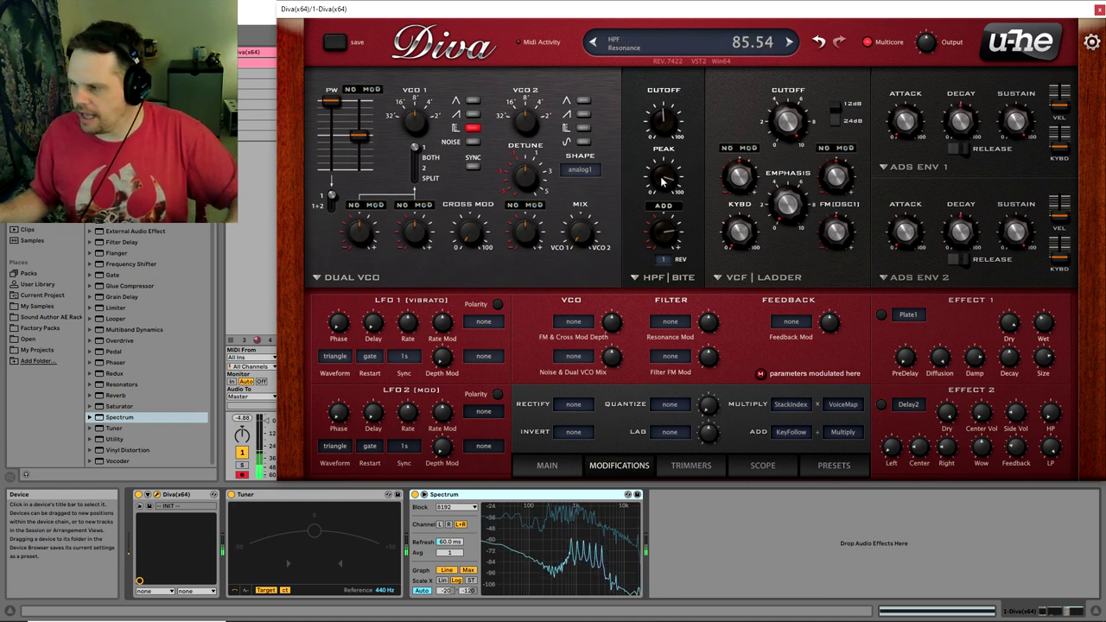
drag(663, 180, 705, 145)
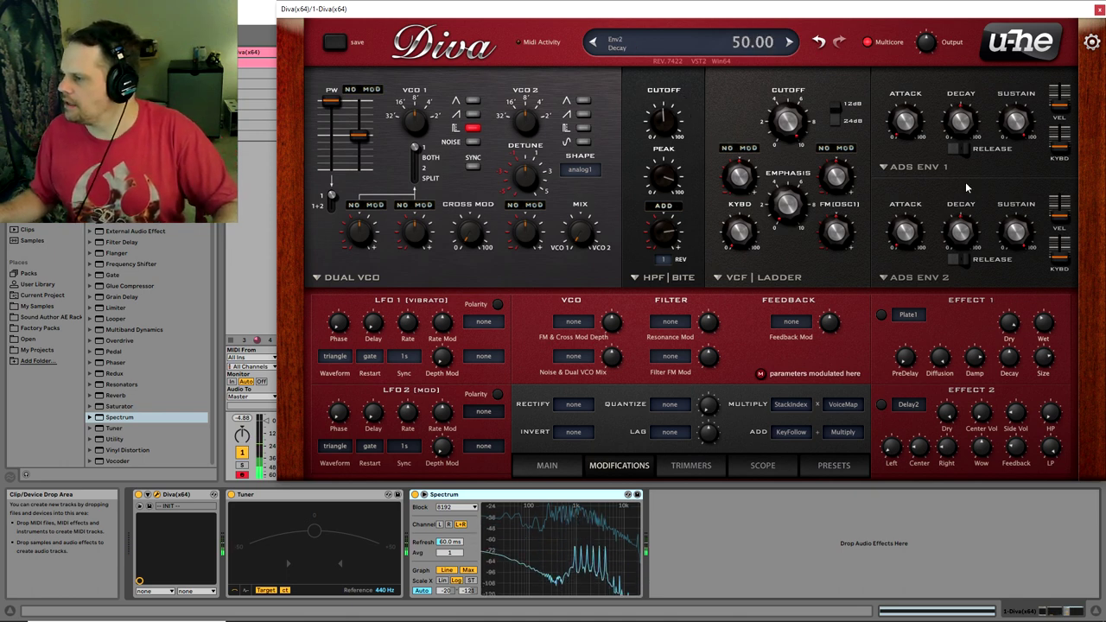
Switch the first envelope to the Analogue model, try a longer release, and shorten it again.
click(887, 162)
click(907, 178)
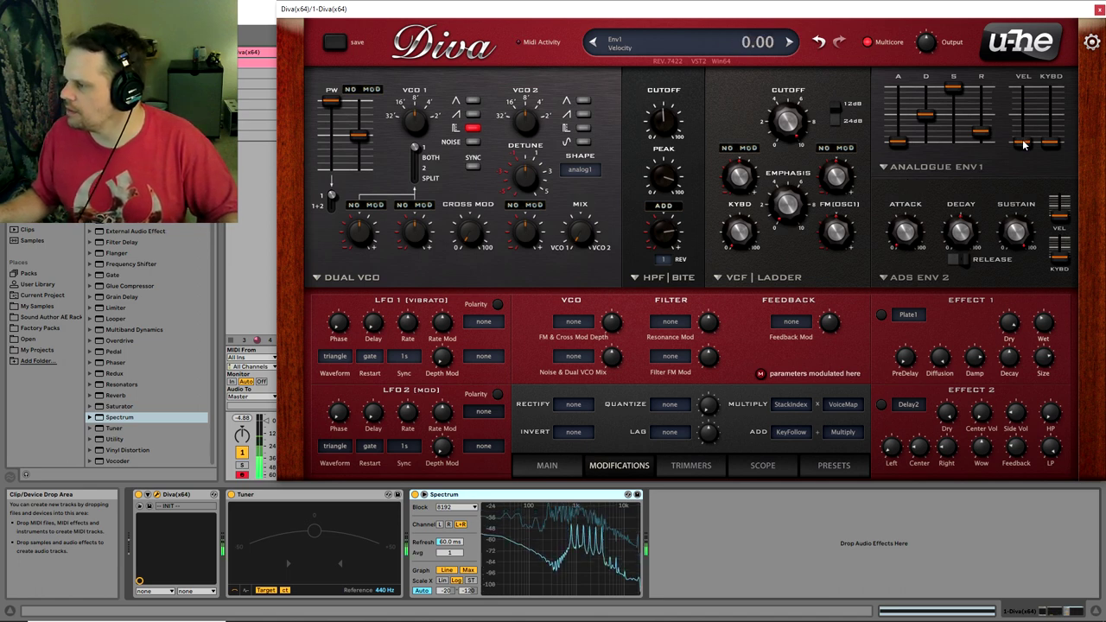
drag(983, 134, 988, 122)
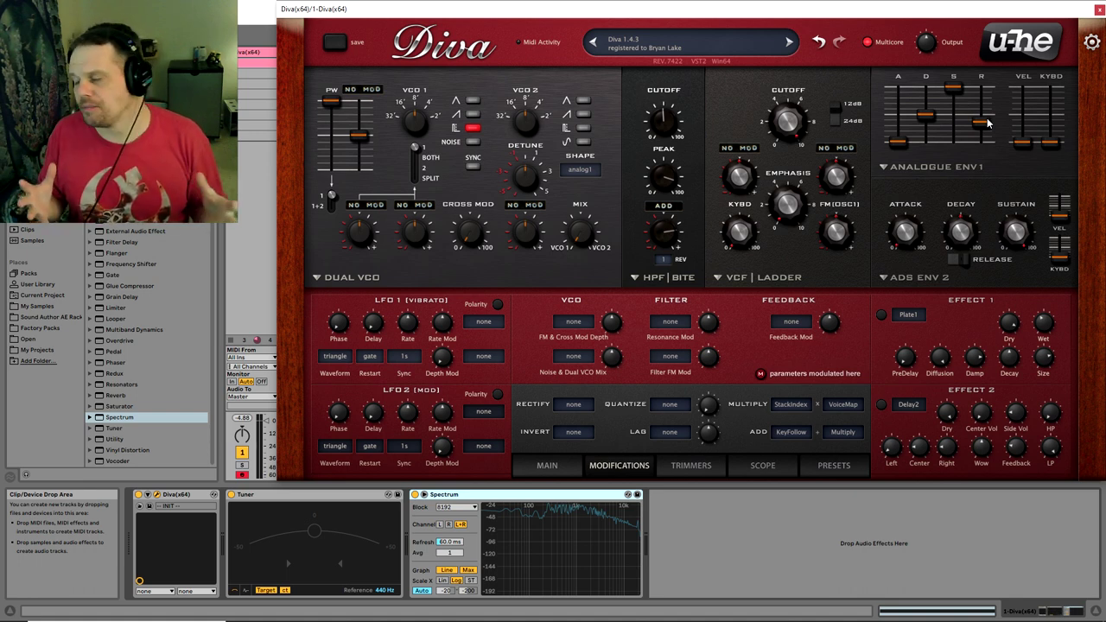
click(982, 122)
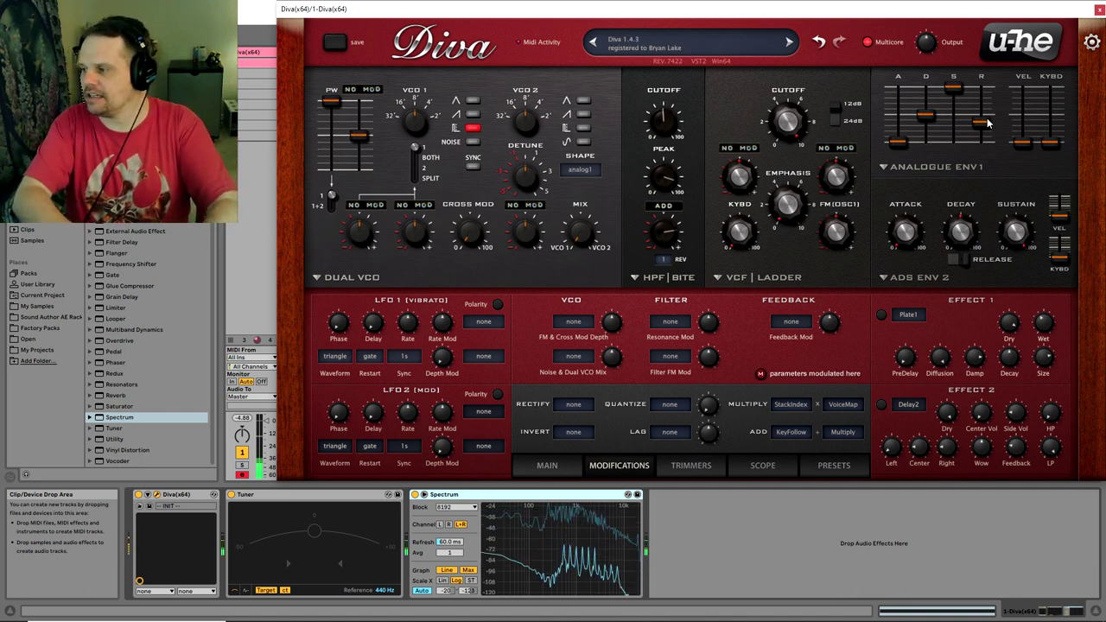
mouse_move(987, 124)
mouse_down()
mouse_move(983, 186)
mouse_move(981, 145)
mouse_up()
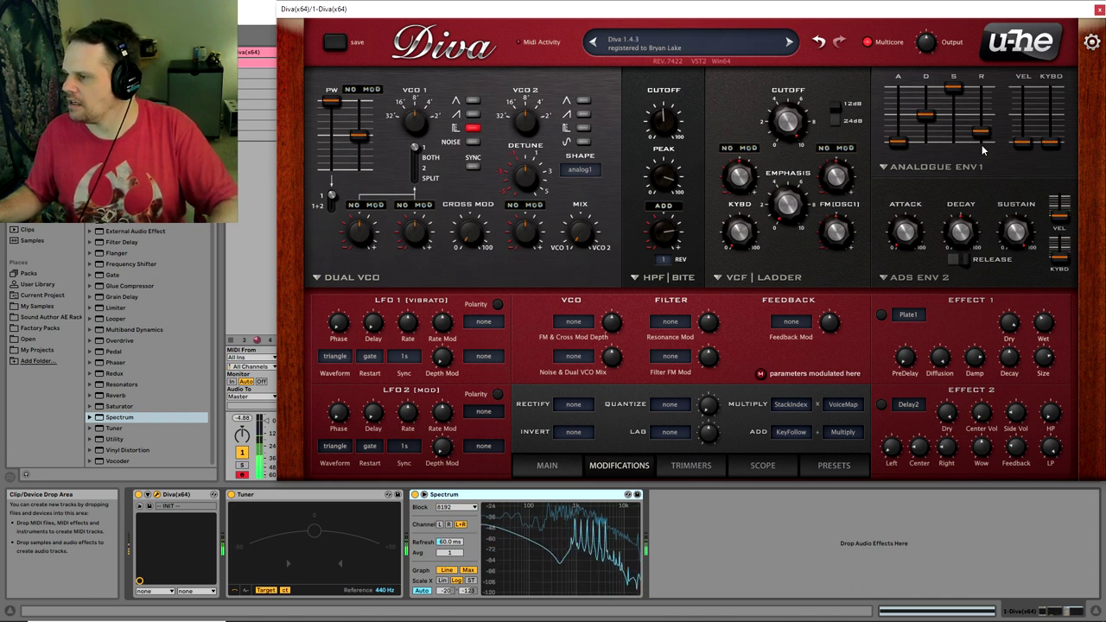
Enable the arpeggiator with its clock at 1/8.
click(533, 470)
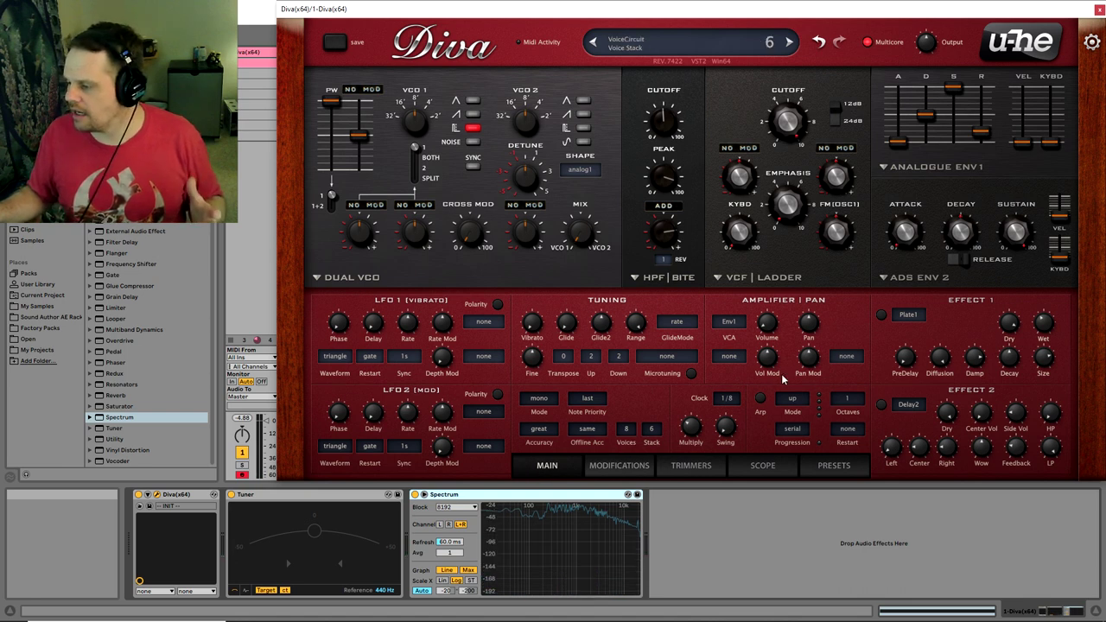
click(760, 400)
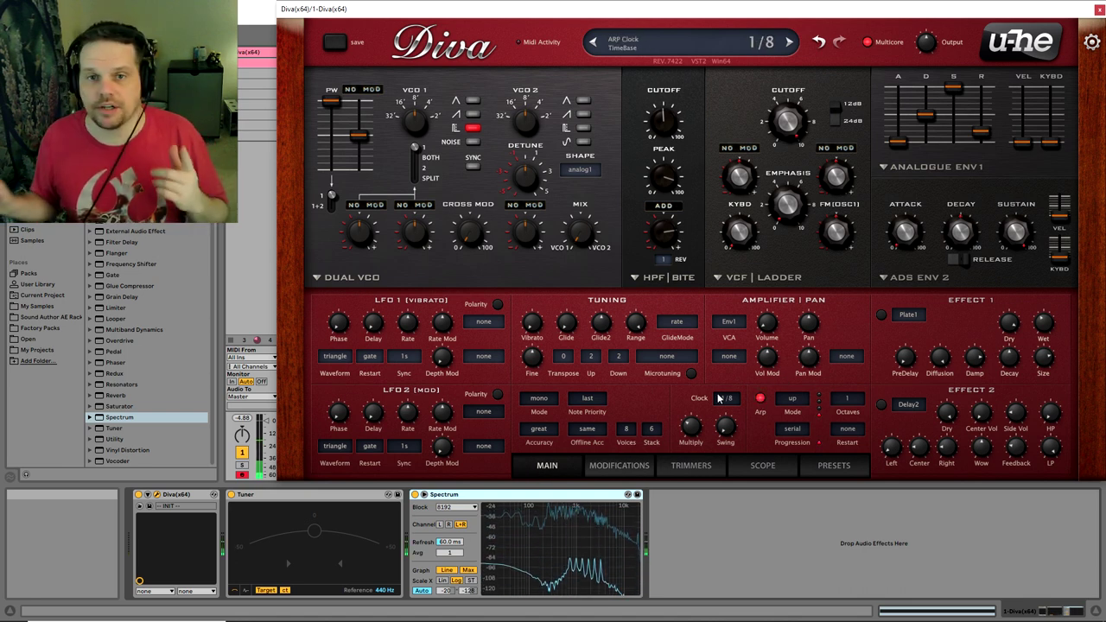
click(624, 468)
click(557, 464)
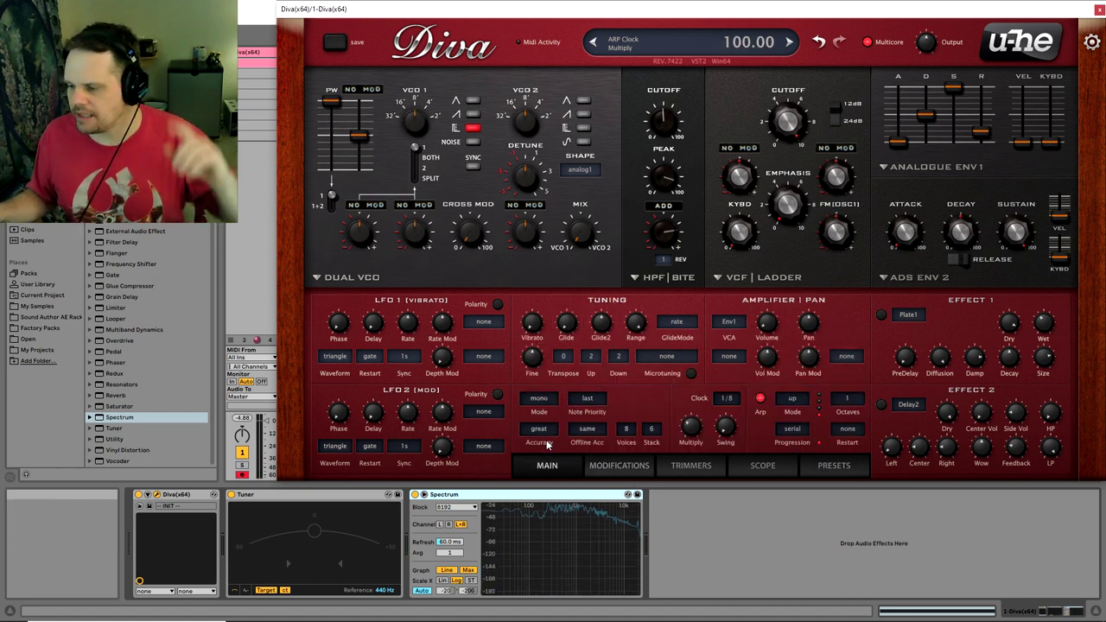
click(627, 467)
click(699, 468)
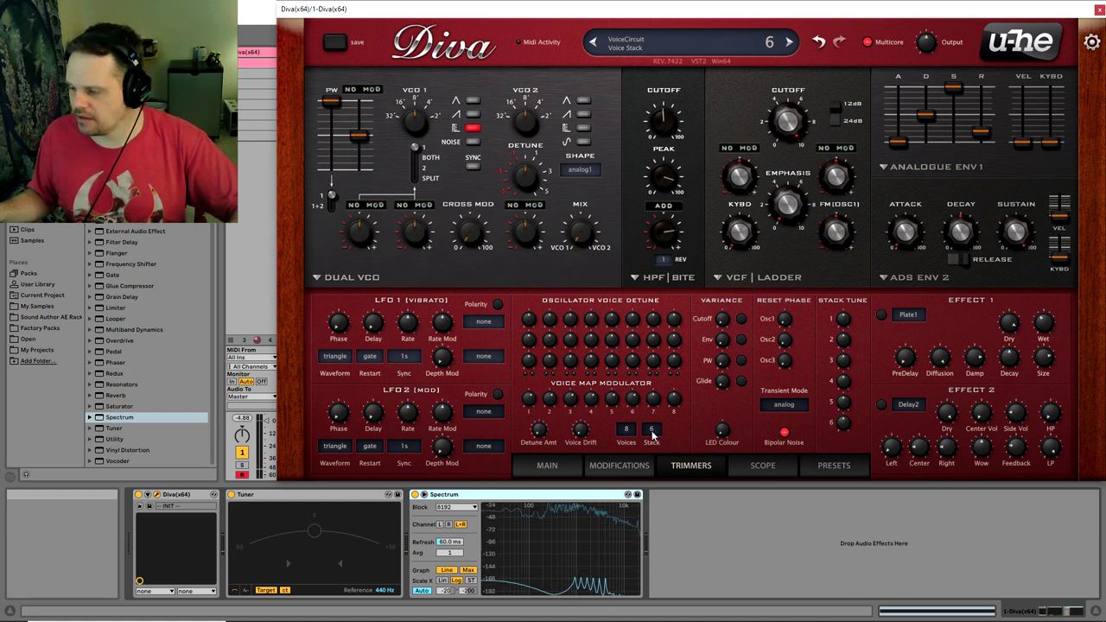
click(625, 436)
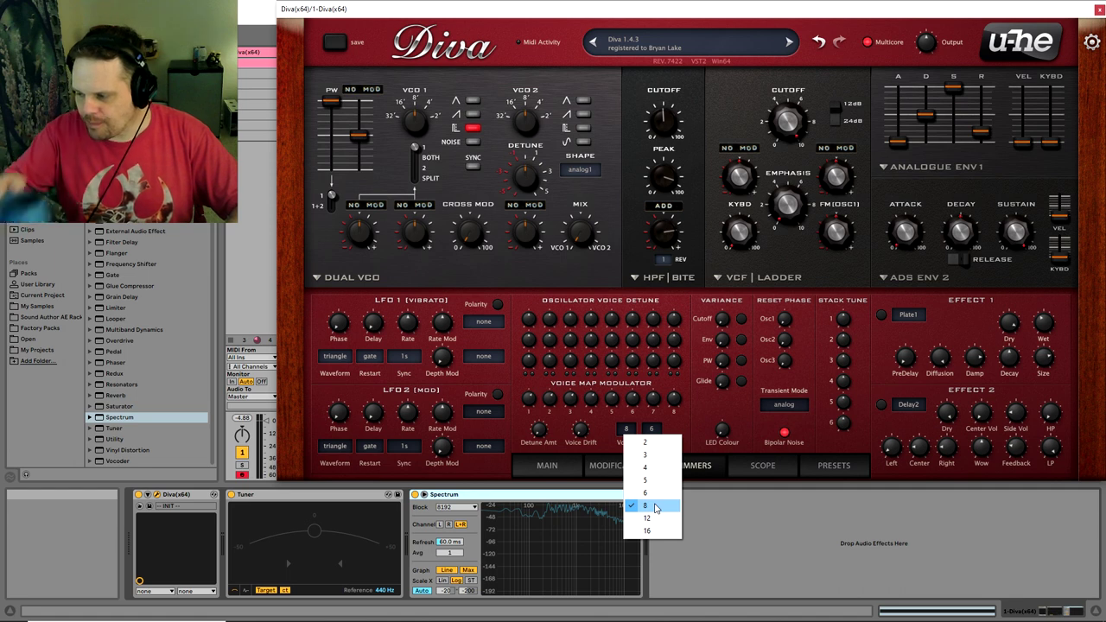
click(688, 414)
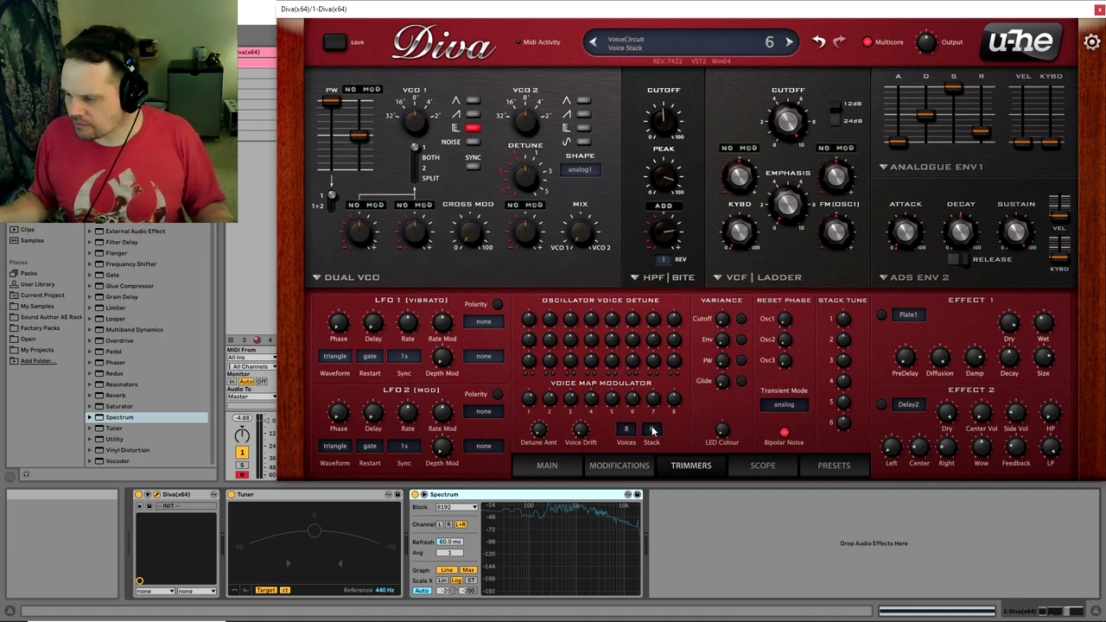
Set the voice mode to poly and the number of voices to 12.
click(557, 467)
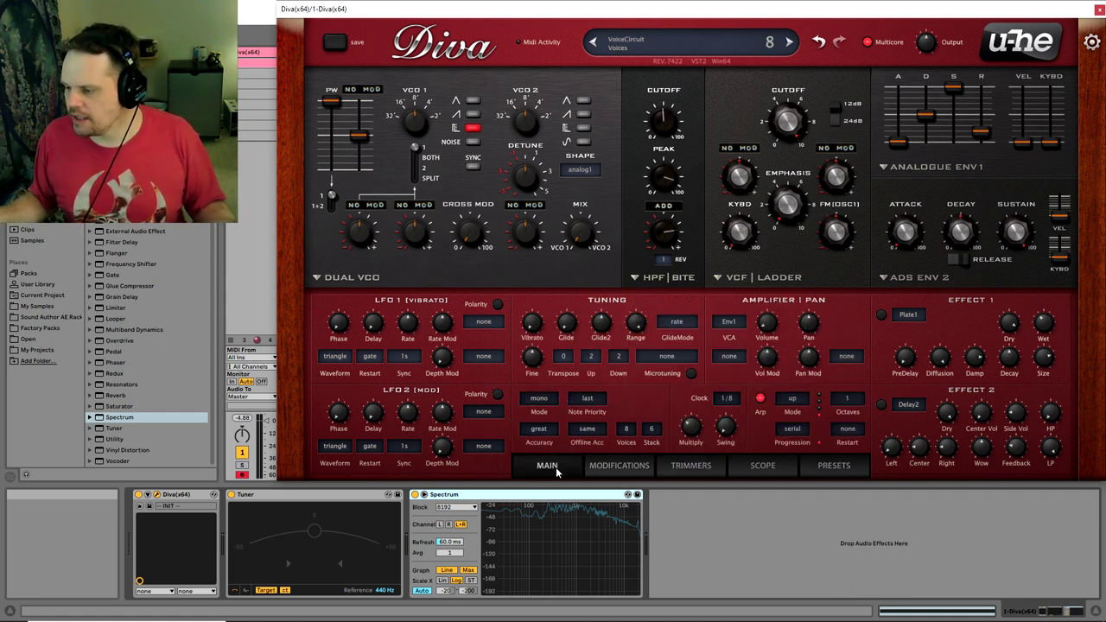
click(544, 403)
click(560, 404)
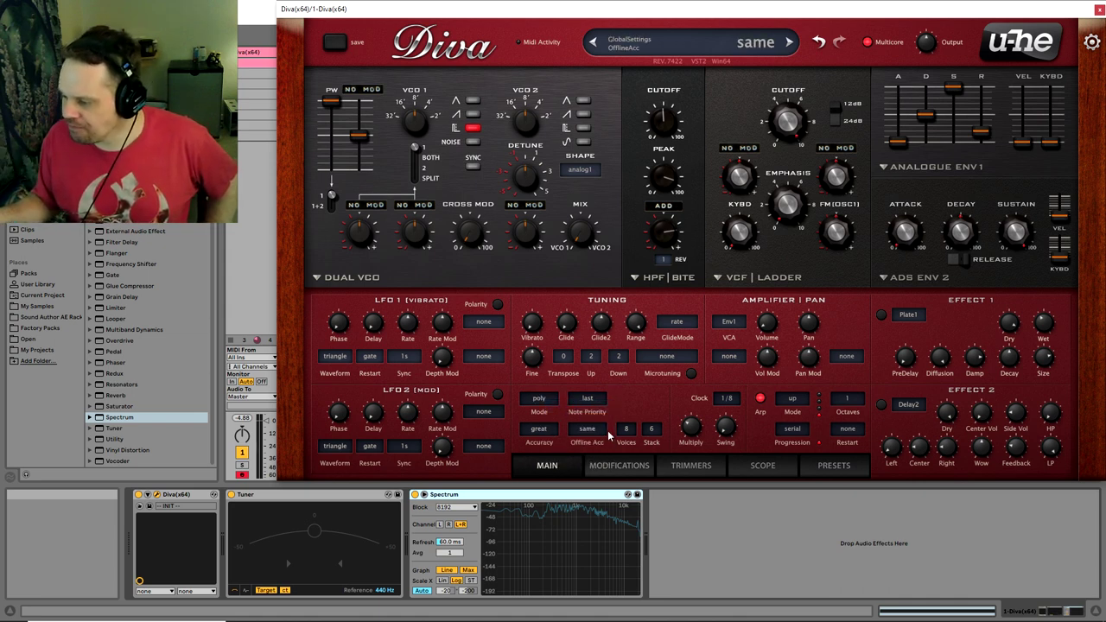
click(691, 466)
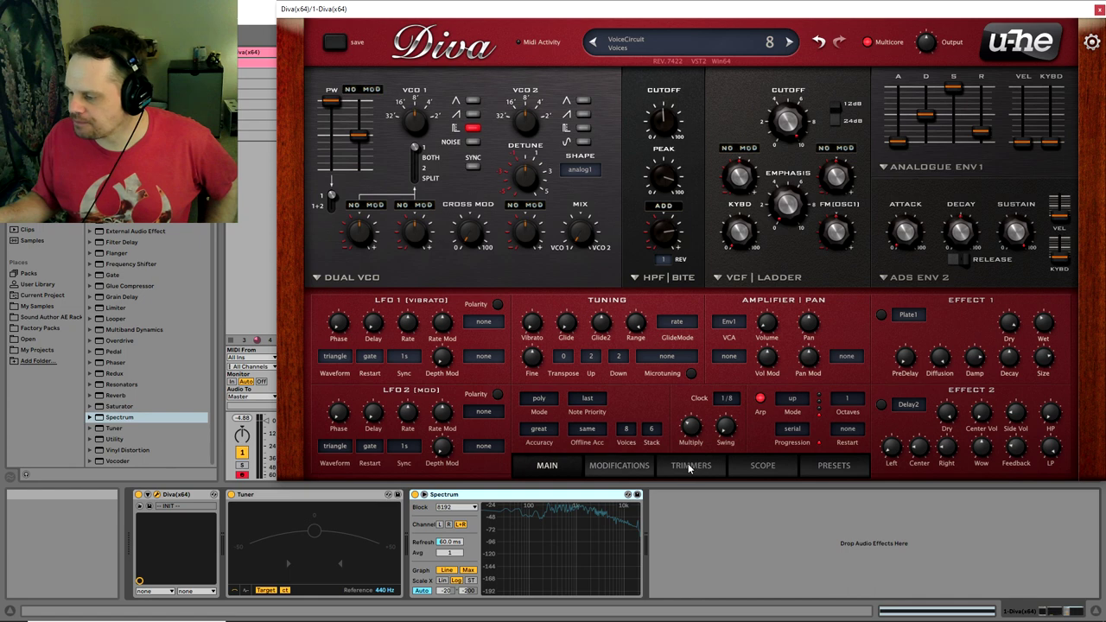
click(627, 430)
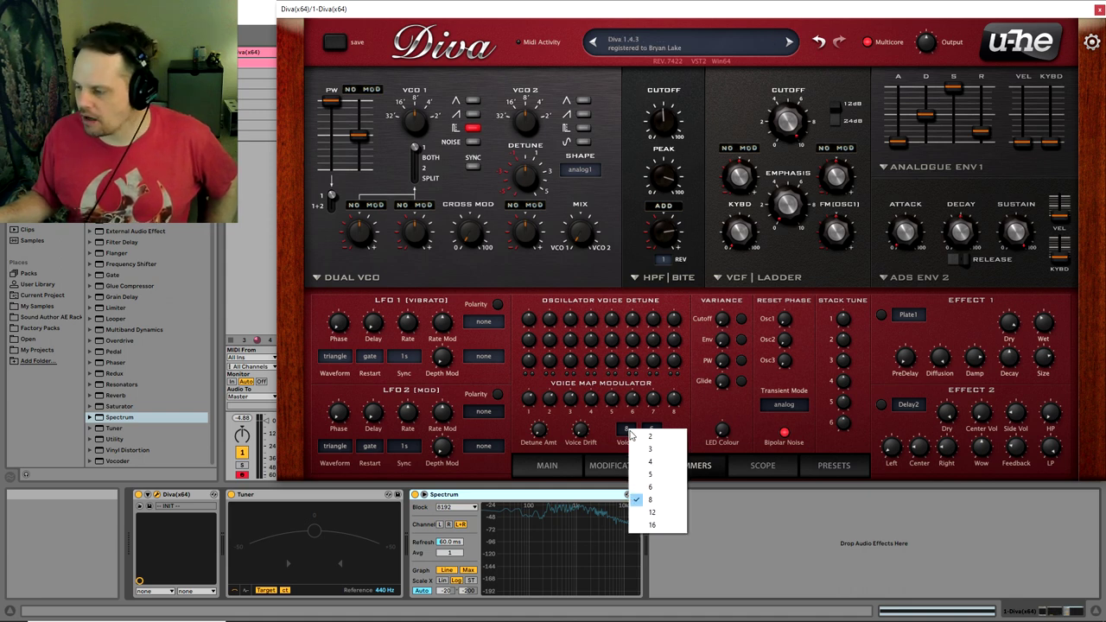
click(652, 514)
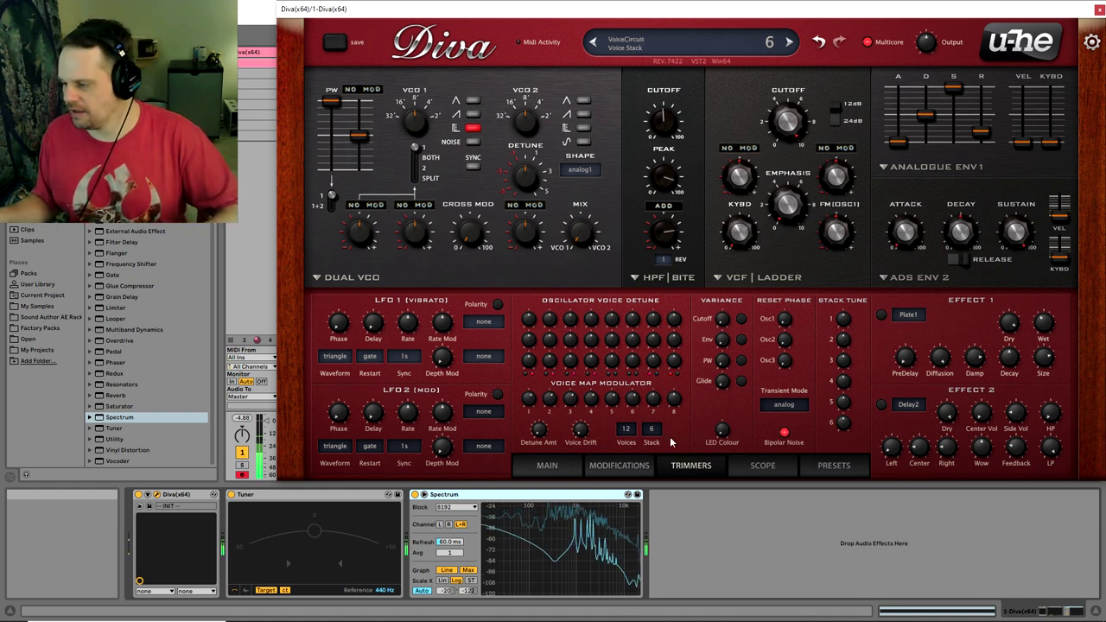
Set Voice Map Modulator knob 7 to 20.00 and adjust knob 8 to match.
scroll(657, 399, up, 8)
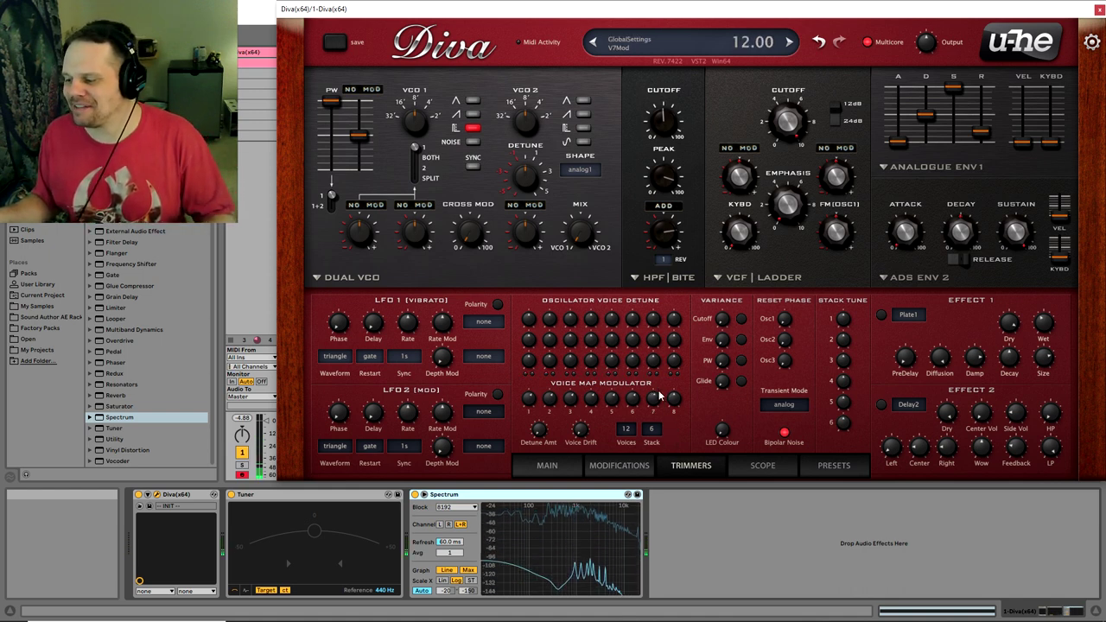
scroll(657, 399, up, 5)
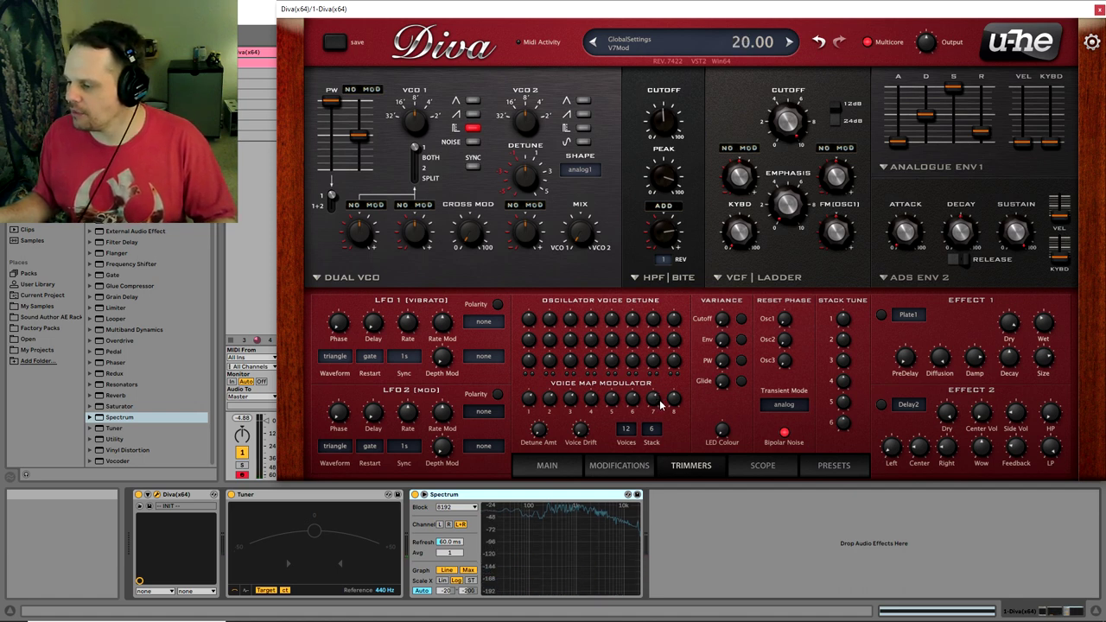
scroll(677, 399, up, 14)
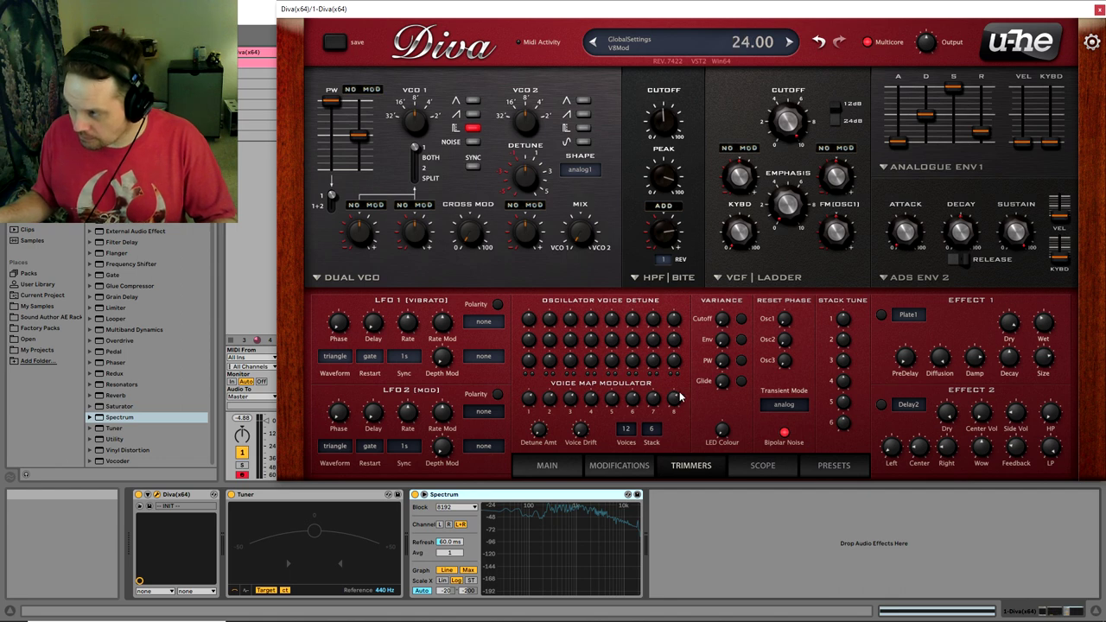
scroll(677, 398, down, 4)
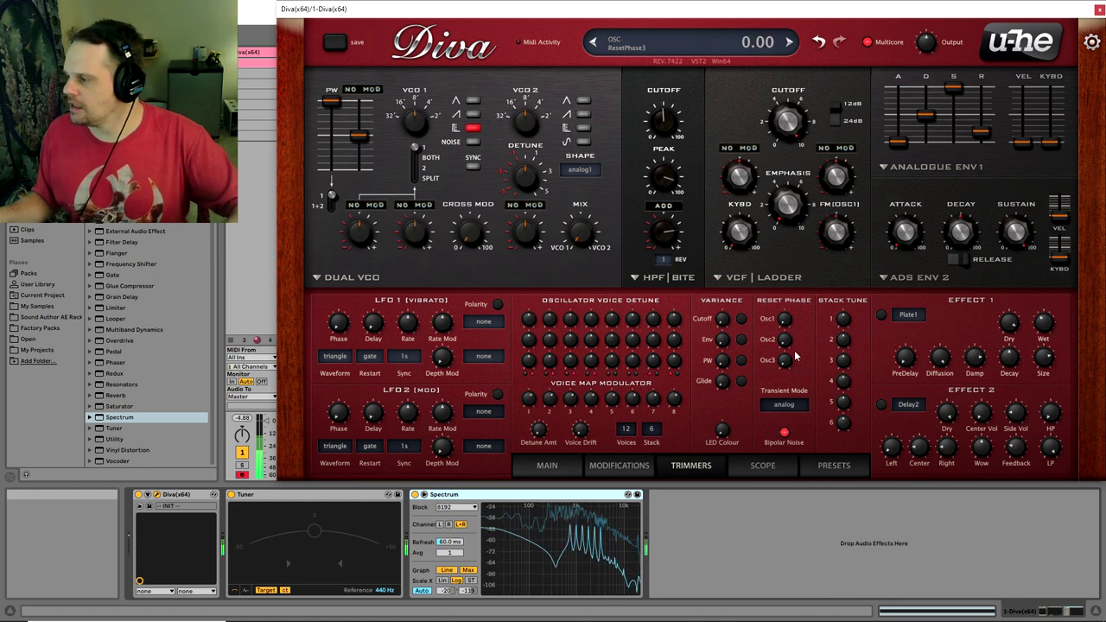
Fine-tune the release of the first envelope and the peak of the HPF BITE filter.
mouse_move(982, 131)
mouse_down()
mouse_move(986, 118)
mouse_move(990, 144)
mouse_move(991, 135)
mouse_up()
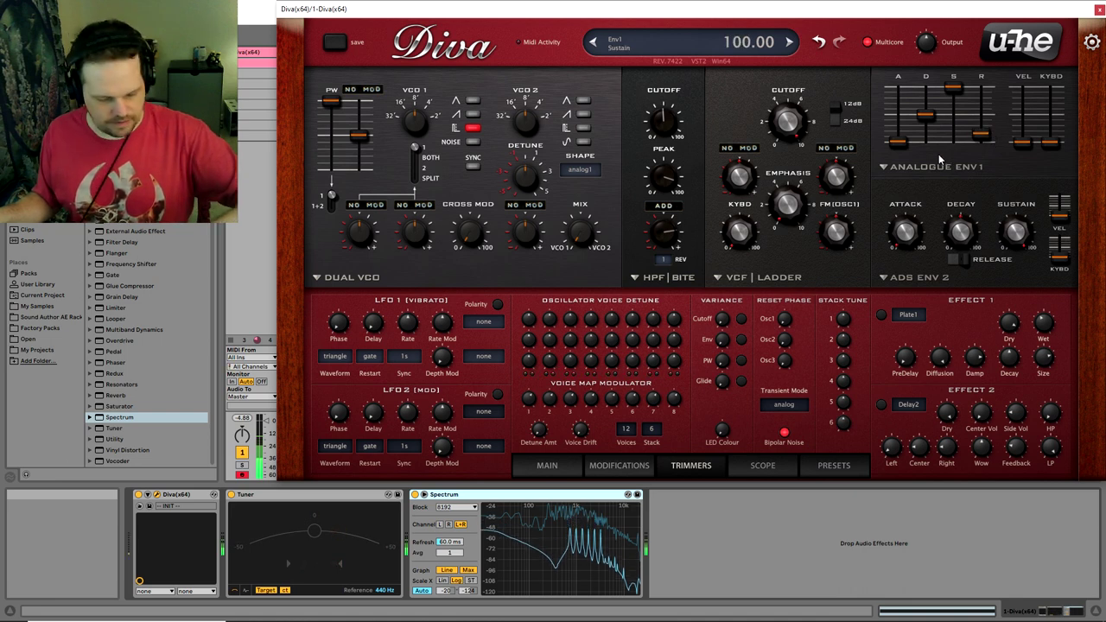
drag(664, 177, 680, 205)
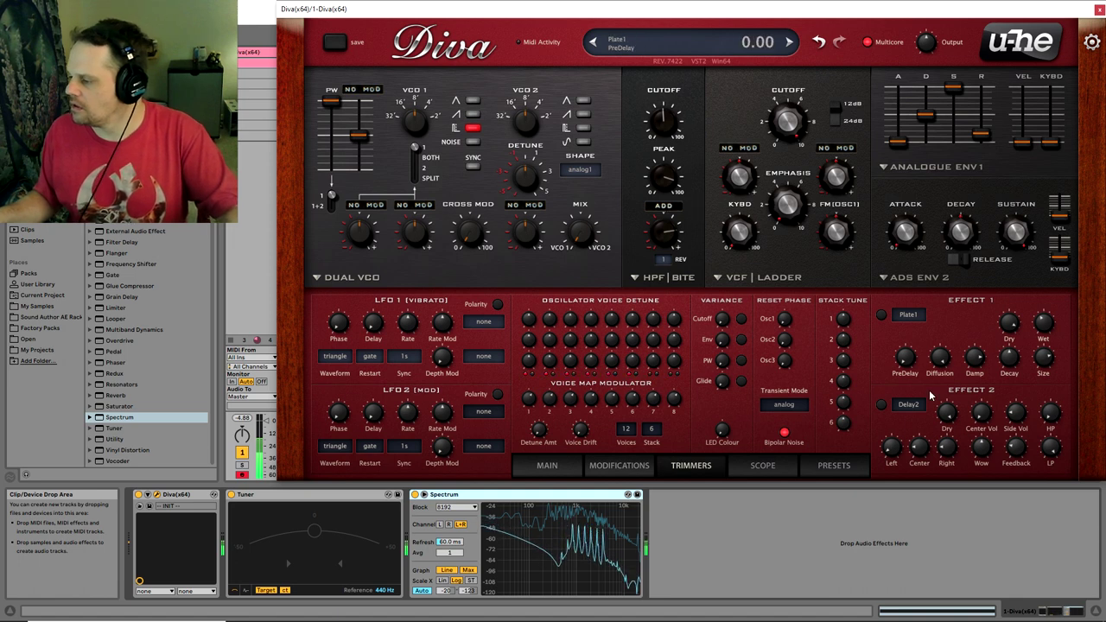
Turn on the Delay2 effect, adjust its left delay, and compare oscillator mix settings of 65.50 and 0.00.
click(880, 405)
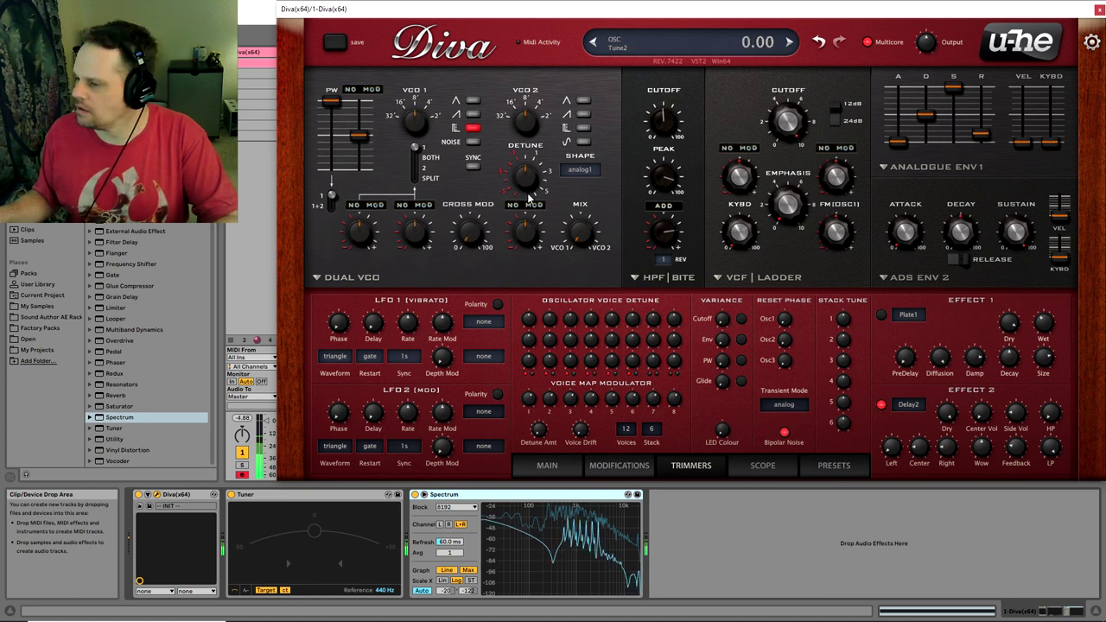
drag(578, 242, 606, 150)
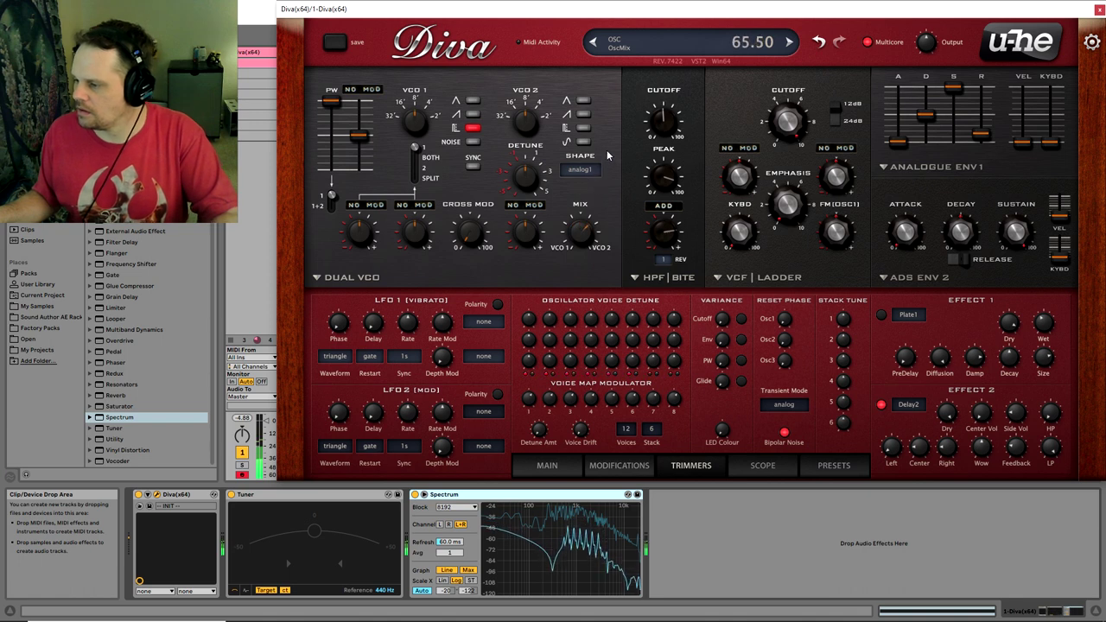
double_click(575, 237)
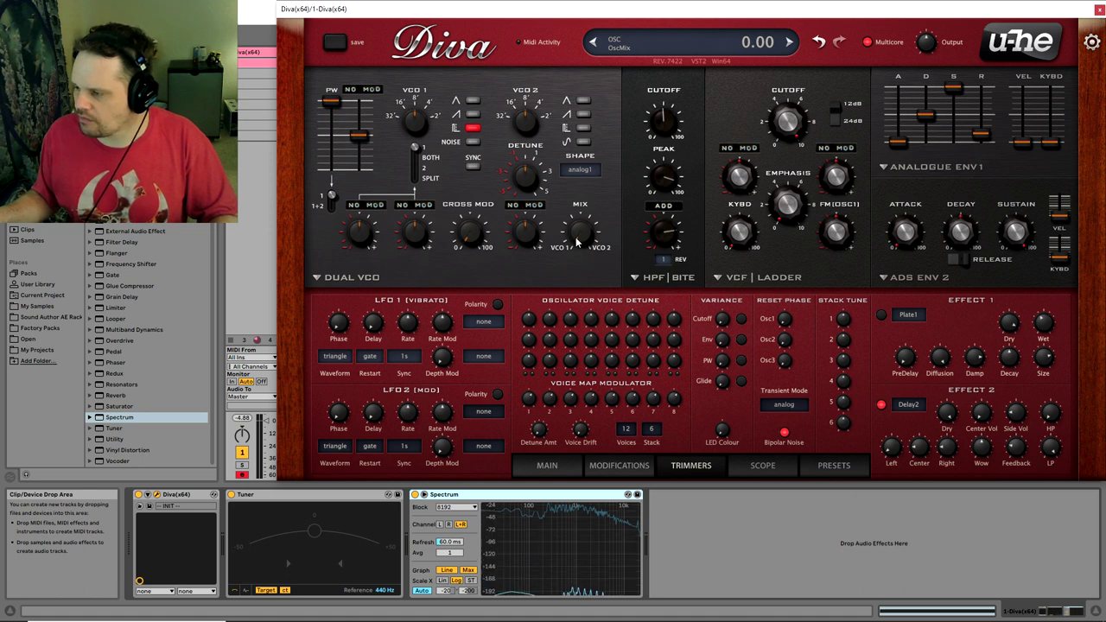
drag(575, 237, 582, 223)
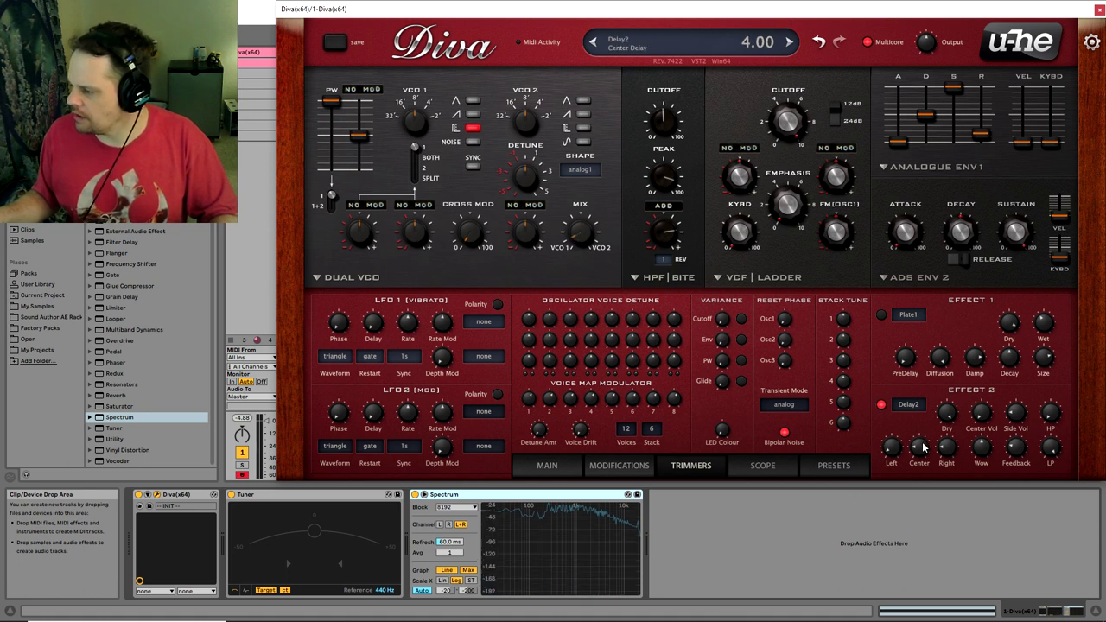
mouse_move(895, 454)
mouse_down()
mouse_move(898, 437)
mouse_move(904, 445)
mouse_up()
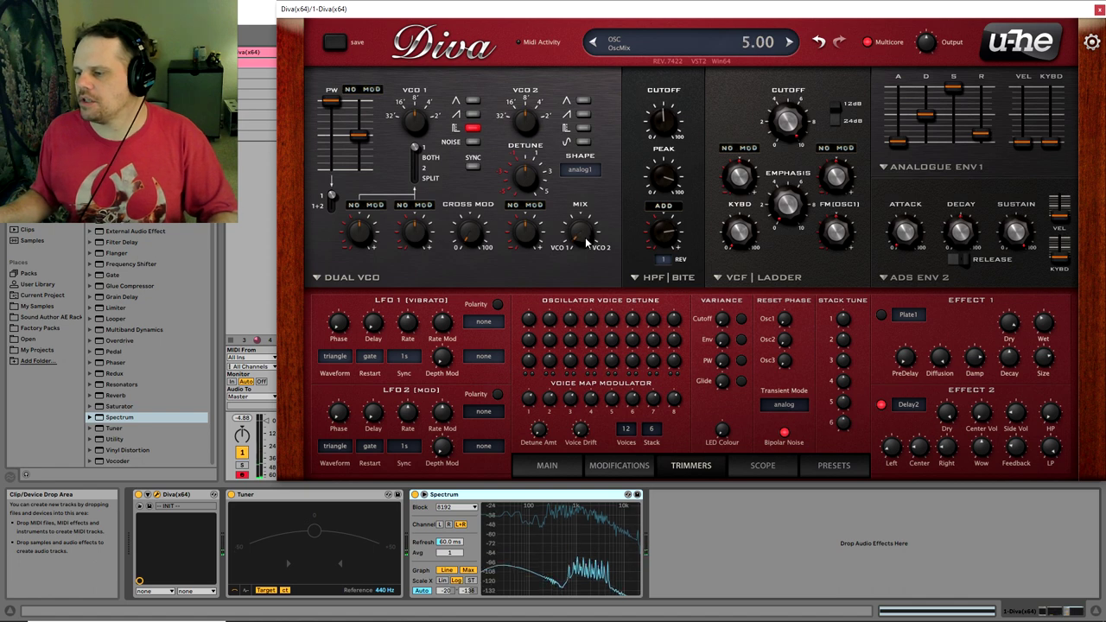
Raise the oscillator mix gradually toward VCO 2 through 13.50 and 21.50, and lower the HPF peak to 84.77.
drag(584, 231, 575, 256)
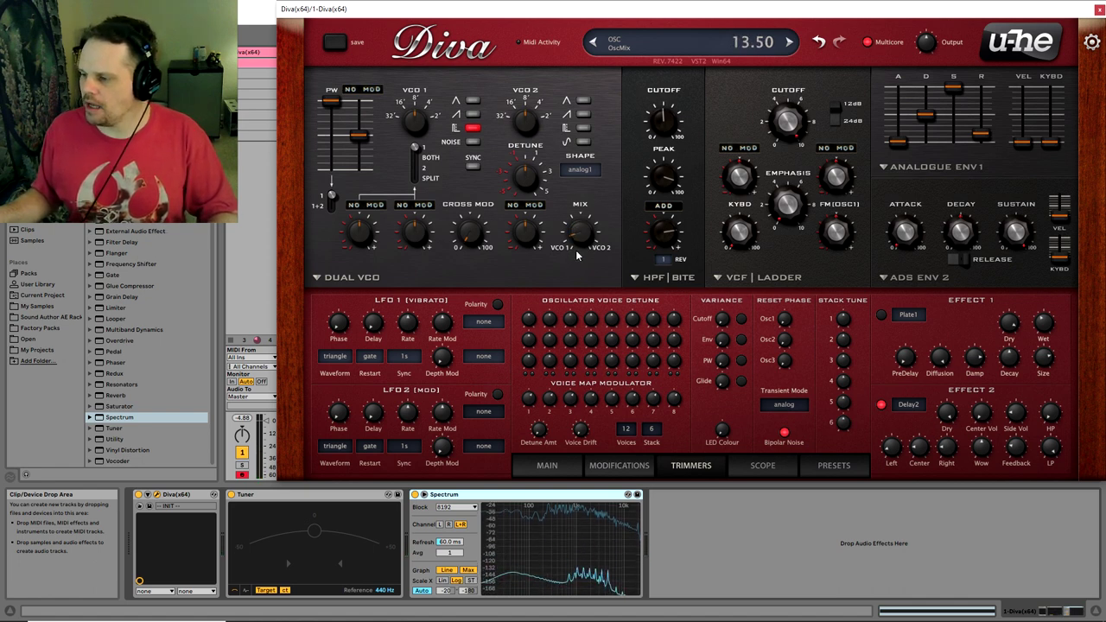
scroll(589, 223, up, 3)
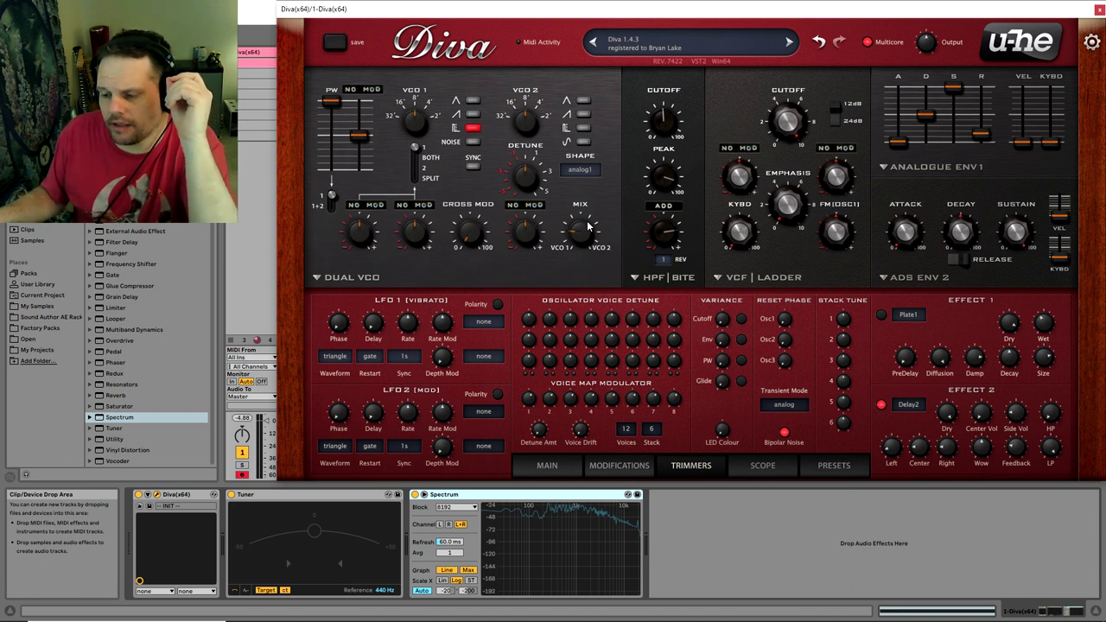
mouse_move(584, 231)
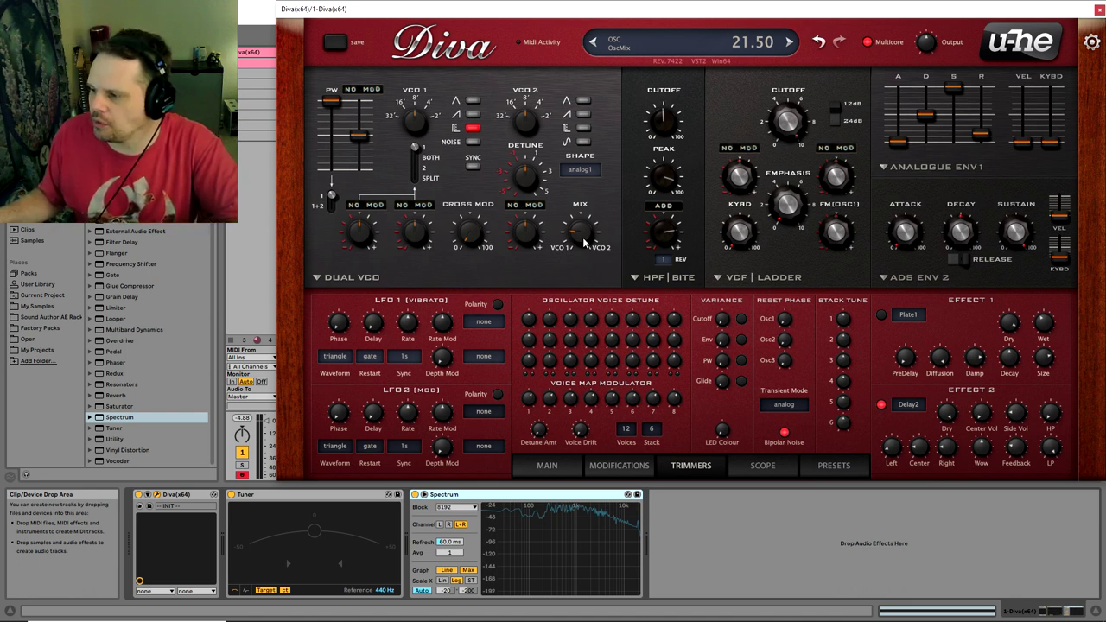
mouse_move(584, 243)
mouse_down()
mouse_move(596, 205)
mouse_move(590, 231)
mouse_up()
click(593, 43)
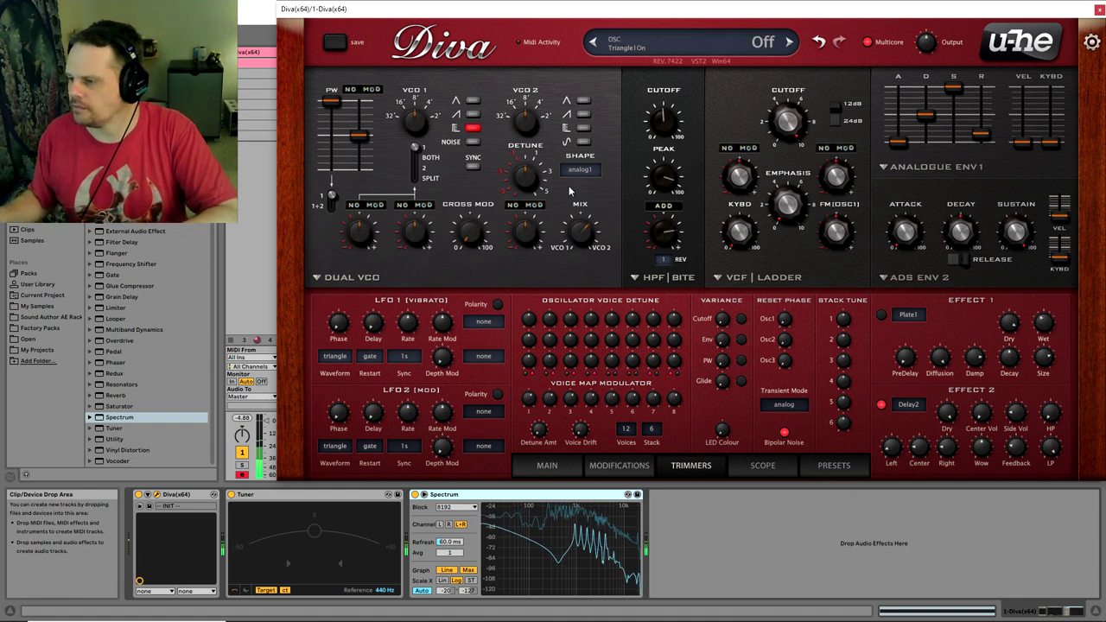
mouse_move(577, 246)
mouse_down()
mouse_move(599, 211)
mouse_move(602, 229)
mouse_move(546, 344)
mouse_move(593, 249)
mouse_up()
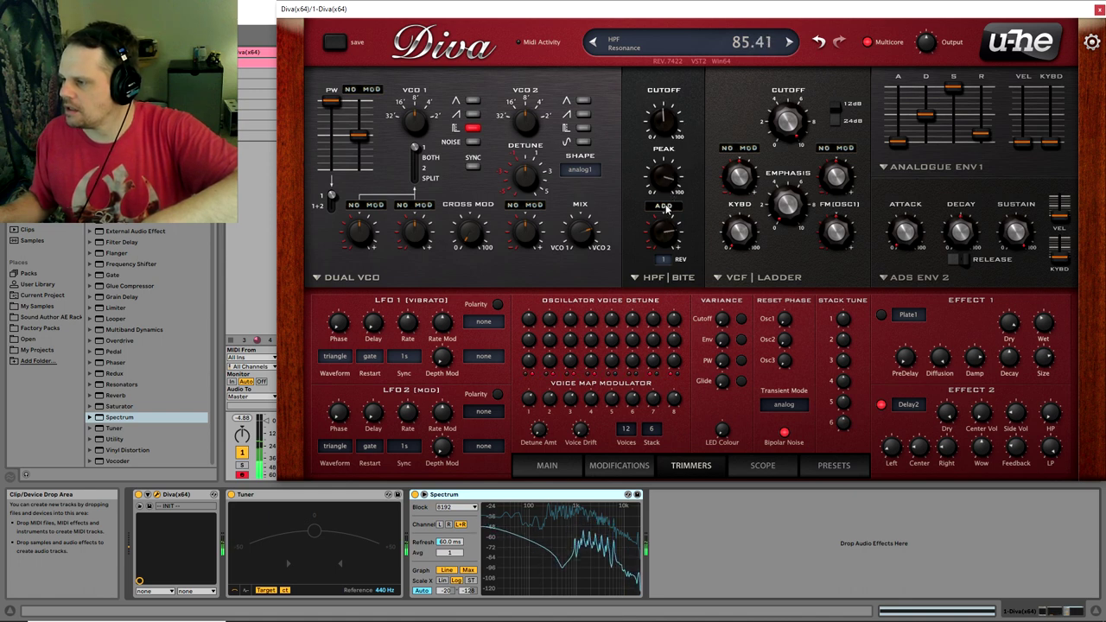
scroll(664, 186, down, 3)
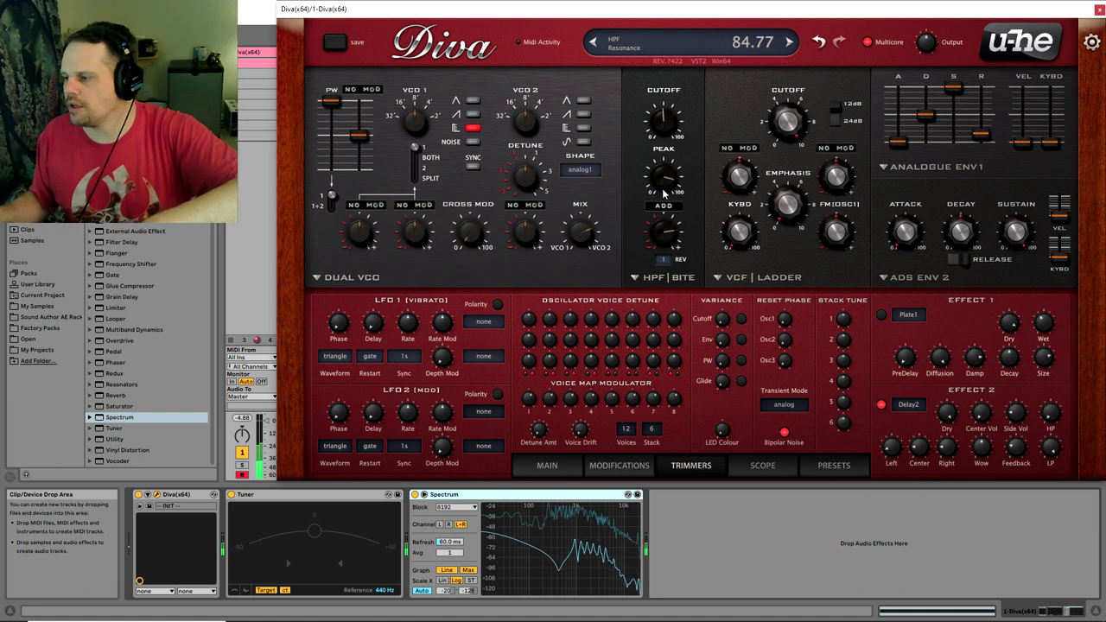
Lower the HPF BITE filter's peak to 83.01.
scroll(663, 177, down, 3)
scroll(663, 177, up, 1)
scroll(663, 177, down, 1)
drag(635, 292, 681, 208)
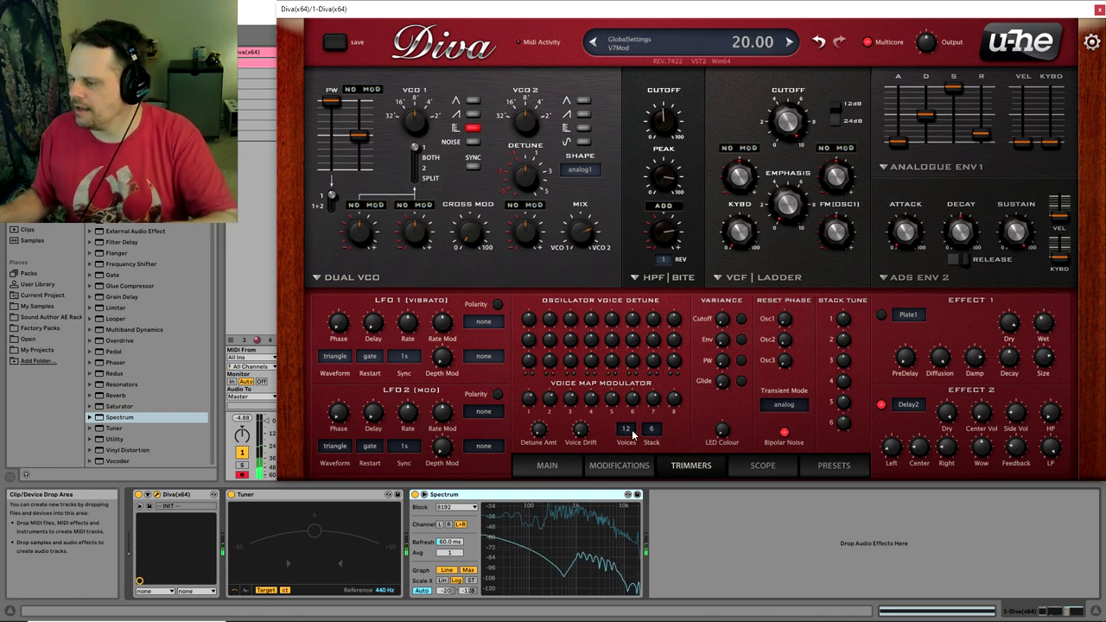
Set the LFO 2 waveform to rand hold and its sync to 1/8.
click(612, 465)
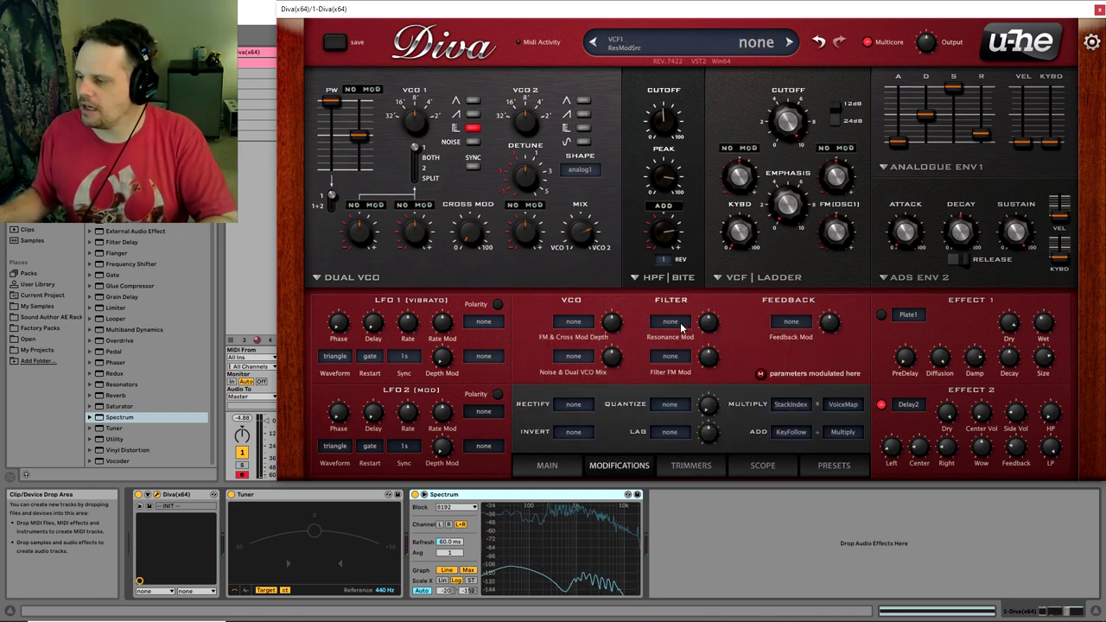
click(336, 448)
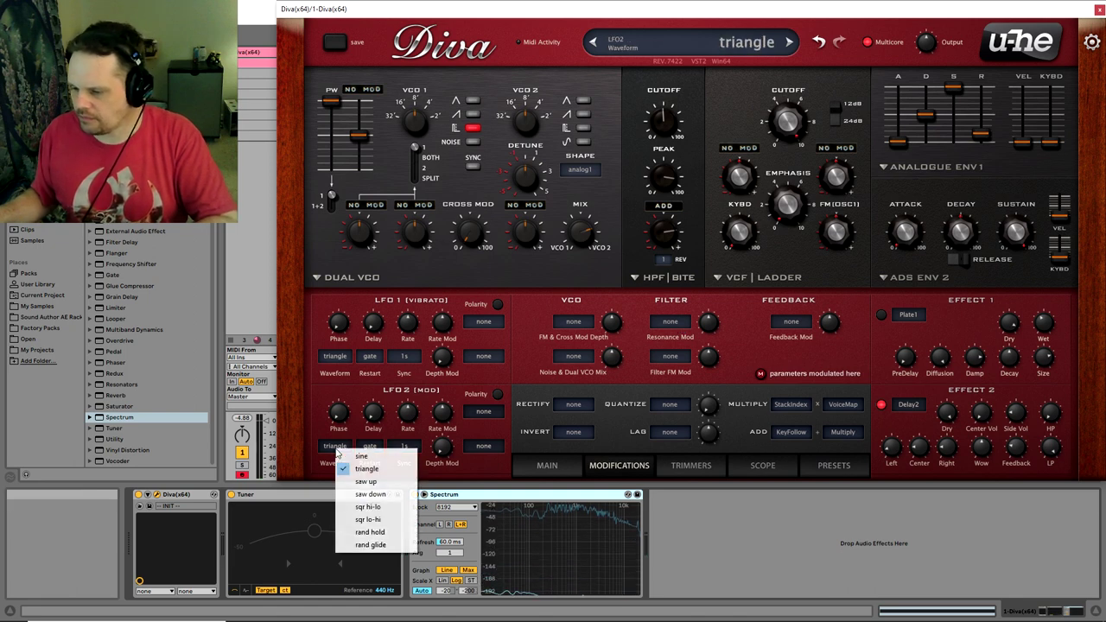
click(371, 533)
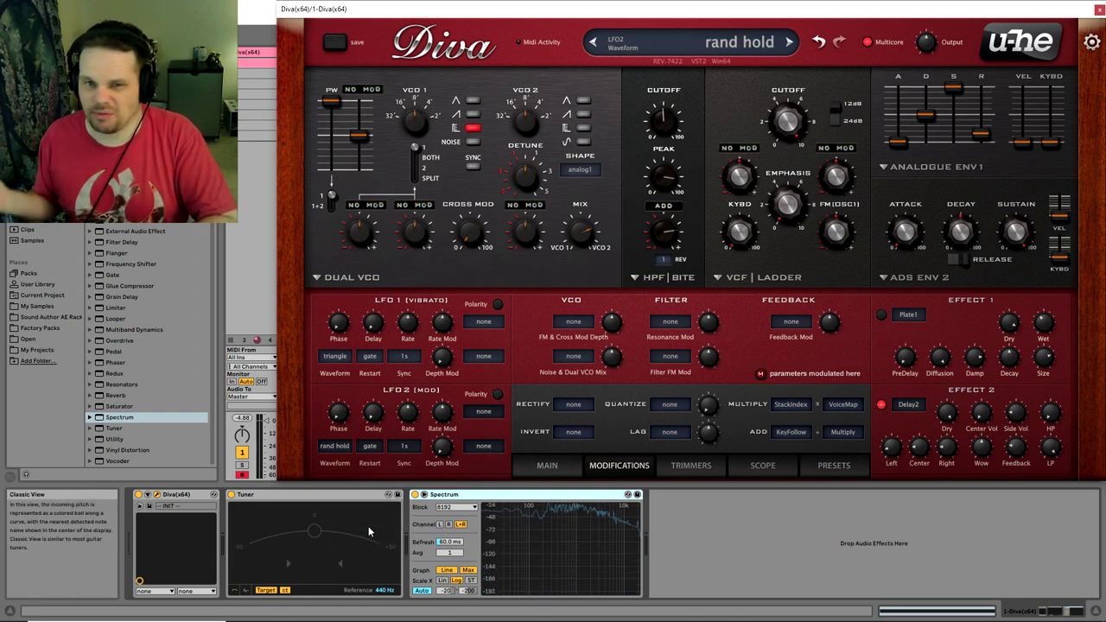
click(404, 446)
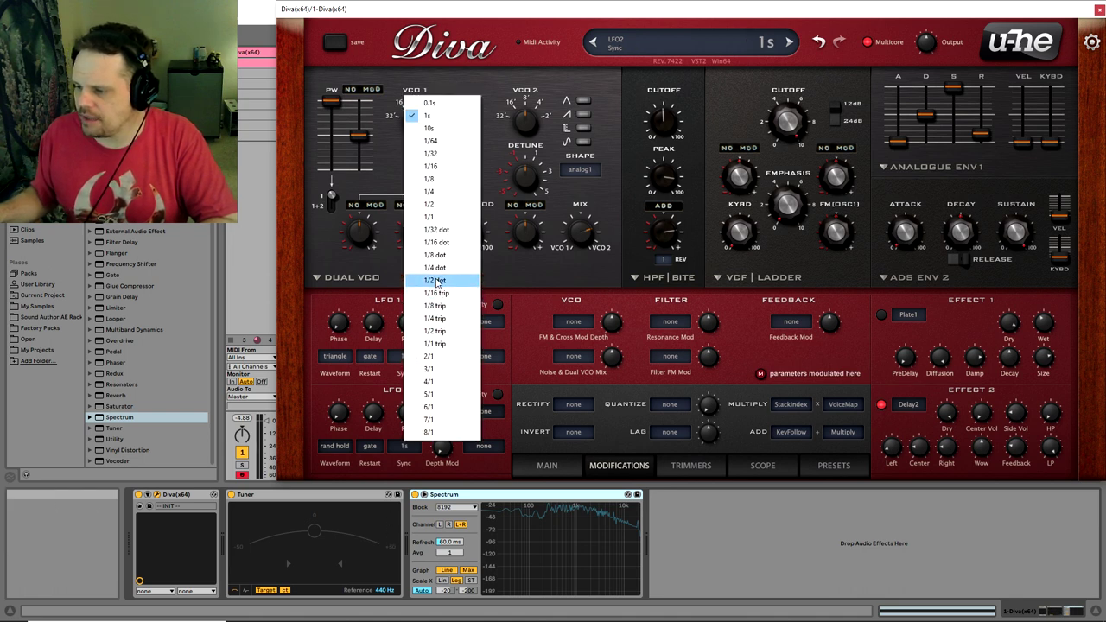
click(432, 179)
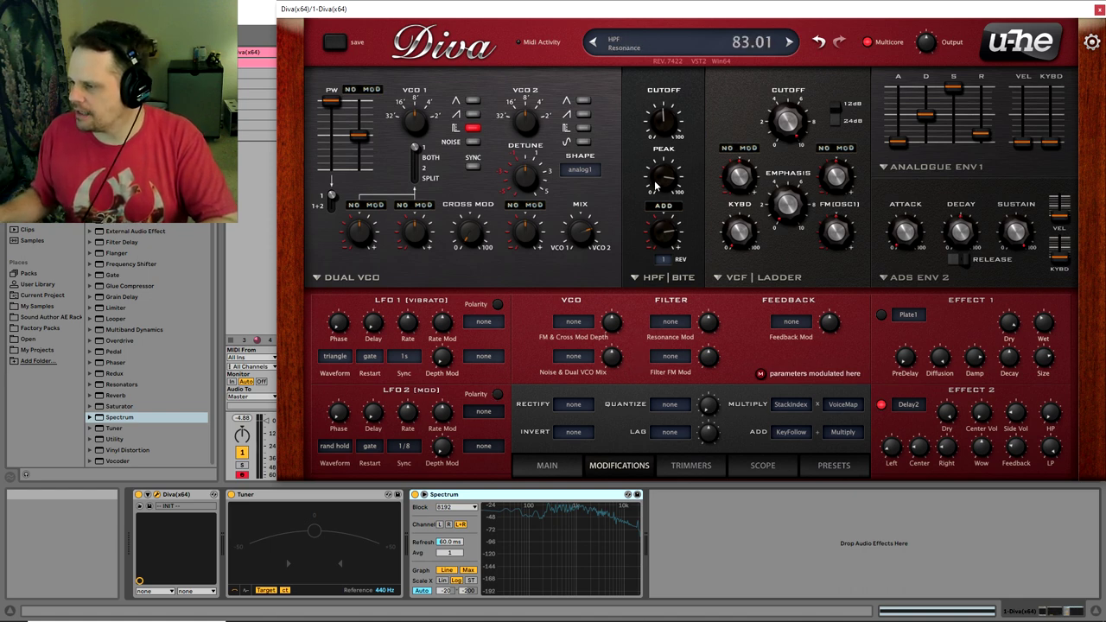
Assign LFO2 as the source for the filter's Resonance Mod and nudge the HPF BITE peak slightly.
click(670, 324)
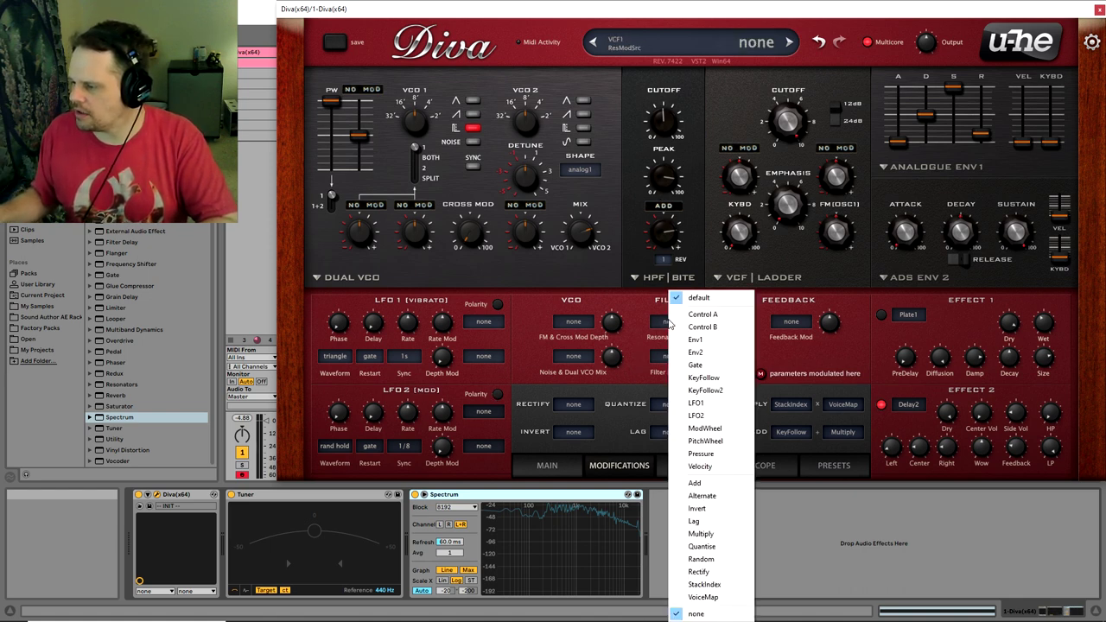
click(695, 415)
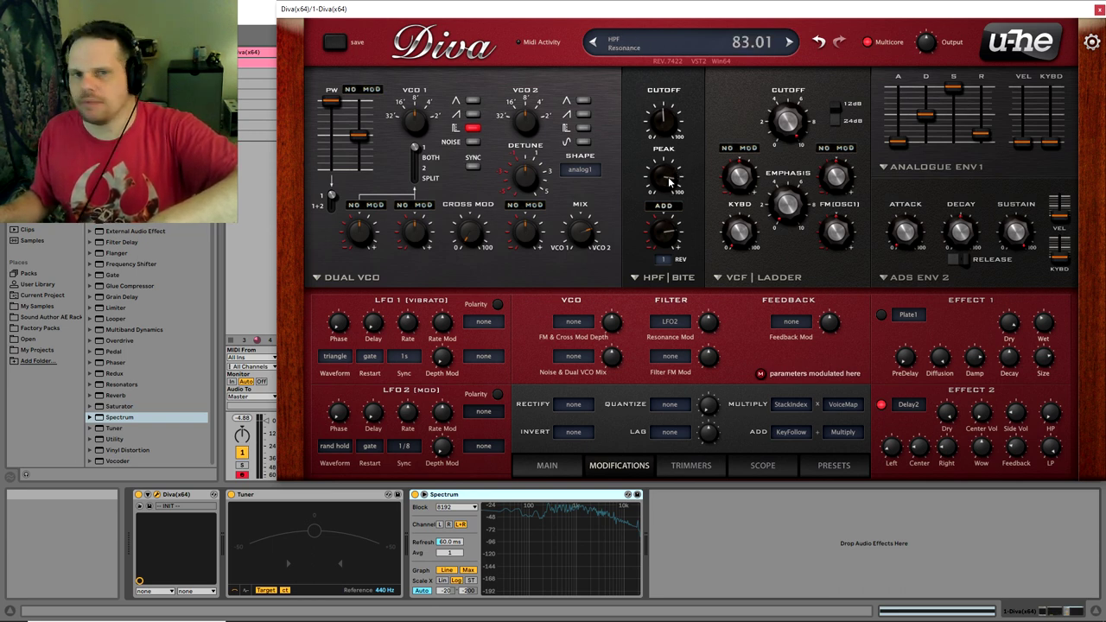
mouse_move(668, 183)
mouse_down()
mouse_move(677, 156)
mouse_move(668, 177)
mouse_up()
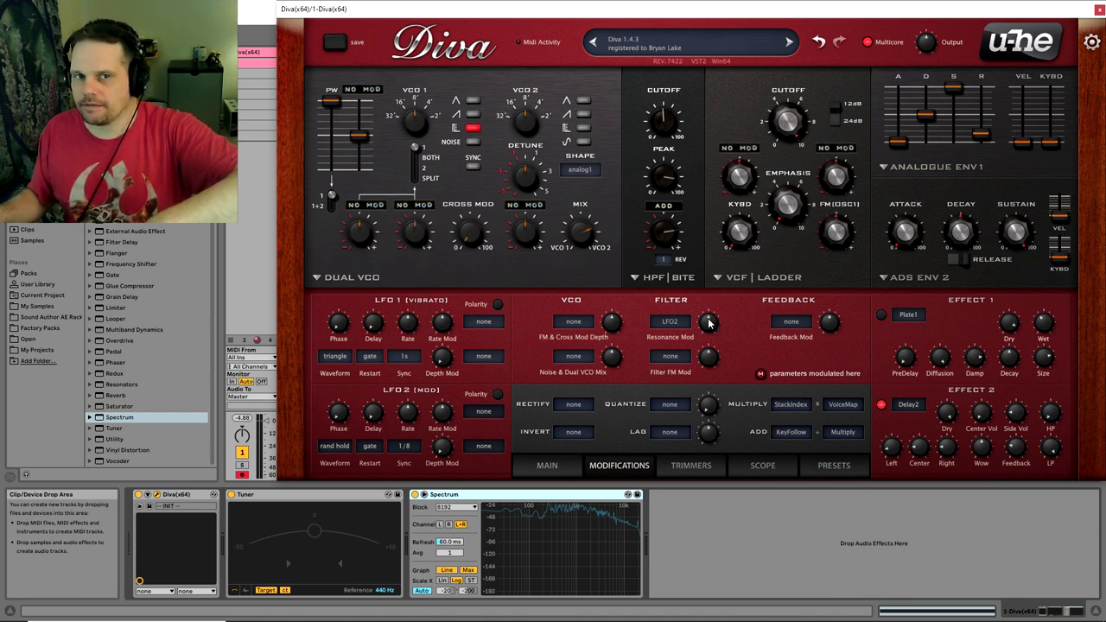
Try a Resonance Mod depth of 17.11, reset the depth, and raise the HPF BITE peak.
mouse_move(709, 322)
mouse_down()
mouse_move(782, 61)
mouse_move(695, 338)
mouse_move(748, 215)
mouse_up()
drag(707, 333, 723, 301)
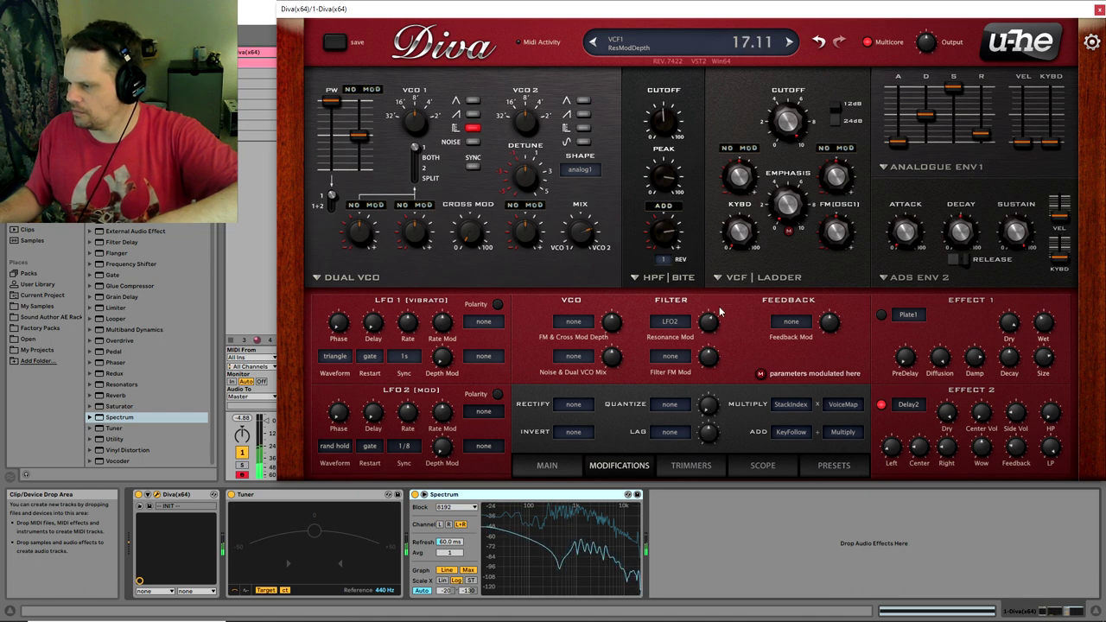
double_click(716, 322)
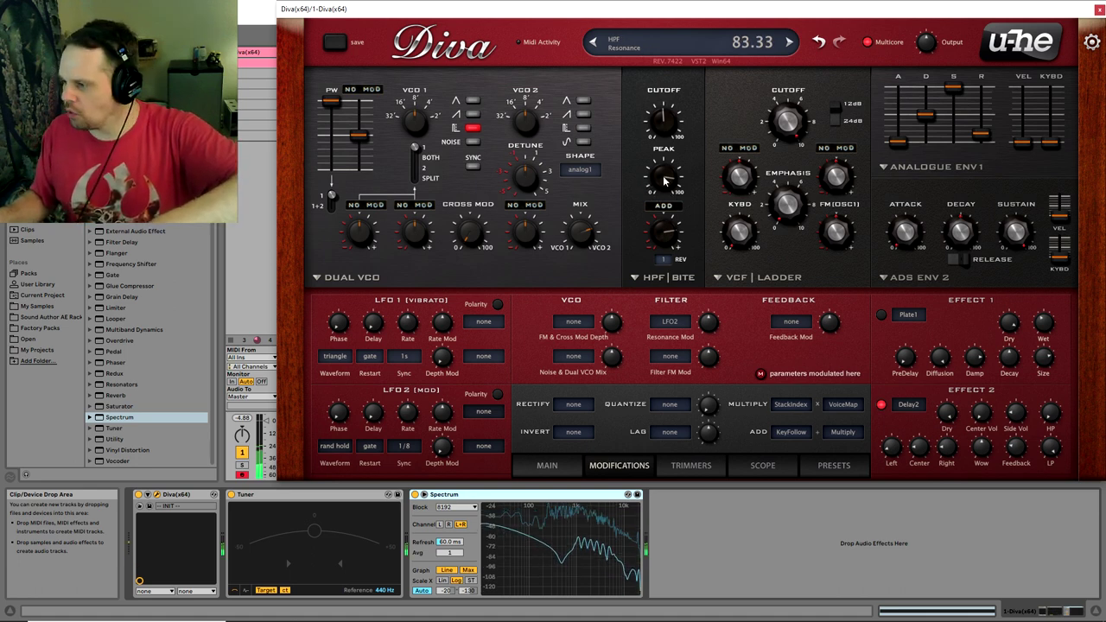
drag(663, 178, 704, 95)
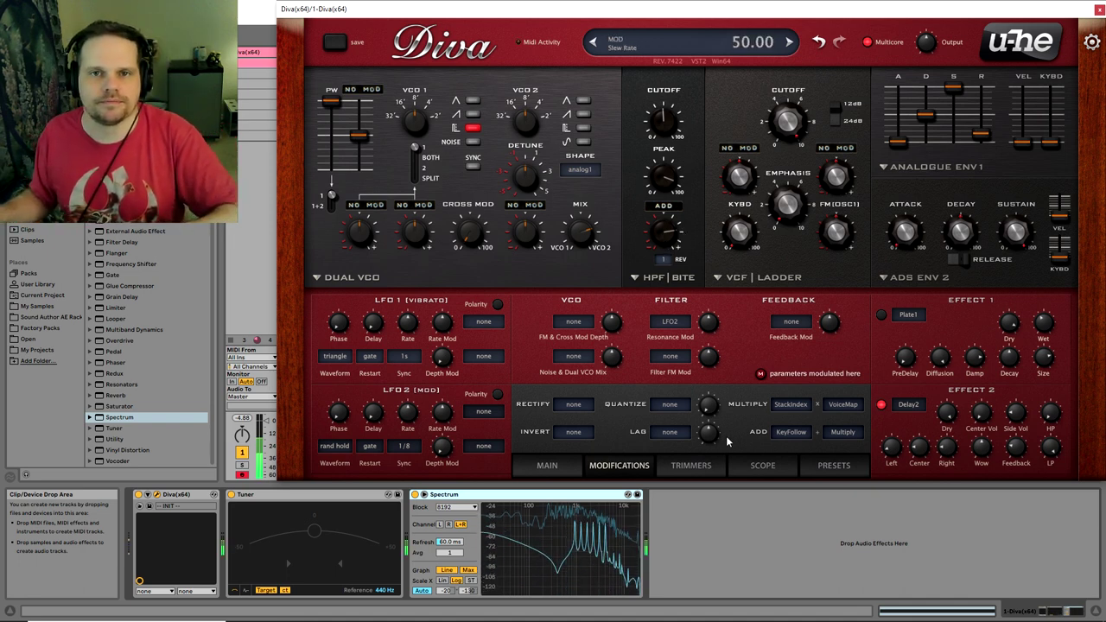
Review the Voice Map Modulator knobs and check the Notepad list of Stack Index and Voice Map Mod tuning values.
click(697, 469)
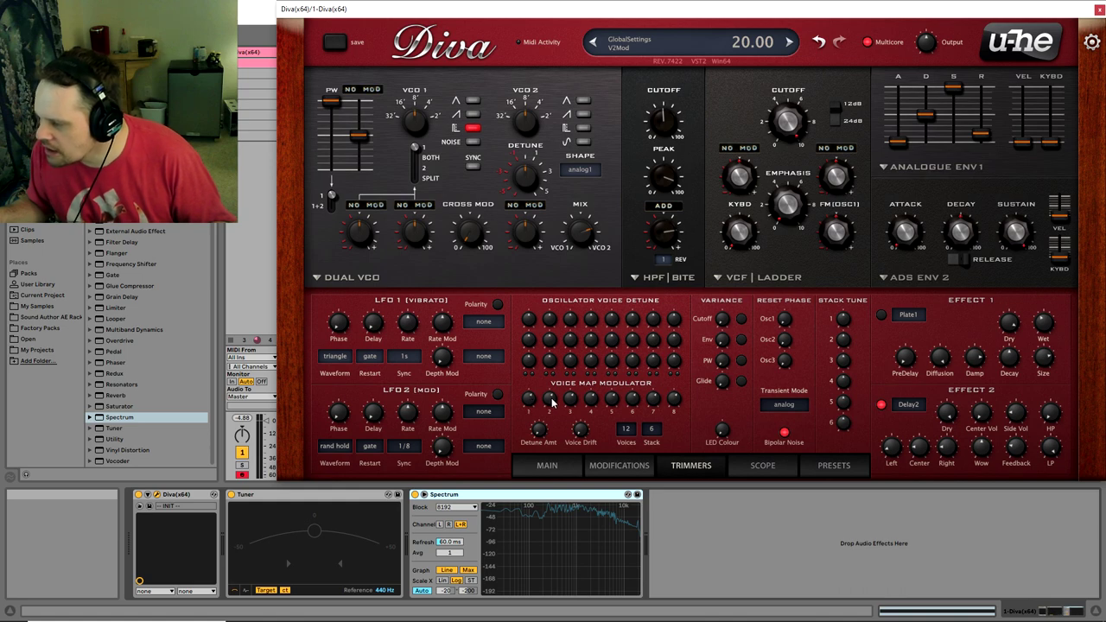
mouse_move(380, 610)
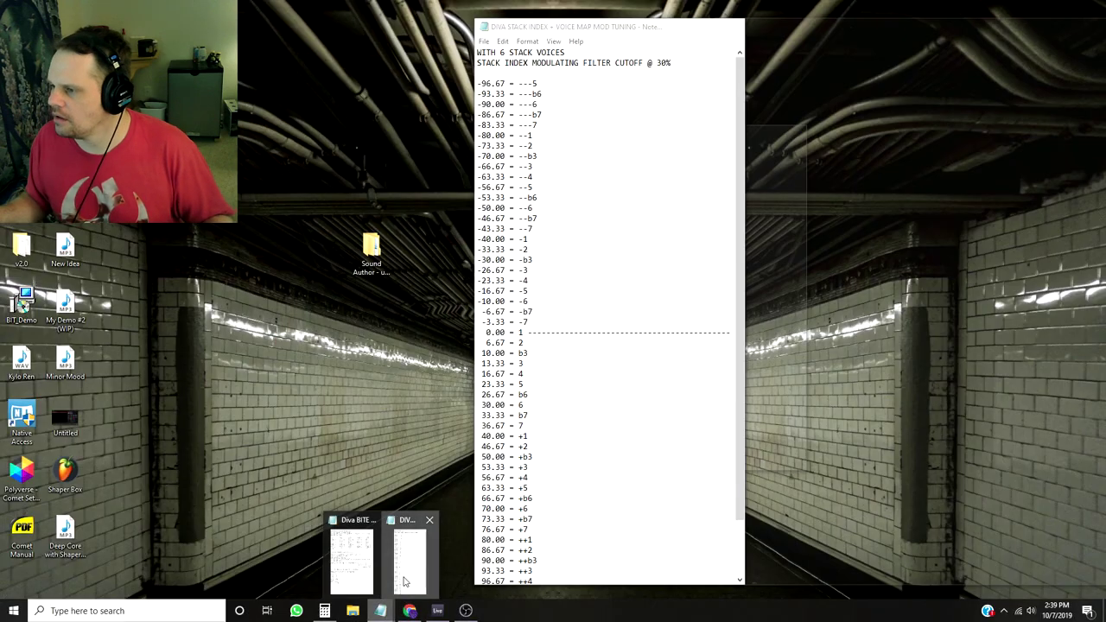
click(404, 581)
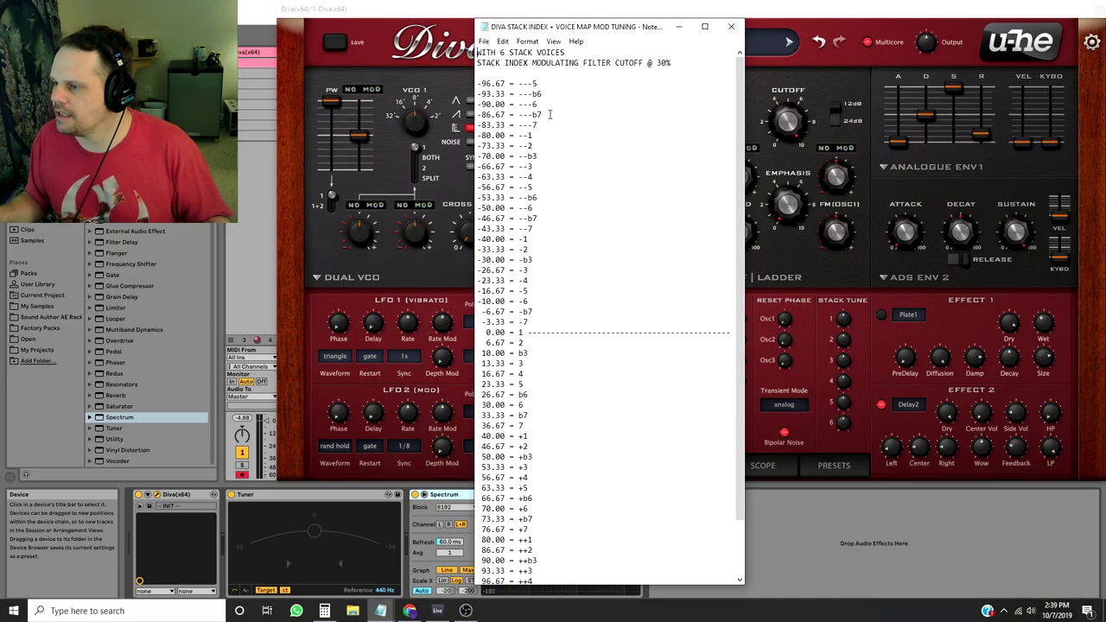
scroll(539, 146, down, 2)
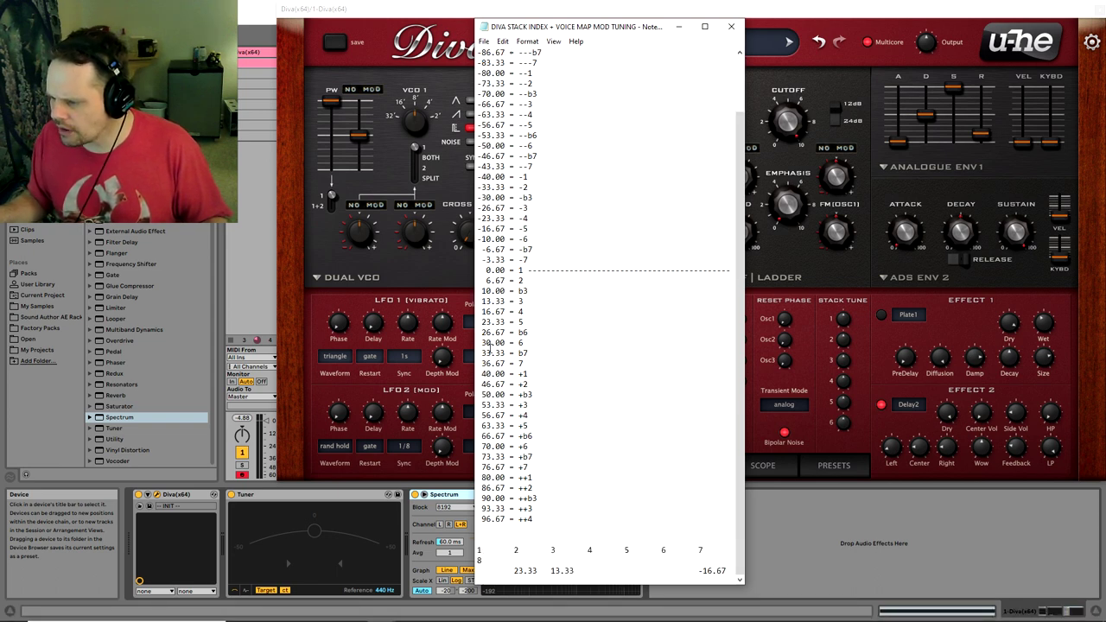
scroll(498, 375, up, 2)
scroll(509, 395, down, 2)
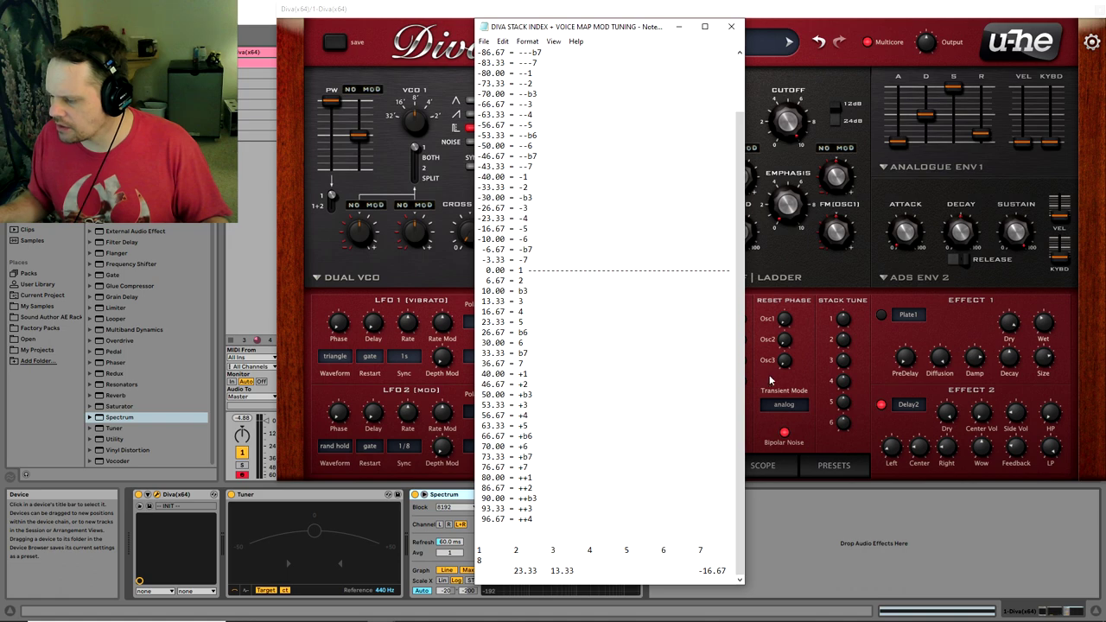
scroll(624, 387, up, 2)
click(678, 26)
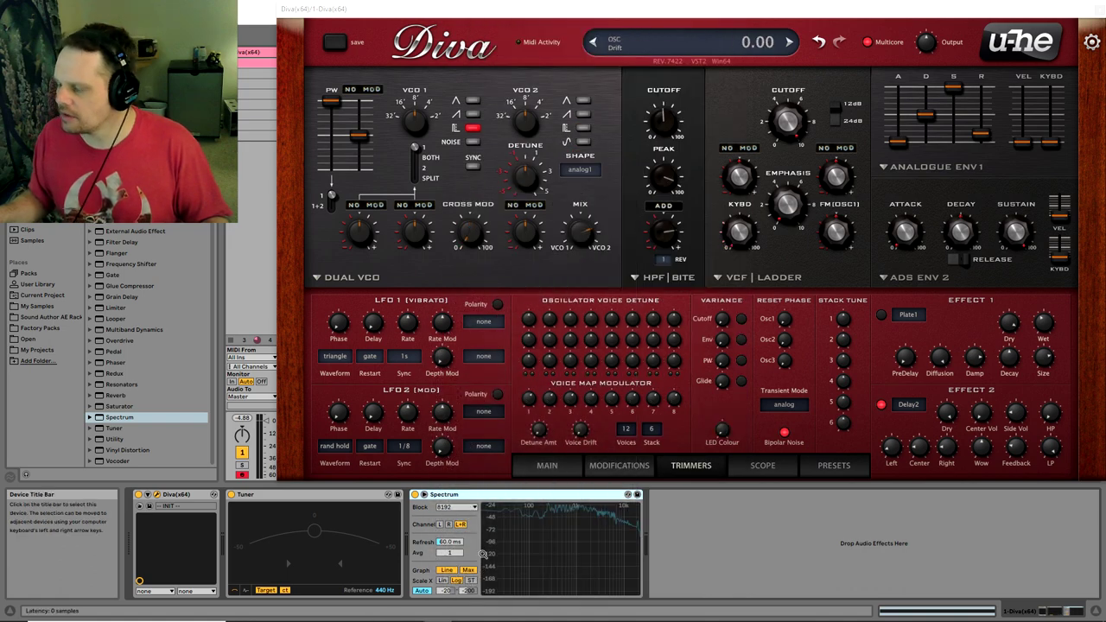
Consult the Diva BITE Highpass Tunings notes and return to the Diva window.
mouse_move(381, 611)
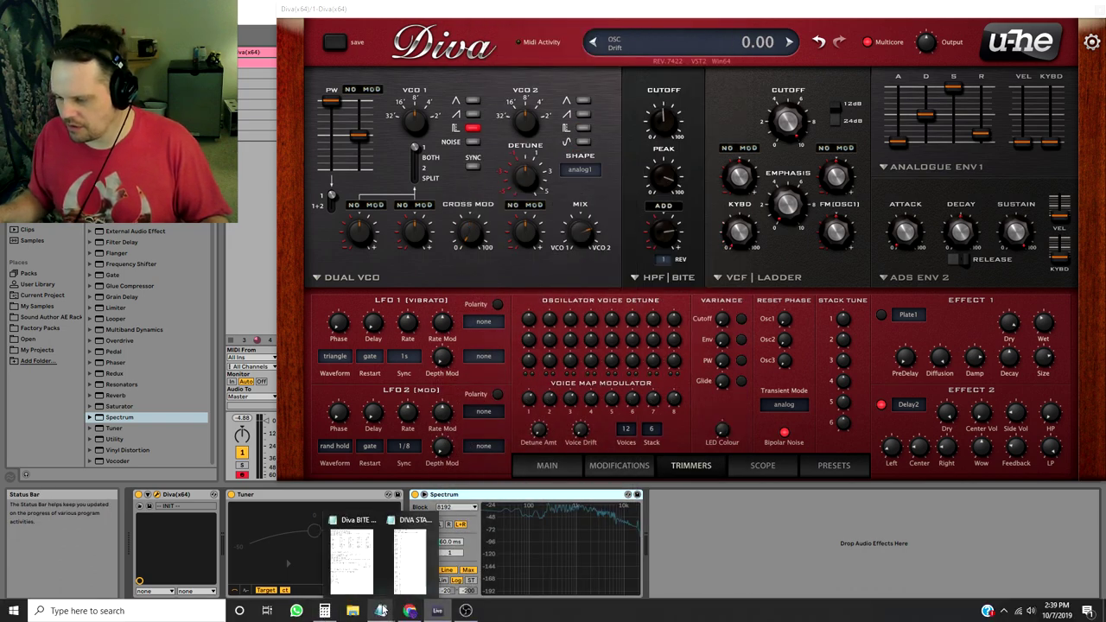
click(354, 549)
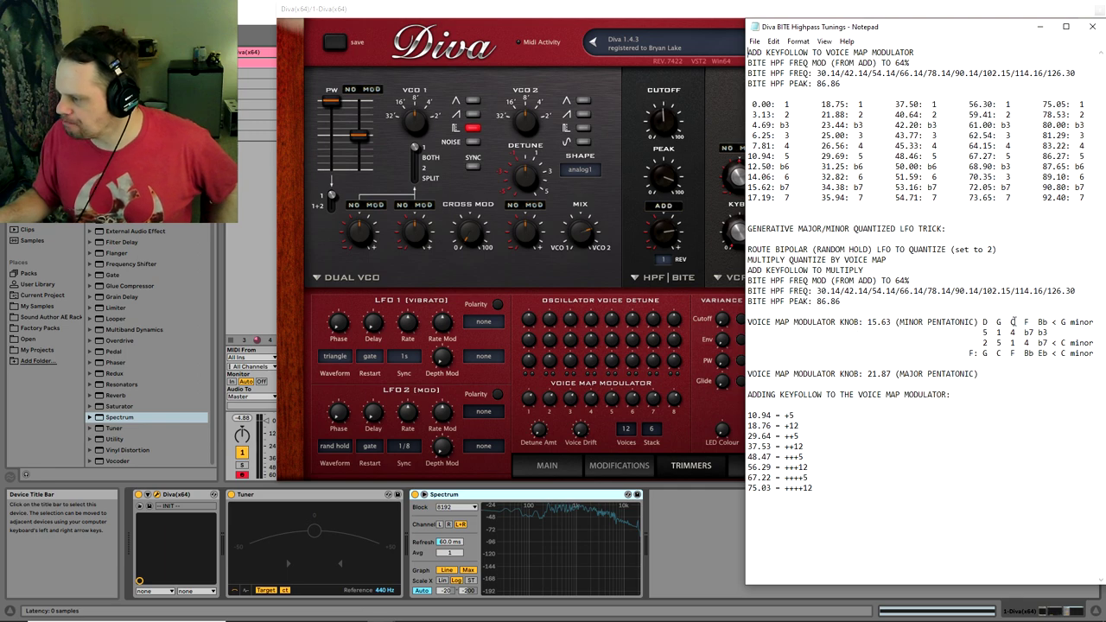
click(555, 23)
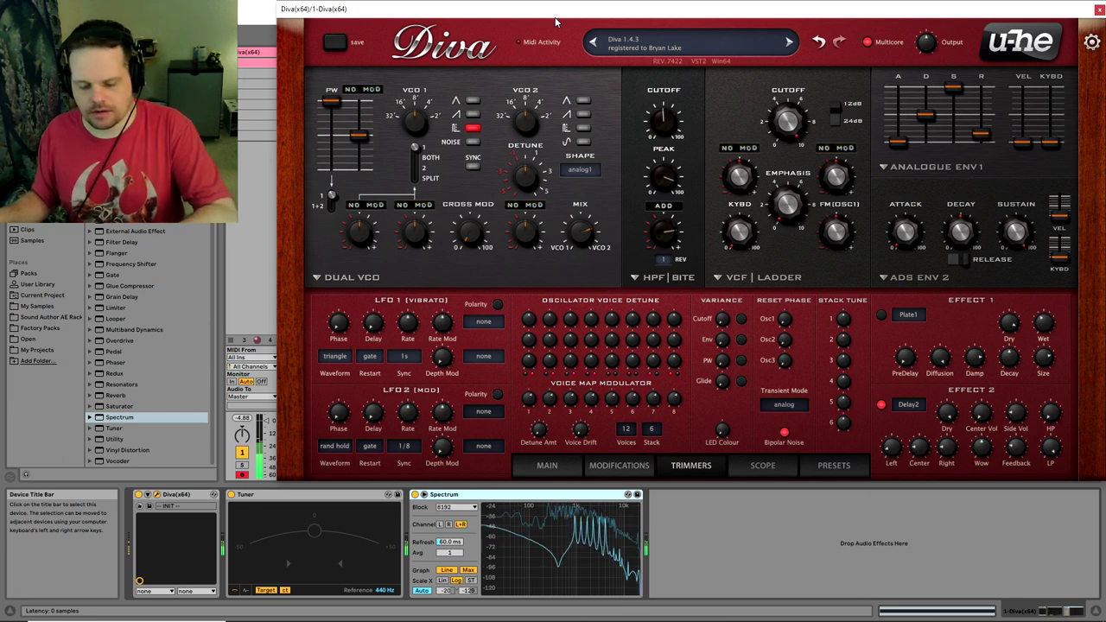
Change the VCF model to Cascade, lower its cutoff to 113.00, and raise its resonance.
click(724, 277)
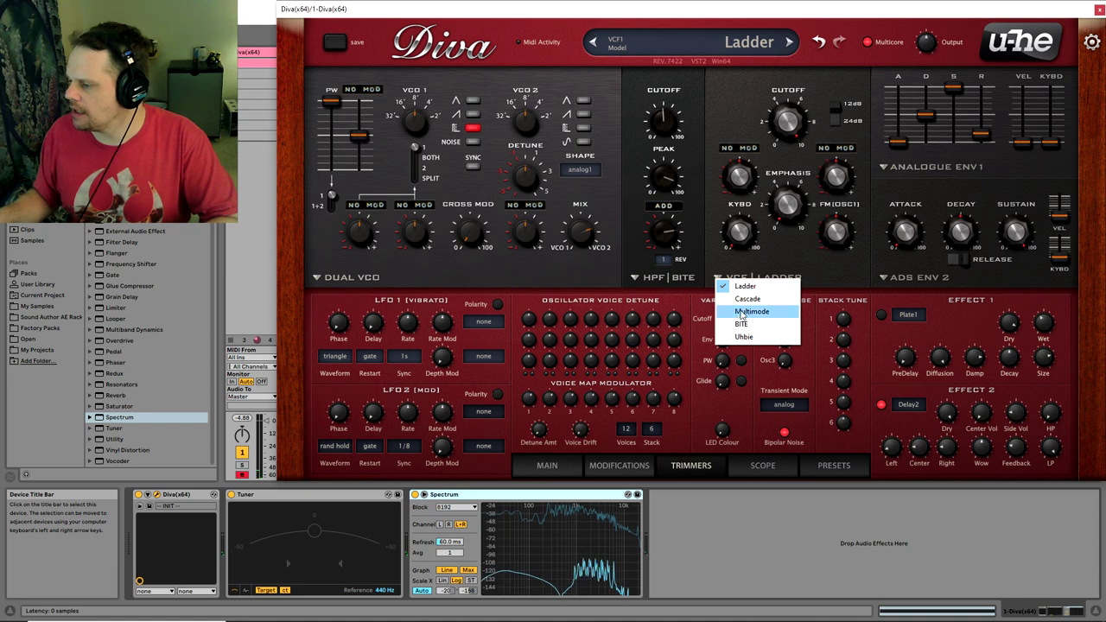
click(745, 298)
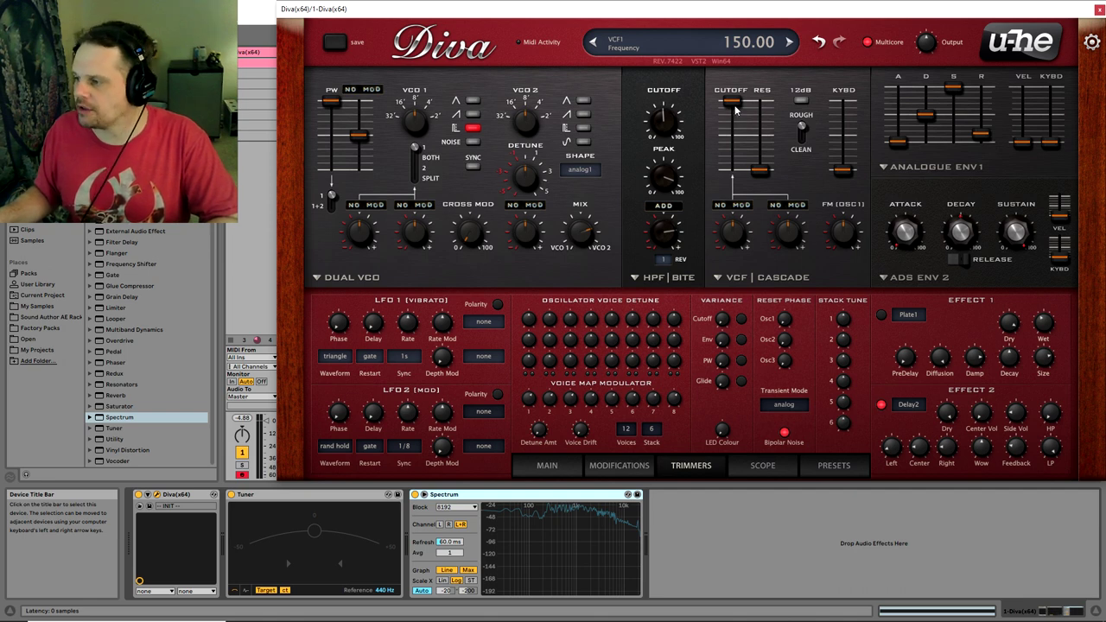
drag(731, 107, 743, 127)
drag(759, 170, 760, 162)
drag(731, 118, 731, 130)
drag(754, 166, 734, 131)
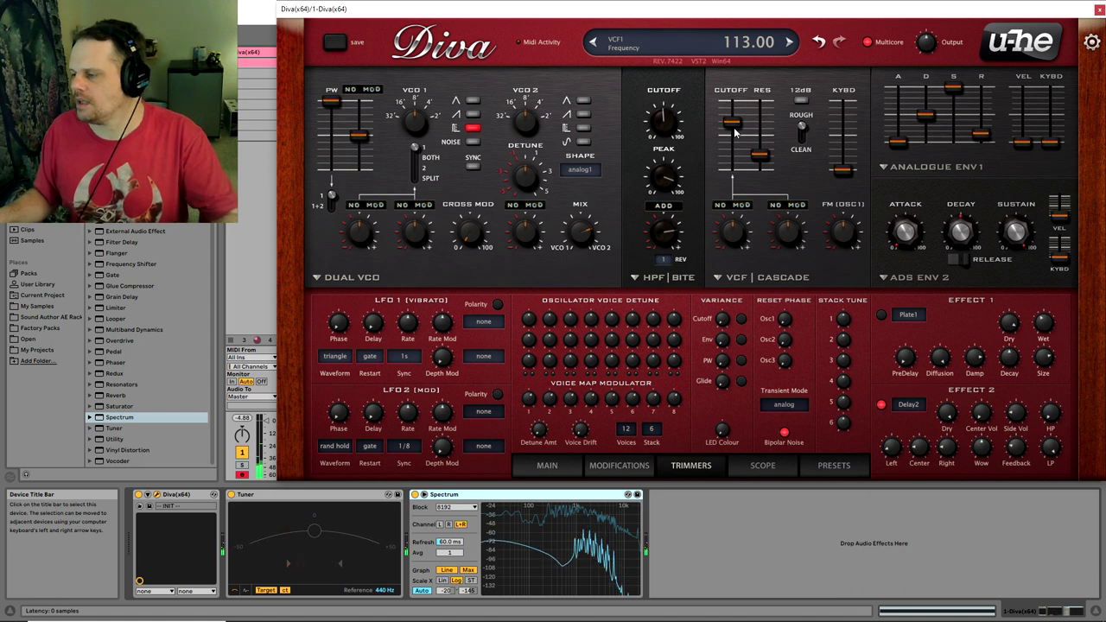
mouse_move(535, 406)
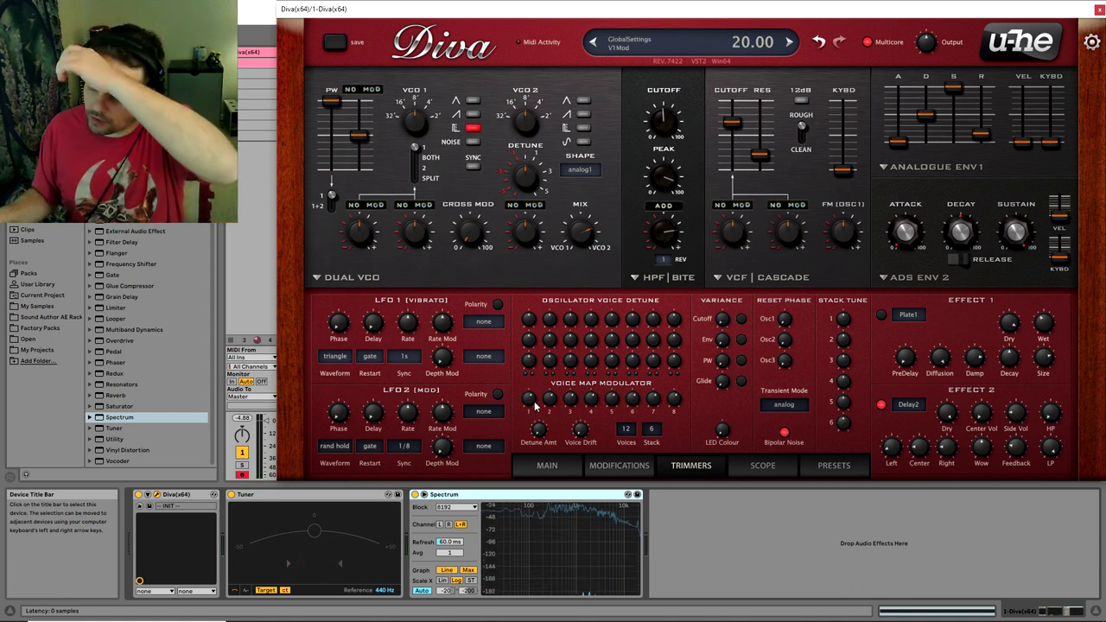
click(531, 397)
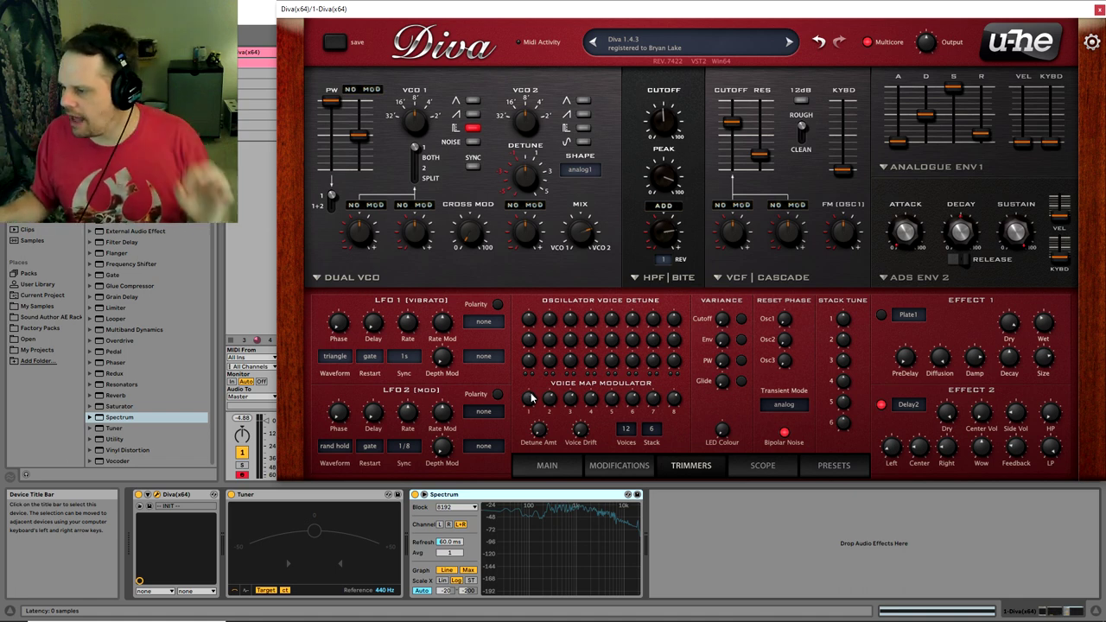
click(532, 398)
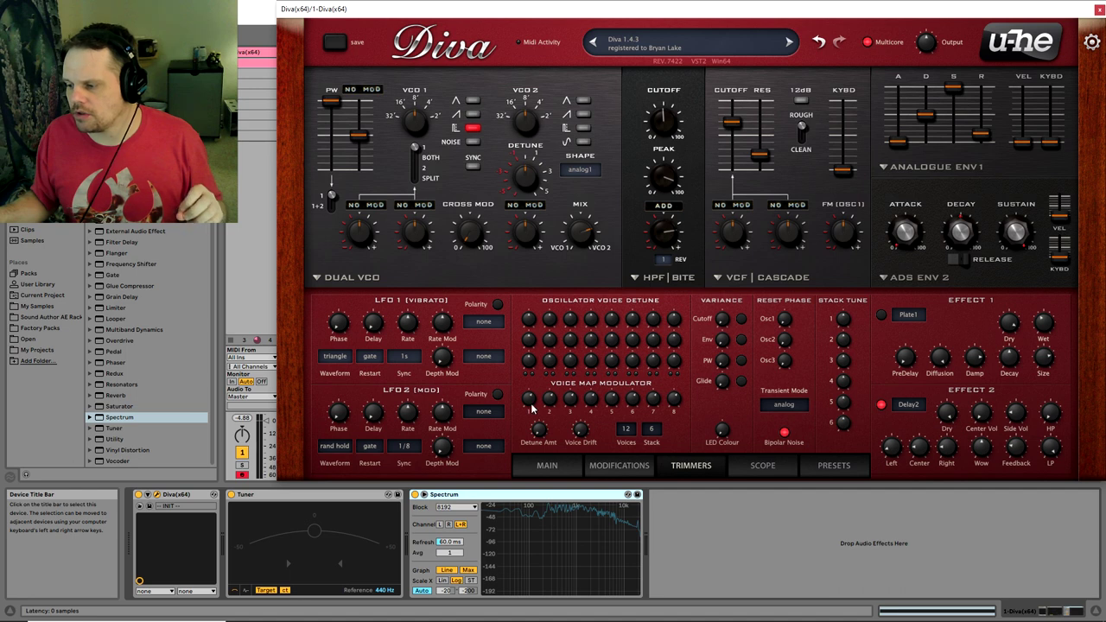
click(531, 408)
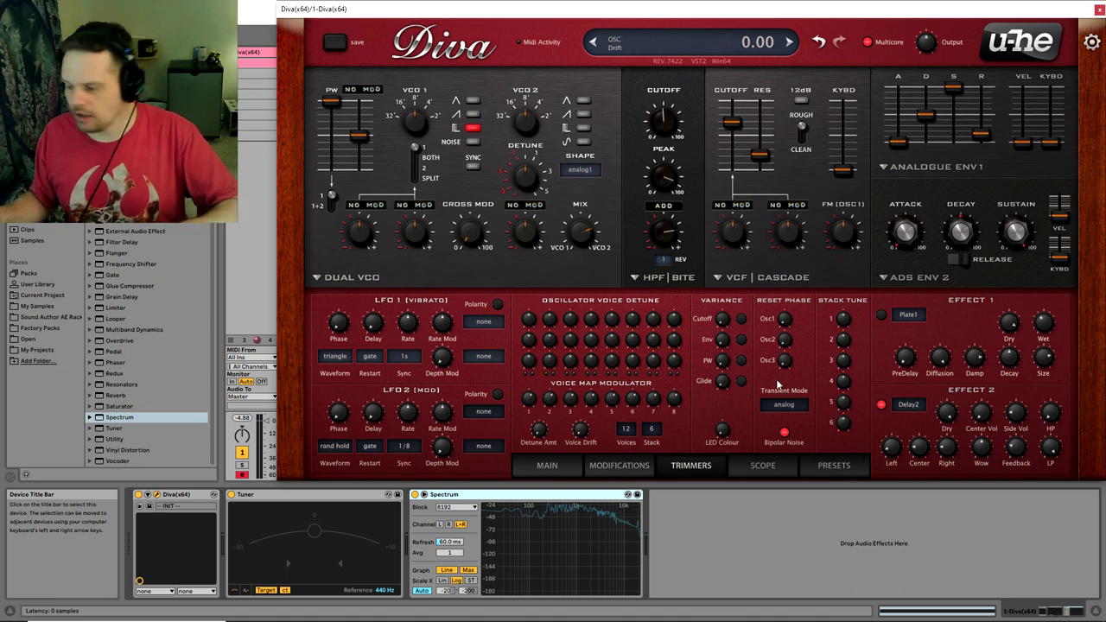
Close the Diva window, expand the Spectrum display to examine the harmonic peaks, and reopen Diva.
click(1099, 9)
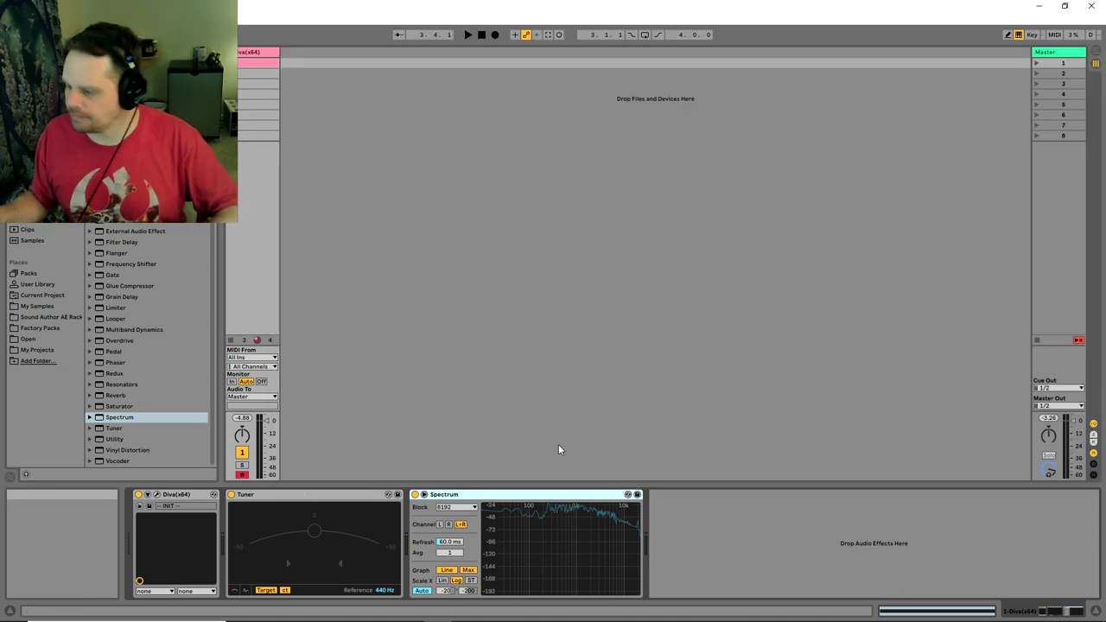
click(425, 495)
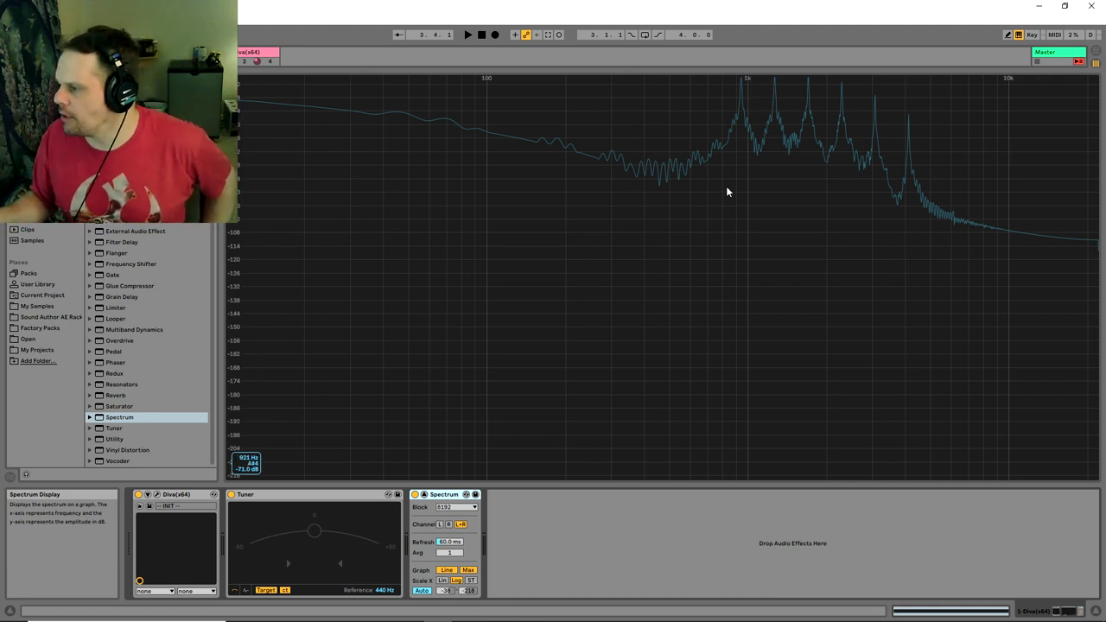
click(157, 497)
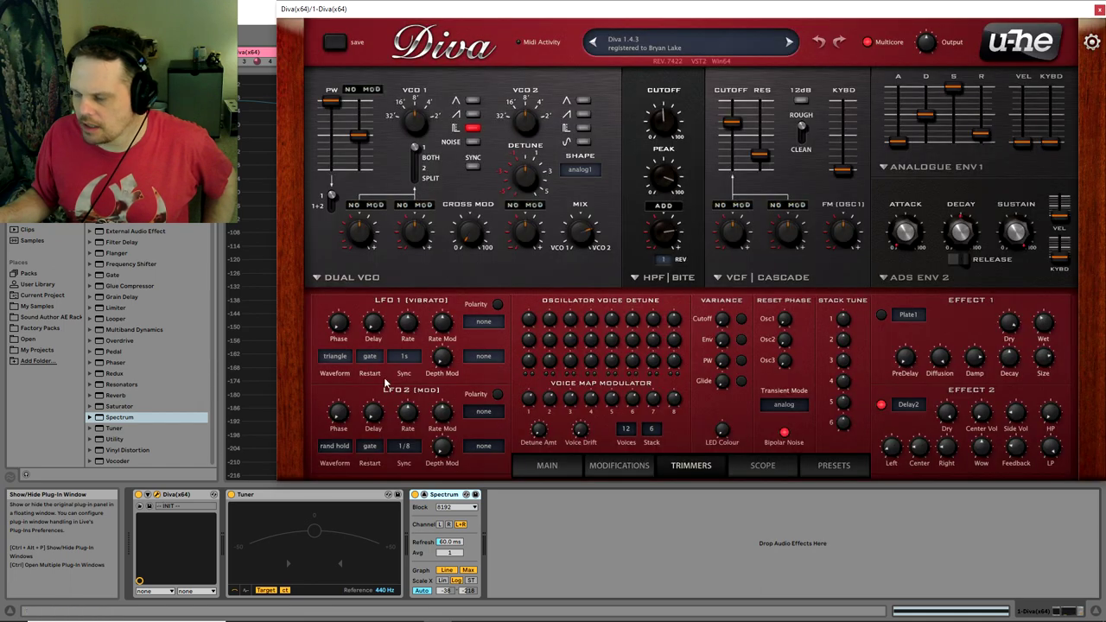
Load the init preset and switch the oscillator model to Dual VCO.
click(696, 52)
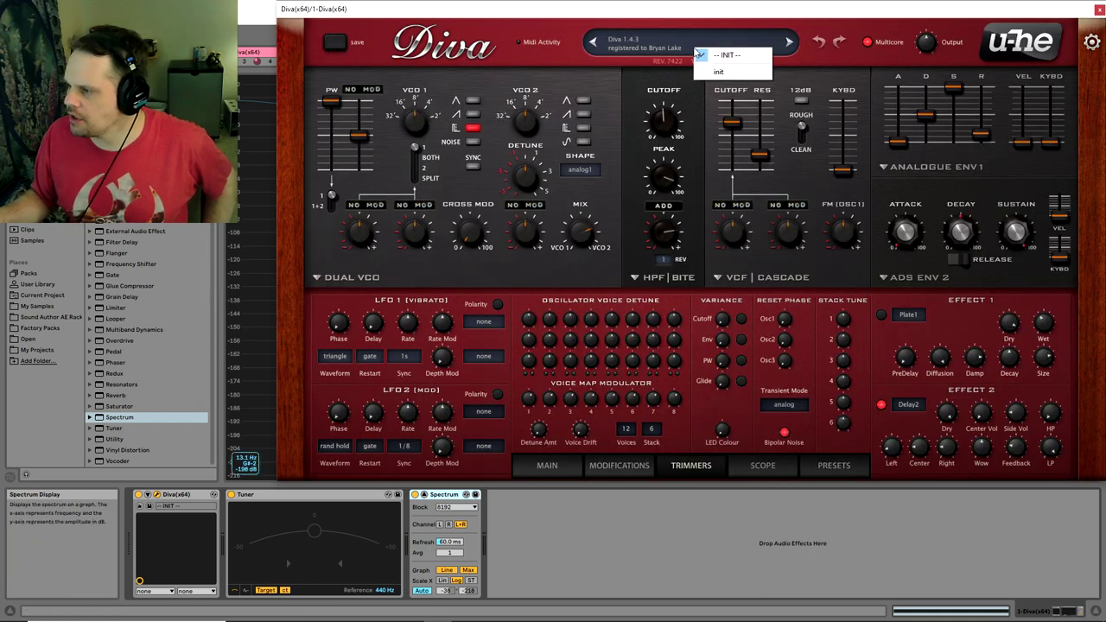
click(718, 72)
click(333, 277)
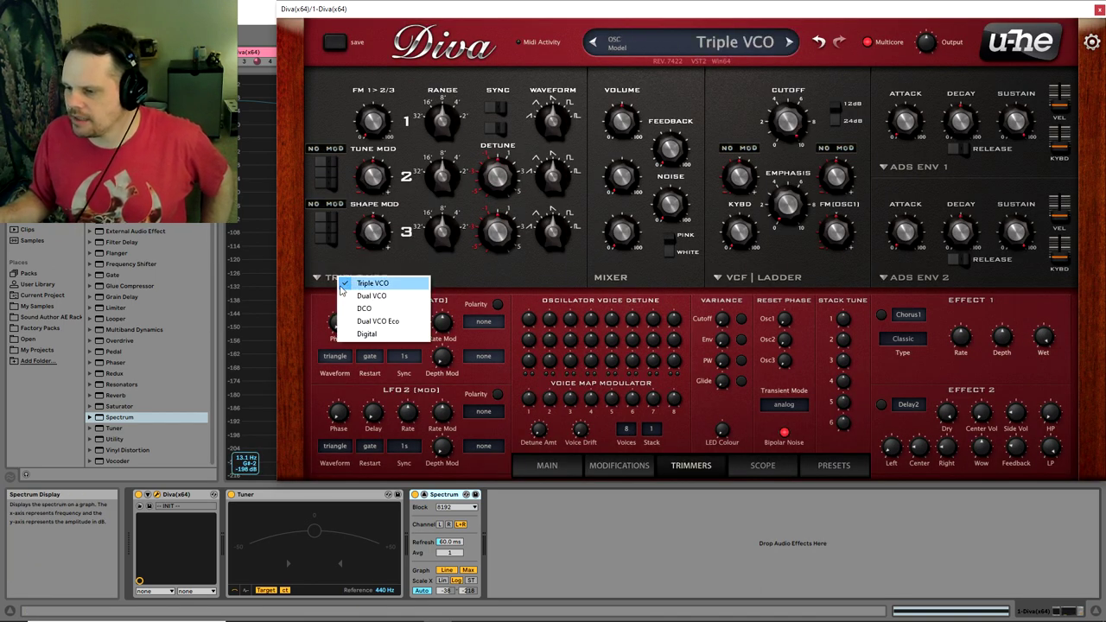
click(372, 295)
Set VCO 1 to the pulse waveform only with pulse width at maximum, and turn off VCO 2's sawtooth.
click(471, 129)
click(472, 114)
drag(331, 135, 332, 101)
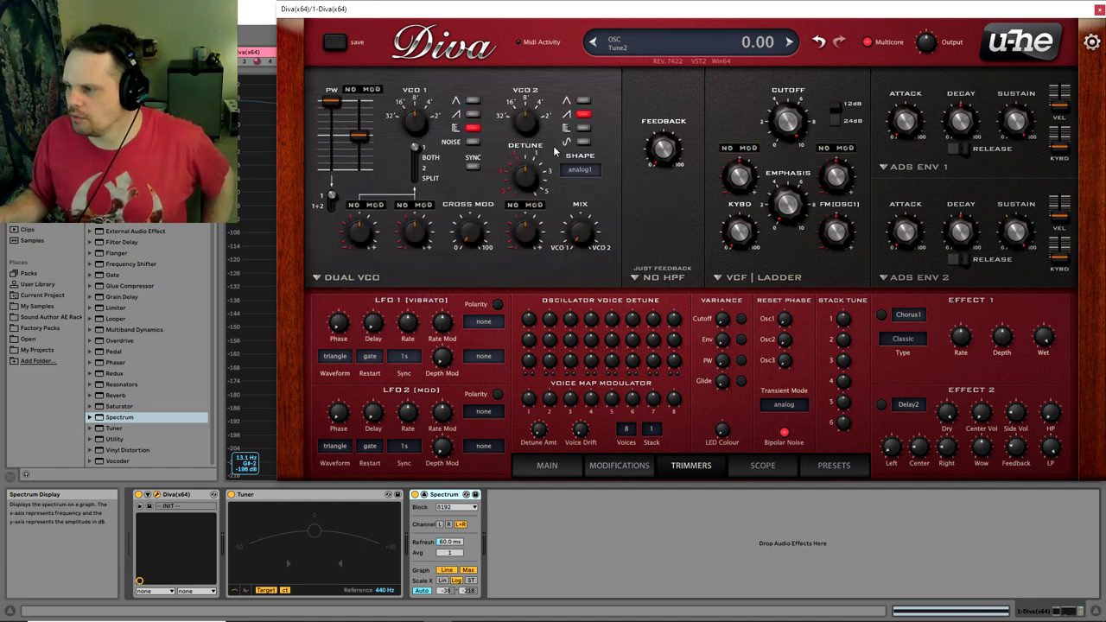
click(585, 114)
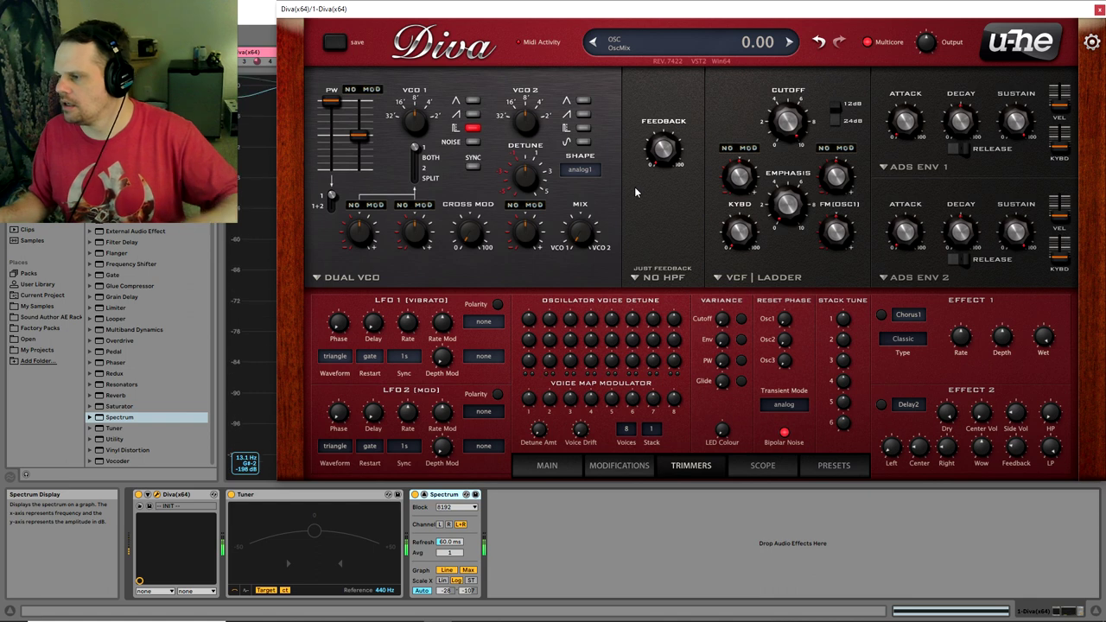
Change the VCF model to Cascade, lower its cutoff to 71.00, and raise its keyboard tracking to maximum.
click(733, 277)
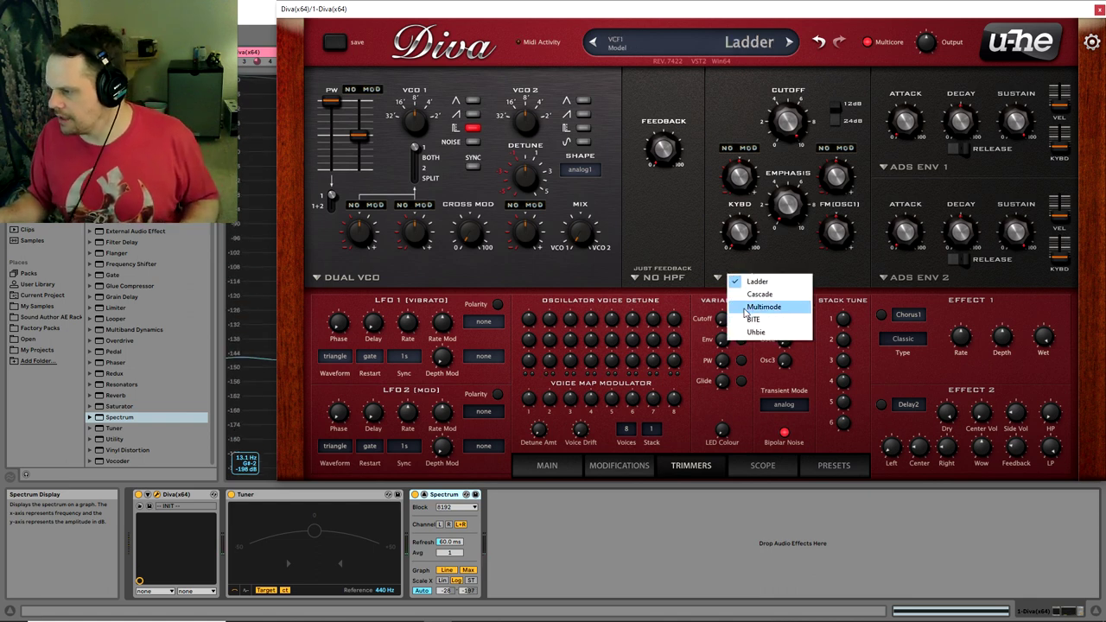
click(759, 294)
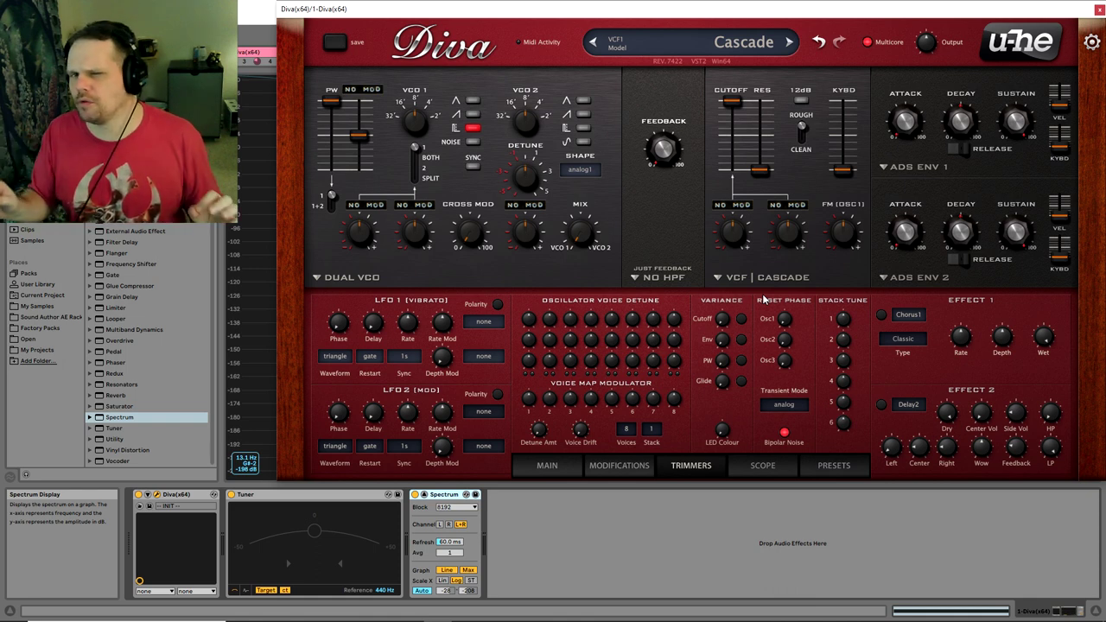
drag(730, 106, 730, 146)
drag(845, 170, 896, 6)
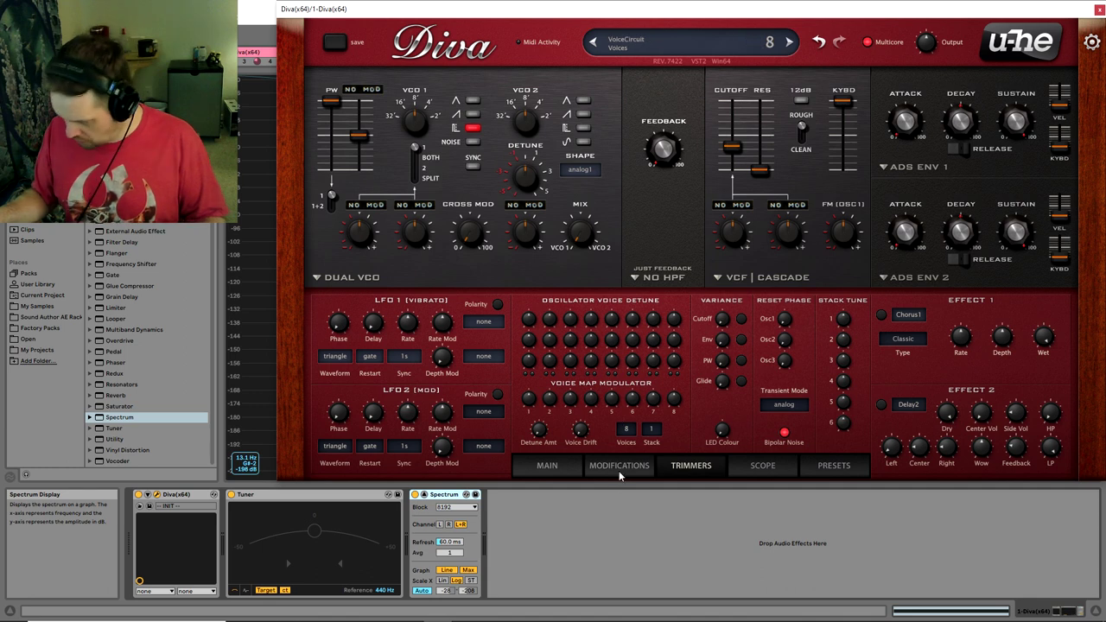
Set the voice stack to 4 and the number of voices to 12.
click(648, 430)
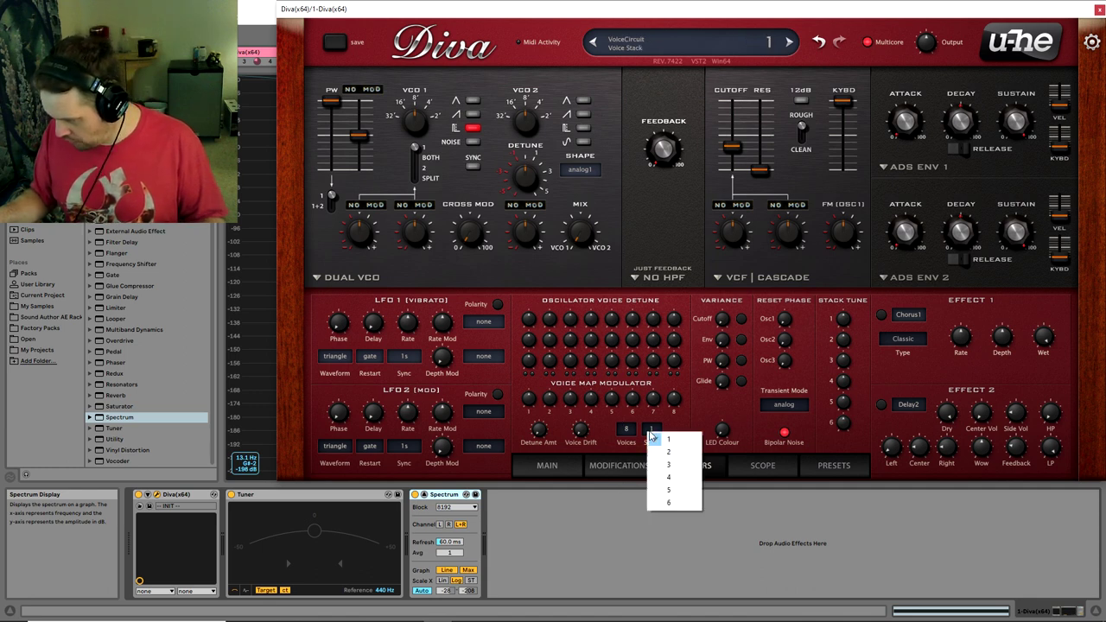
click(673, 478)
click(626, 429)
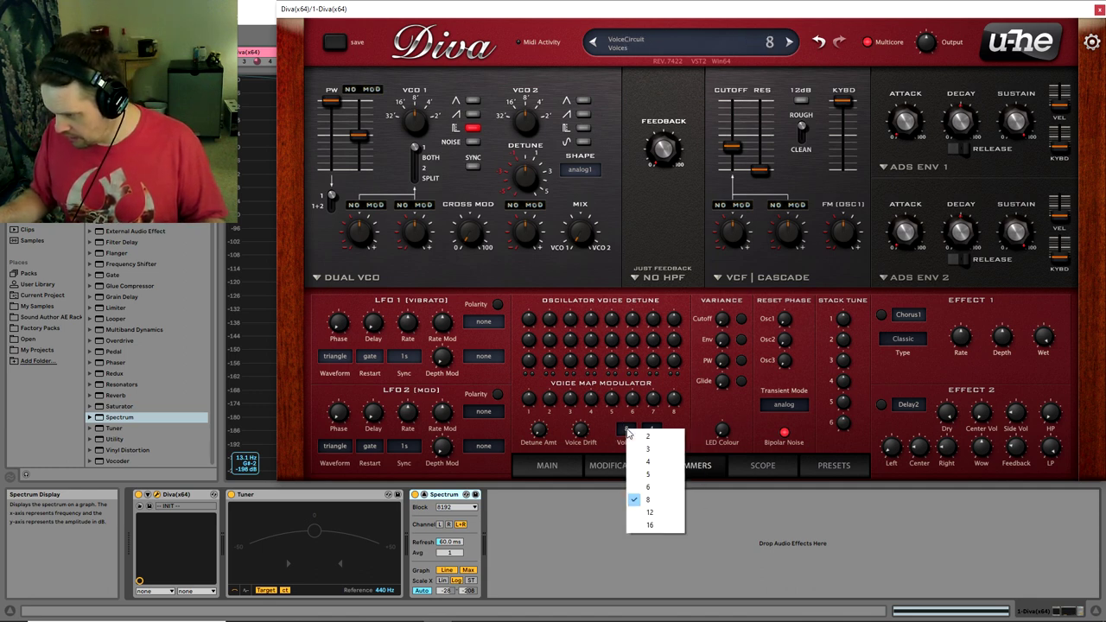
click(648, 512)
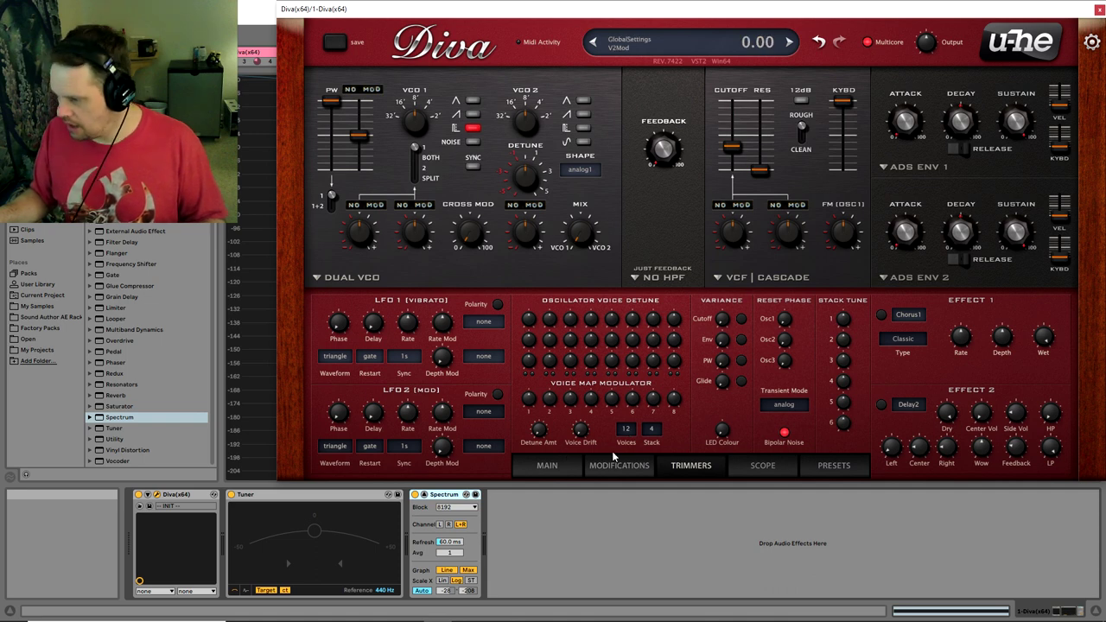
click(550, 467)
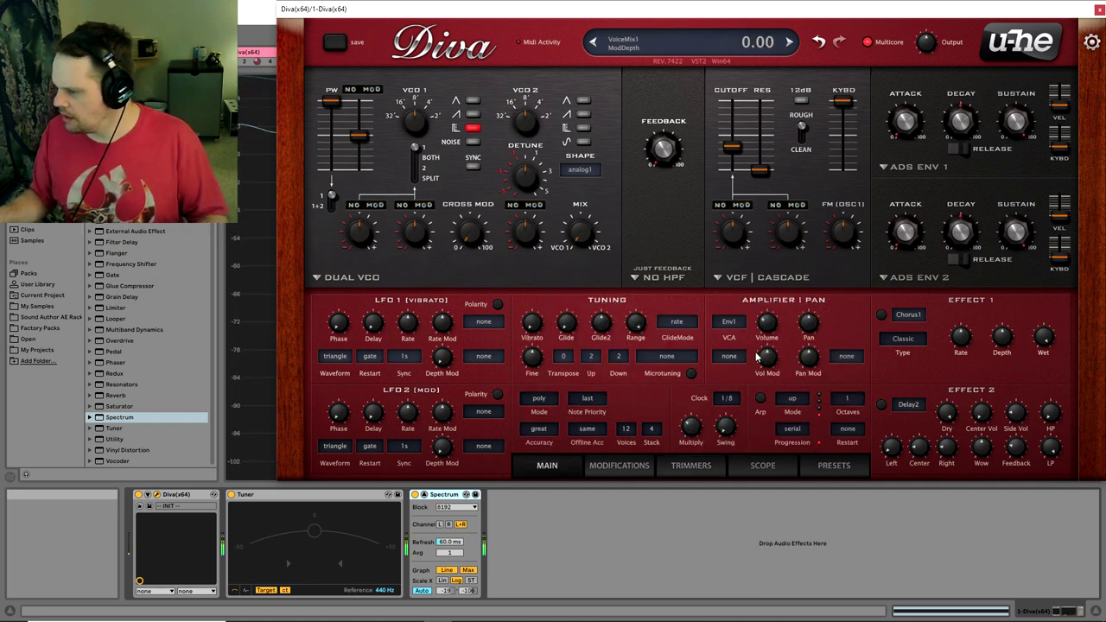
click(618, 466)
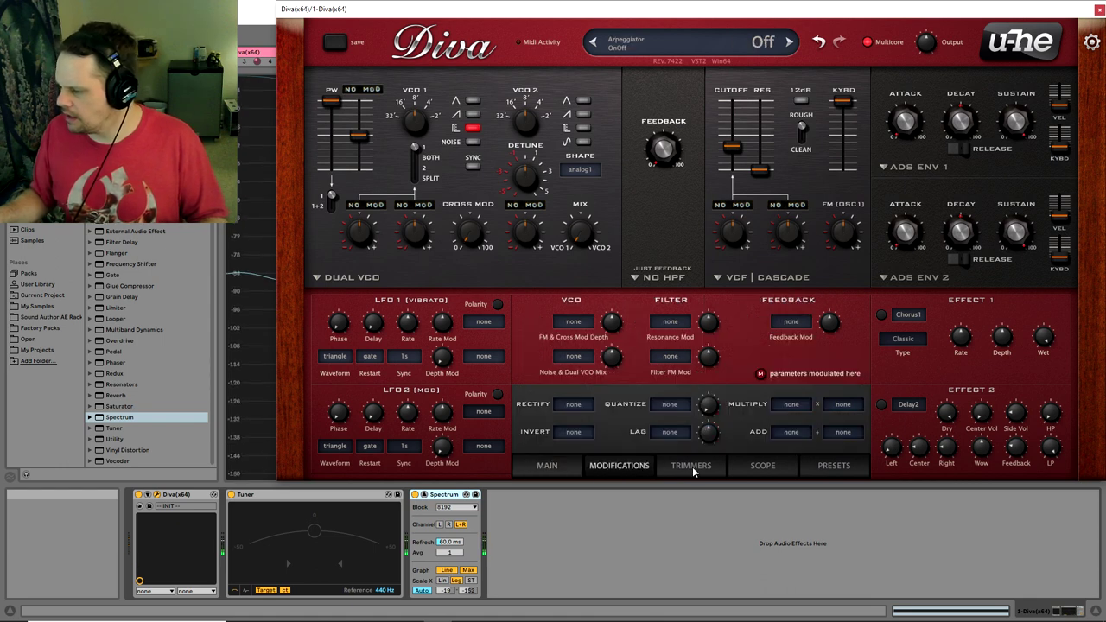
click(692, 467)
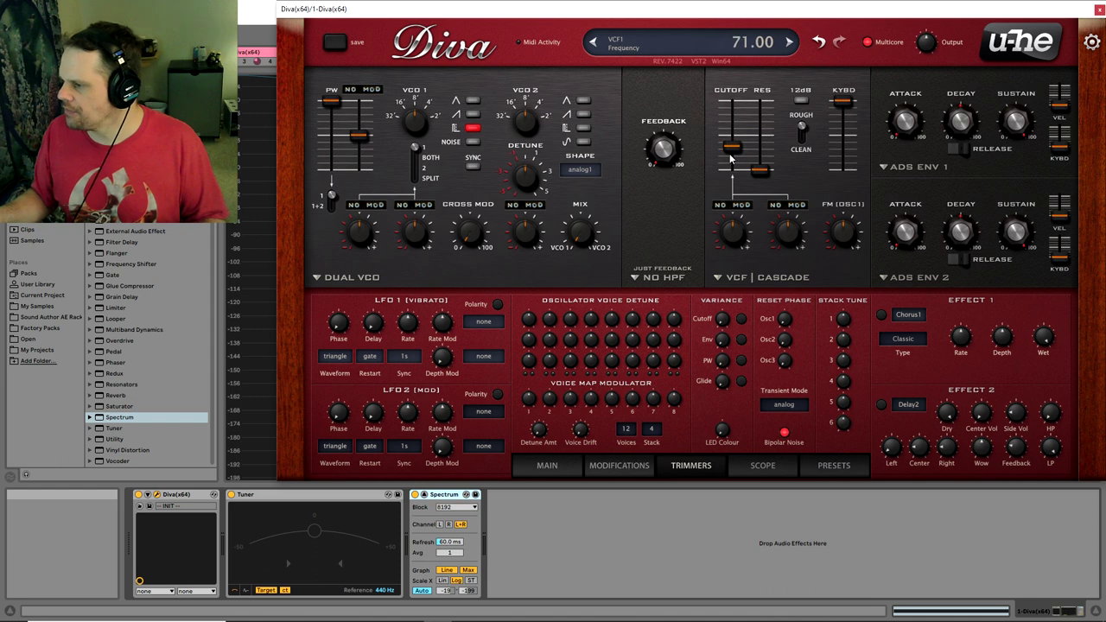
Raise the filter resonance to 92.00 and modulate the cutoff from StackIndex with a positive depth.
drag(732, 164, 783, 54)
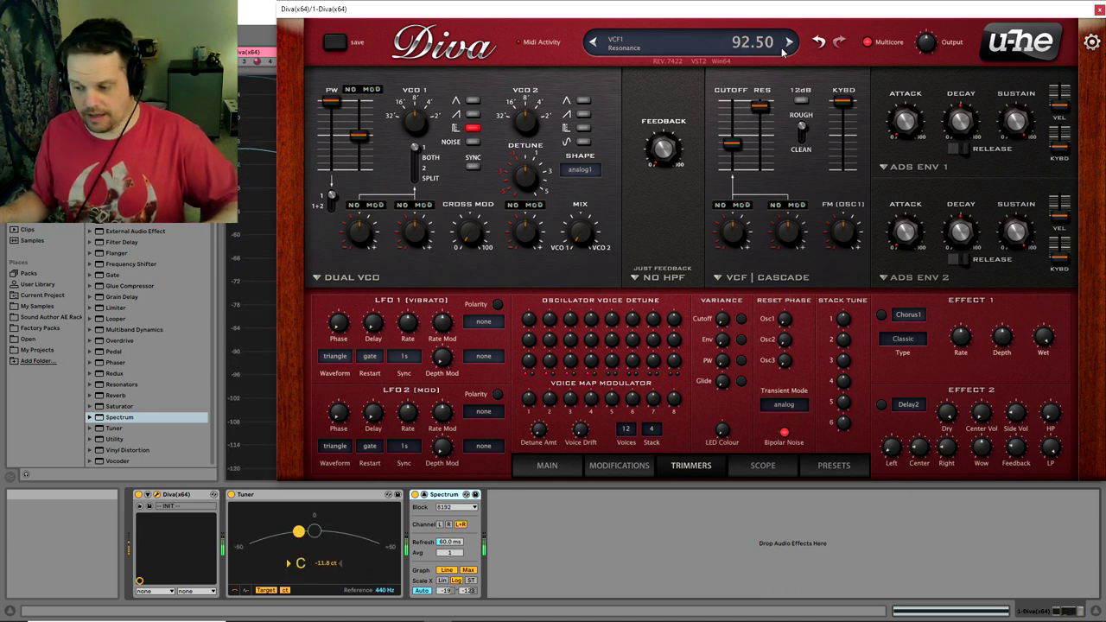
drag(765, 105, 765, 107)
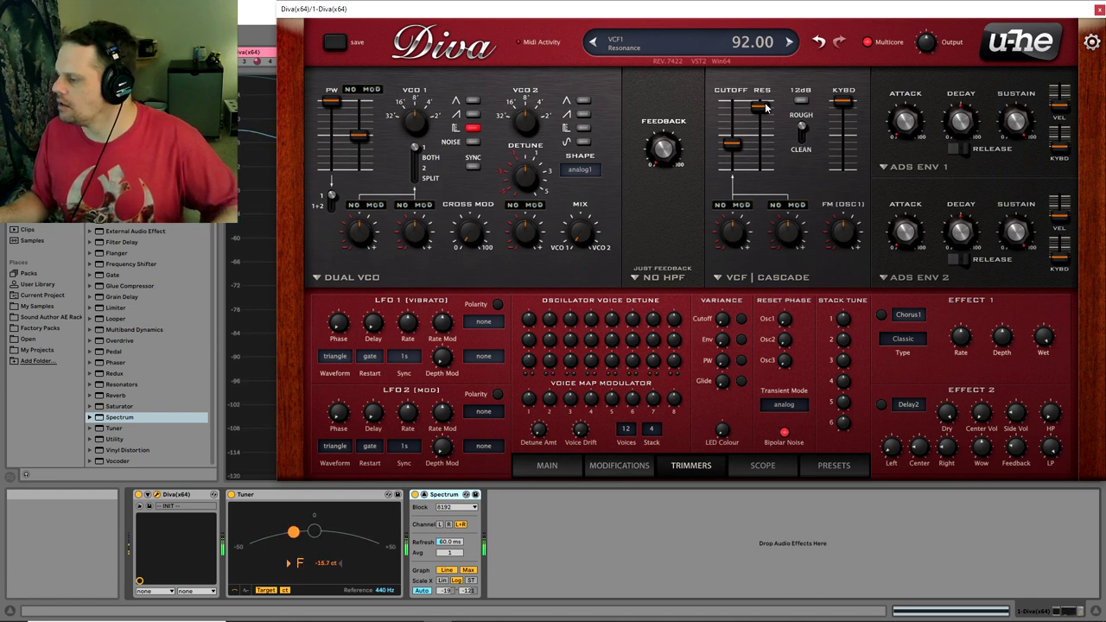
click(733, 204)
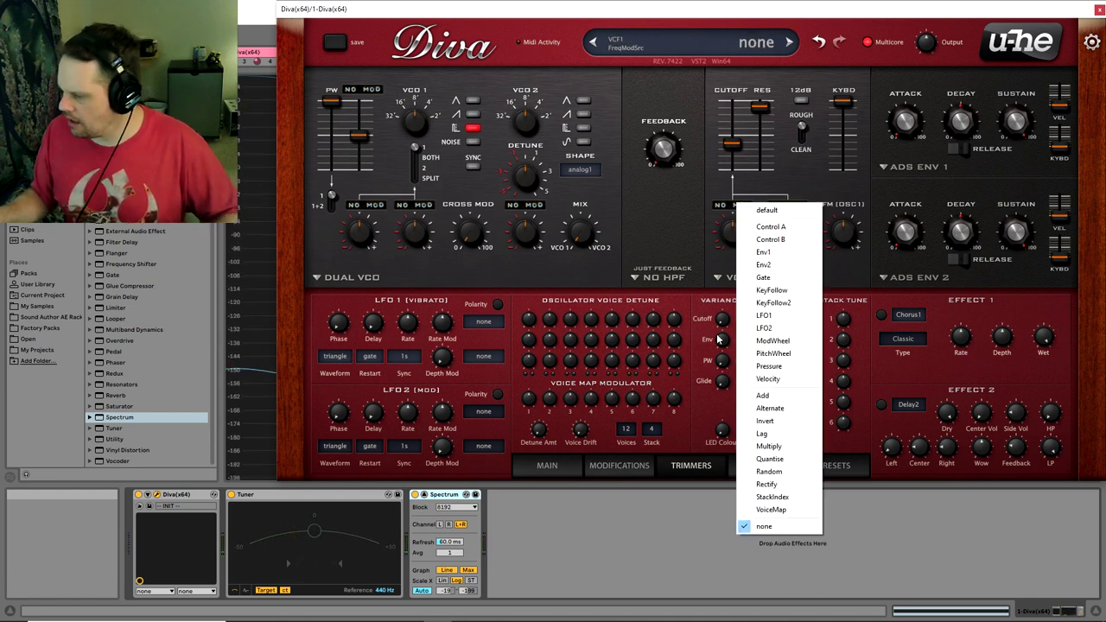
click(771, 498)
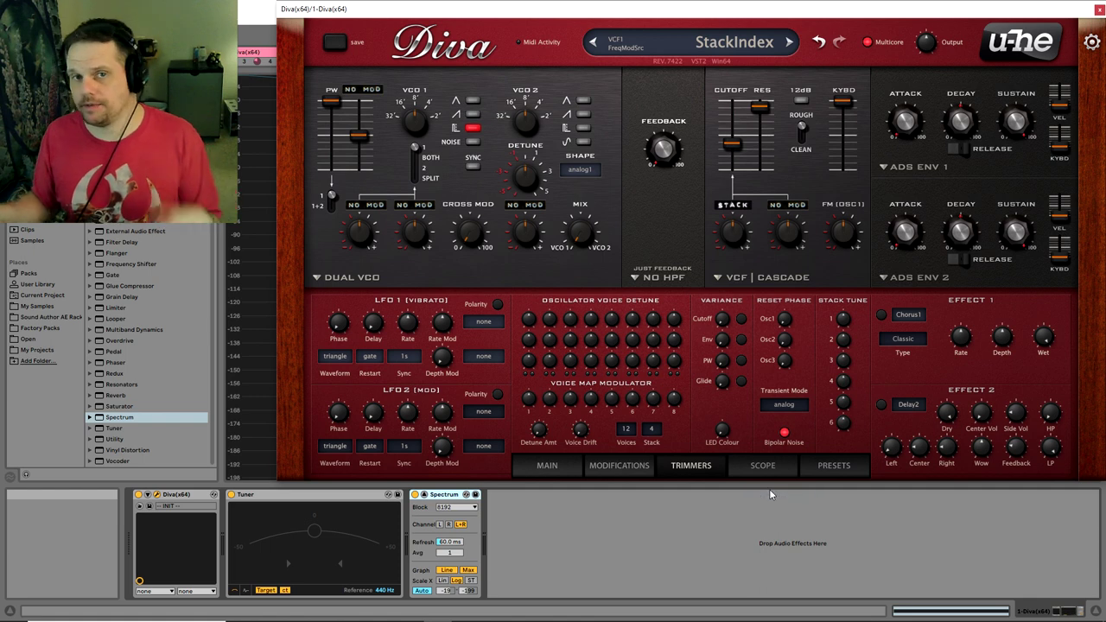
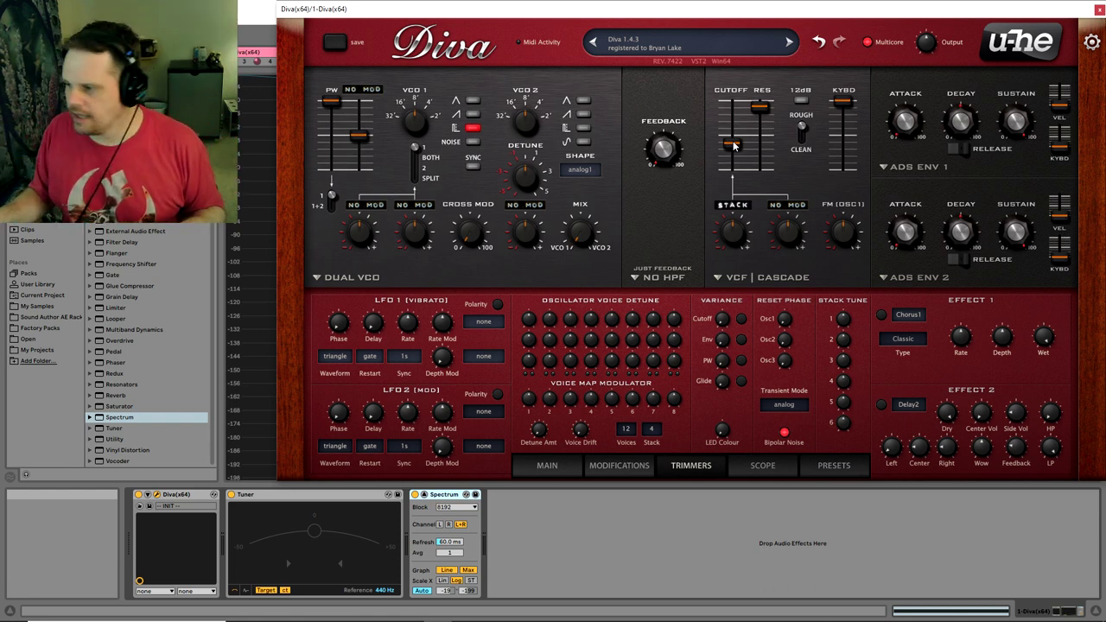
drag(736, 190, 731, 147)
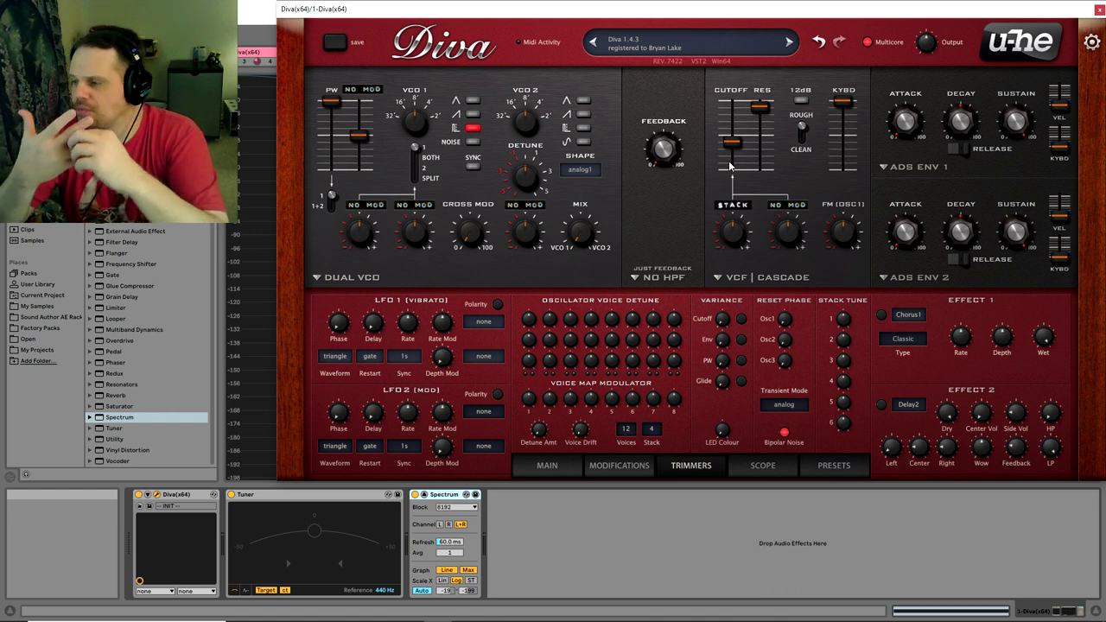
mouse_move(725, 235)
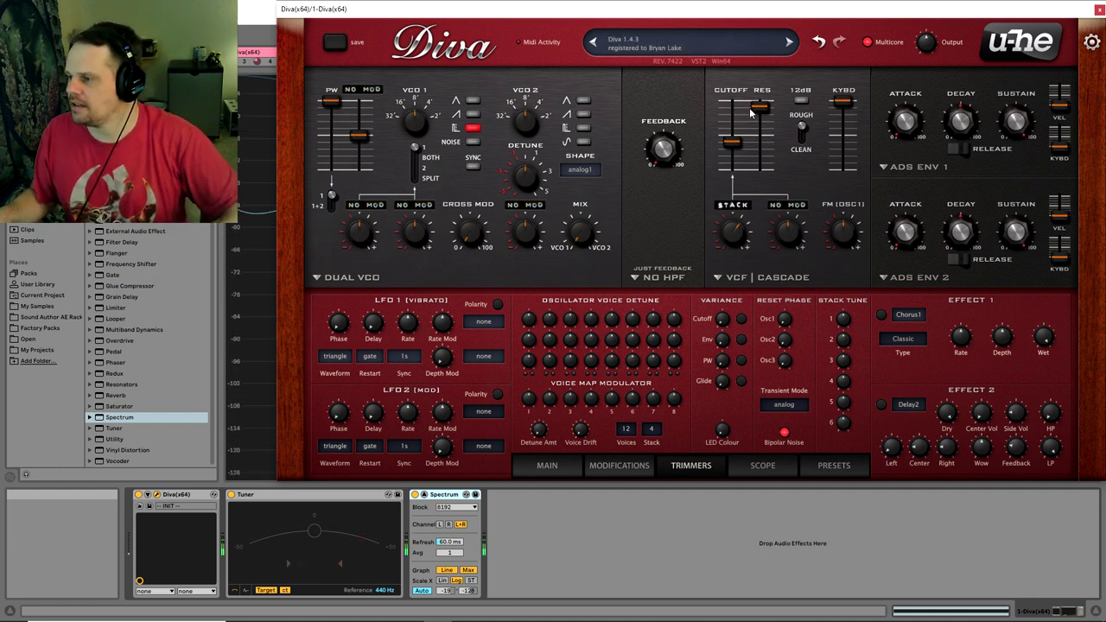
Raise the filter resonance to 94.83 and move the Diva window aside briefly to examine the Spectrum peaks.
mouse_move(759, 124)
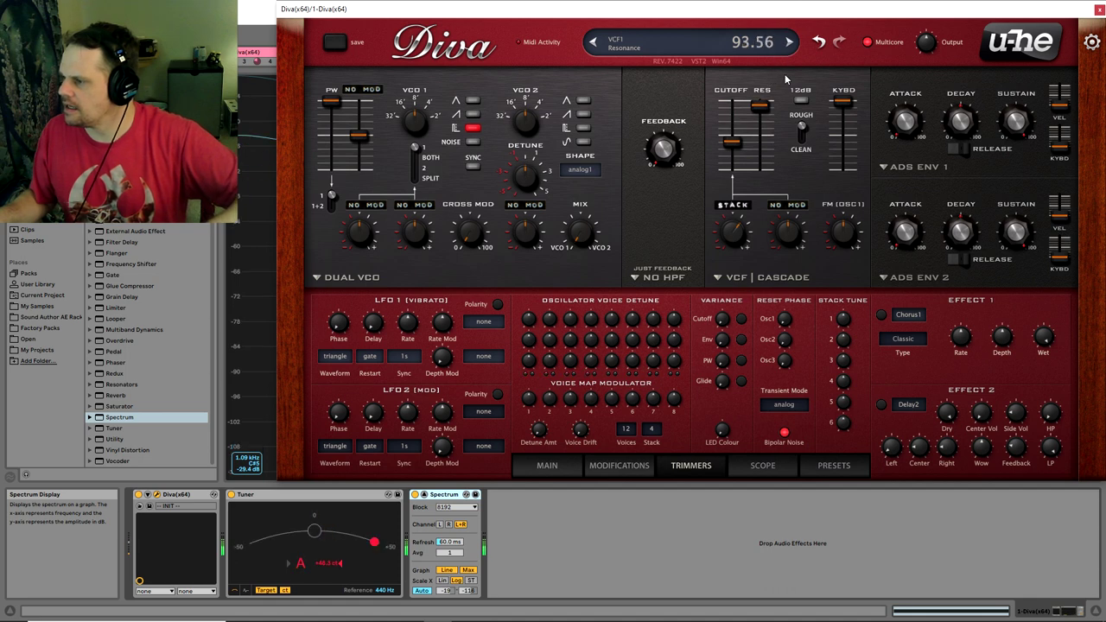
drag(764, 103, 764, 94)
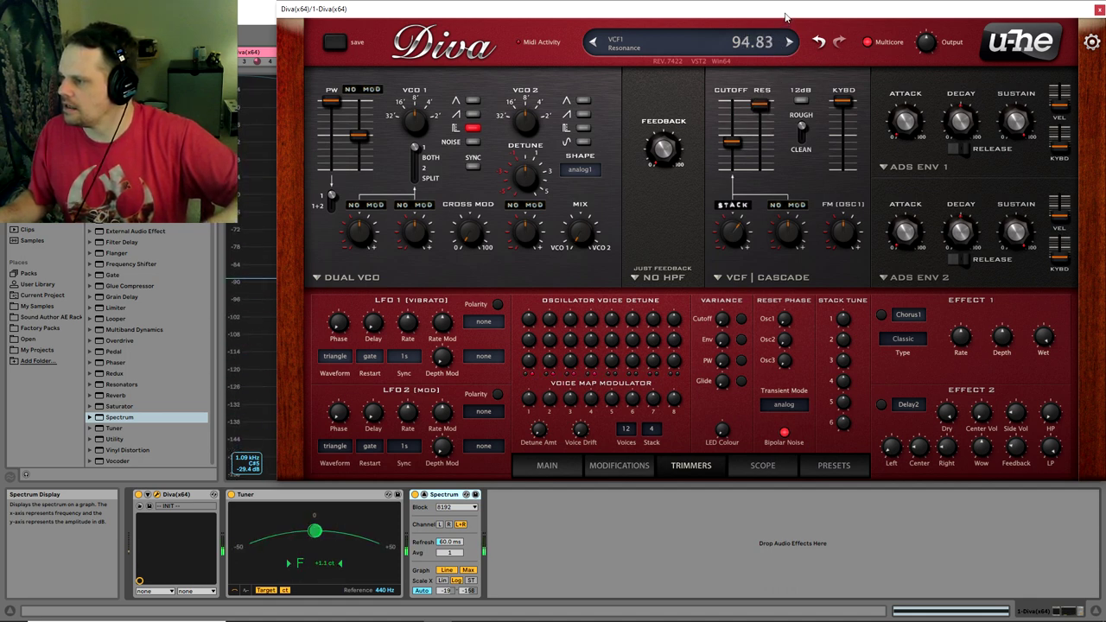
drag(786, 15, 754, 366)
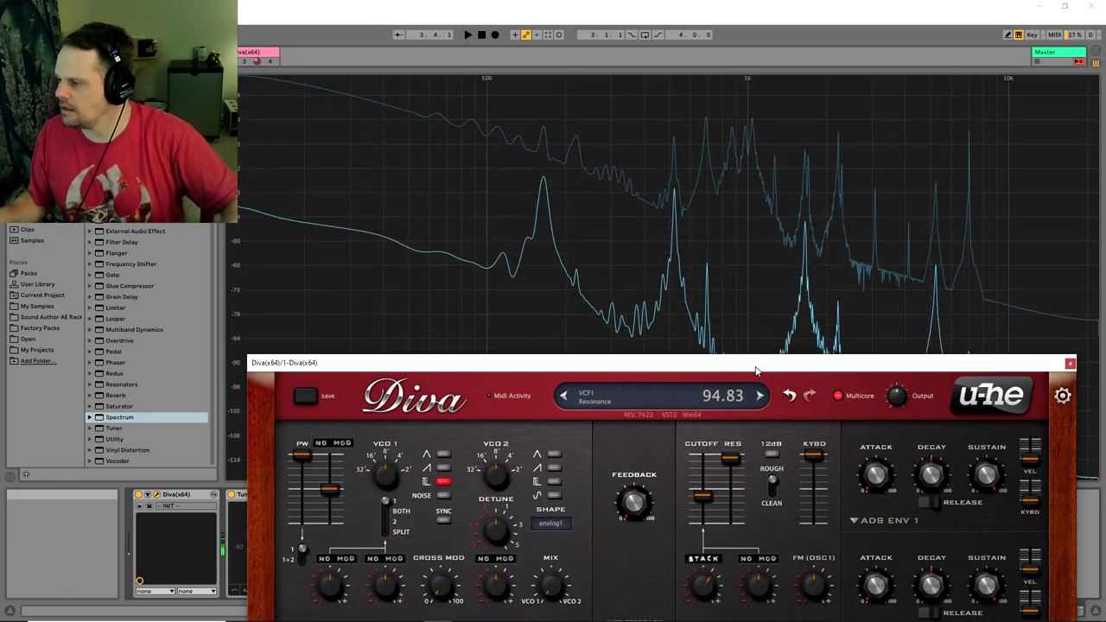
drag(755, 370, 740, 27)
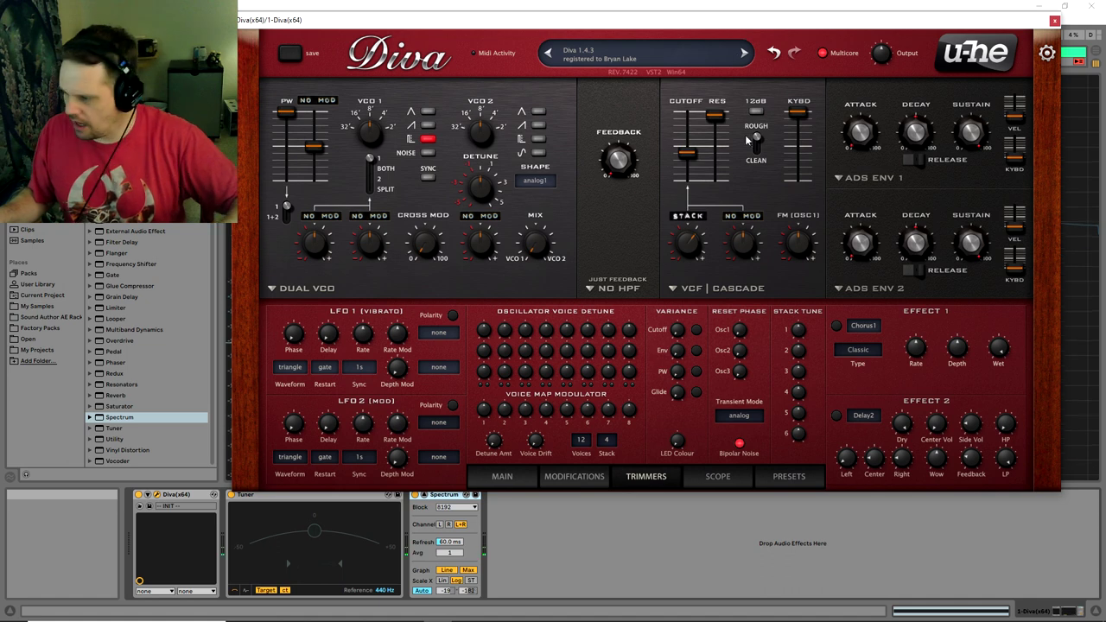
Raise the Cascade filter's cutoff to 81.41 while listening to the stacked resonant tones.
mouse_move(690, 154)
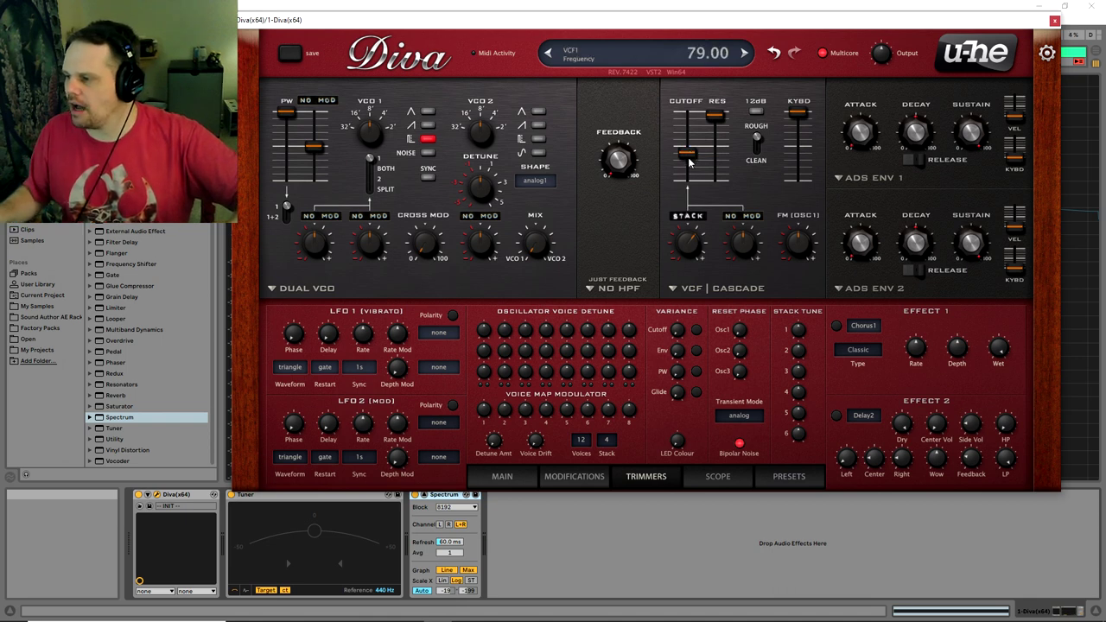
scroll(688, 156, up, 1)
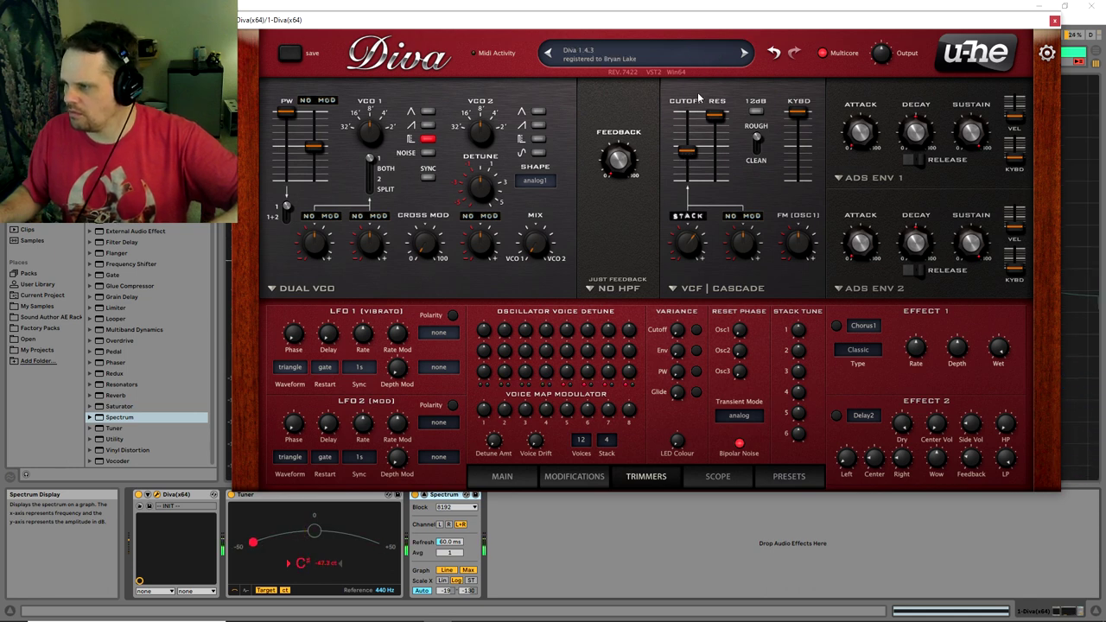
drag(688, 153, 685, 184)
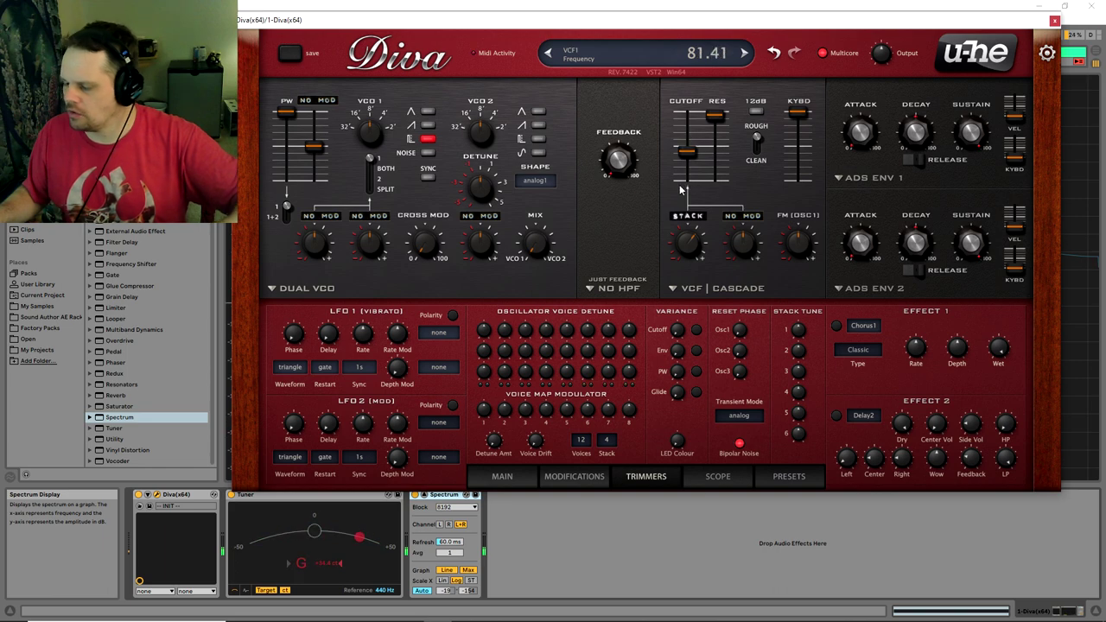
click(324, 610)
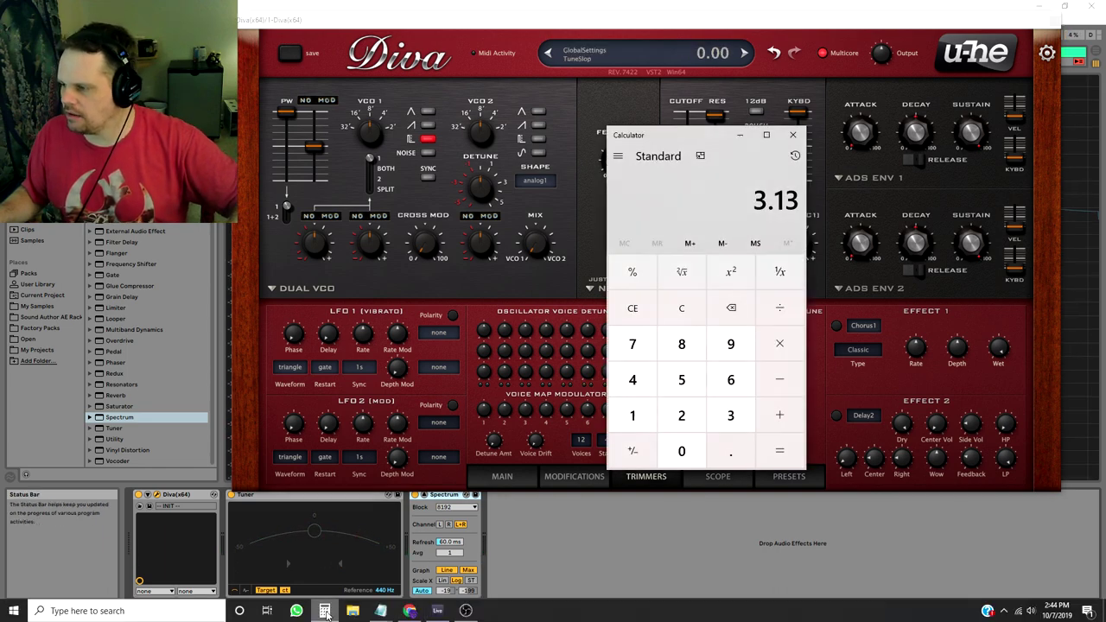
click(792, 135)
mouse_move(793, 25)
mouse_down()
mouse_move(772, 48)
mouse_move(790, 14)
mouse_move(782, 21)
mouse_up()
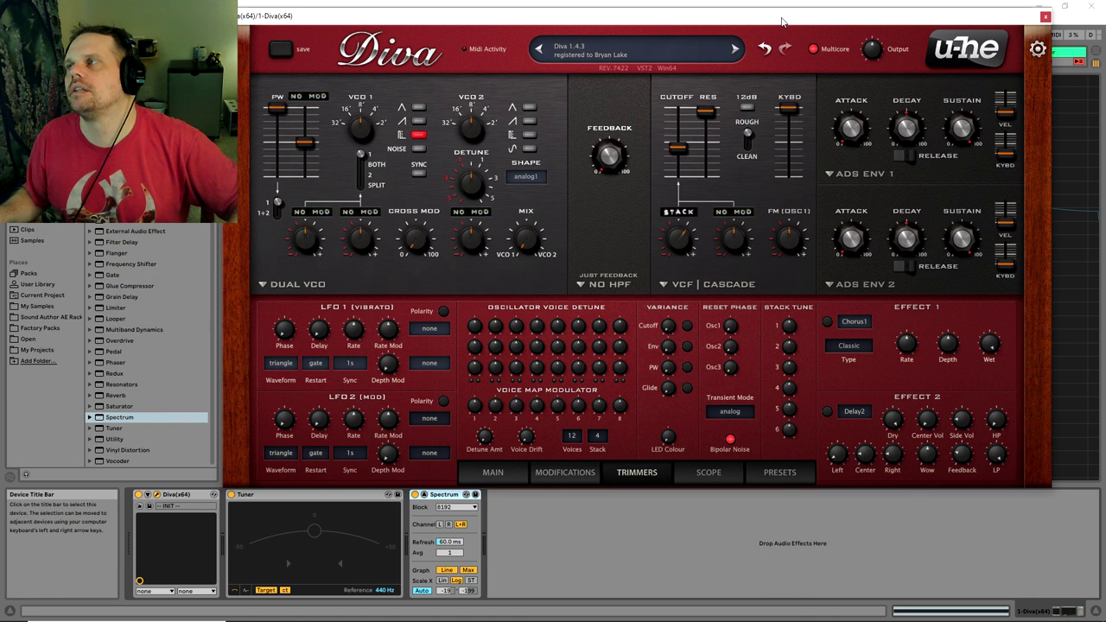
Fine-tune the cutoff, set the resonance to 93.33, and hide Diva to examine the spacing of the Spectrum peaks before reopening it.
mouse_move(681, 152)
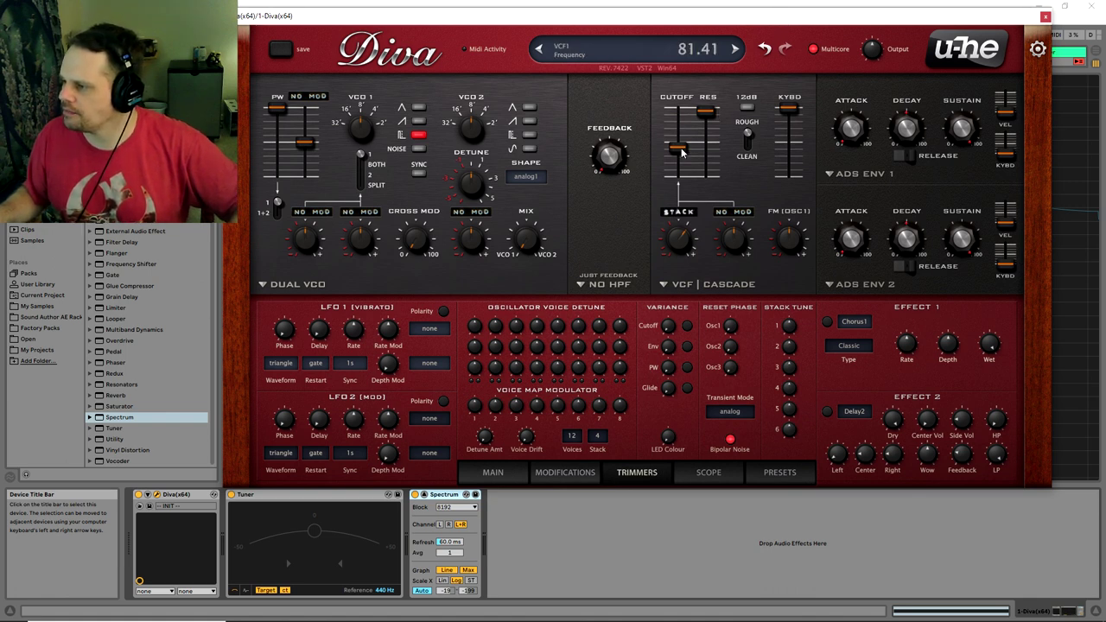
drag(681, 152, 682, 148)
drag(700, 89, 688, 113)
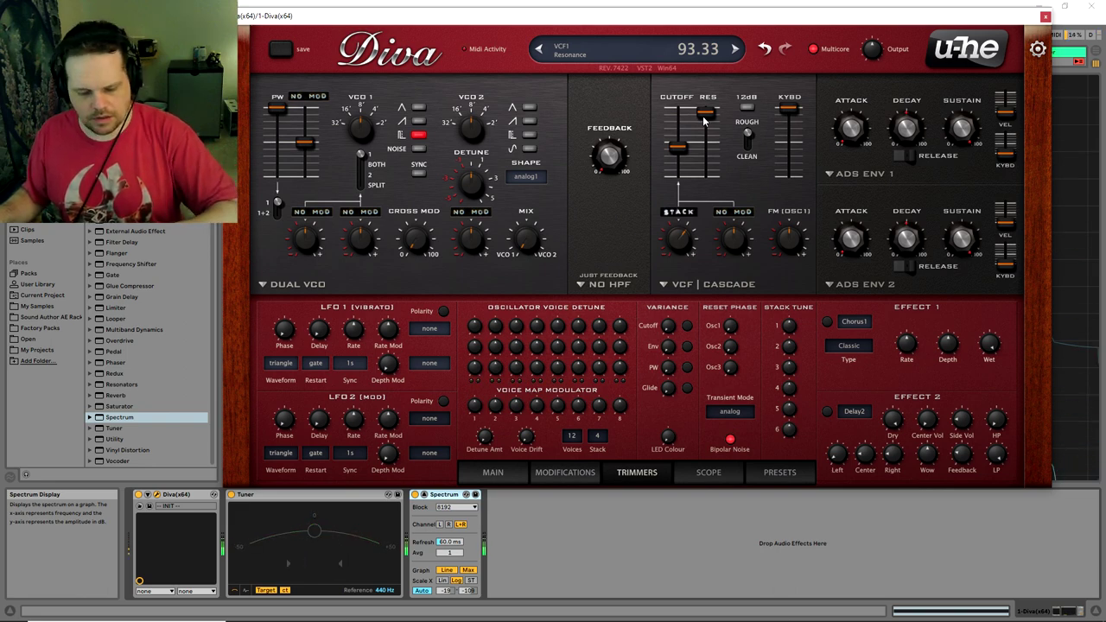
click(1045, 17)
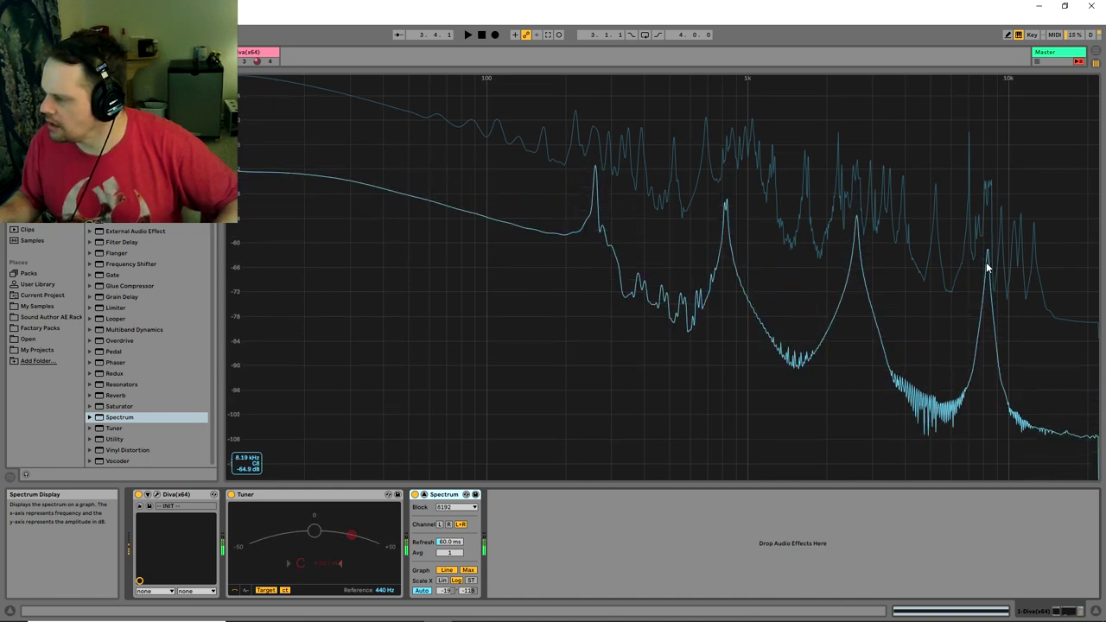
click(156, 495)
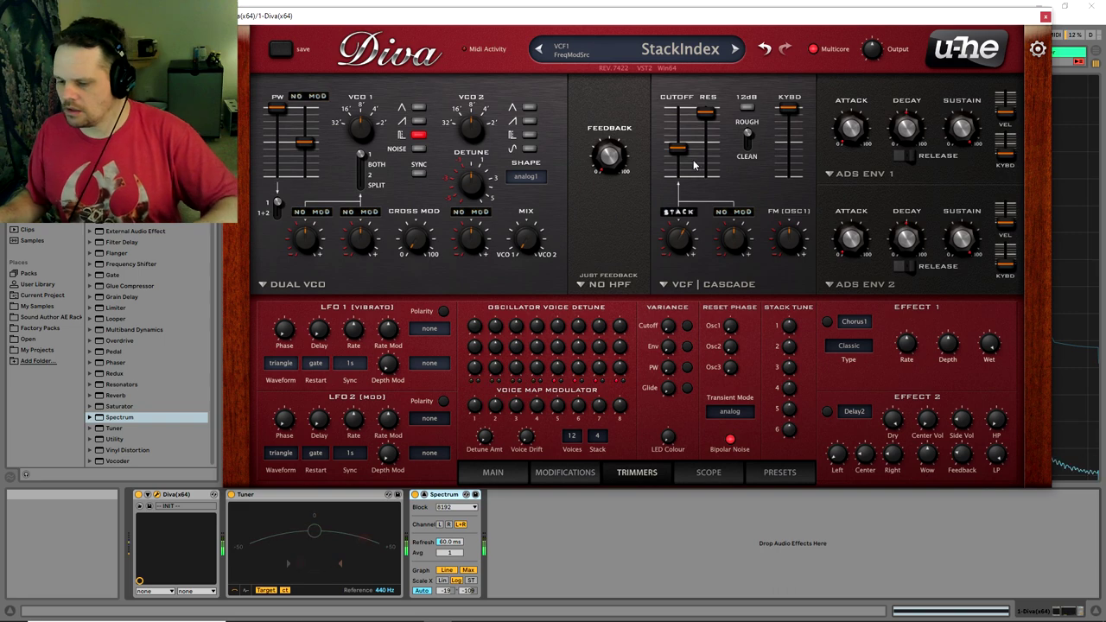
Lower the cutoff to 76.00, check the peaks in the unobstructed Spectrum display, and reopen Diva.
scroll(682, 151, down, 1)
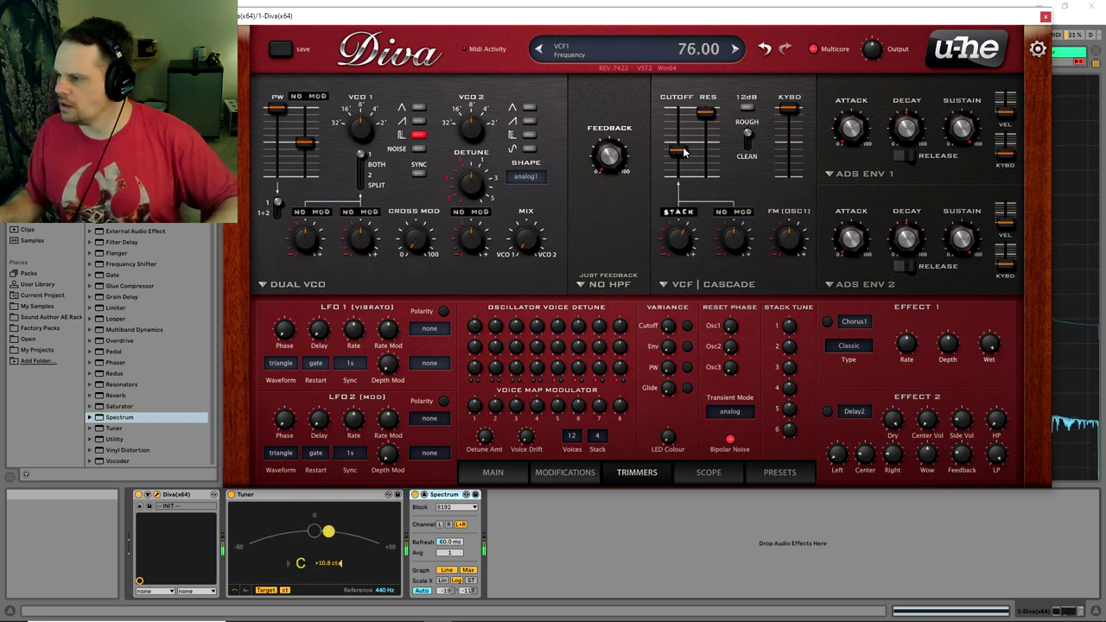
click(1044, 16)
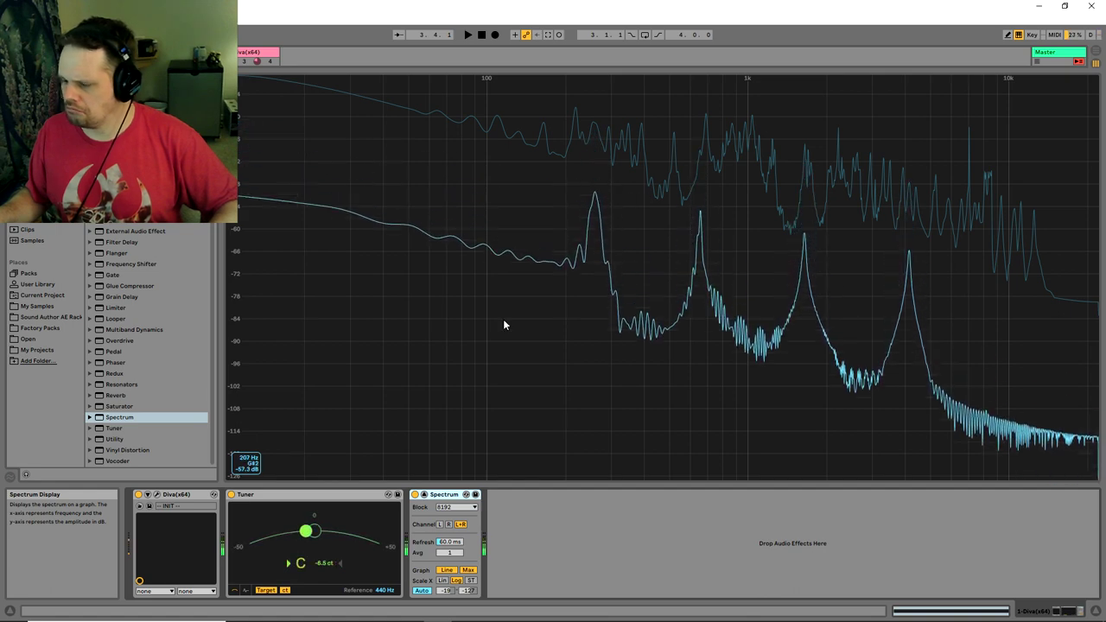
click(158, 495)
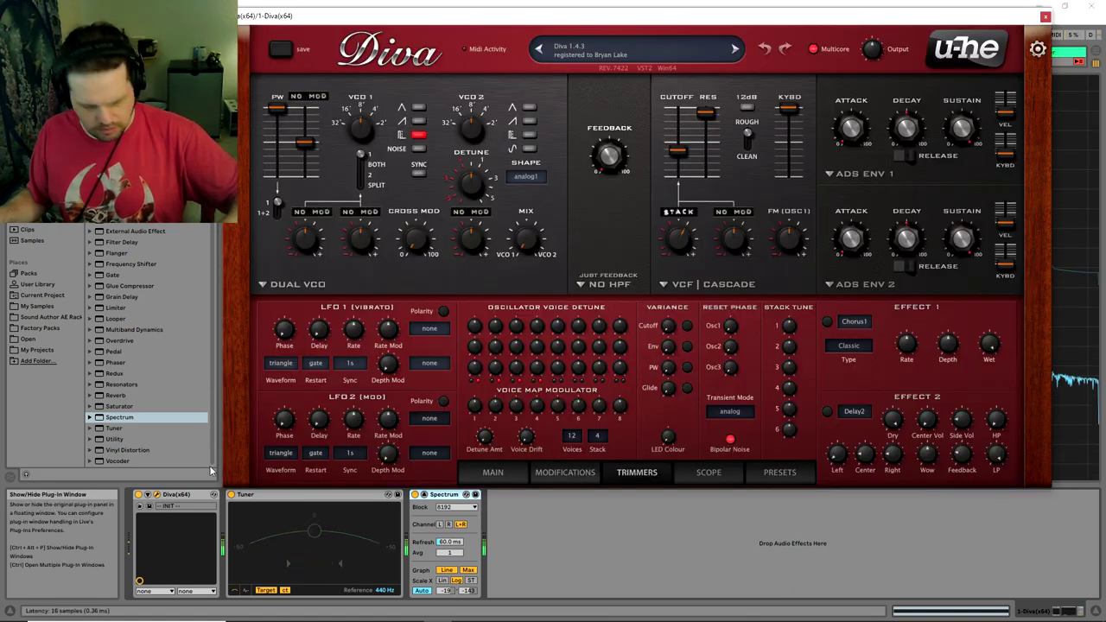
Set the filter resonance to 94.80, inspect the Spectrum peaks with the Diva window closed, and reopen it.
drag(708, 108, 706, 120)
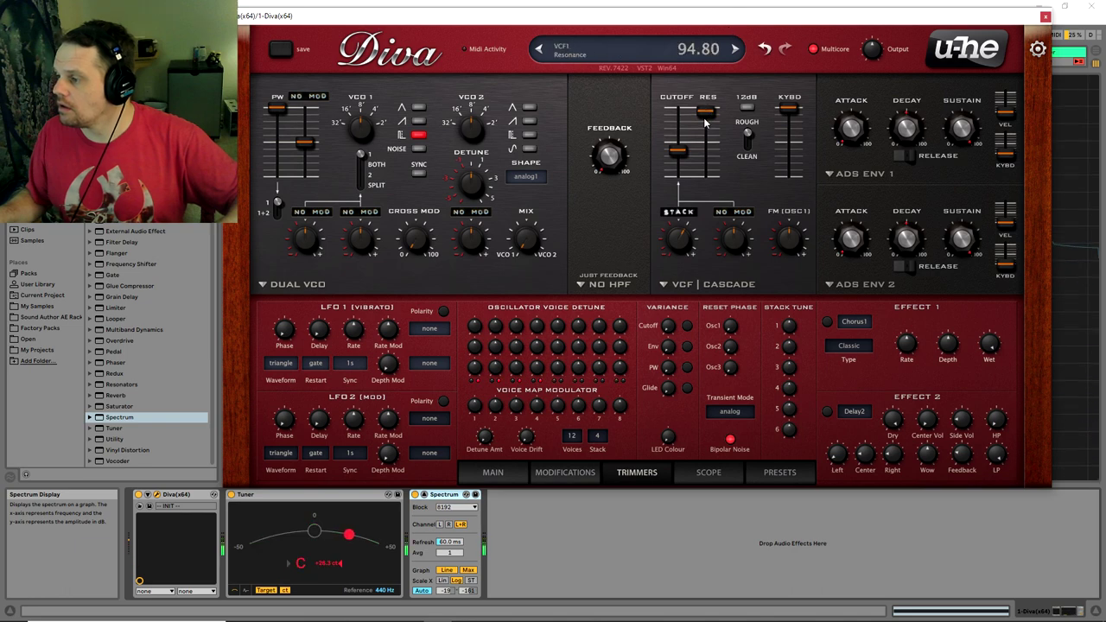
click(1045, 17)
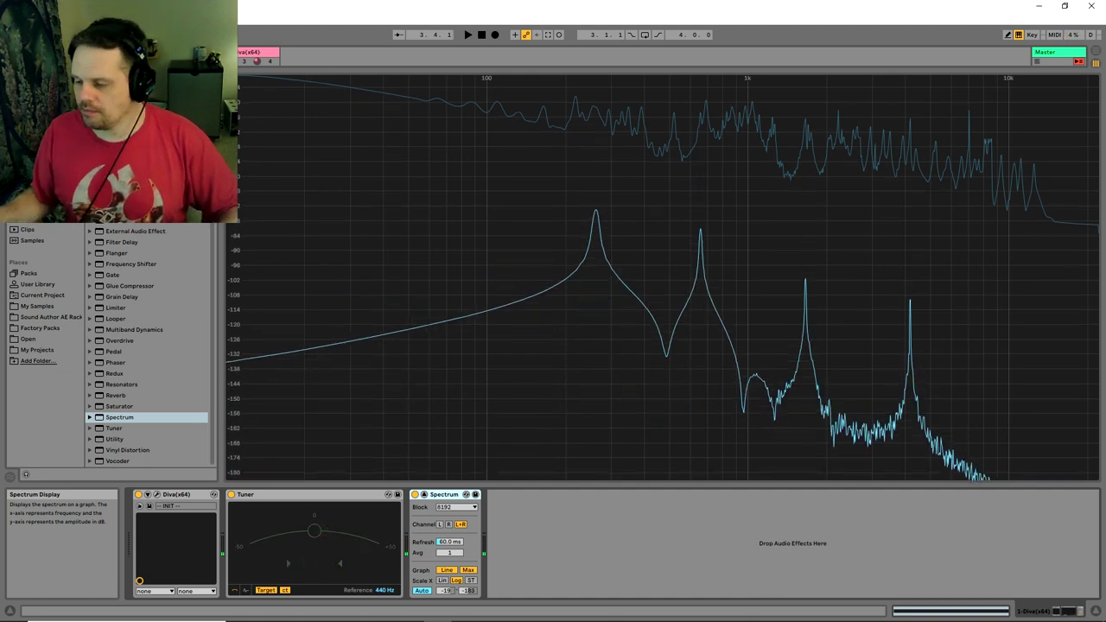
click(158, 495)
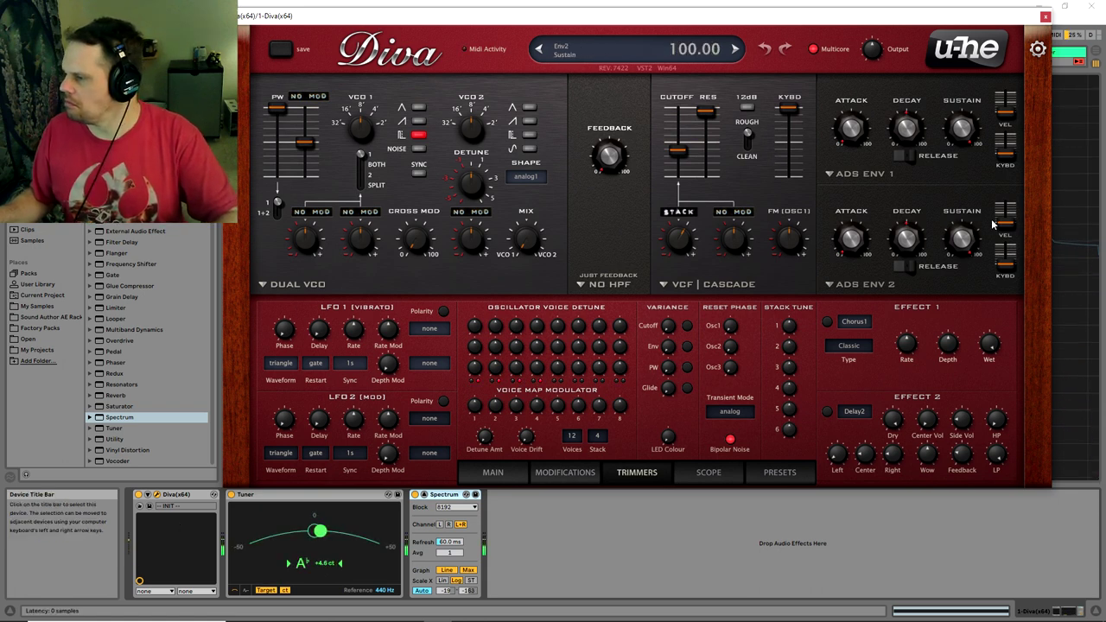
Switch envelope 1 to the analogue model and shorten its release to below 30.00.
click(861, 173)
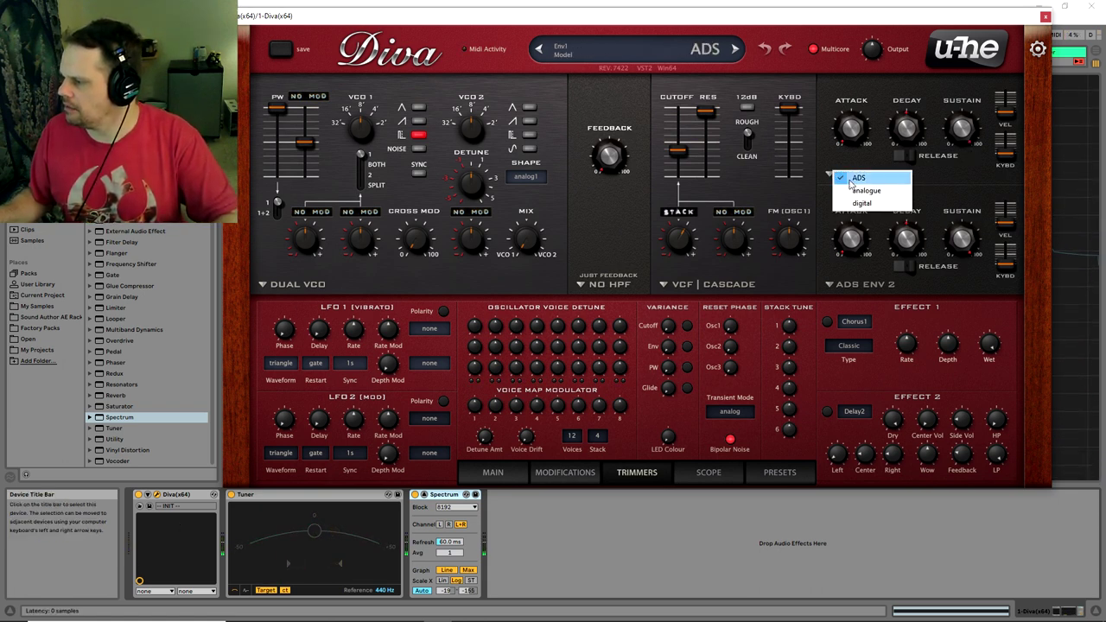
click(858, 192)
drag(927, 138, 942, 124)
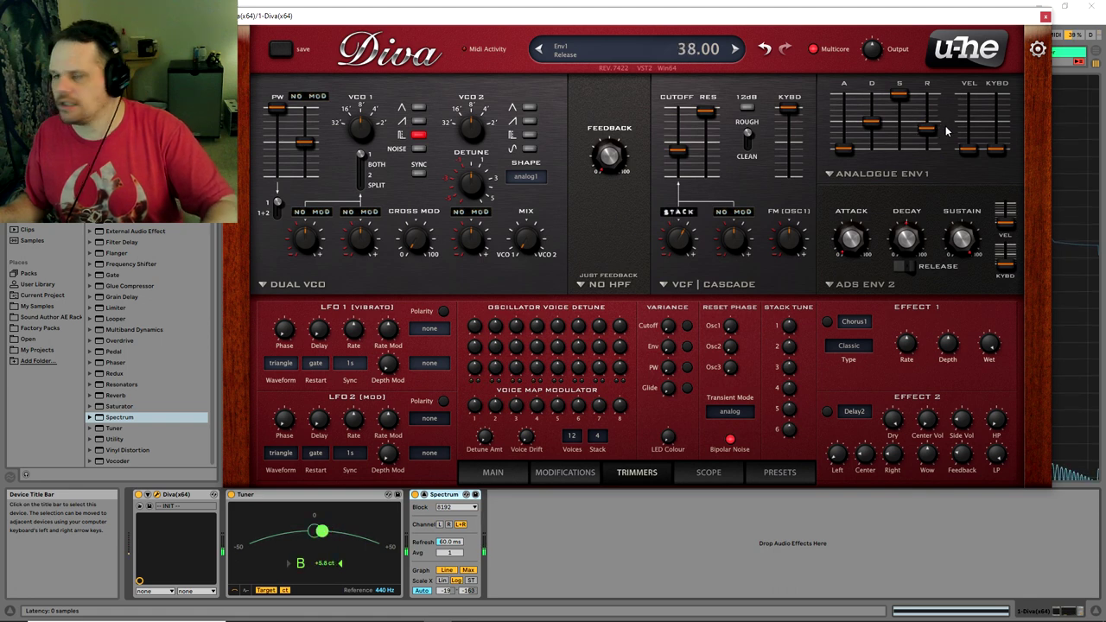
drag(945, 125, 947, 134)
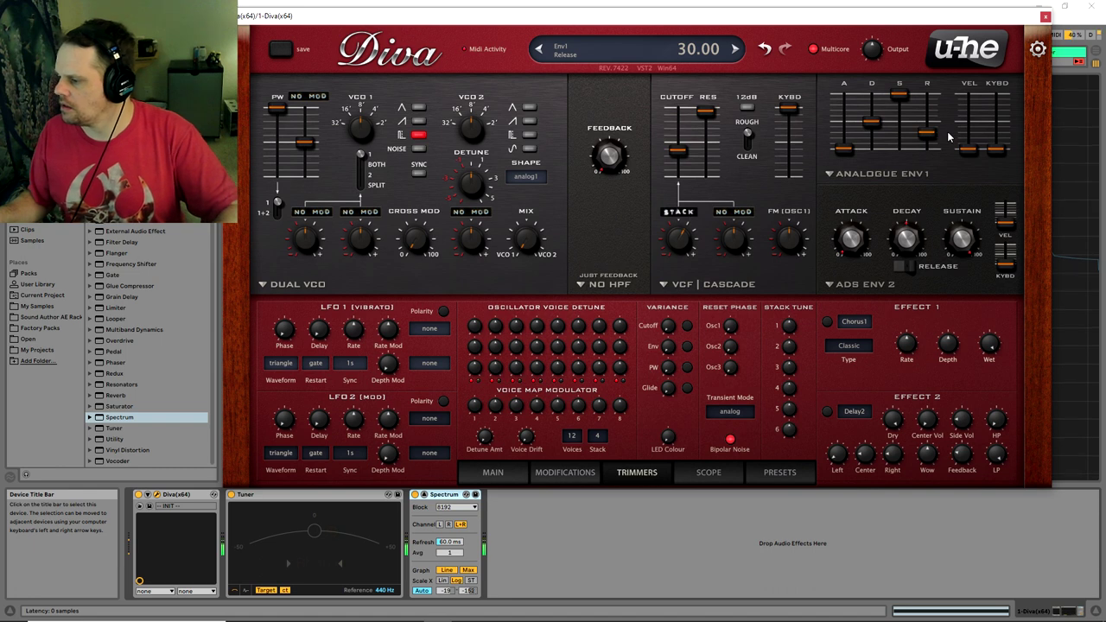
drag(931, 136, 933, 139)
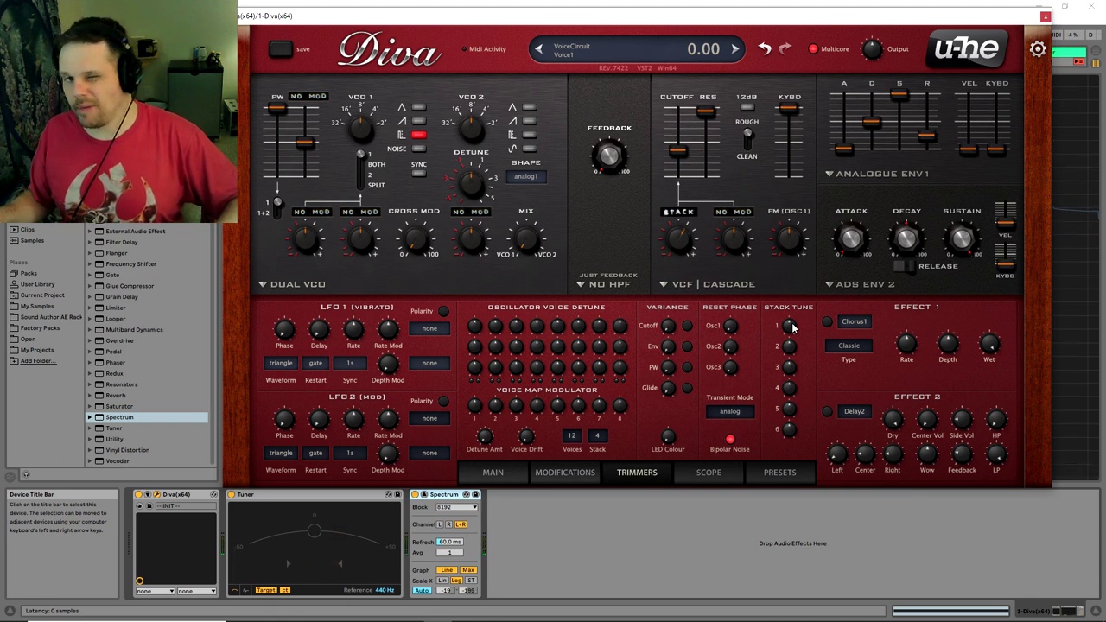
Try Stack Tune offsets on the stacked voices and reset voice 5's tuning to 0.00.
scroll(791, 326, down, 3)
scroll(792, 346, up, 5)
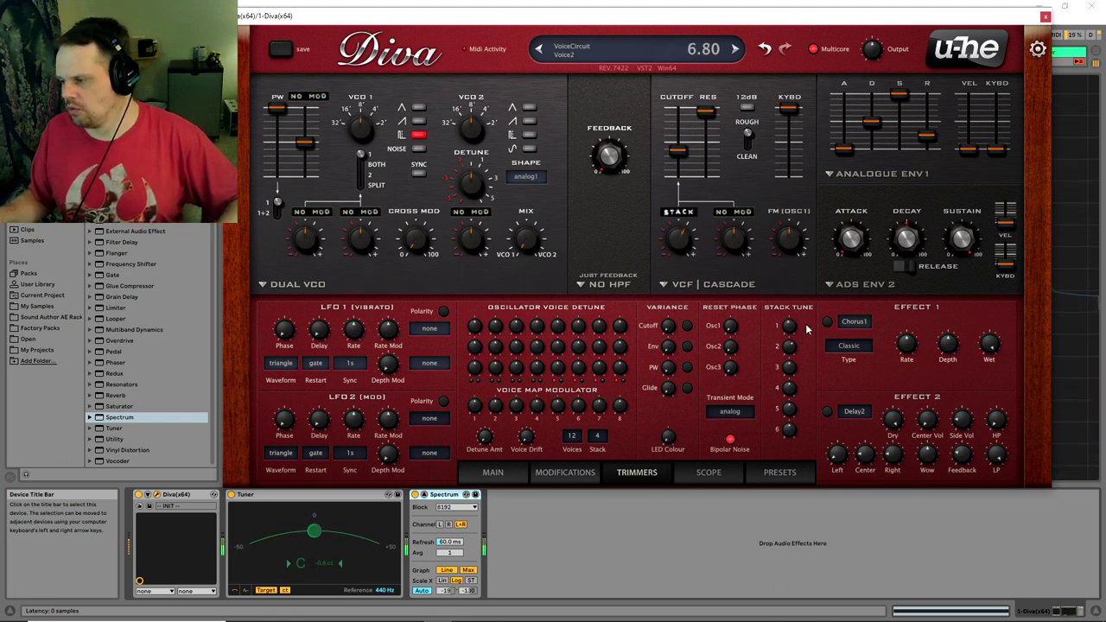
drag(791, 367, 787, 409)
scroll(789, 409, down, 5)
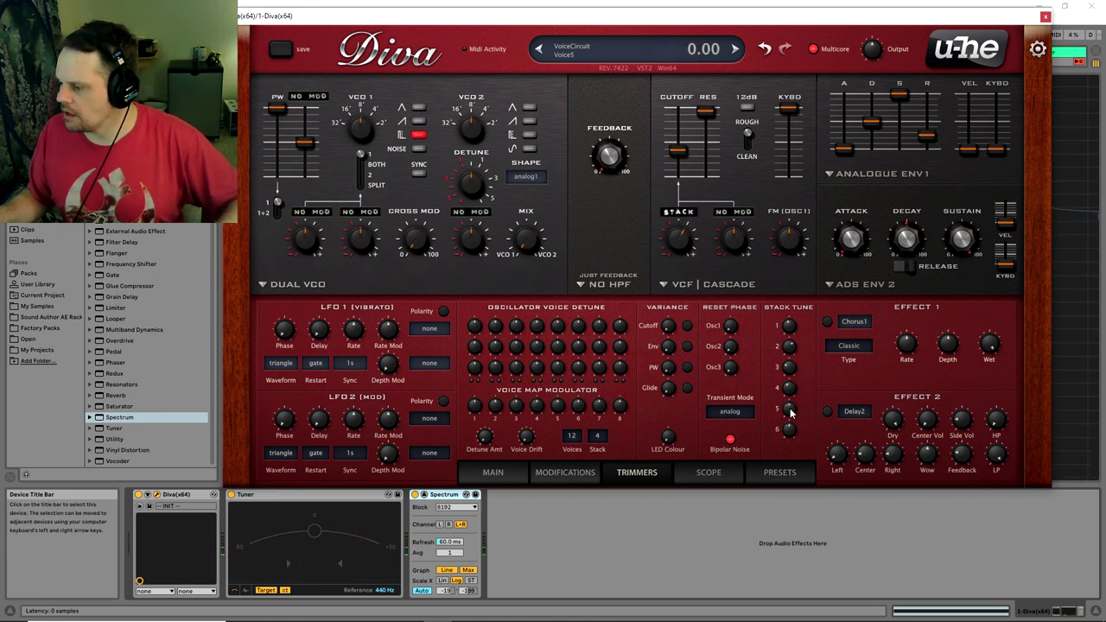
drag(834, 19, 838, 105)
drag(793, 411, 796, 475)
double_click(796, 475)
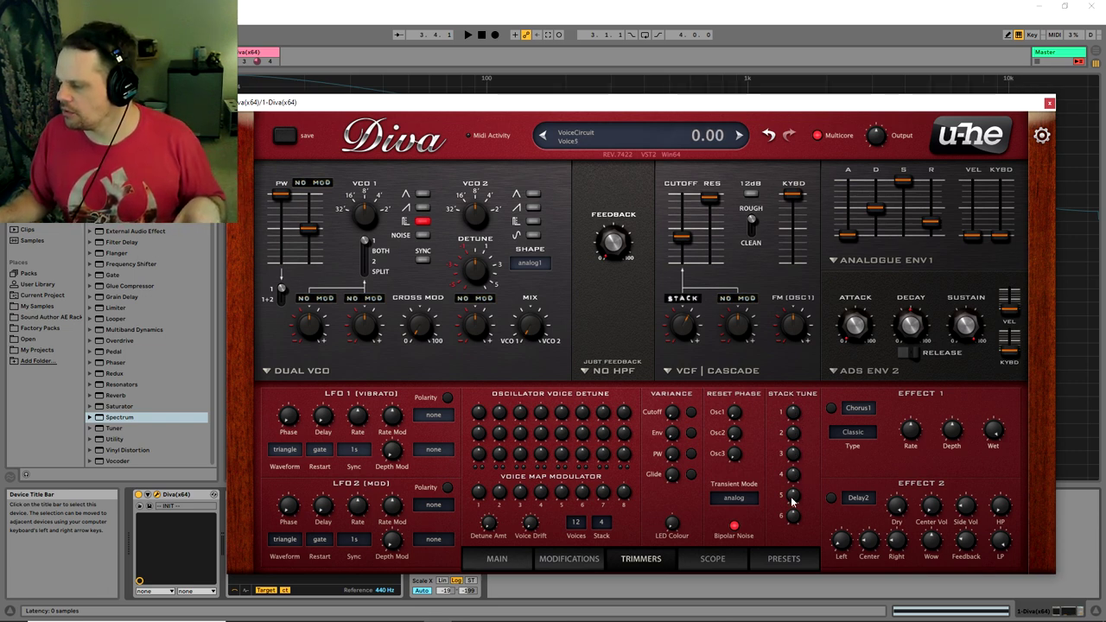
Load the KEYS Muted Mbira preset from the Sound Author THIRD EYE folder and open its main controls.
drag(828, 107, 795, 76)
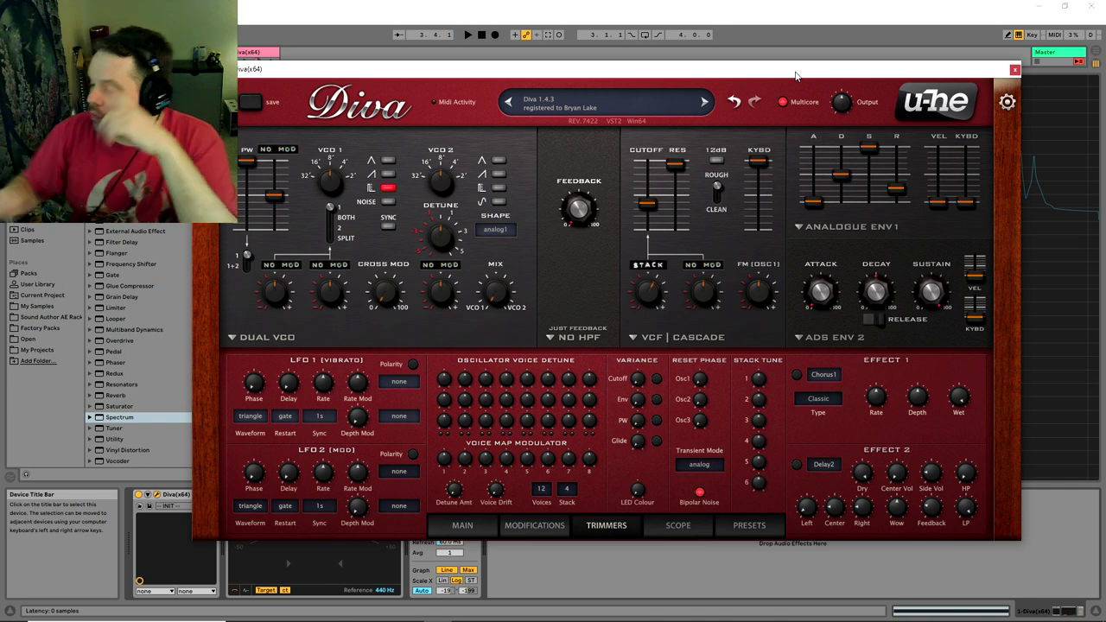
click(744, 527)
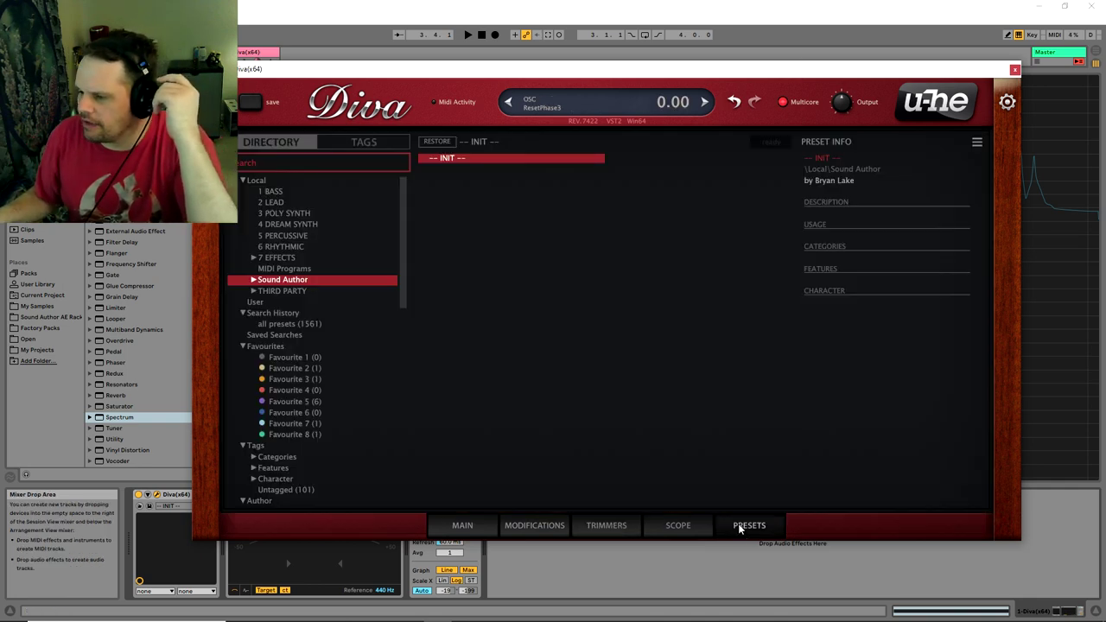
click(254, 280)
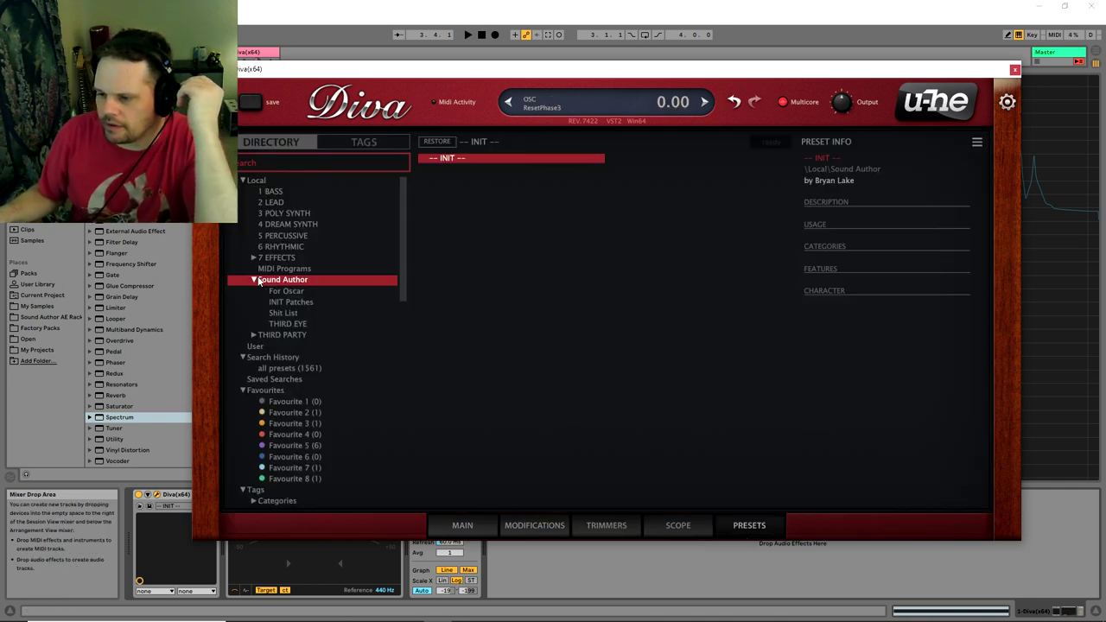
click(294, 324)
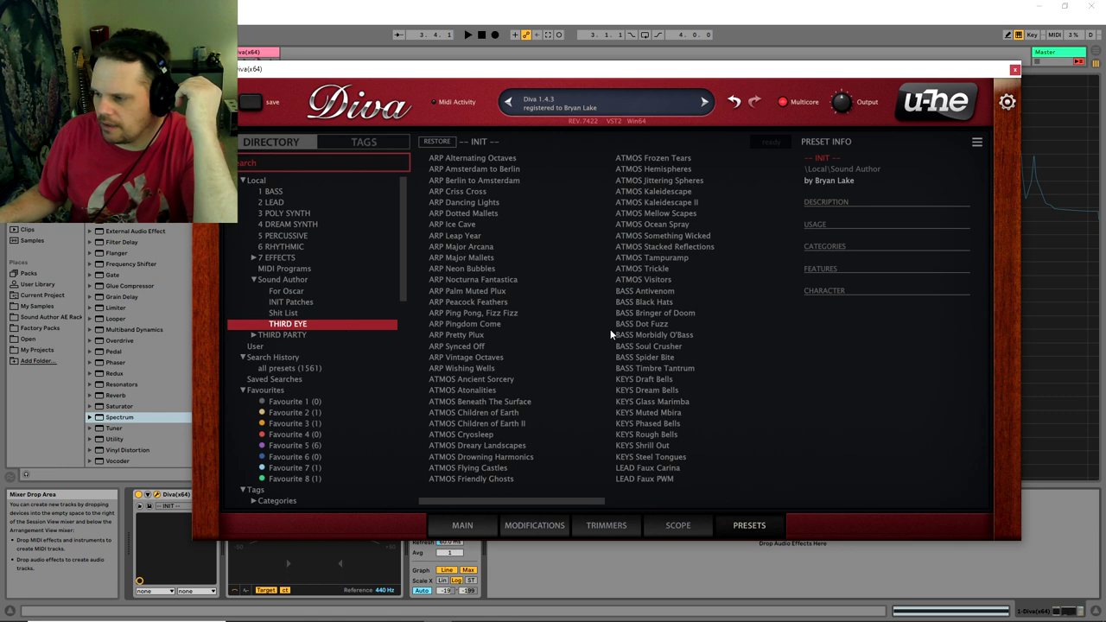
click(645, 412)
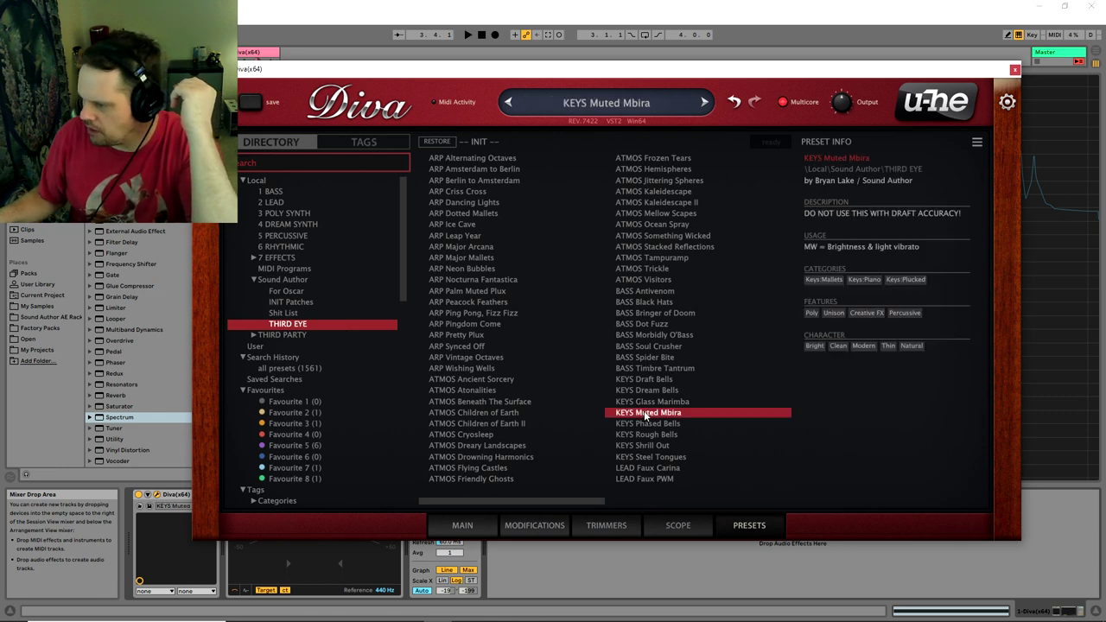
click(462, 526)
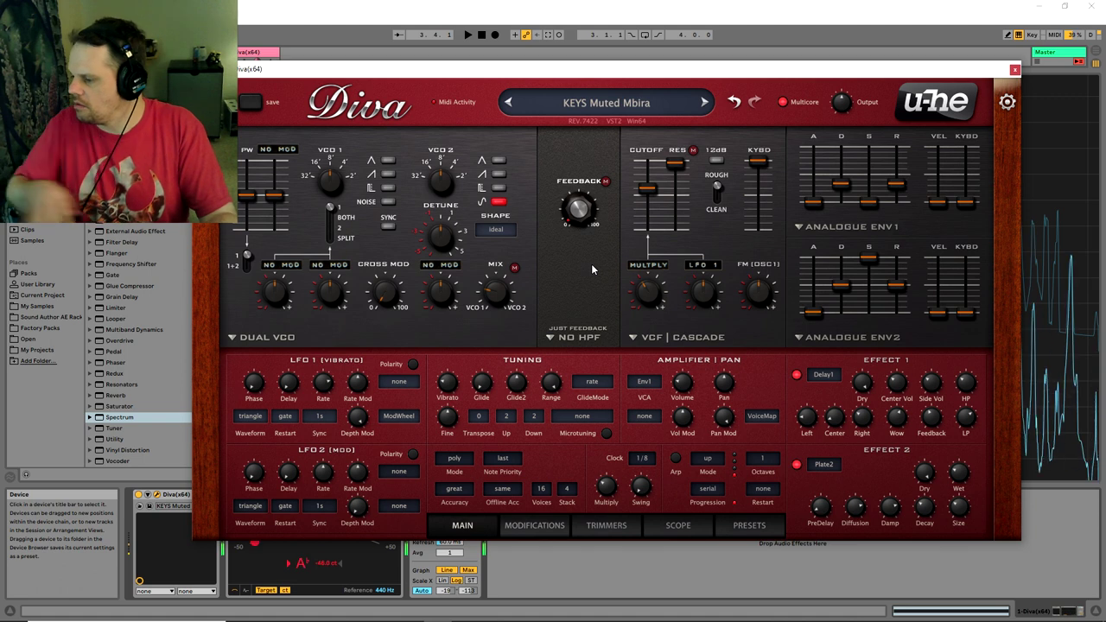
Examine KEYS Muted Mbira's filter modulation source, quantized StackIndex and Multiply settings, and Voice Map Modulator and stack trimmers.
mouse_move(665, 265)
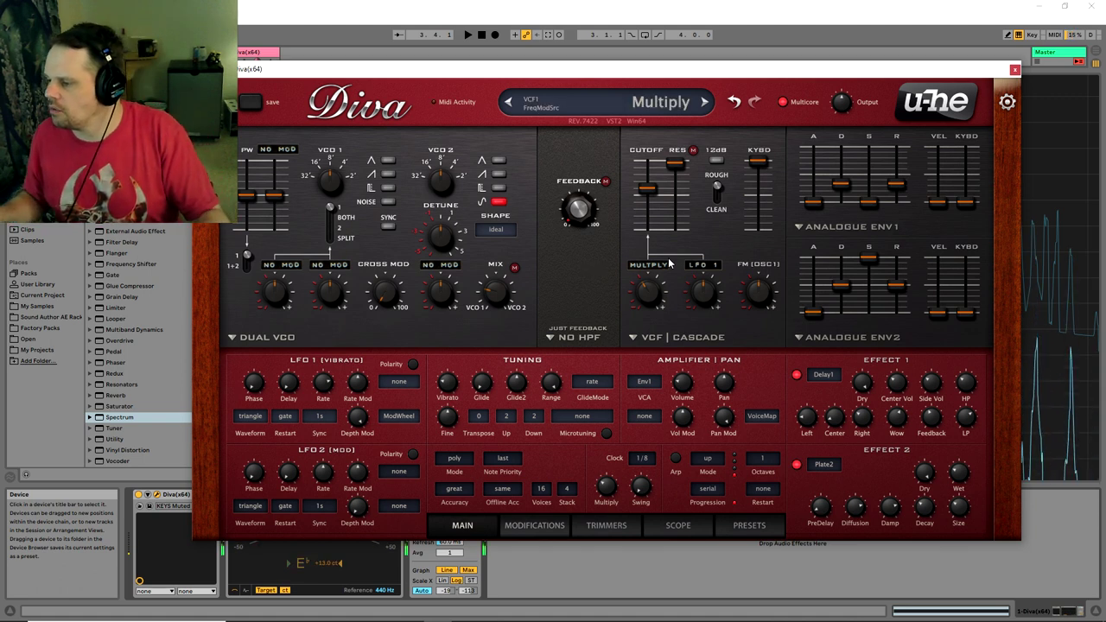
click(534, 524)
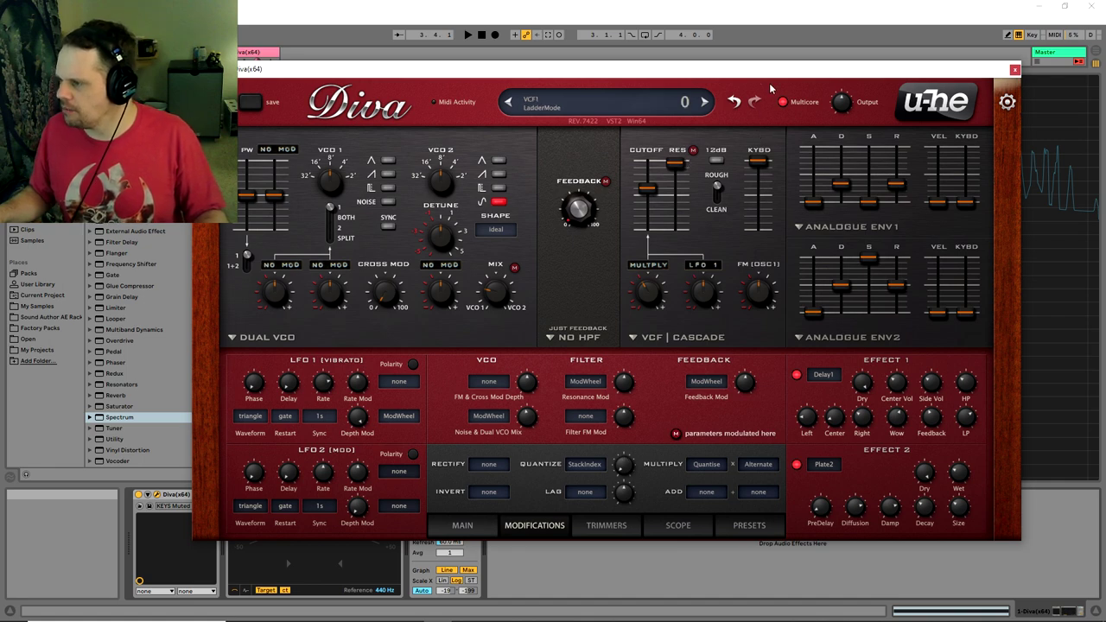
mouse_move(777, 73)
mouse_down()
mouse_move(794, 64)
mouse_move(787, 79)
mouse_up()
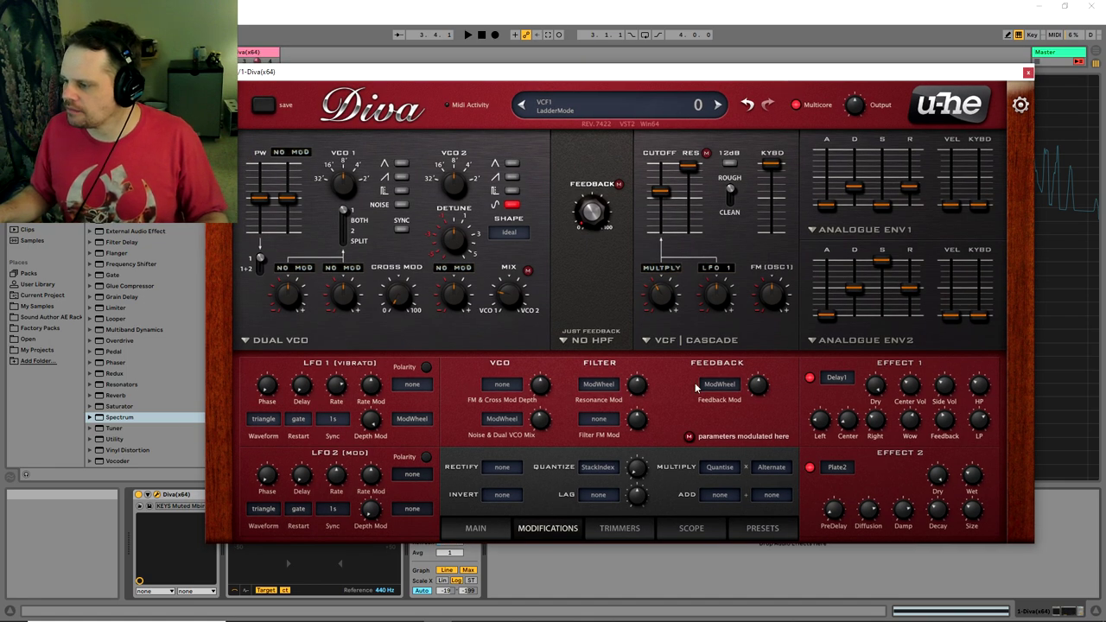
click(613, 529)
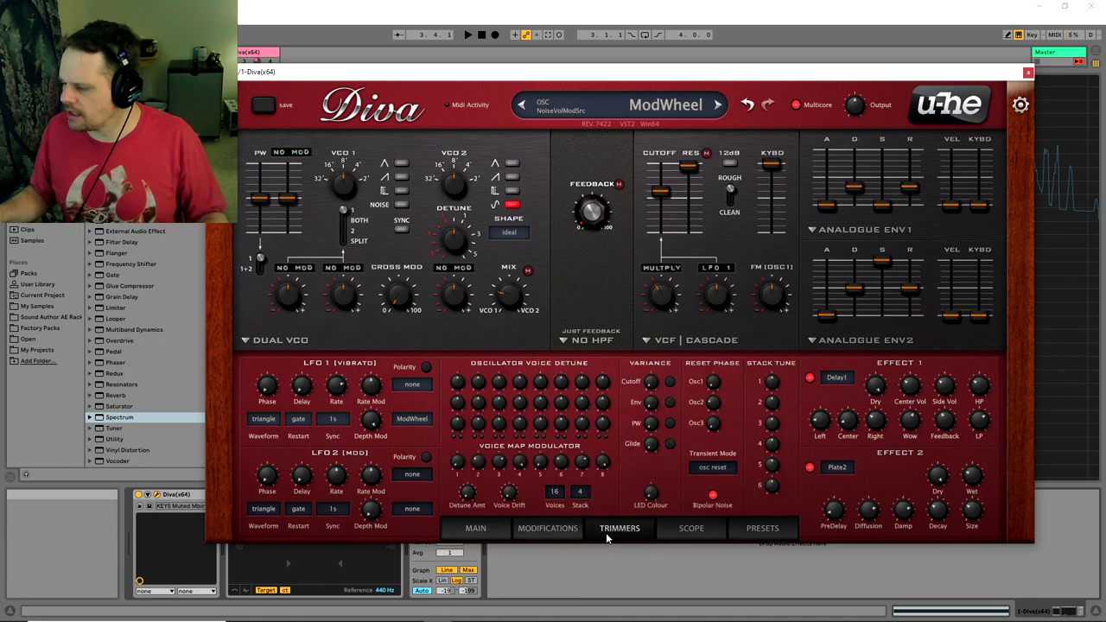
click(558, 530)
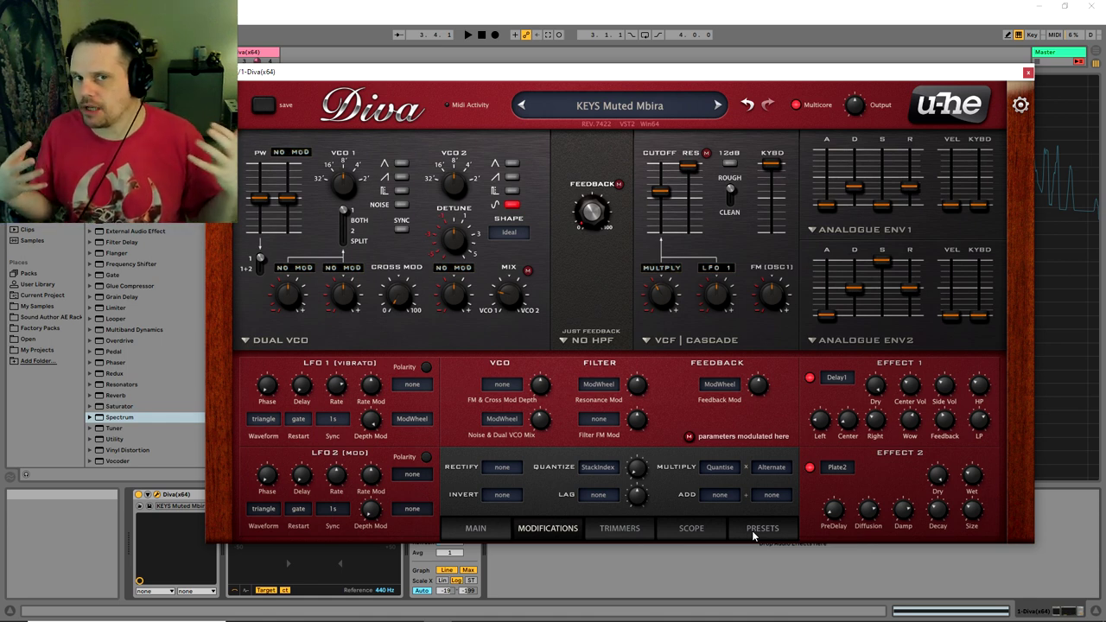
click(639, 530)
mouse_move(602, 490)
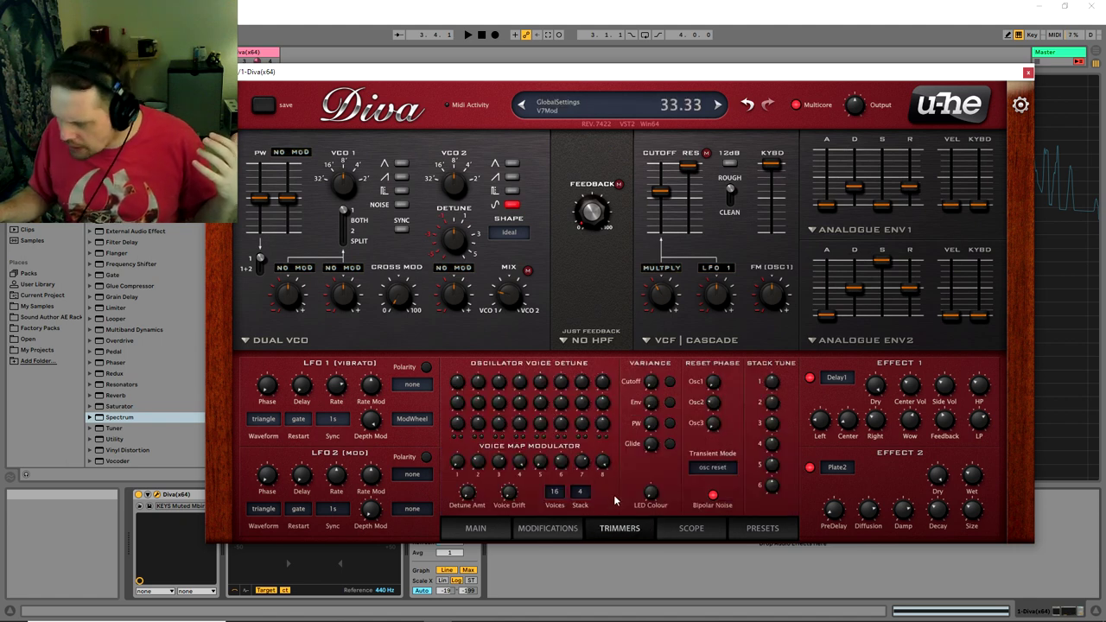
click(547, 528)
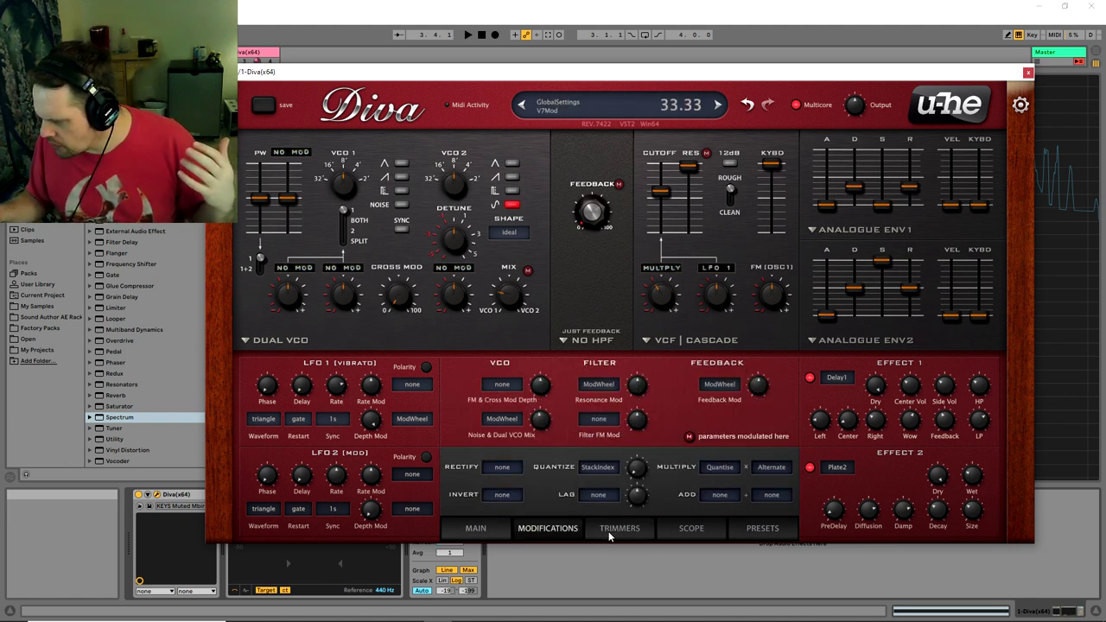
click(609, 534)
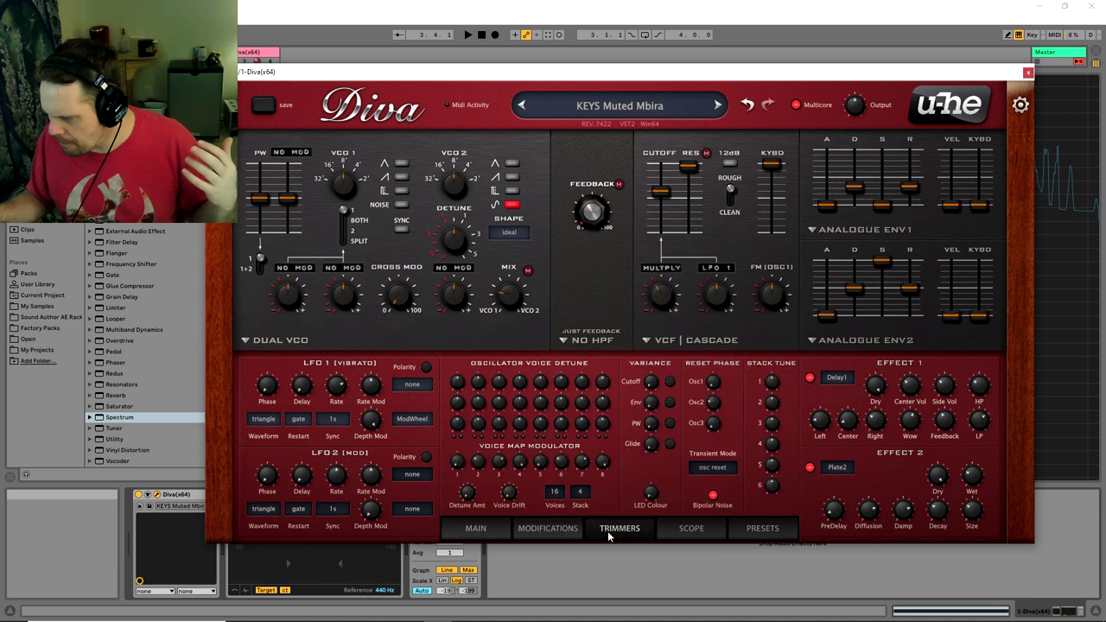
click(571, 530)
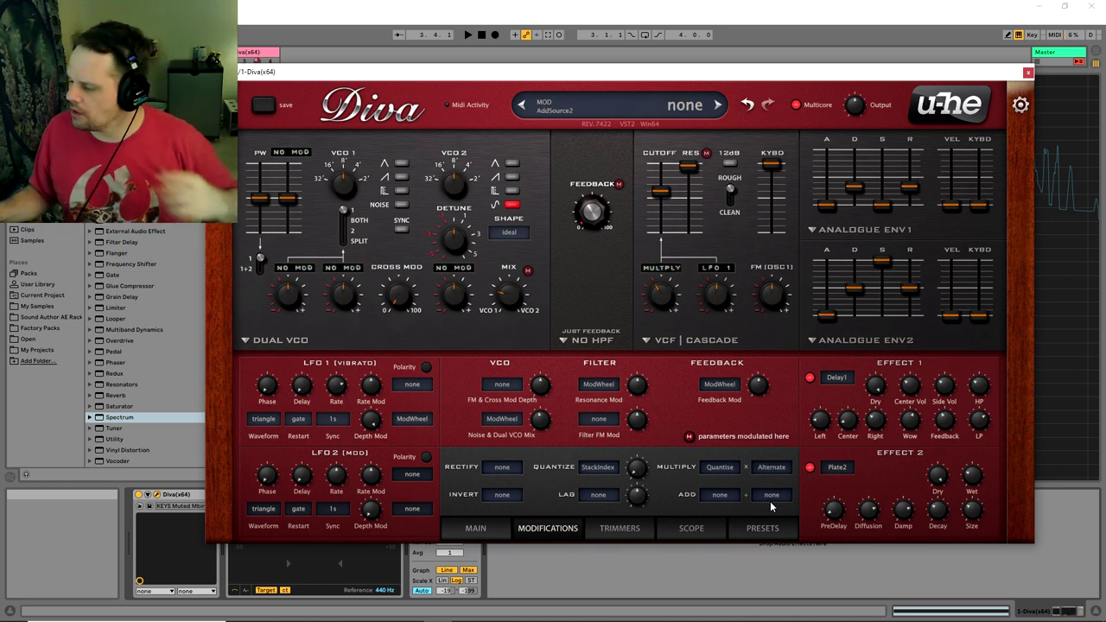
Audition ATMOS Kaleidescape II from the THIRD EYE folder, then load ATMOS Kaleidescape and inspect its filter modulation.
click(765, 527)
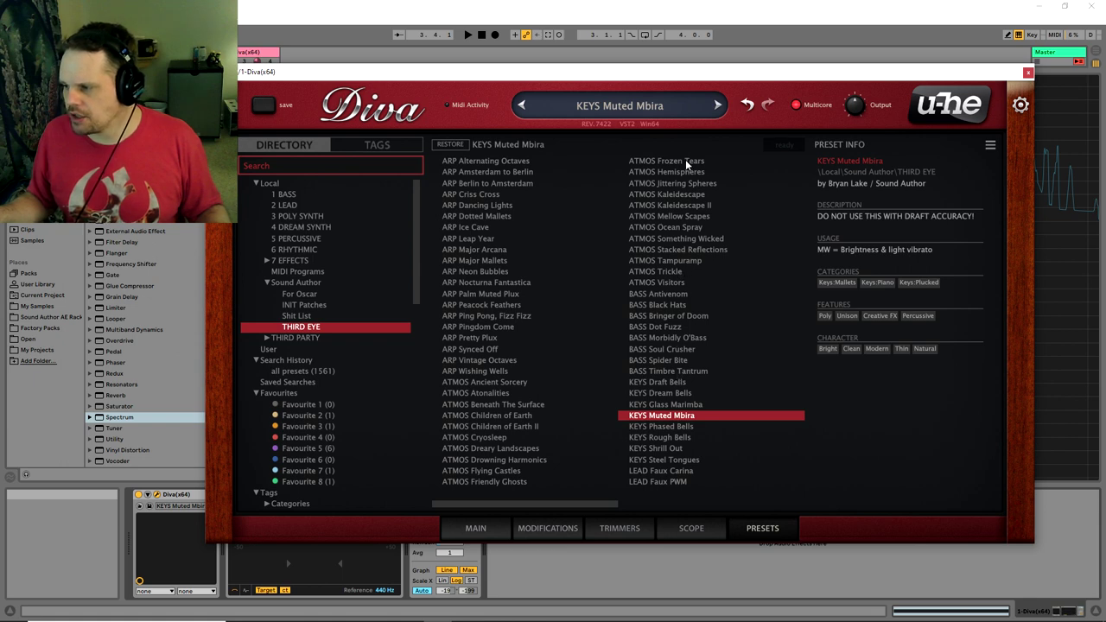
click(674, 206)
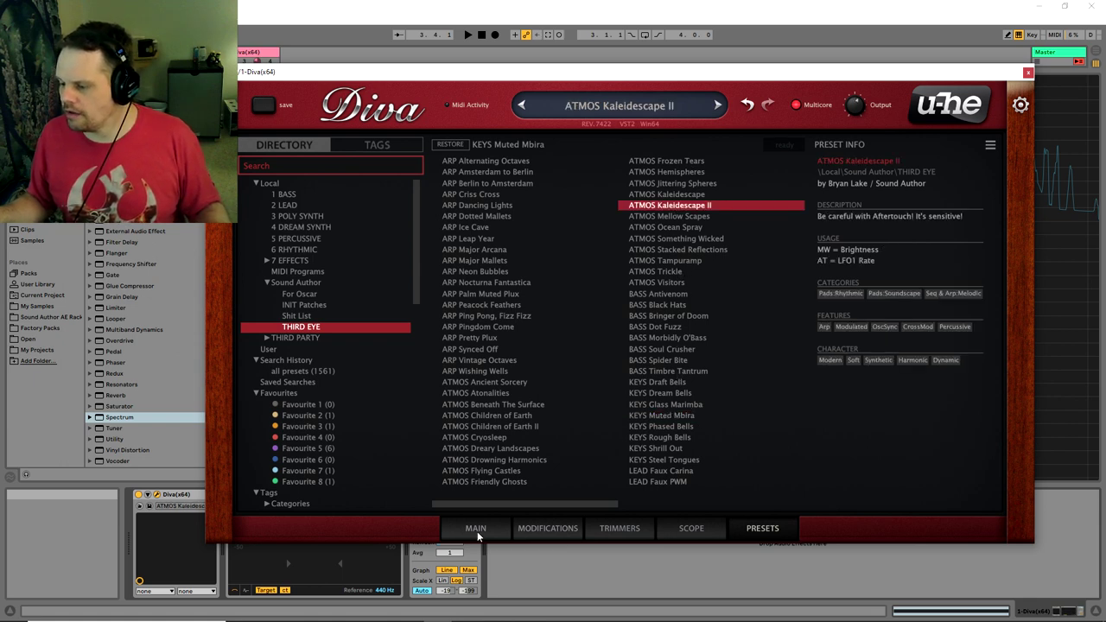
click(477, 528)
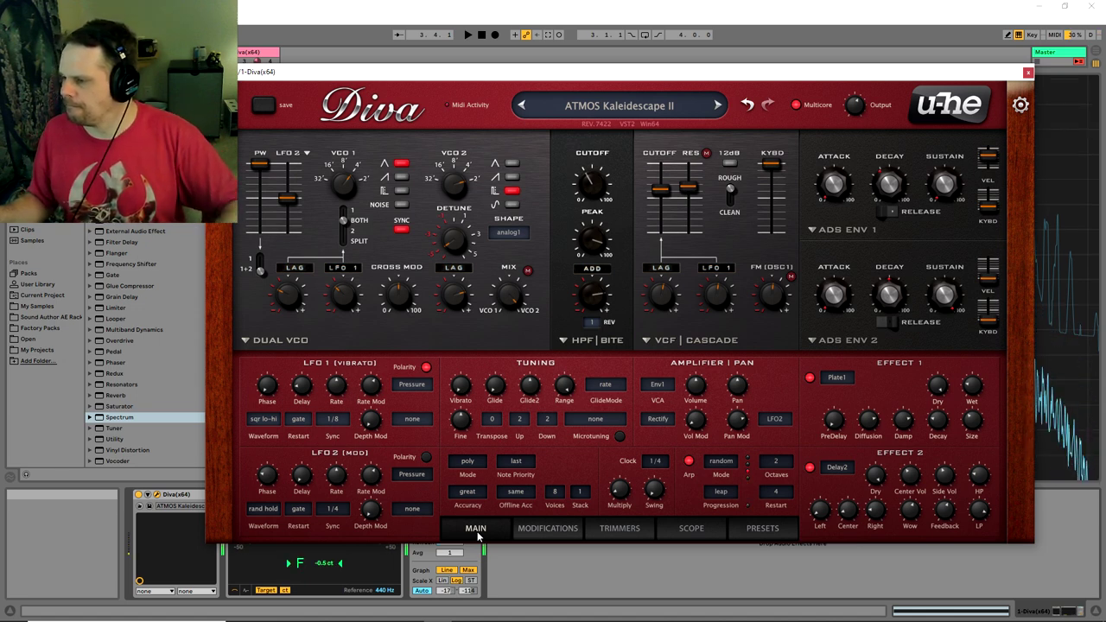
click(523, 108)
mouse_move(657, 318)
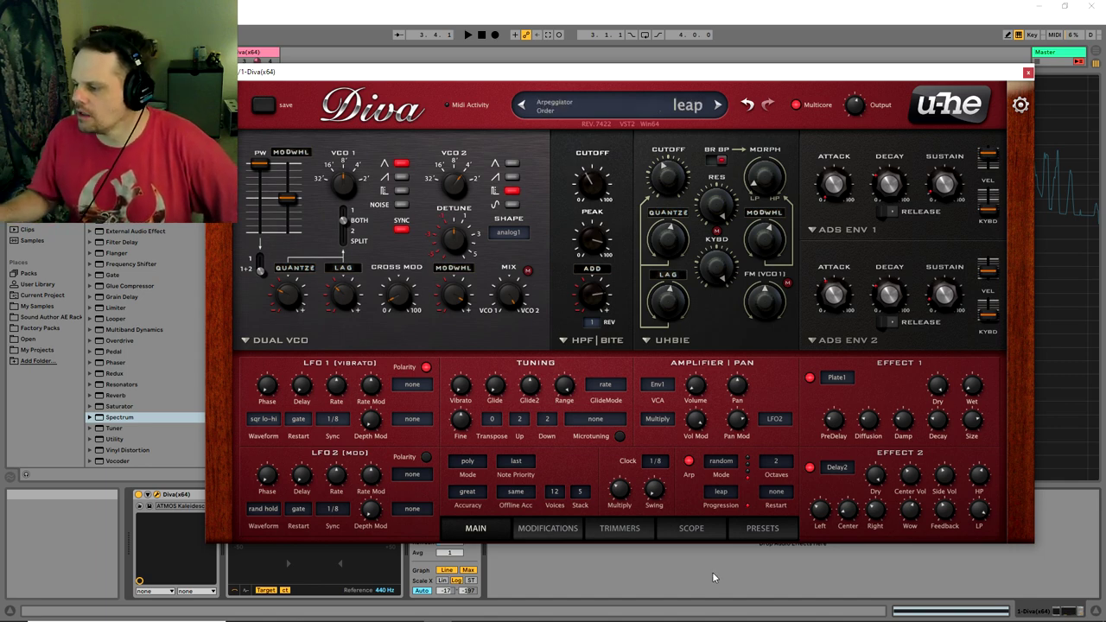
Load the INIT preset from the Sound Author folder and return to the main controls.
click(761, 528)
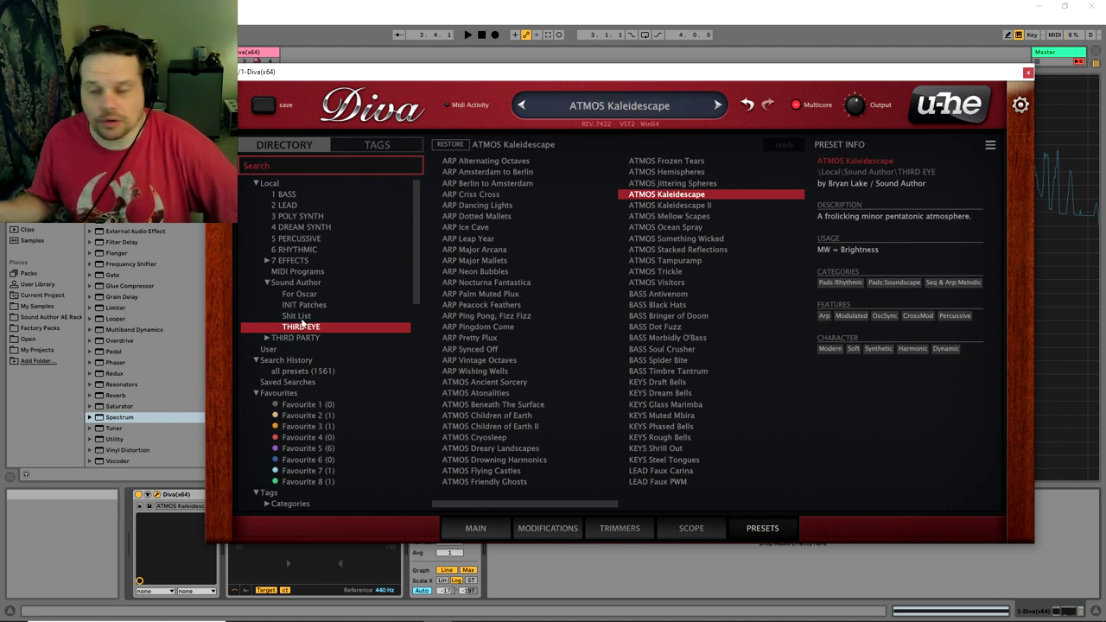
click(307, 283)
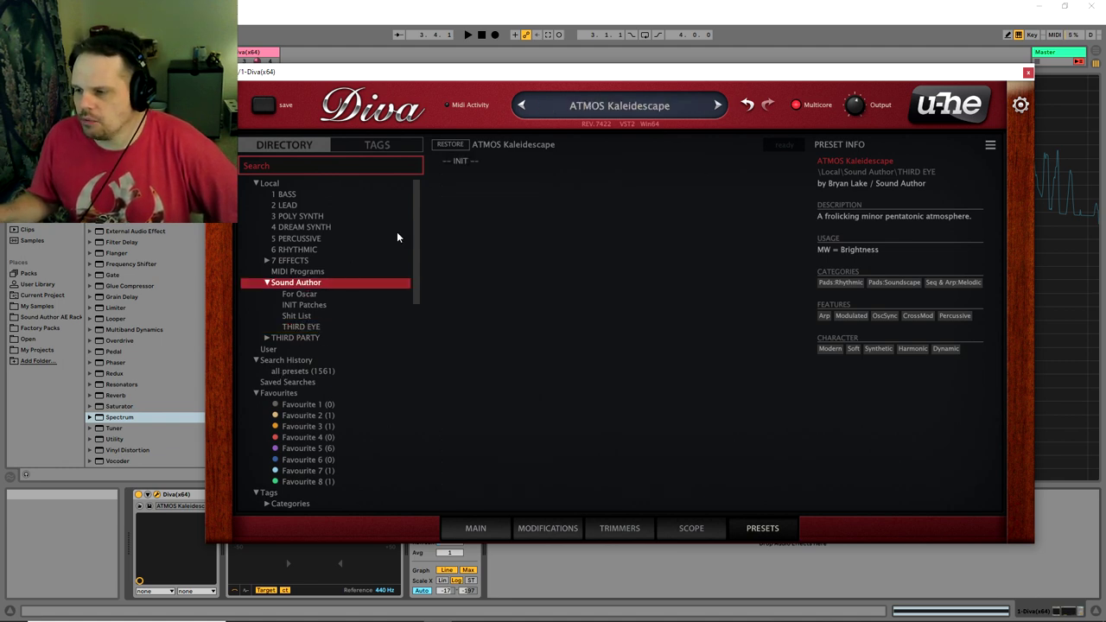
click(463, 162)
click(476, 529)
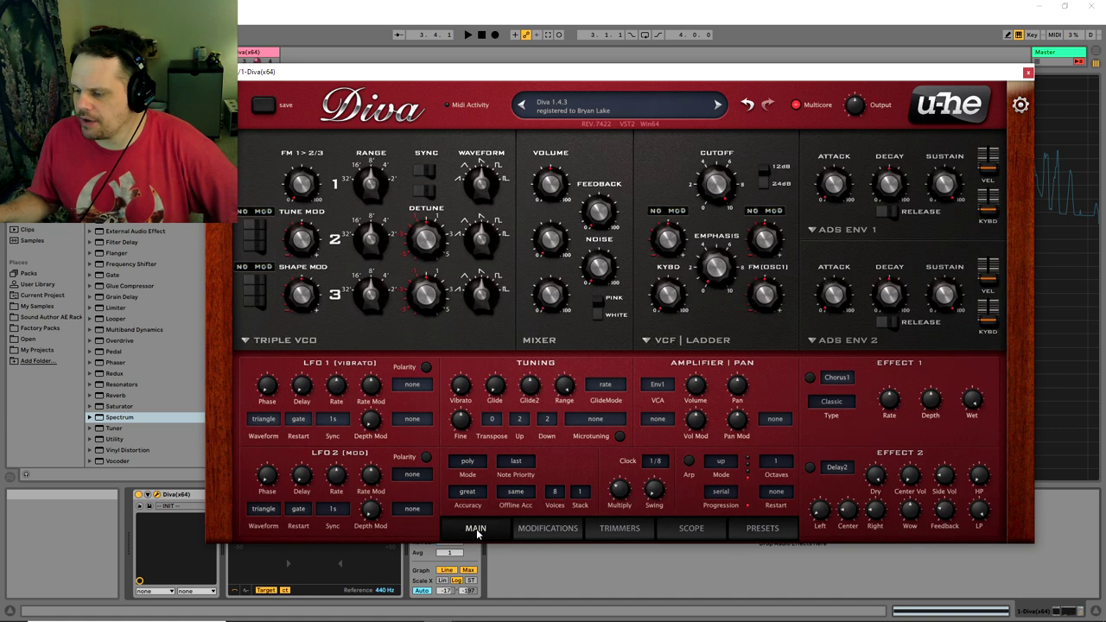
Change the oscillator model to Dual VCO and leave only VCO 2's pulse waveform enabled.
click(259, 341)
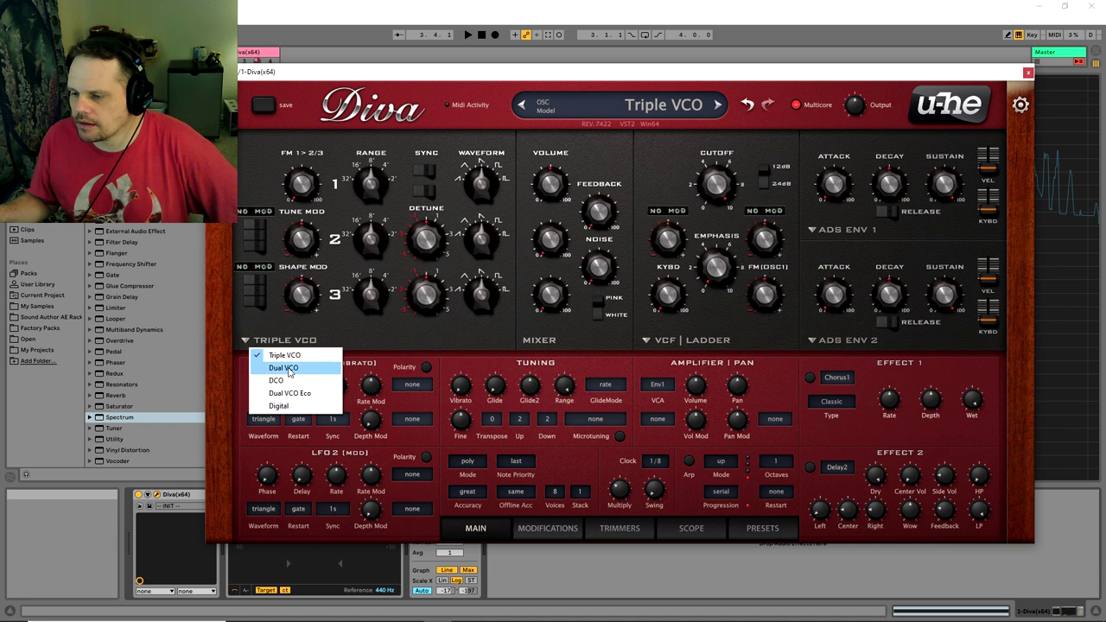
click(288, 369)
click(402, 177)
click(512, 177)
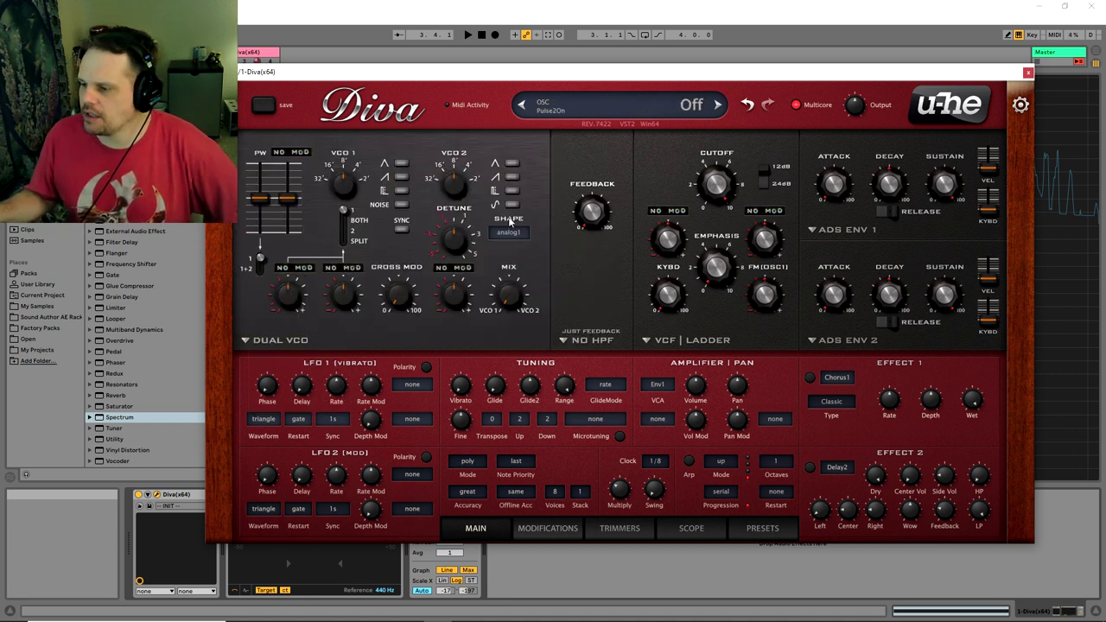
click(511, 190)
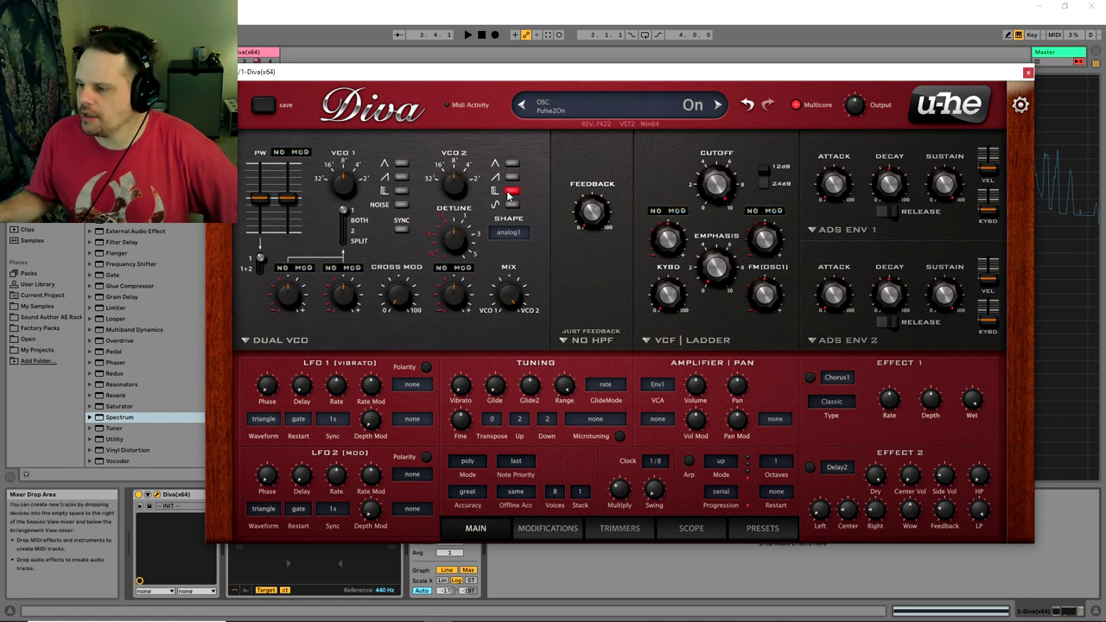
Apply pulse width to both VCOs and fine-tune it to 99.54 while checking the harmonics in Spectrum.
drag(688, 411, 680, 445)
drag(259, 199, 259, 167)
click(260, 263)
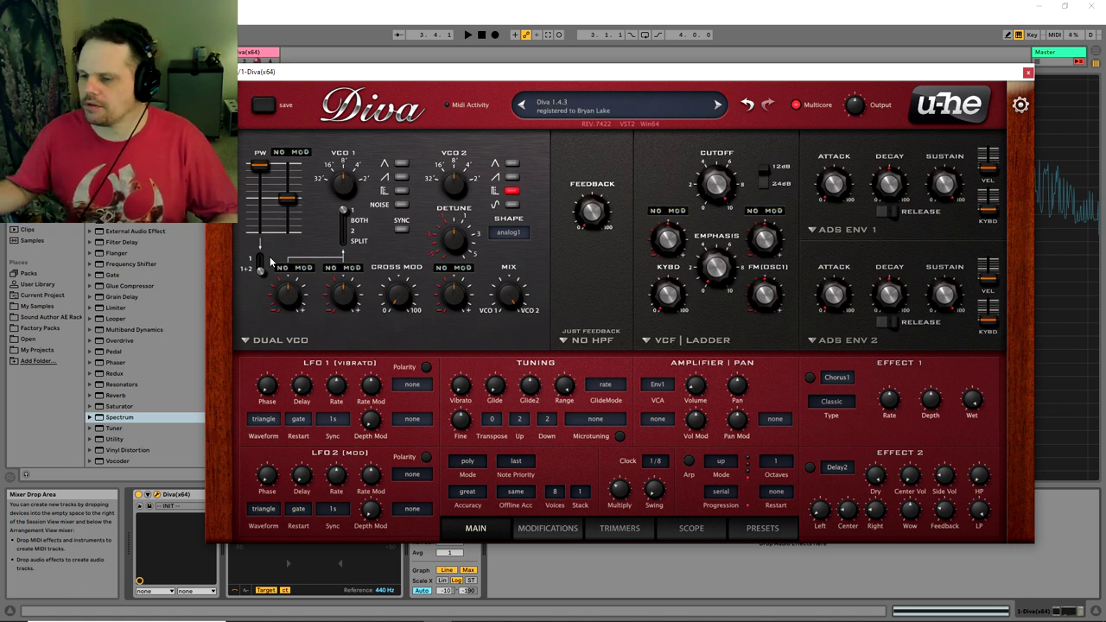
mouse_move(256, 167)
mouse_down()
mouse_move(268, 192)
mouse_move(268, 169)
mouse_up()
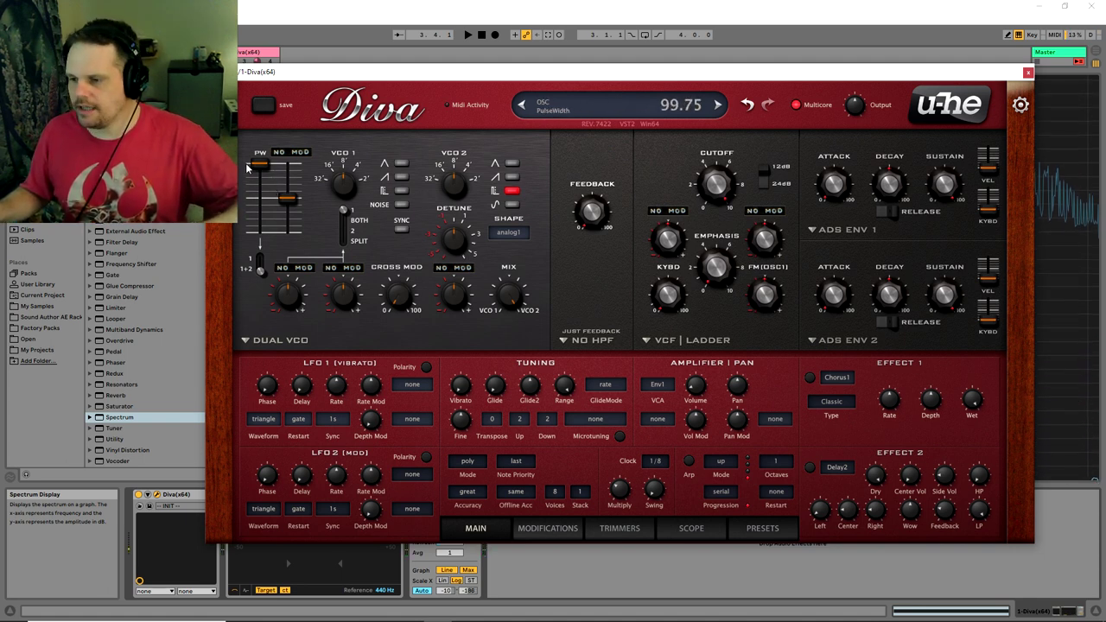
drag(259, 167, 270, 182)
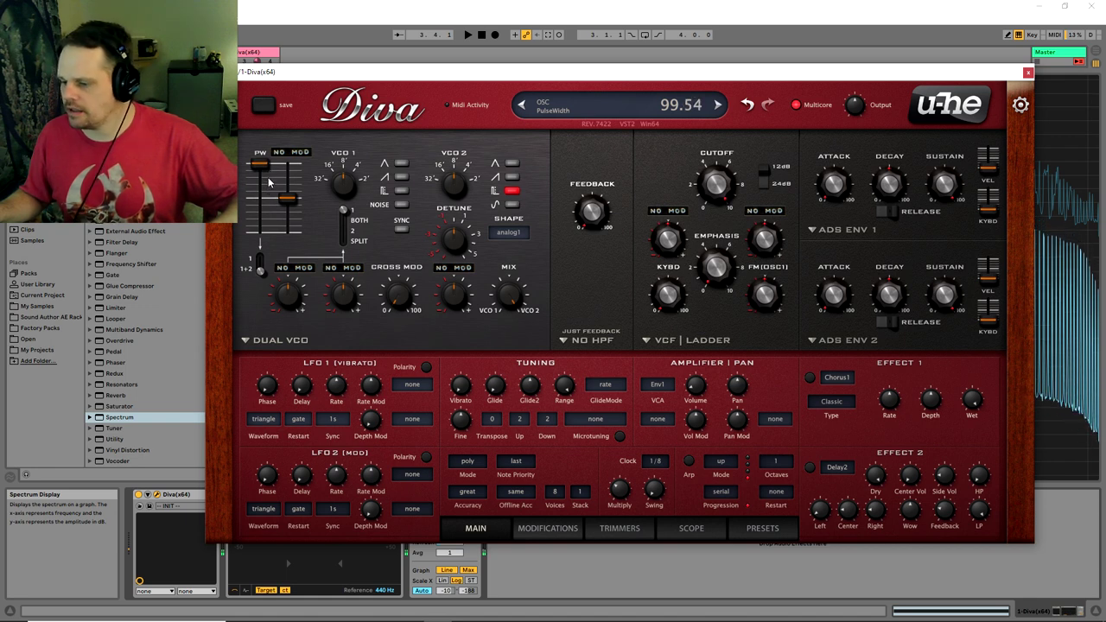
Show the waveform scope and adjust its scale, and enable noise in the oscillator while trying the cross modulation.
click(695, 528)
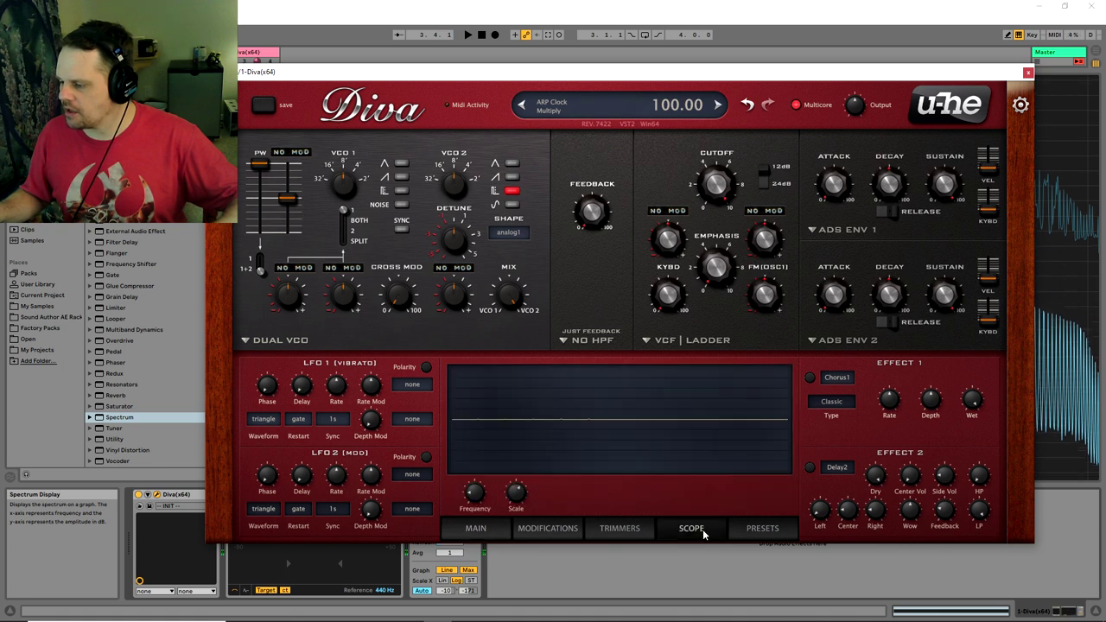
mouse_move(515, 494)
mouse_down()
mouse_move(532, 462)
mouse_move(516, 534)
mouse_up()
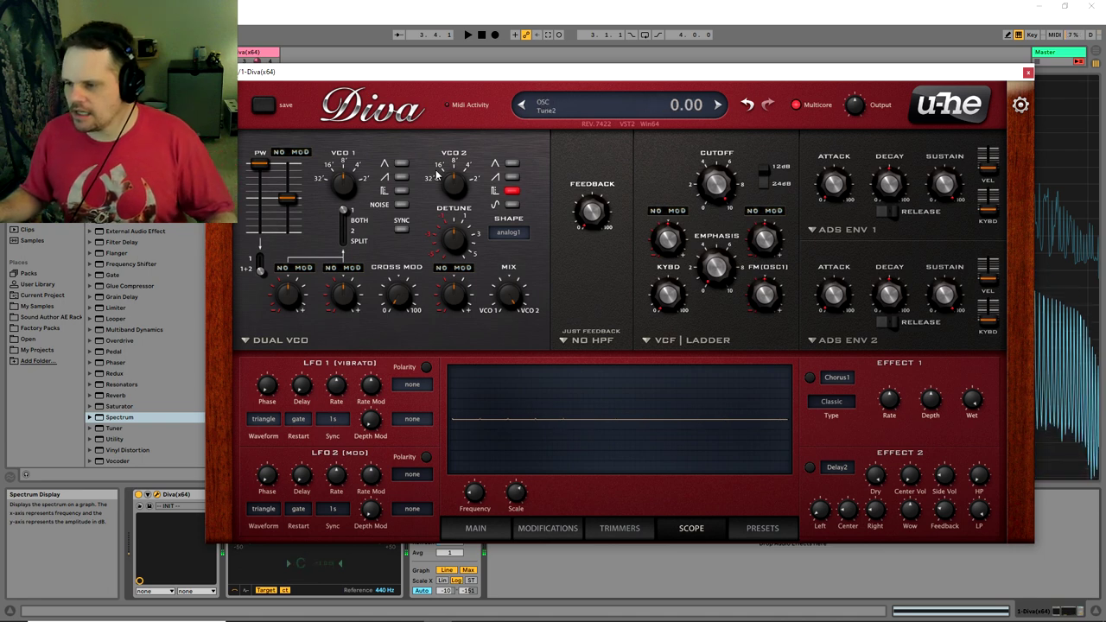
click(400, 205)
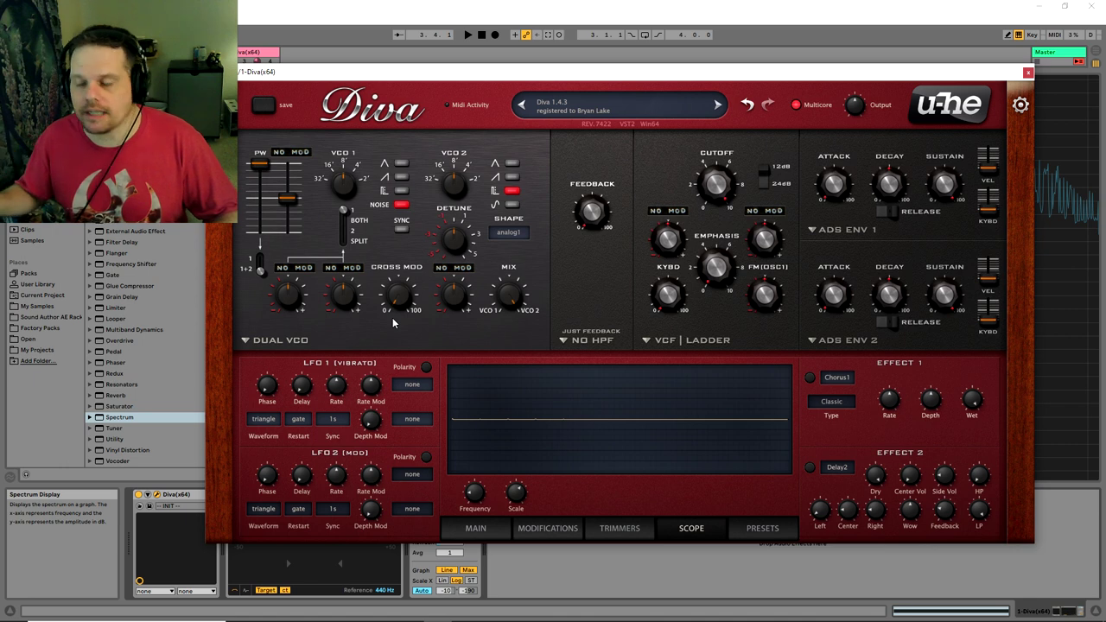
mouse_move(395, 315)
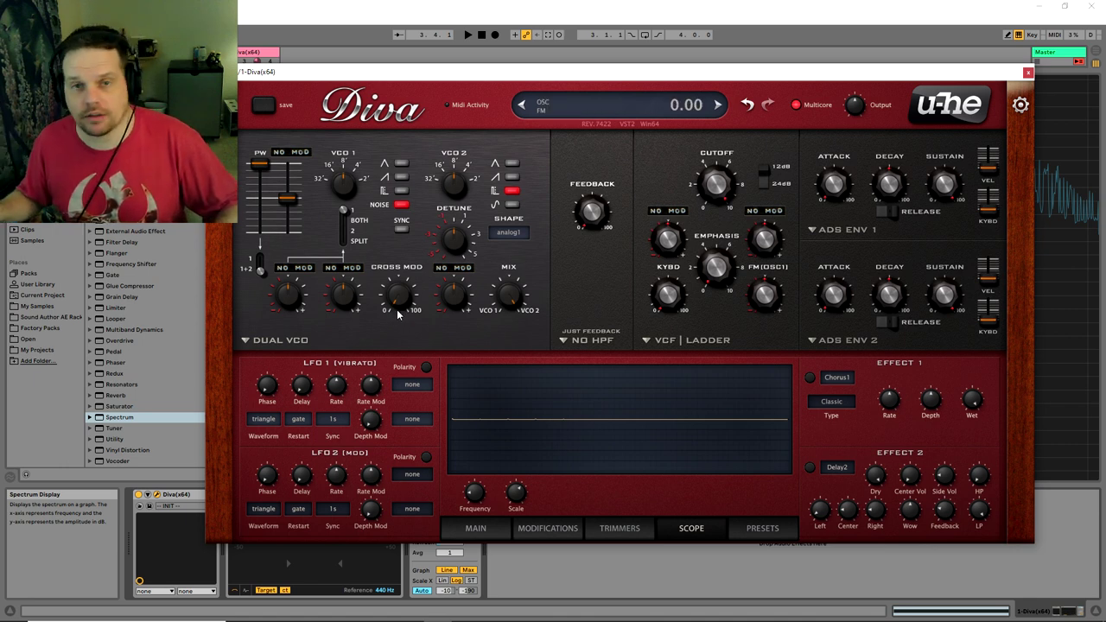
mouse_move(401, 299)
mouse_down()
mouse_move(455, 160)
mouse_move(407, 298)
mouse_move(410, 285)
mouse_up()
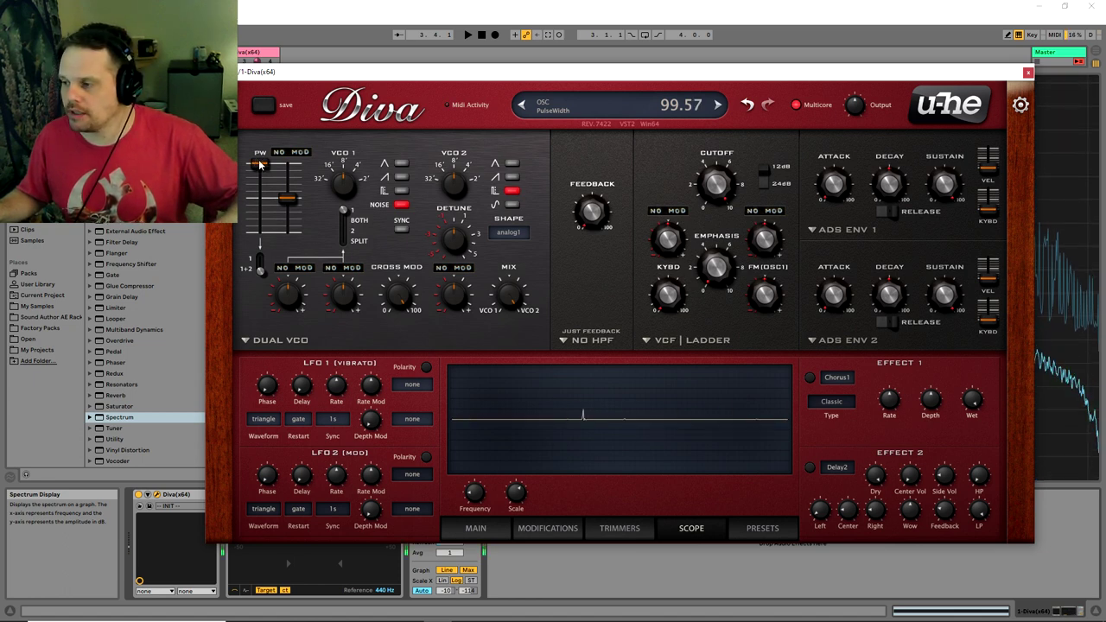
Fine-tune the pulse width against the scope trace and adjust the VCO mix.
drag(262, 154, 264, 158)
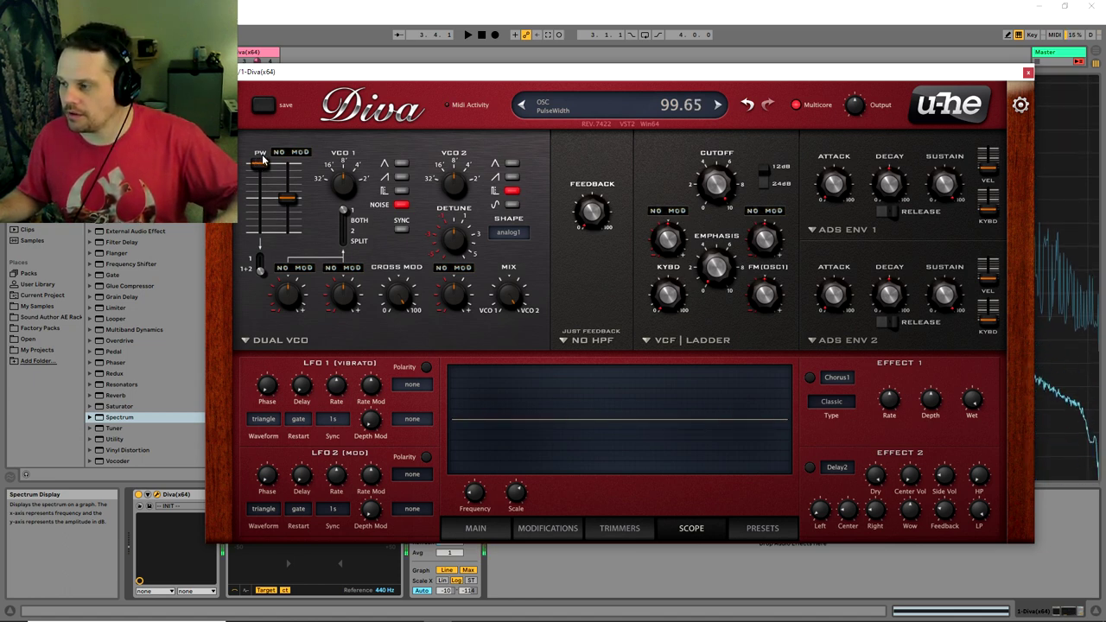
drag(261, 160, 261, 165)
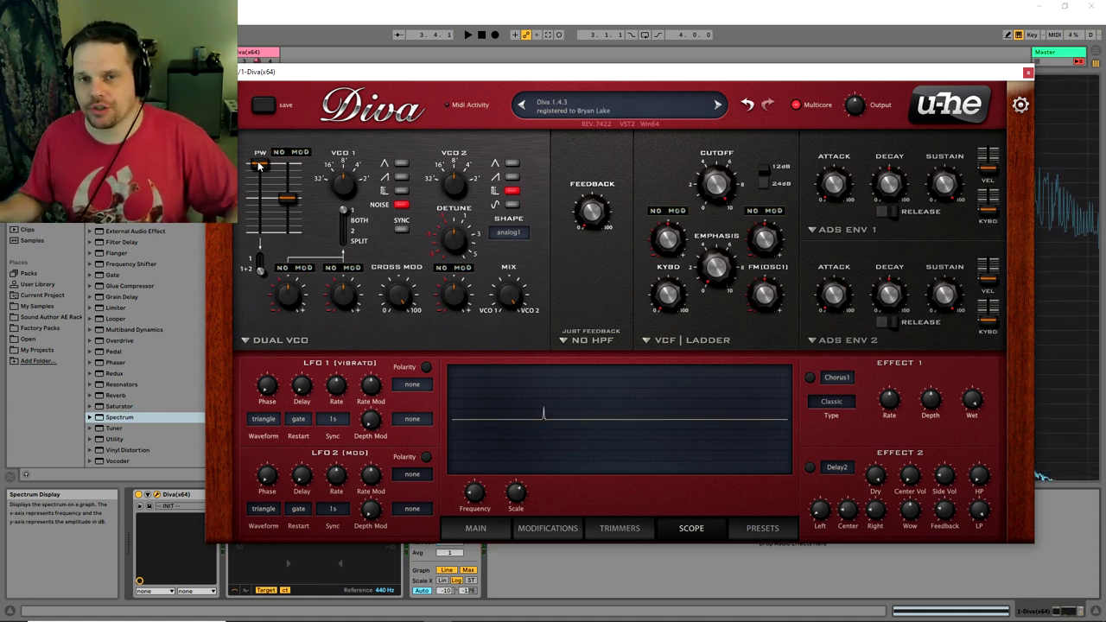
drag(504, 309, 509, 294)
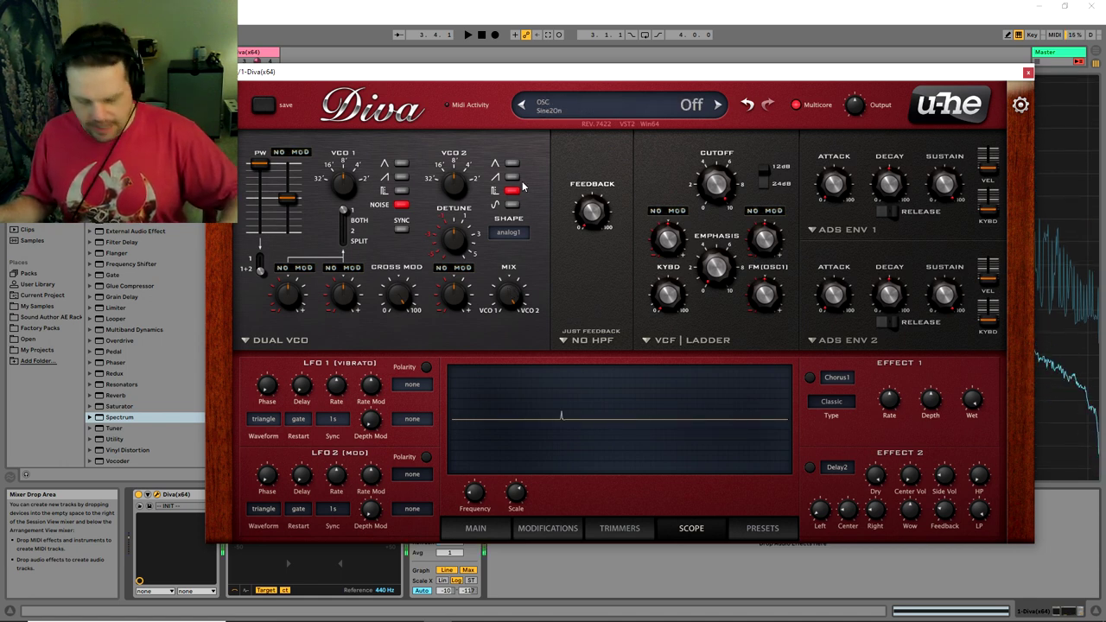
Switch the high-pass model to HPF BITE with its cutoff modulated by KeyFollow and lowered to about 78.13.
click(595, 339)
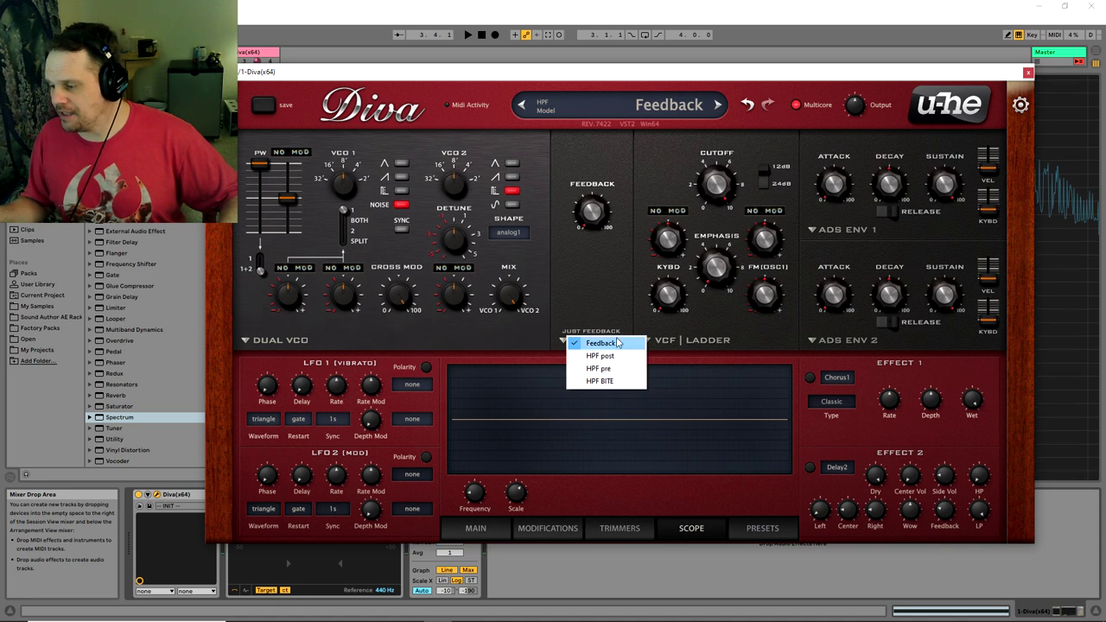
click(607, 381)
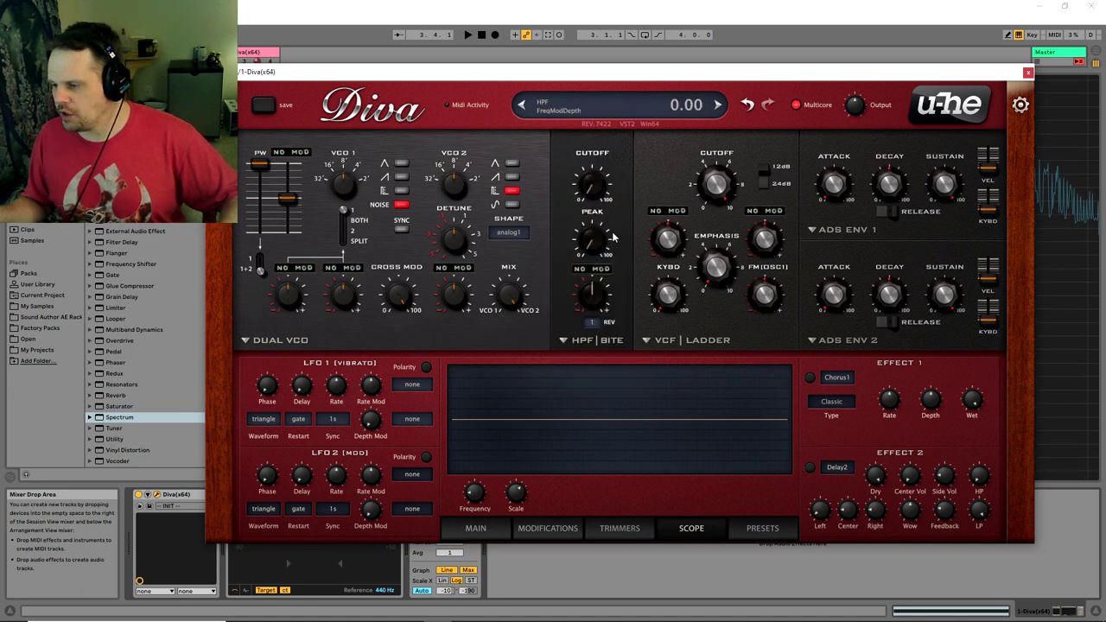
click(593, 269)
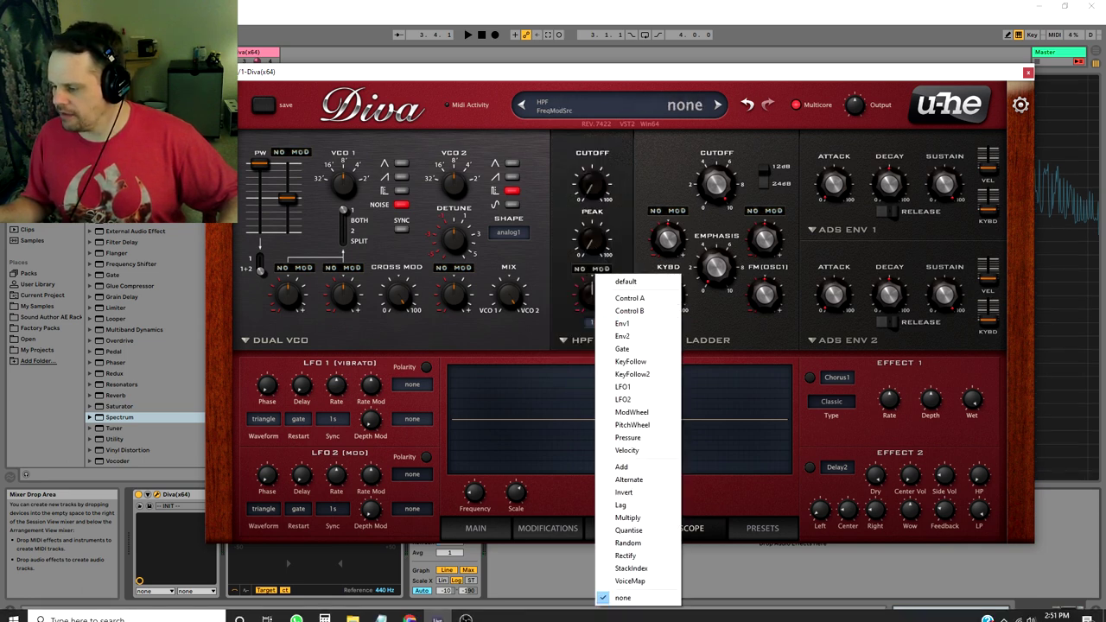
click(640, 364)
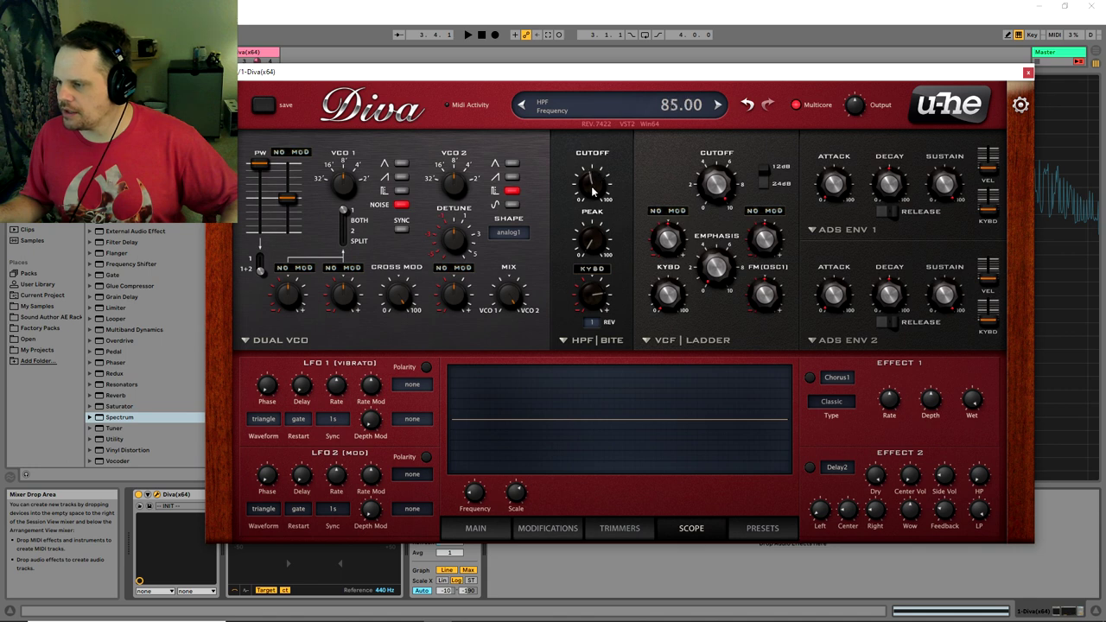
scroll(589, 185, down, 2)
mouse_move(589, 184)
mouse_down()
mouse_move(593, 221)
mouse_move(594, 184)
mouse_up()
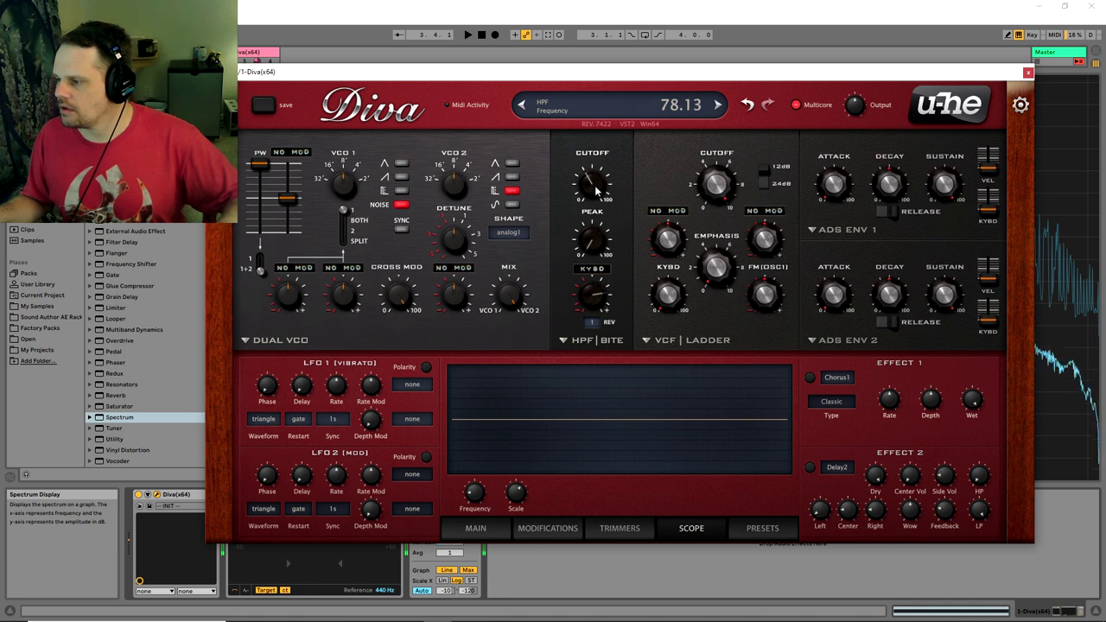
Adjust the HPF peak and the ladder filter cutoff, fine-tuning the pulse width to about 99.72 between them.
mouse_move(592, 238)
mouse_down()
mouse_move(616, 209)
mouse_move(603, 243)
mouse_up()
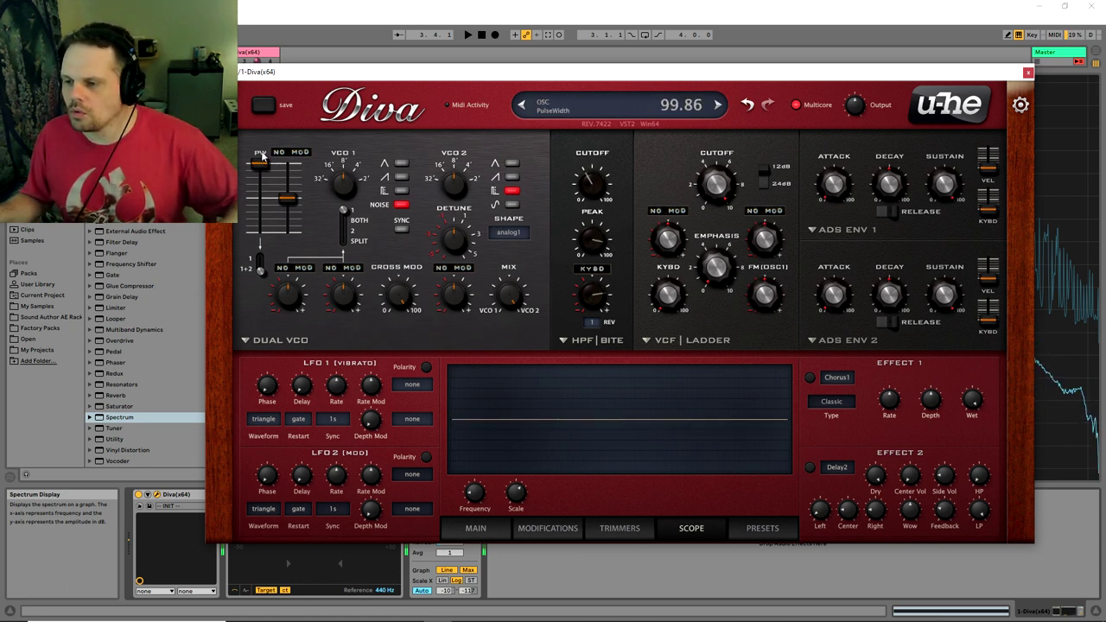
drag(262, 164, 262, 165)
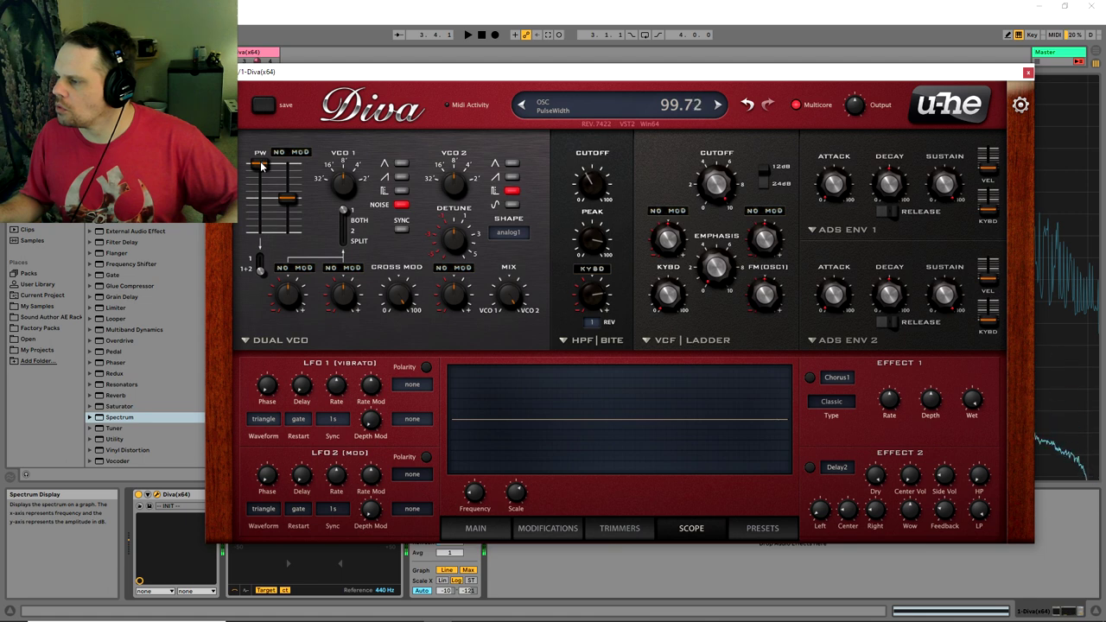
drag(604, 243, 609, 245)
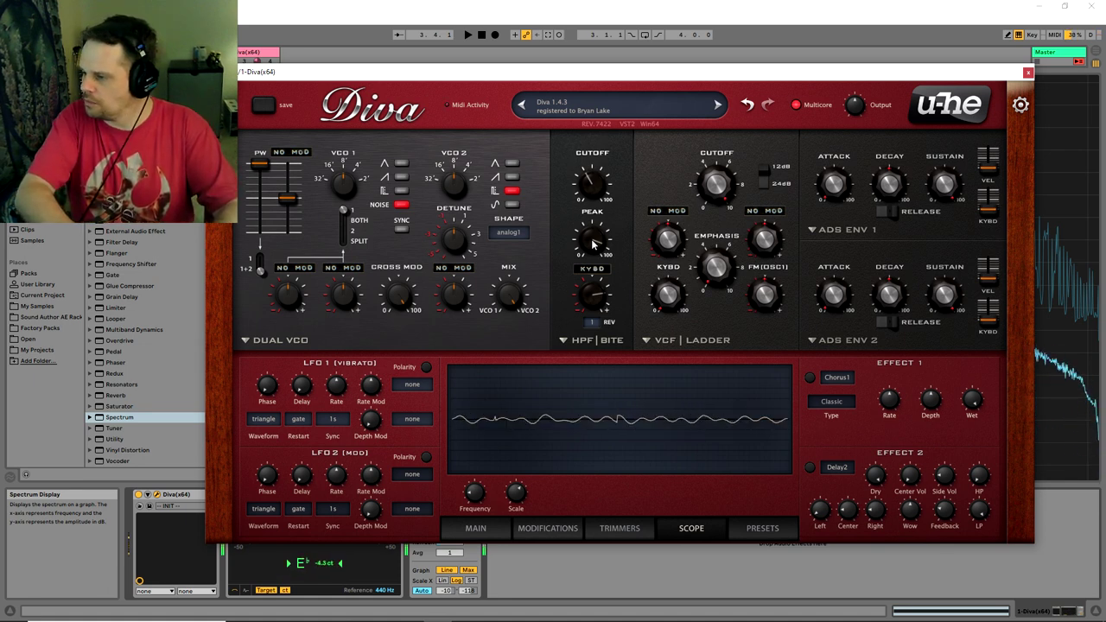
mouse_move(716, 183)
mouse_down()
mouse_move(718, 247)
mouse_move(737, 180)
mouse_up()
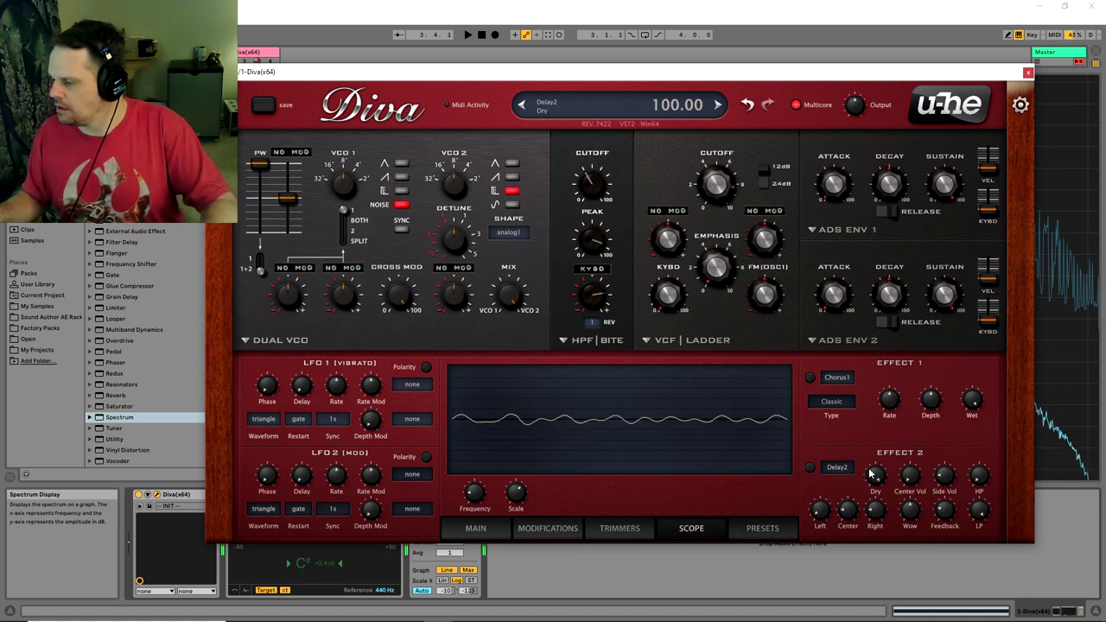
Enable the Plate1 reverb as Effect 1 and shape its diffusion and size, with the wet level at about 28.50.
click(836, 378)
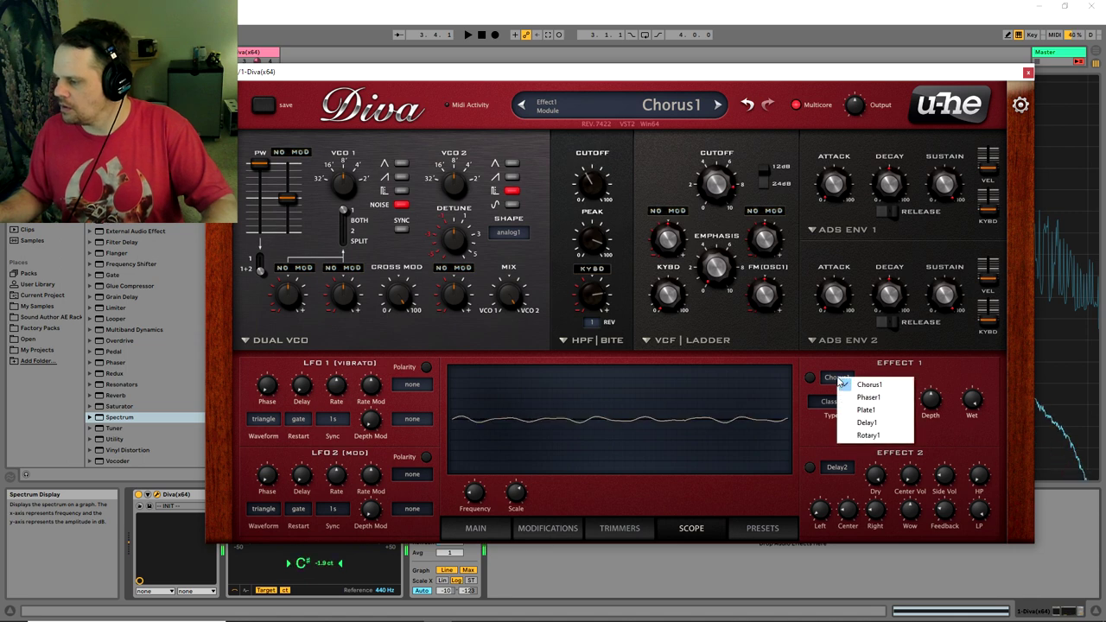
click(880, 410)
click(810, 378)
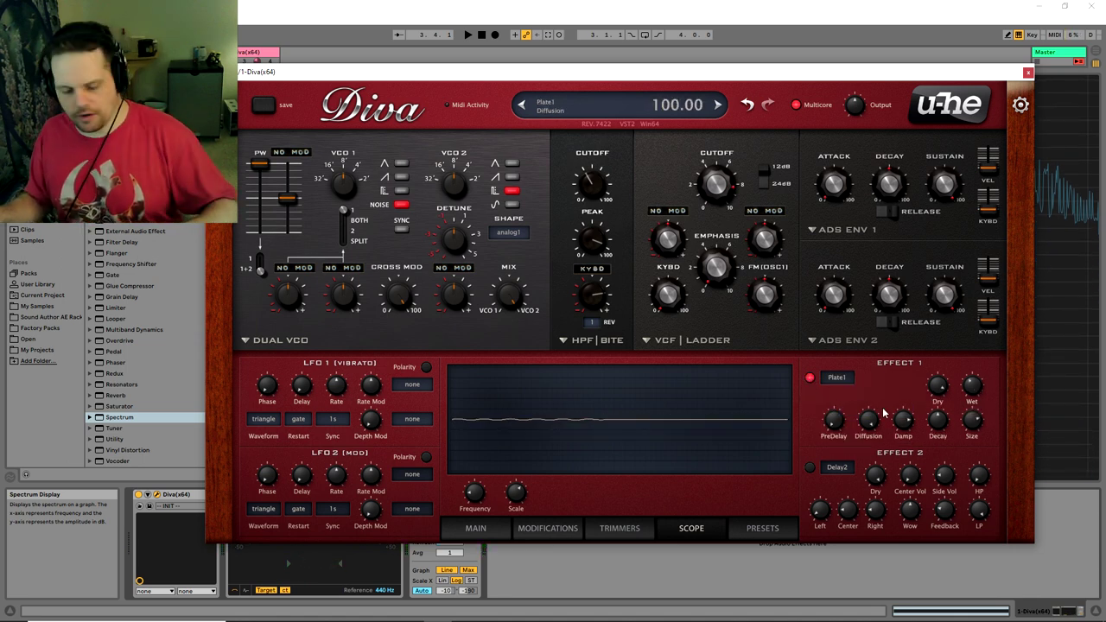
drag(971, 385, 977, 397)
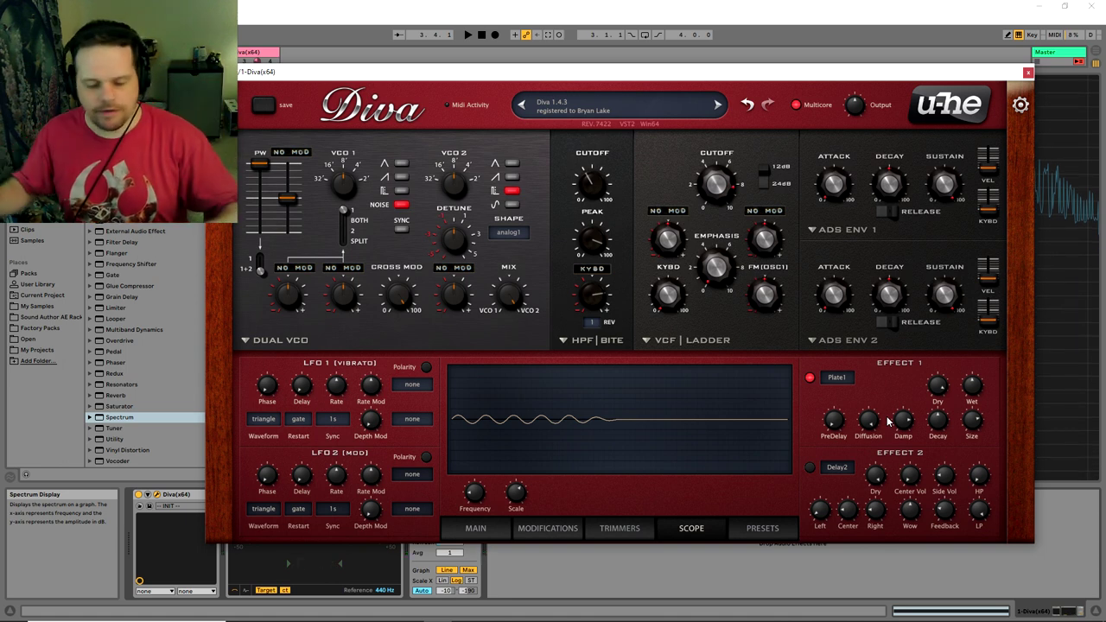
mouse_move(868, 421)
mouse_down()
mouse_move(868, 458)
mouse_move(868, 406)
mouse_move(869, 424)
mouse_up()
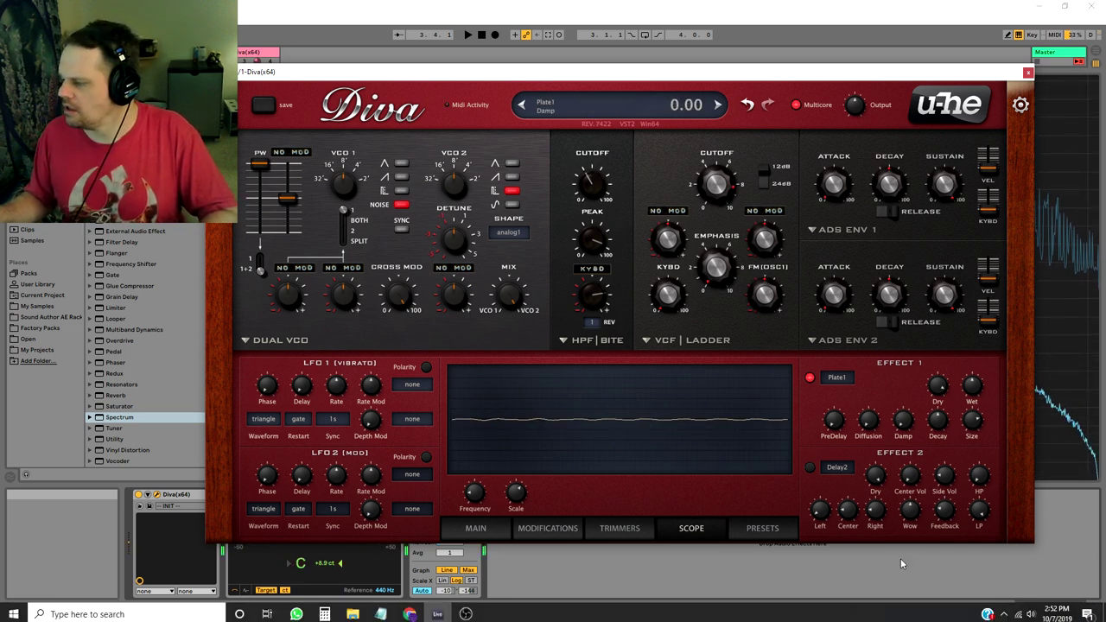
drag(968, 418, 995, 353)
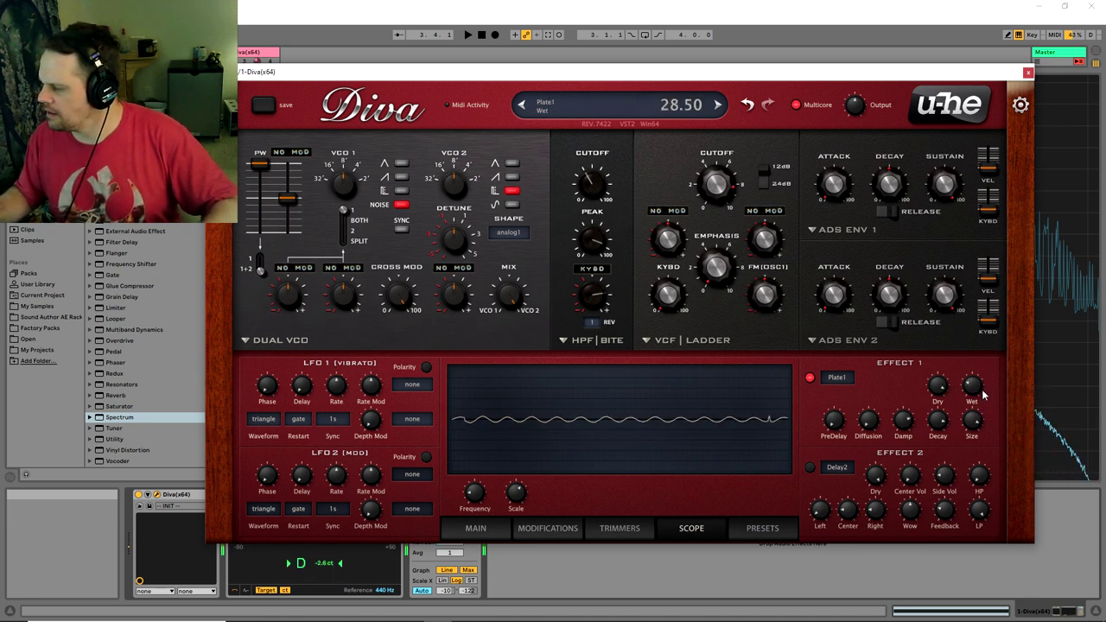
Enable Delay2 as Effect 2 and set its left delay to 4.88 and right delay to about 6.70.
click(809, 469)
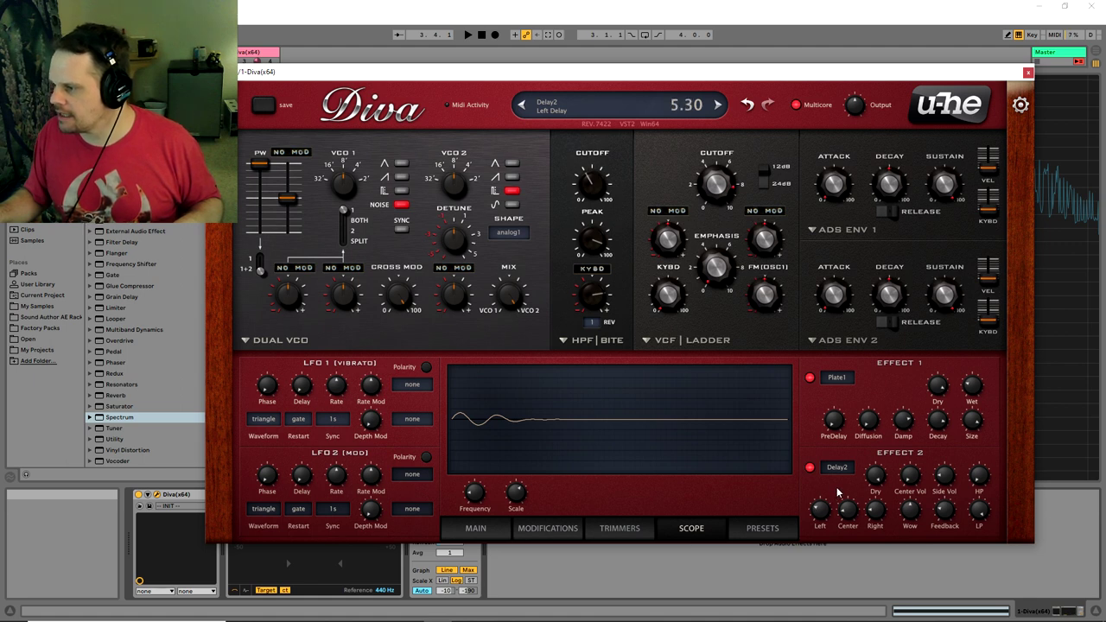
drag(828, 511, 828, 529)
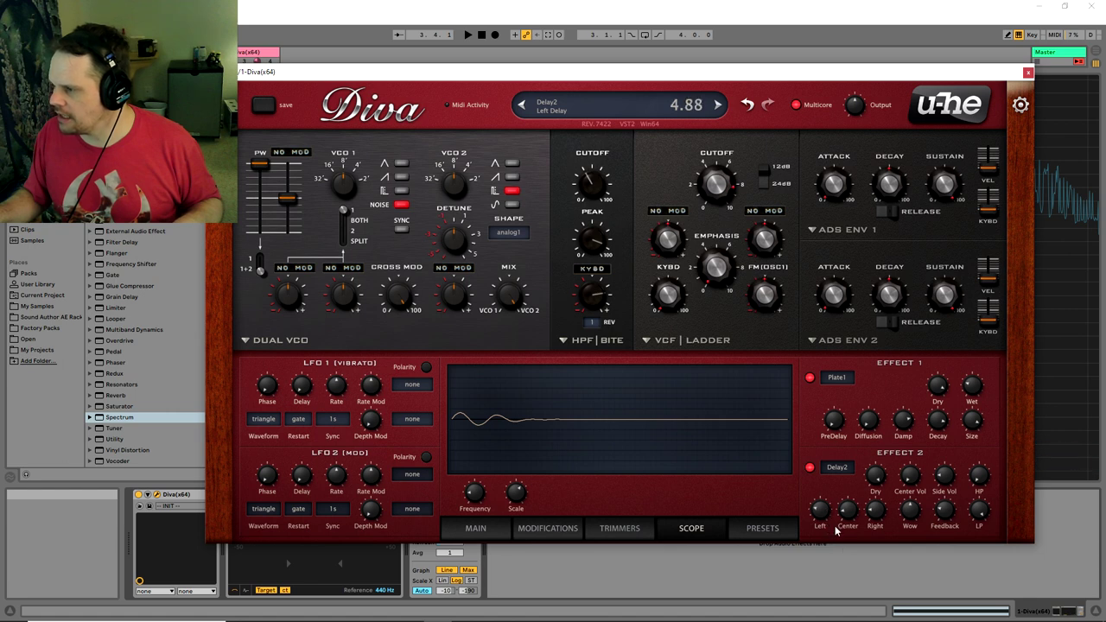
mouse_move(877, 512)
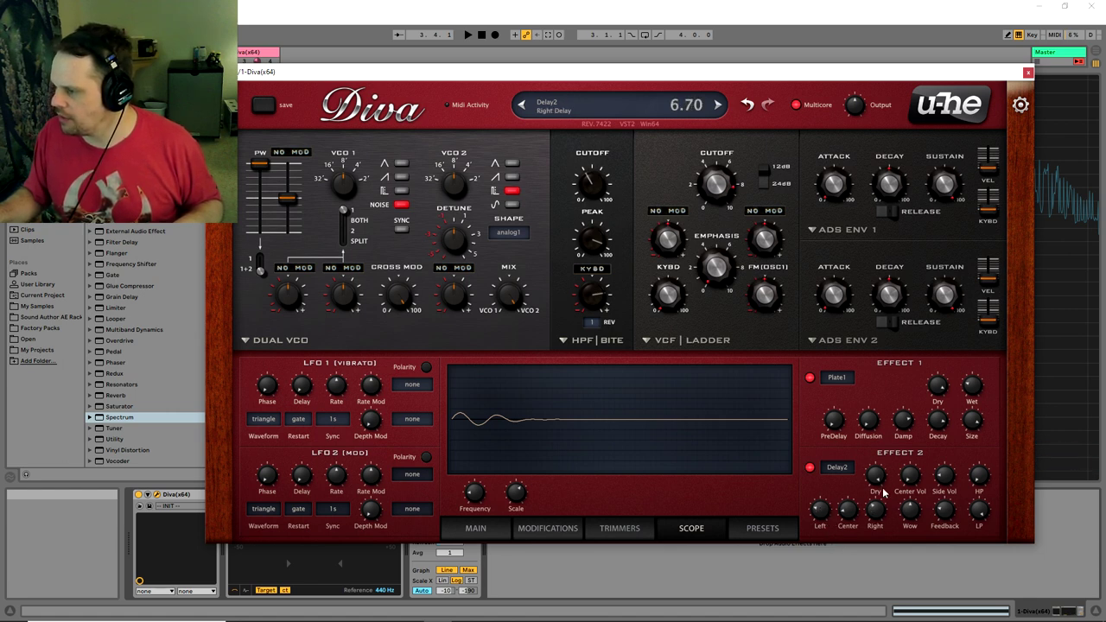
drag(877, 510, 877, 508)
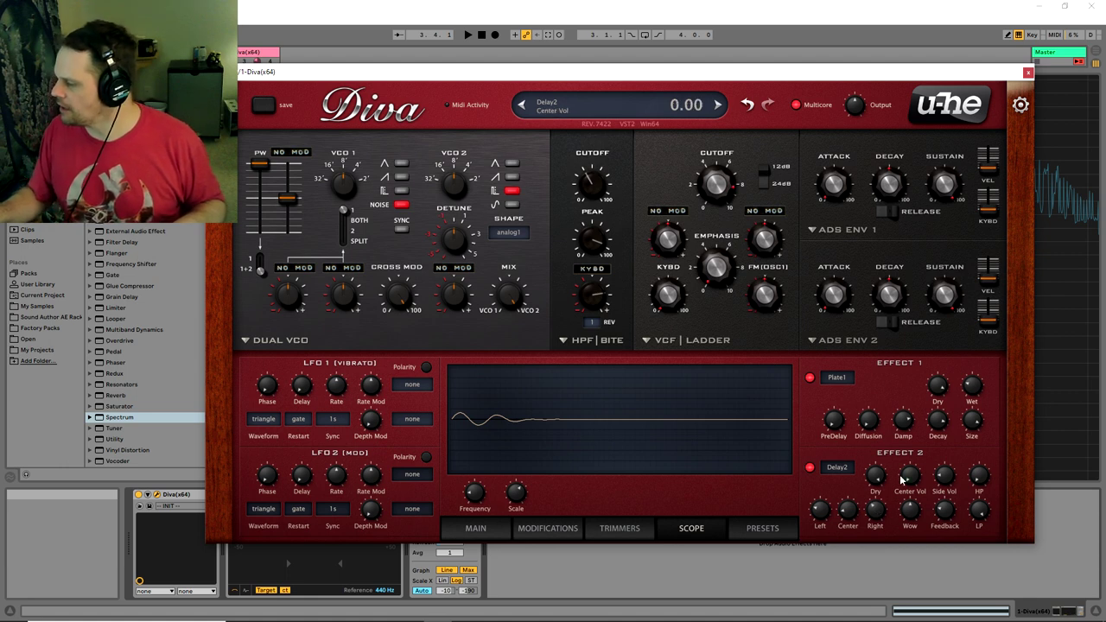
mouse_move(914, 469)
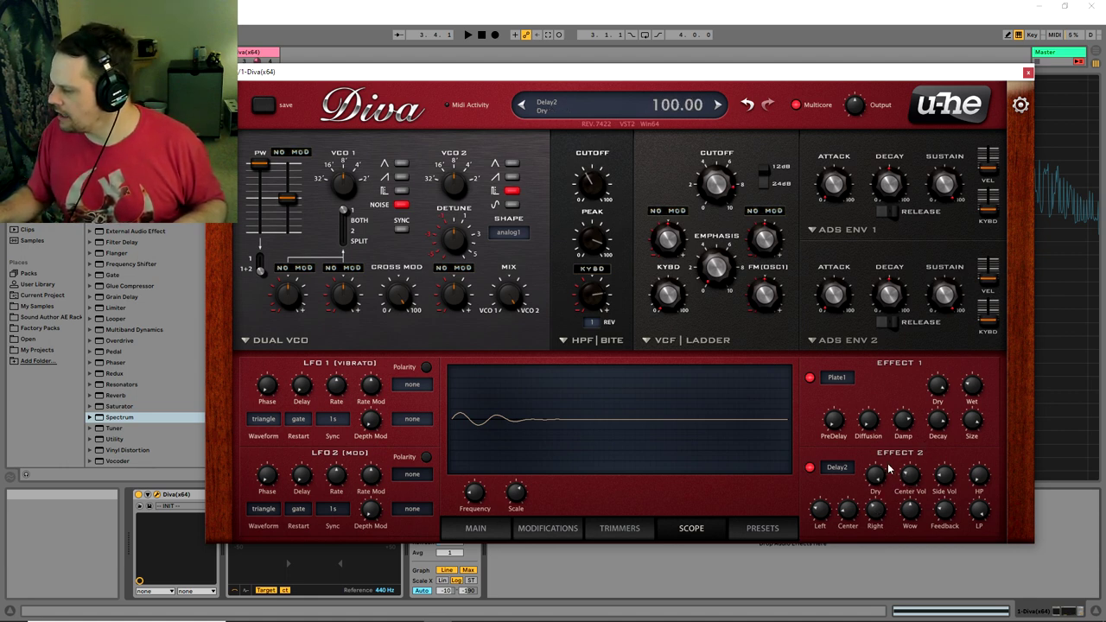
Shape the Delay2 repeats by tuning the high-pass to about 15.50 and adjusting the low-pass and wow.
scroll(875, 477, down, 8)
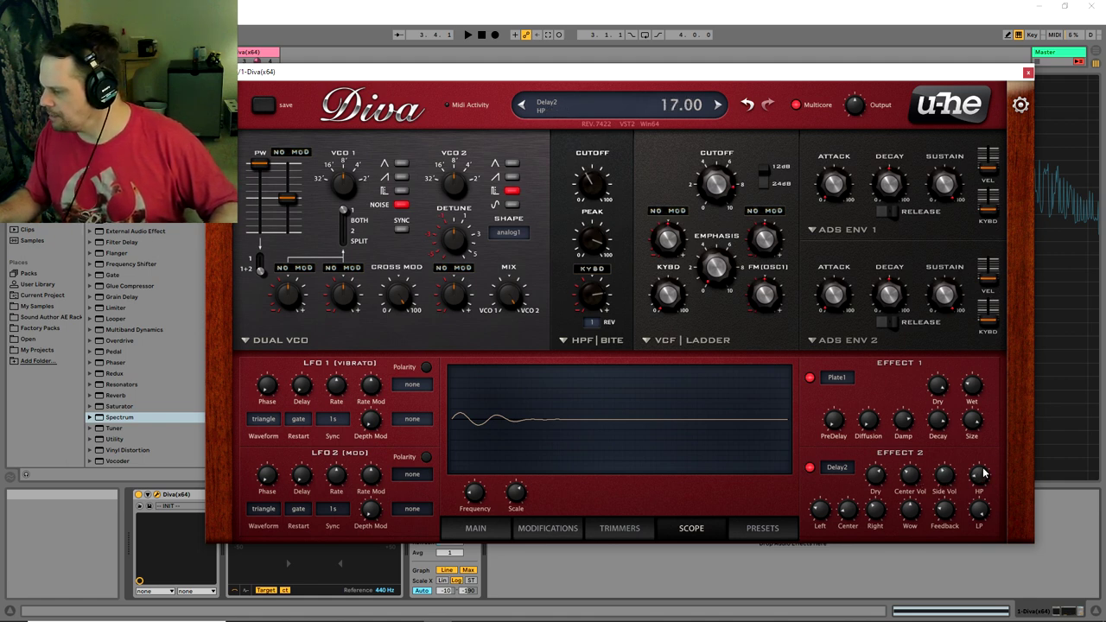
scroll(981, 475, up, 3)
scroll(981, 481, up, 1)
scroll(982, 482, up, 1)
scroll(982, 484, down, 7)
scroll(983, 485, up, 2)
scroll(984, 486, down, 3)
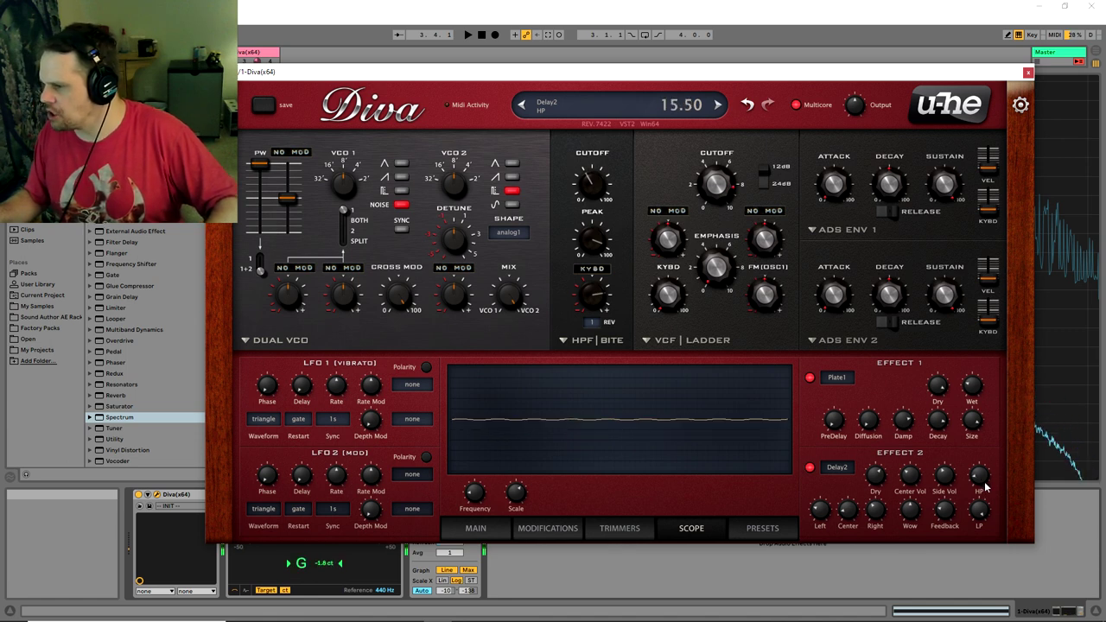
scroll(982, 527, down, 17)
scroll(983, 528, down, 20)
drag(986, 519, 910, 516)
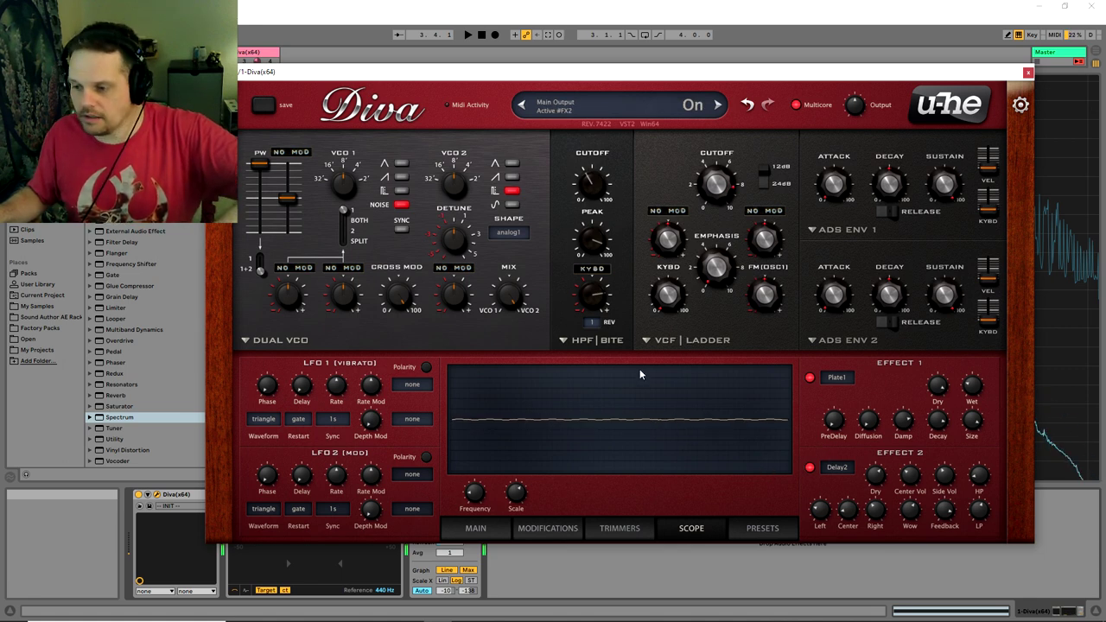
Fine-tune the pulse width of the finished patch and move the Diva window slightly upward.
drag(259, 162, 259, 163)
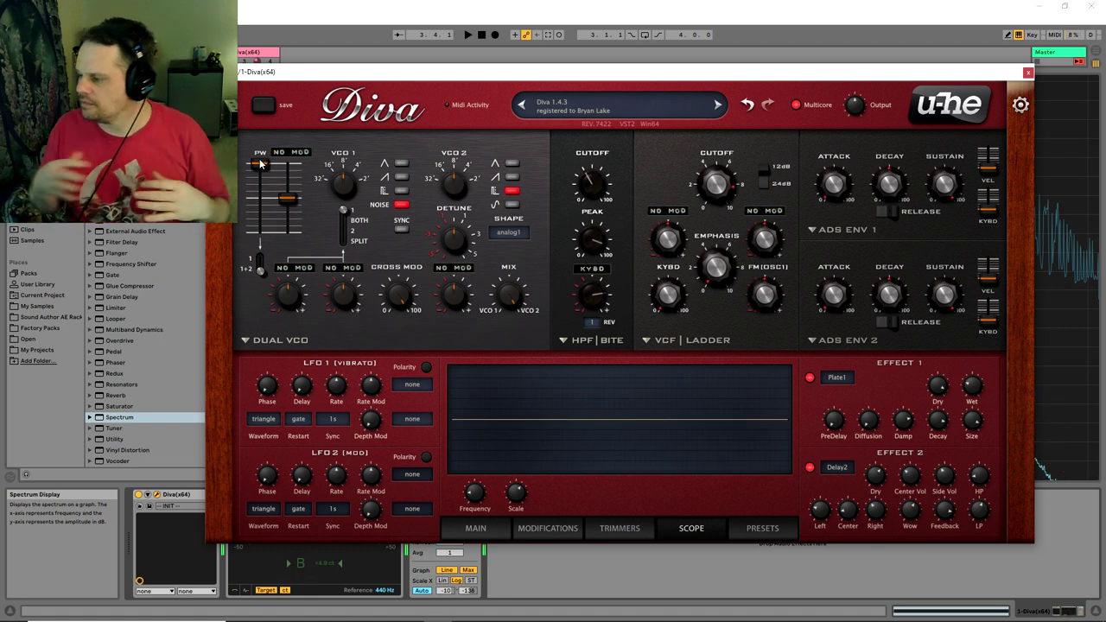
scroll(946, 514, down, 4)
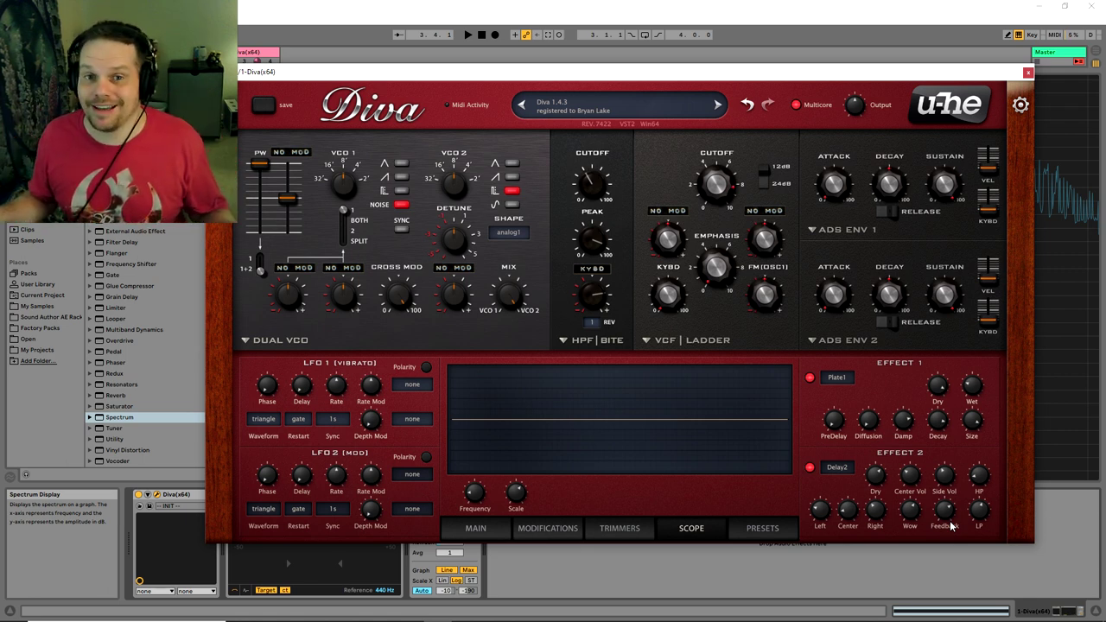
drag(721, 79, 711, 57)
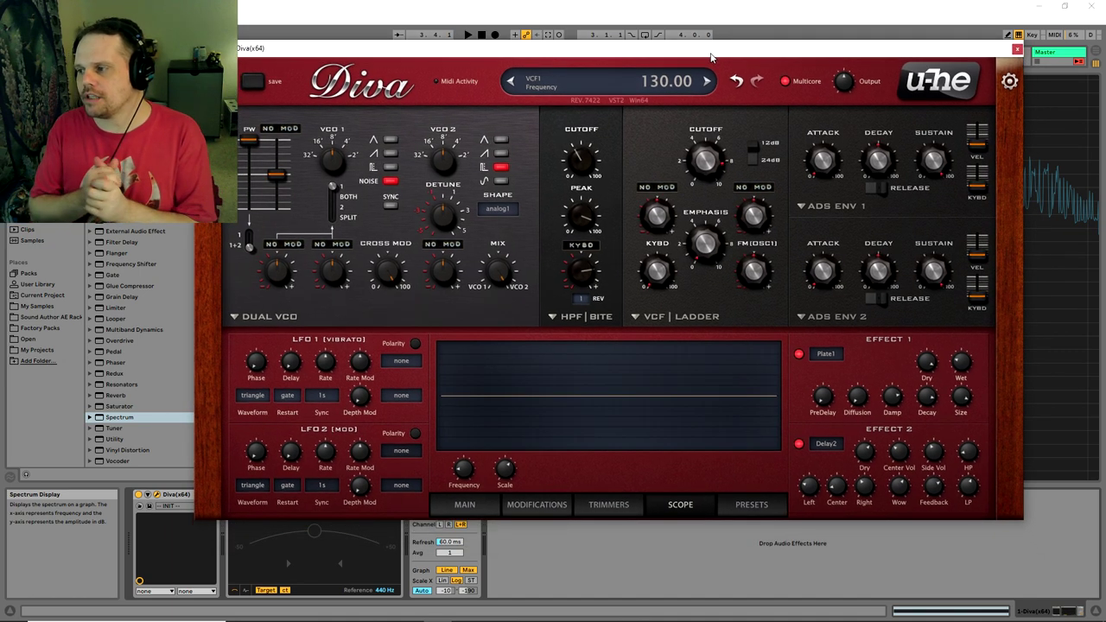